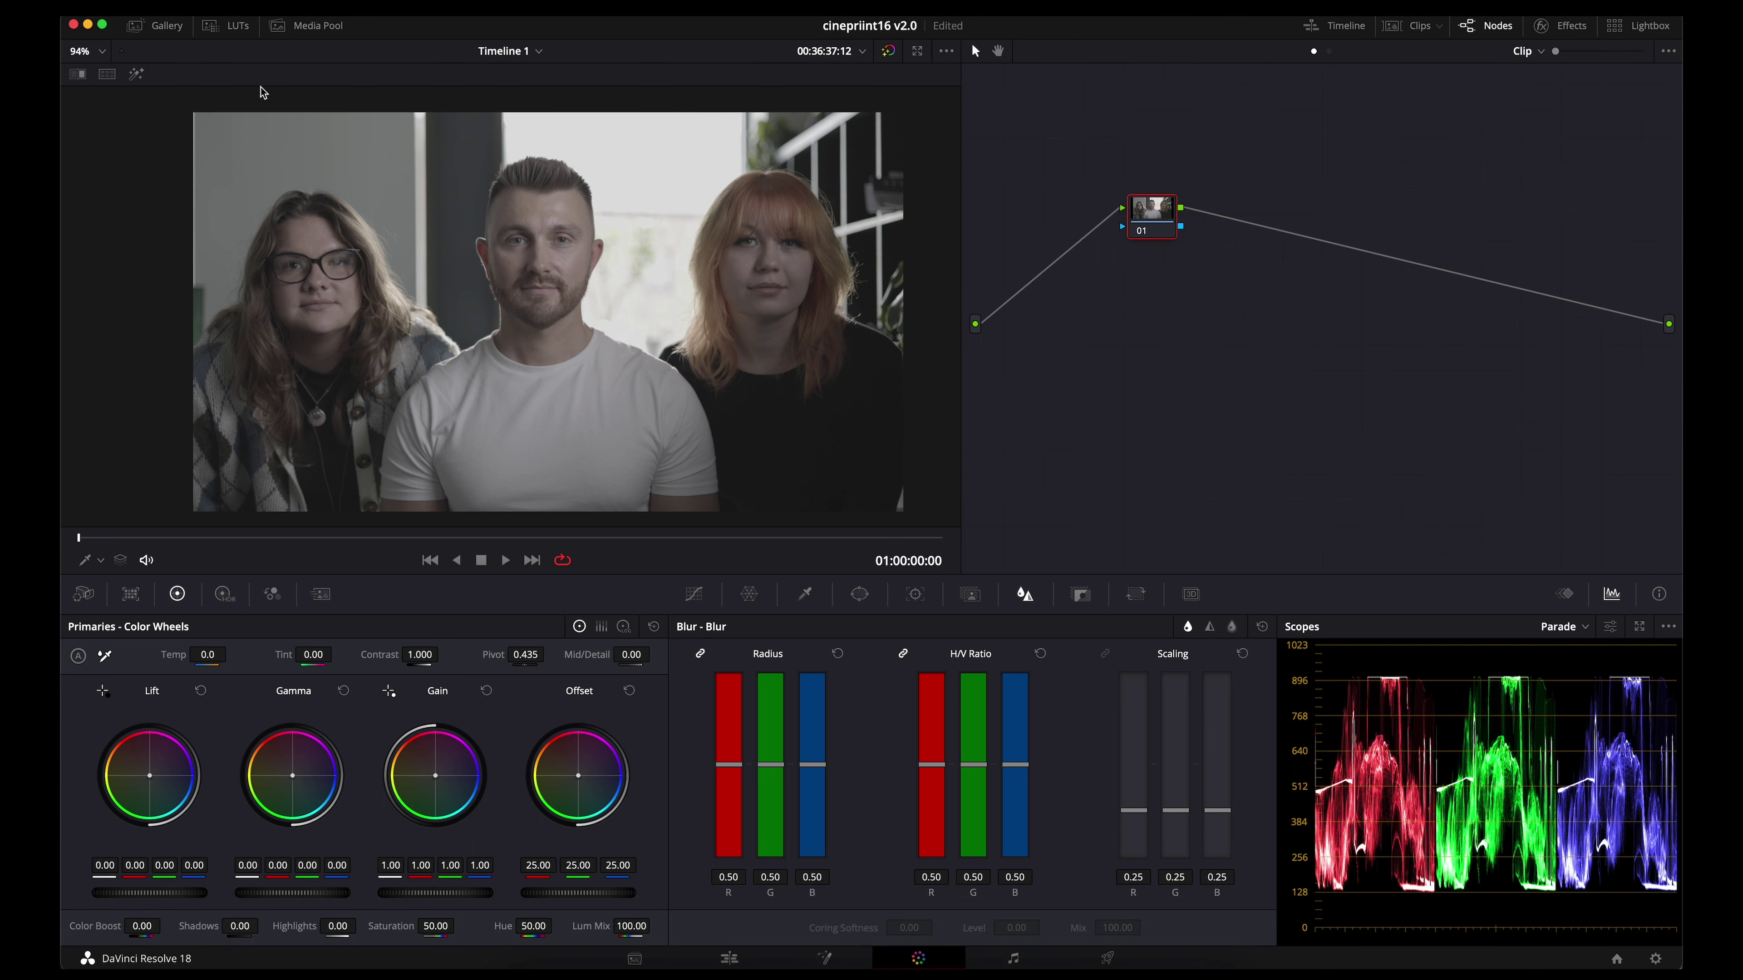
- Apply the CinePrint 16 v2 still's grade from the Gallery, then select the top node row
left_click(161, 26)
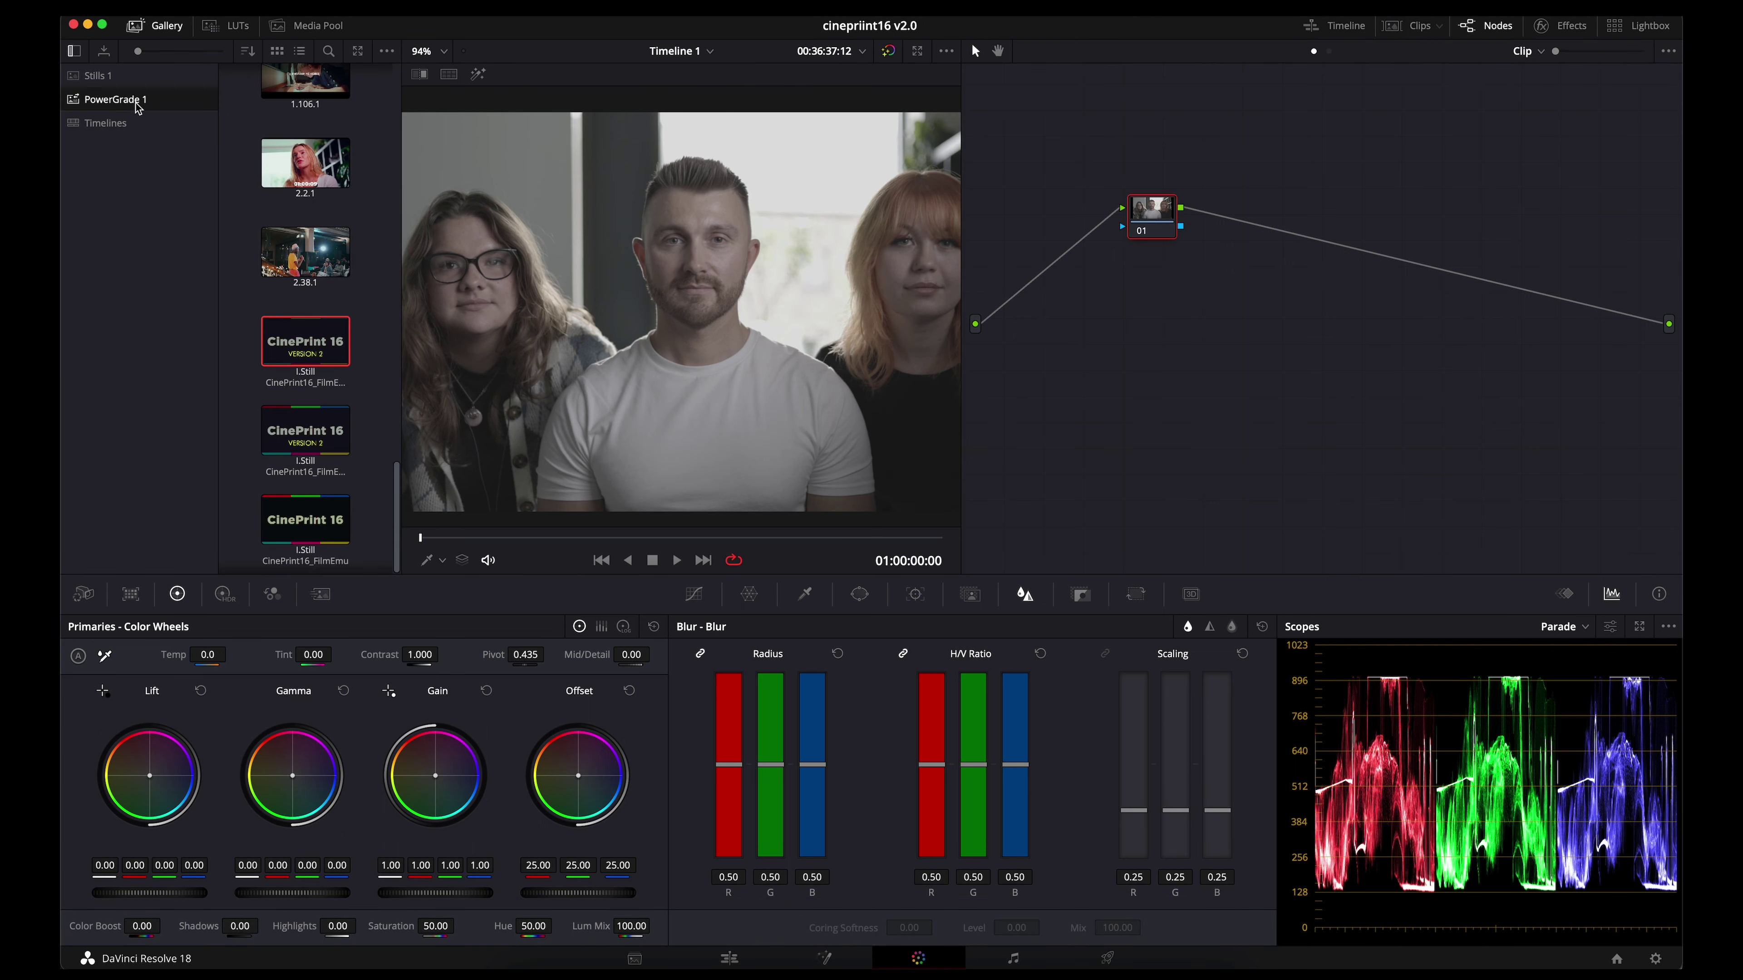
right_click(328, 332)
left_click(404, 376)
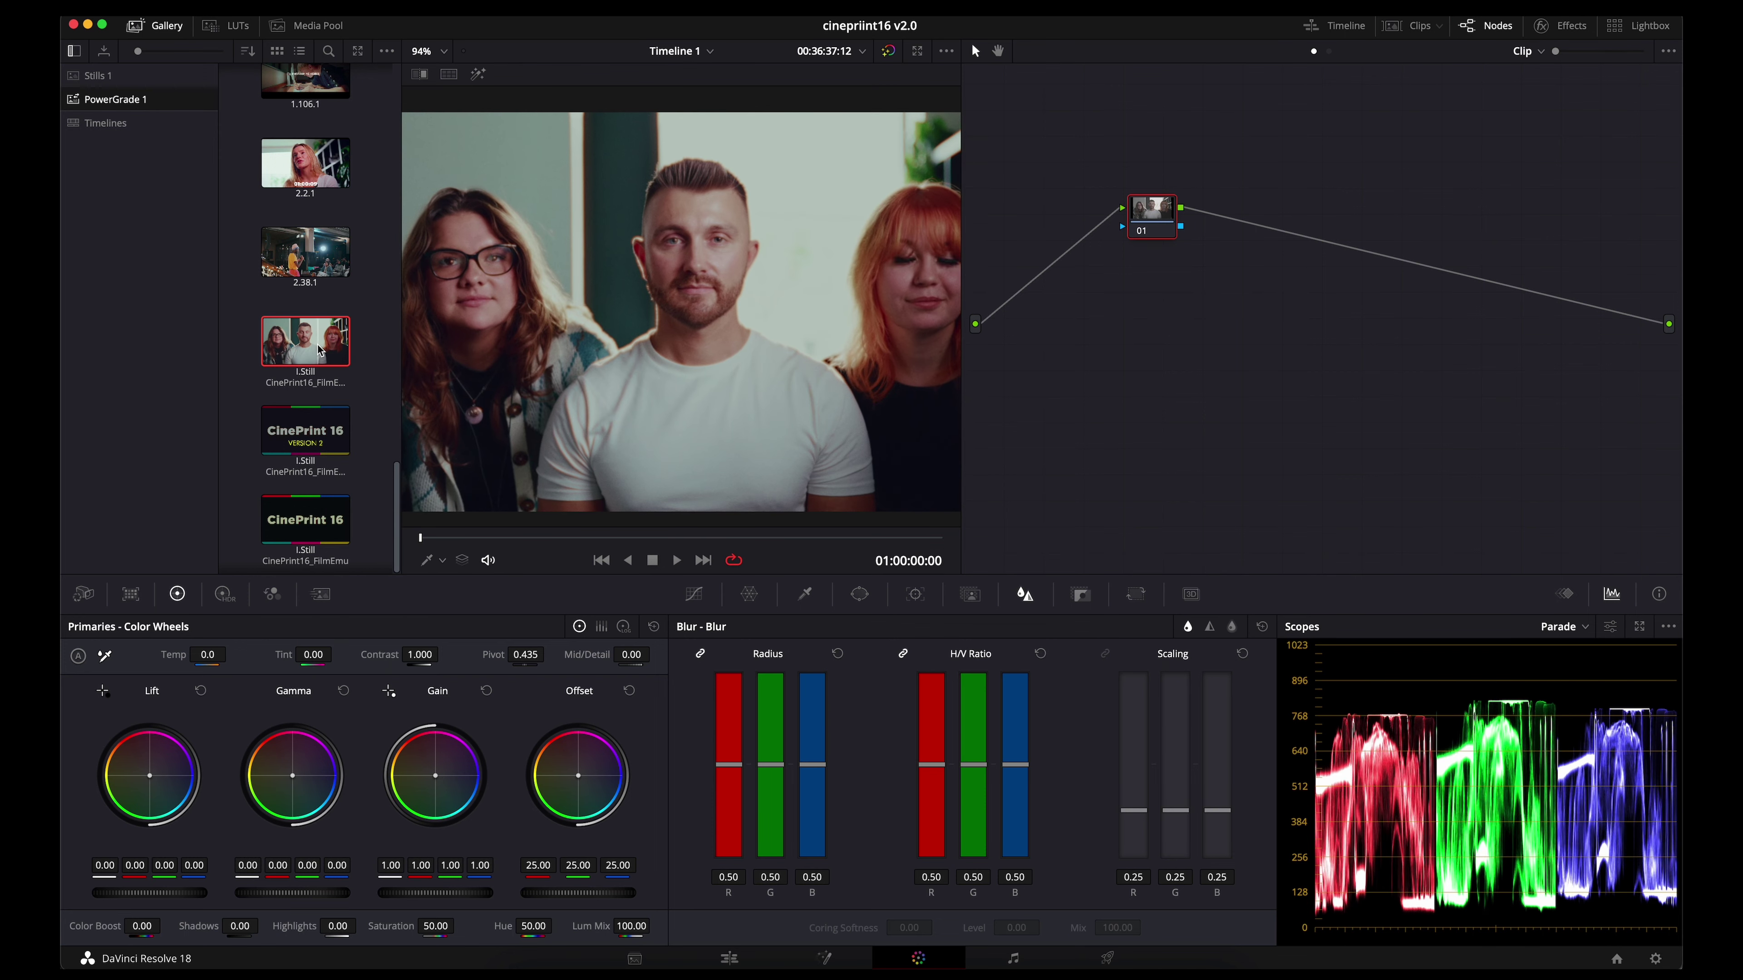
left_click(394, 398)
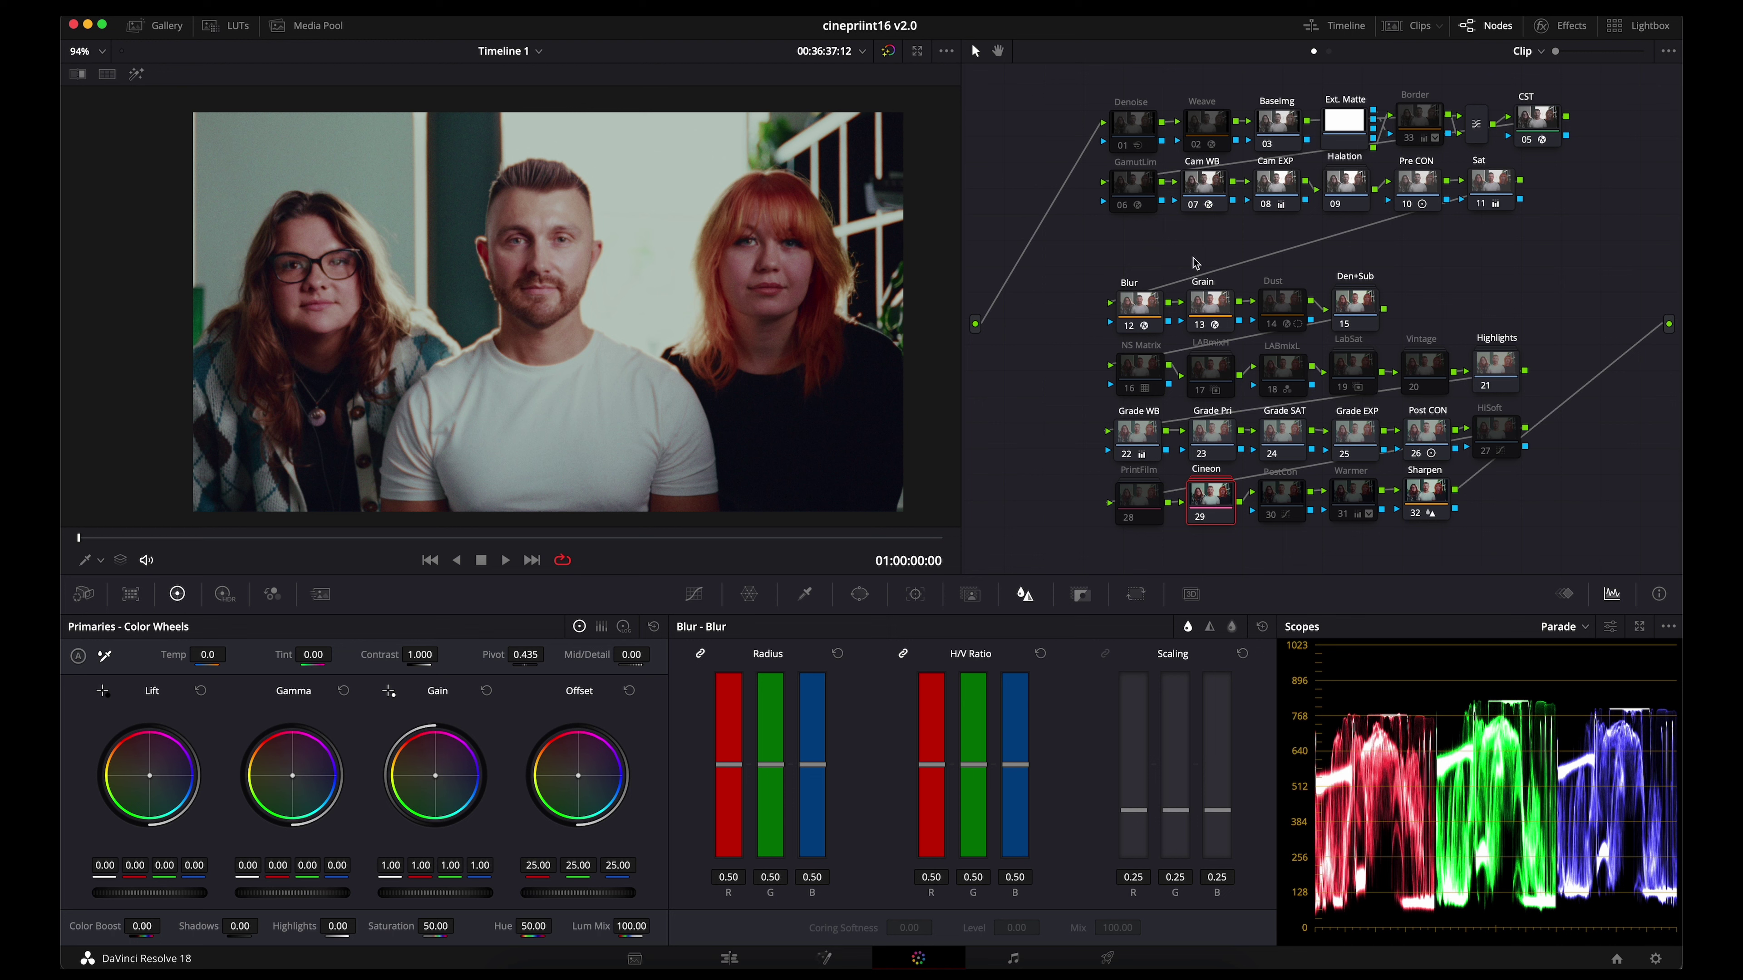
left_click_drag(1074, 86, 1480, 134)
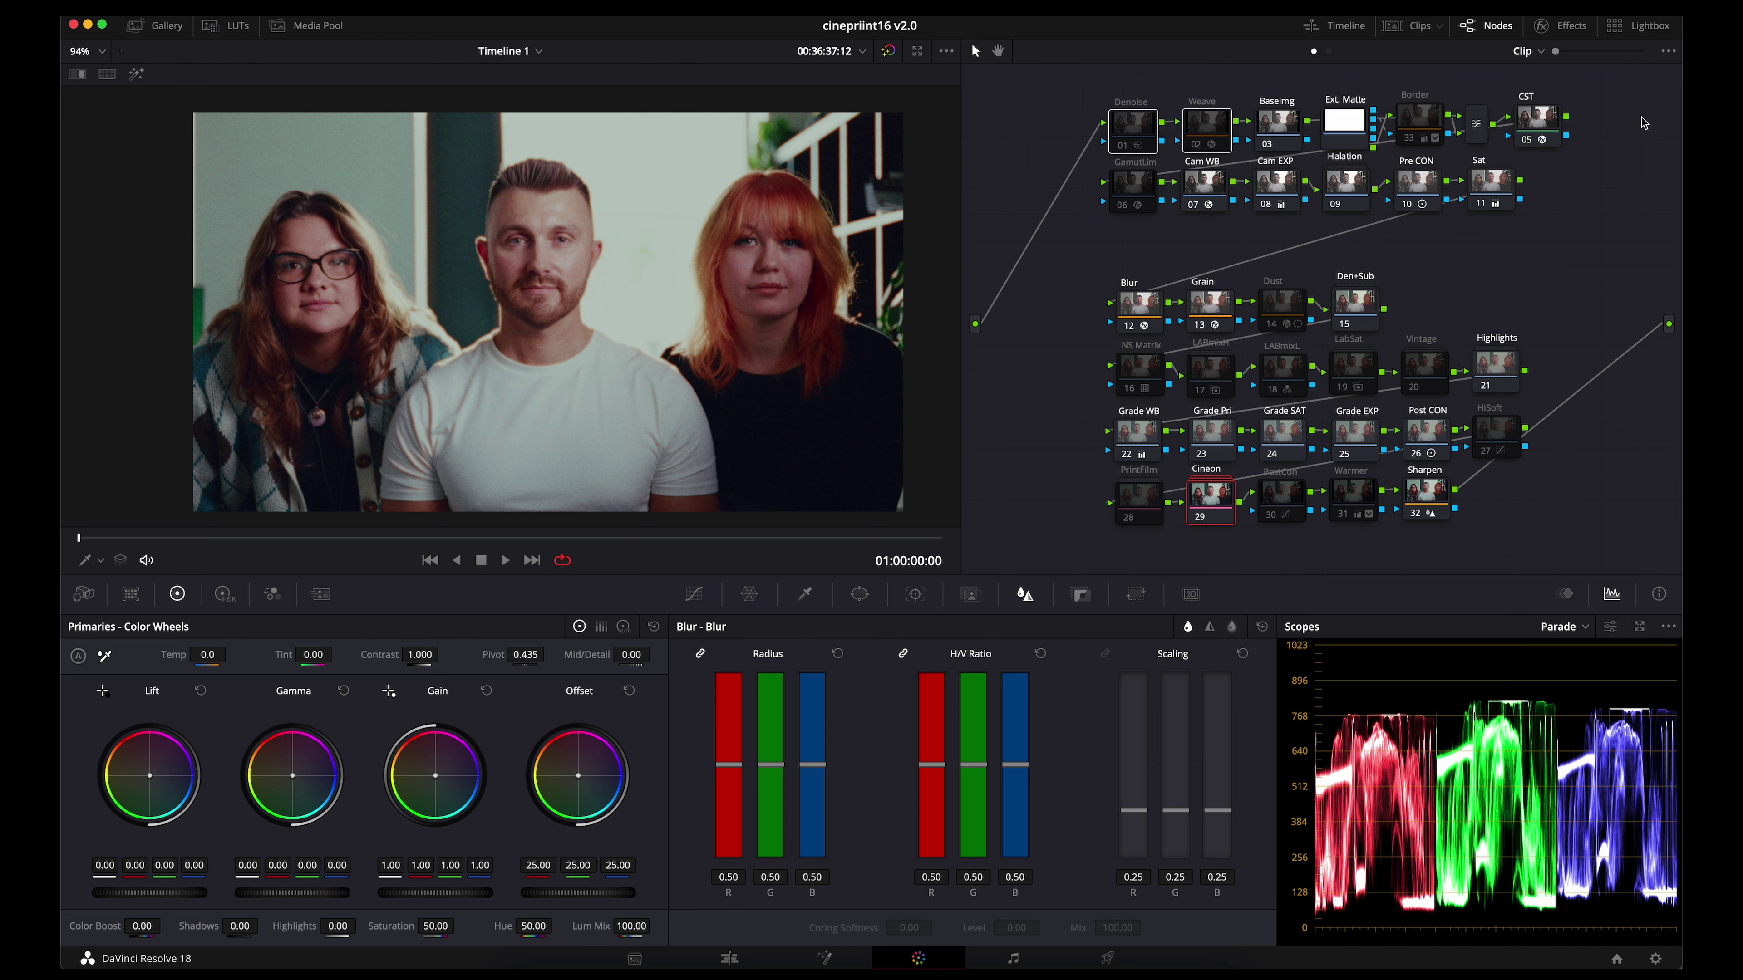
- Set the CST node's input to Canon Cinema Gamut color space with Canon Log 3 gamma
left_click(1554, 122)
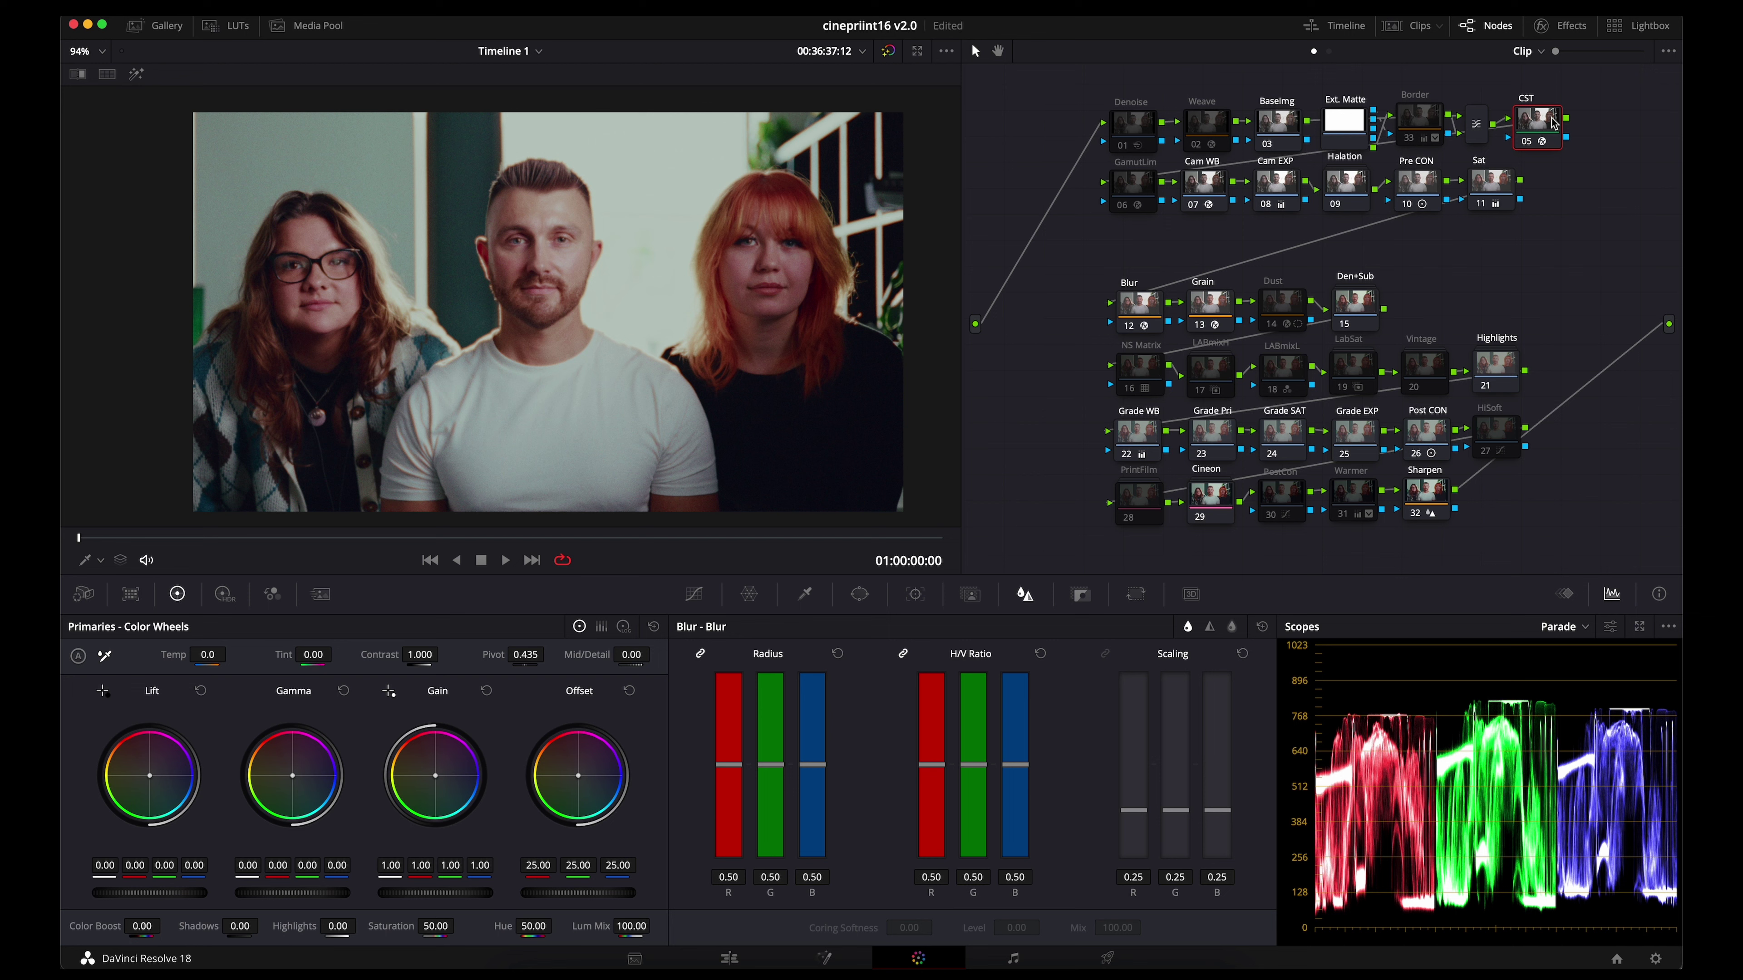
left_click_drag(1554, 122, 1554, 113)
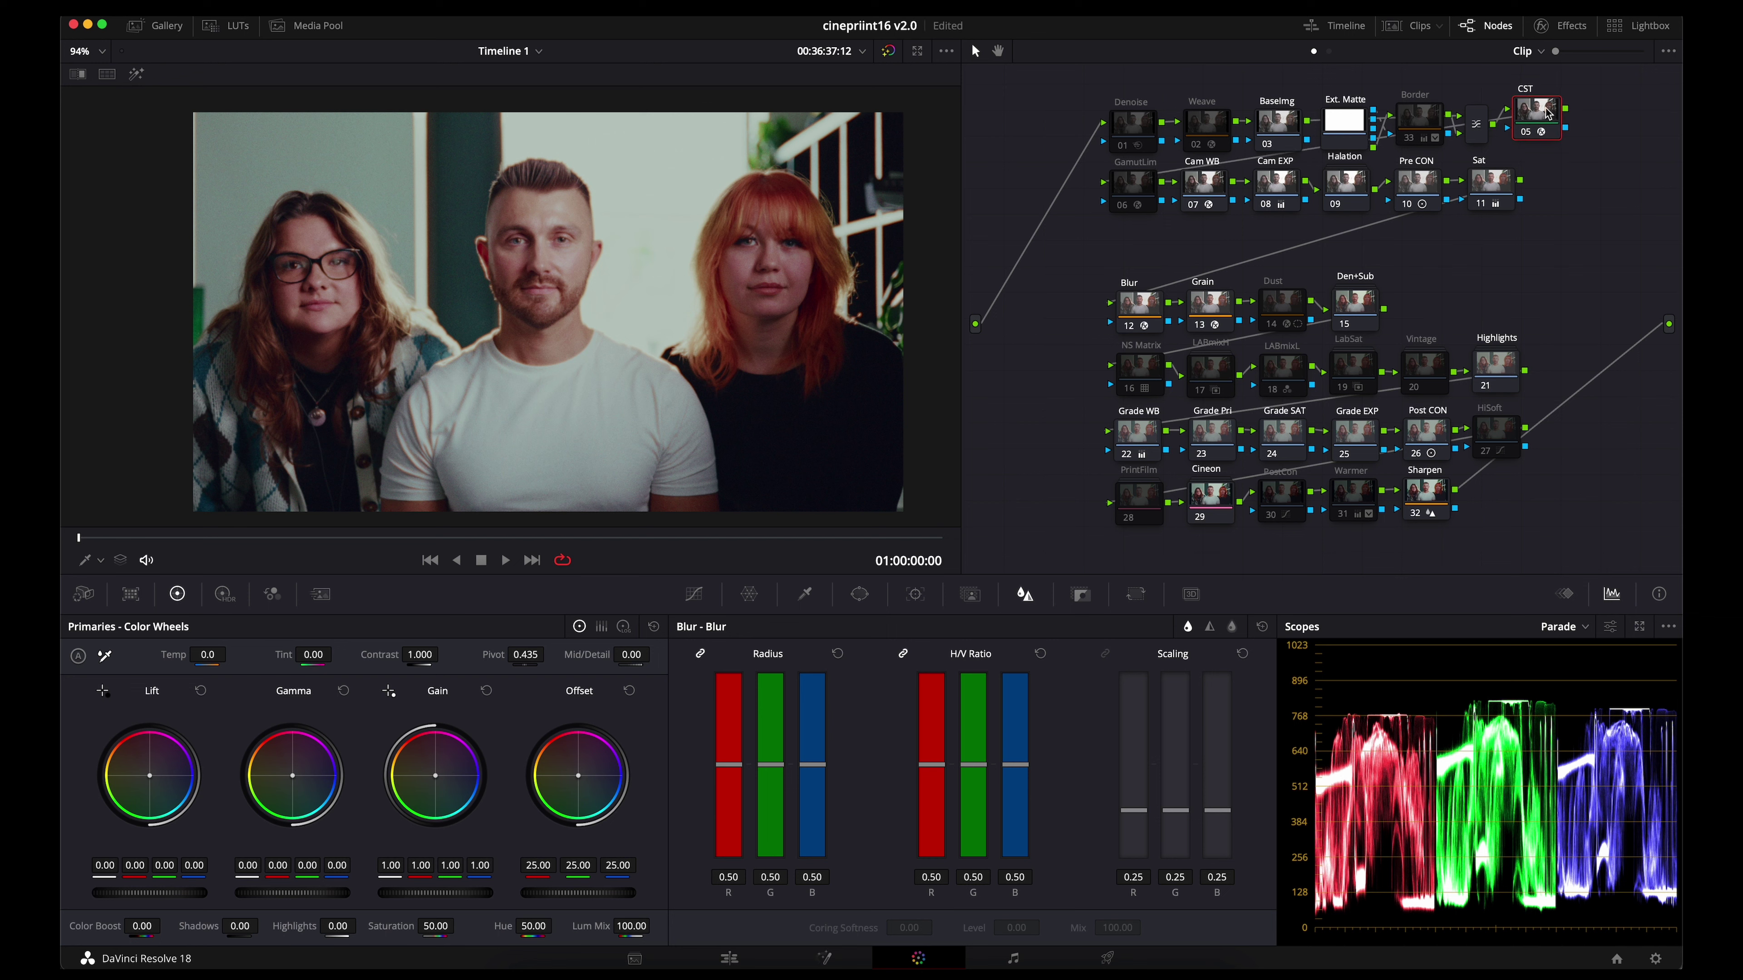
left_click(1559, 26)
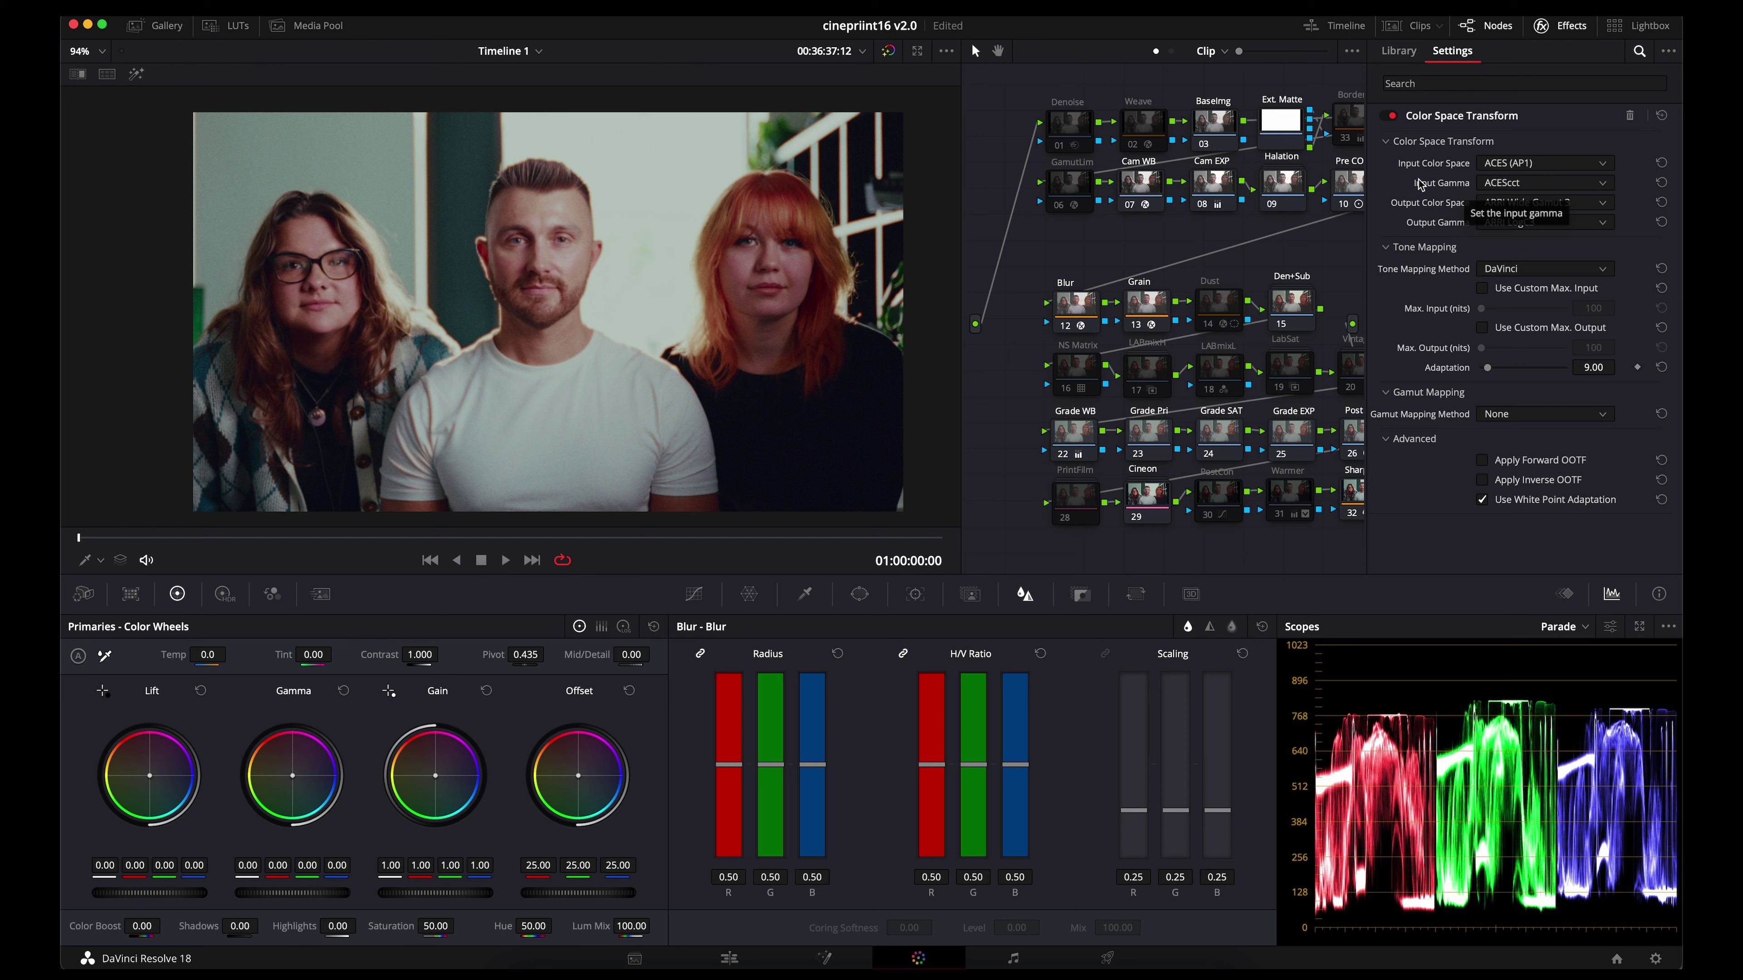
left_click(1482, 171)
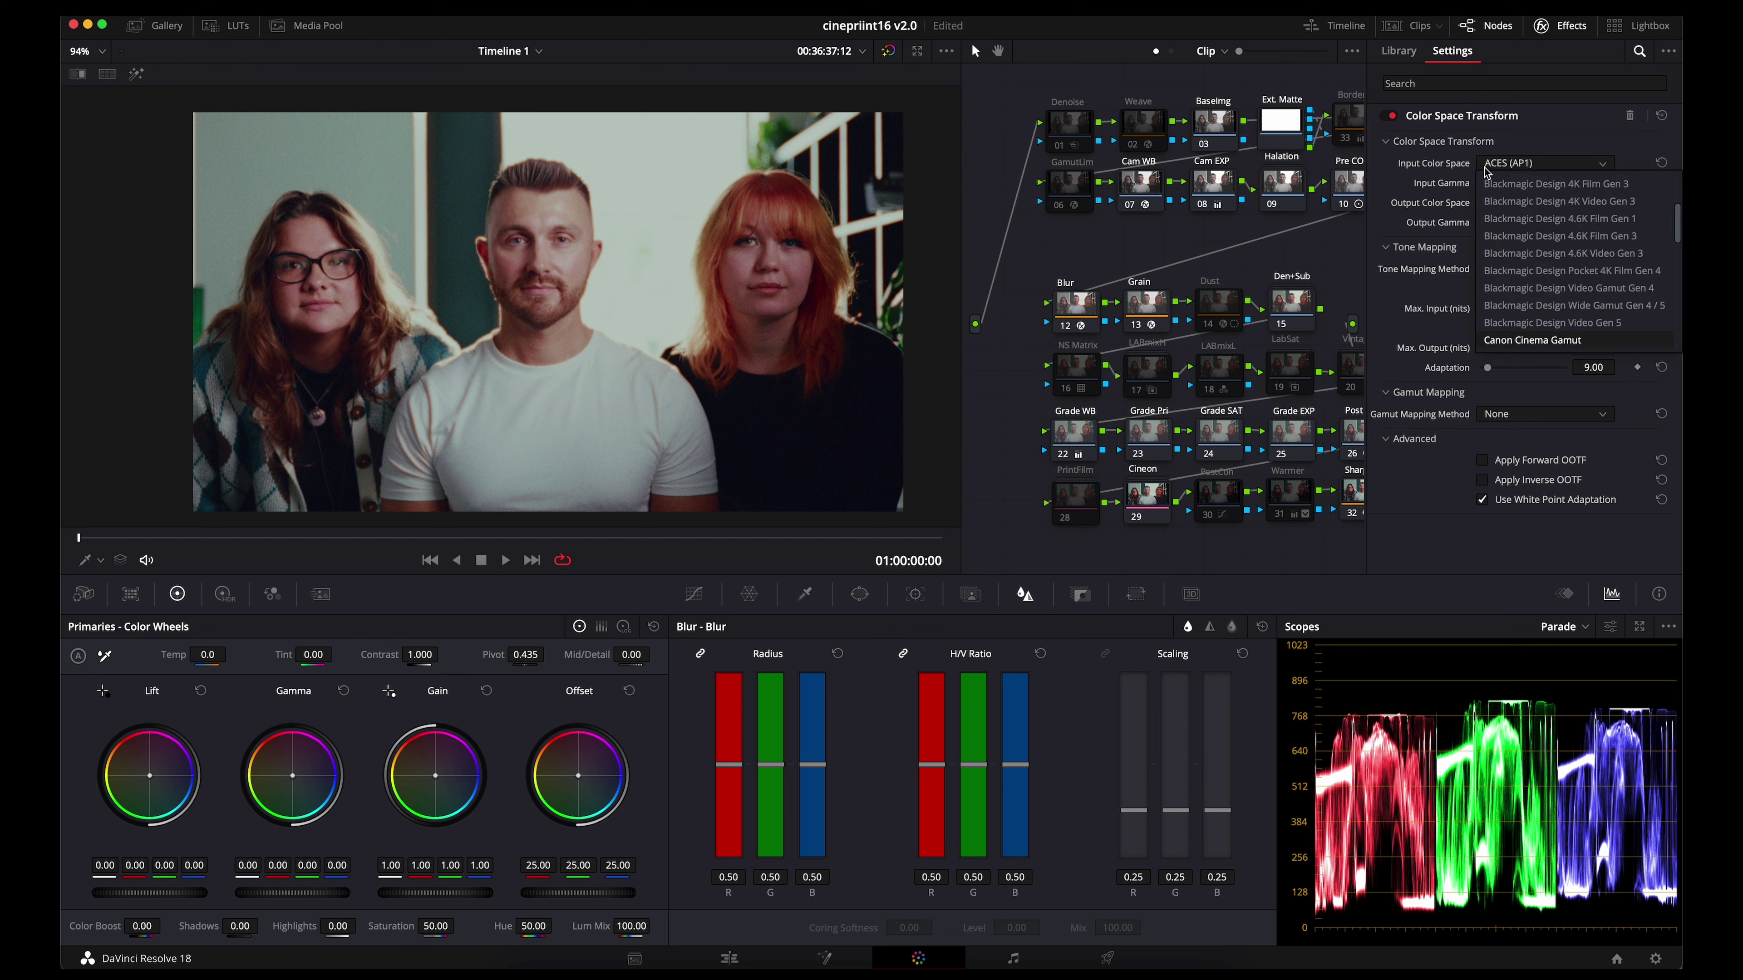
key("Return")
left_click(1501, 183)
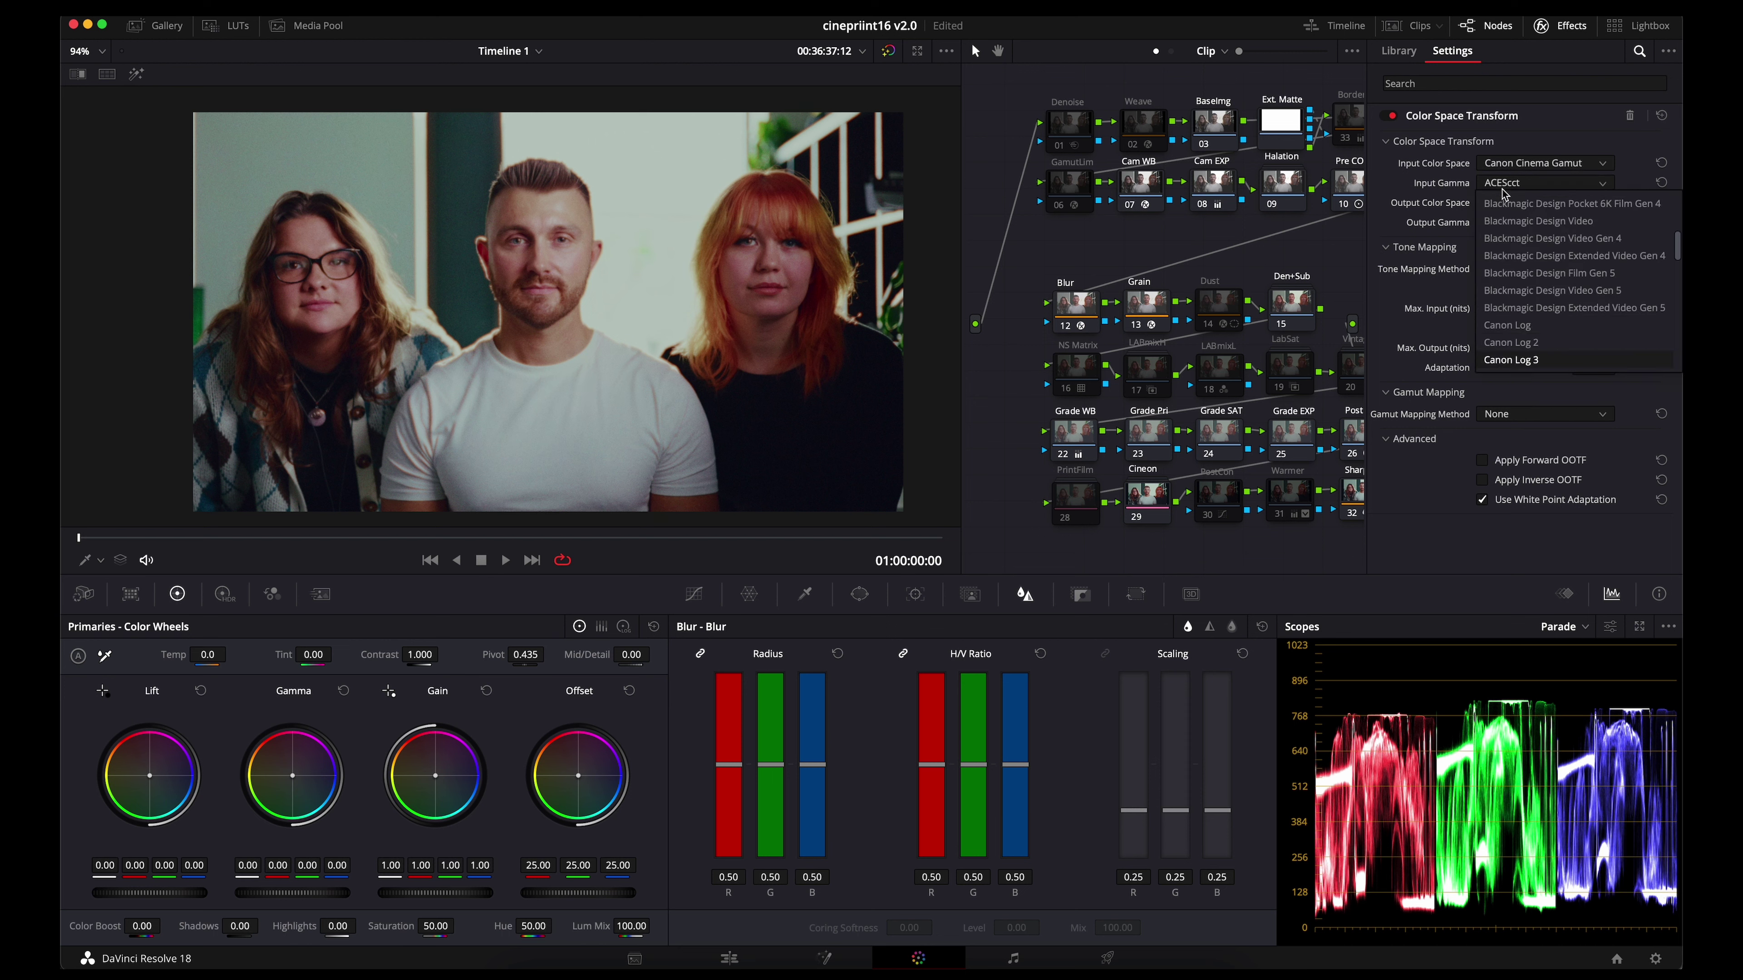
key("Return")
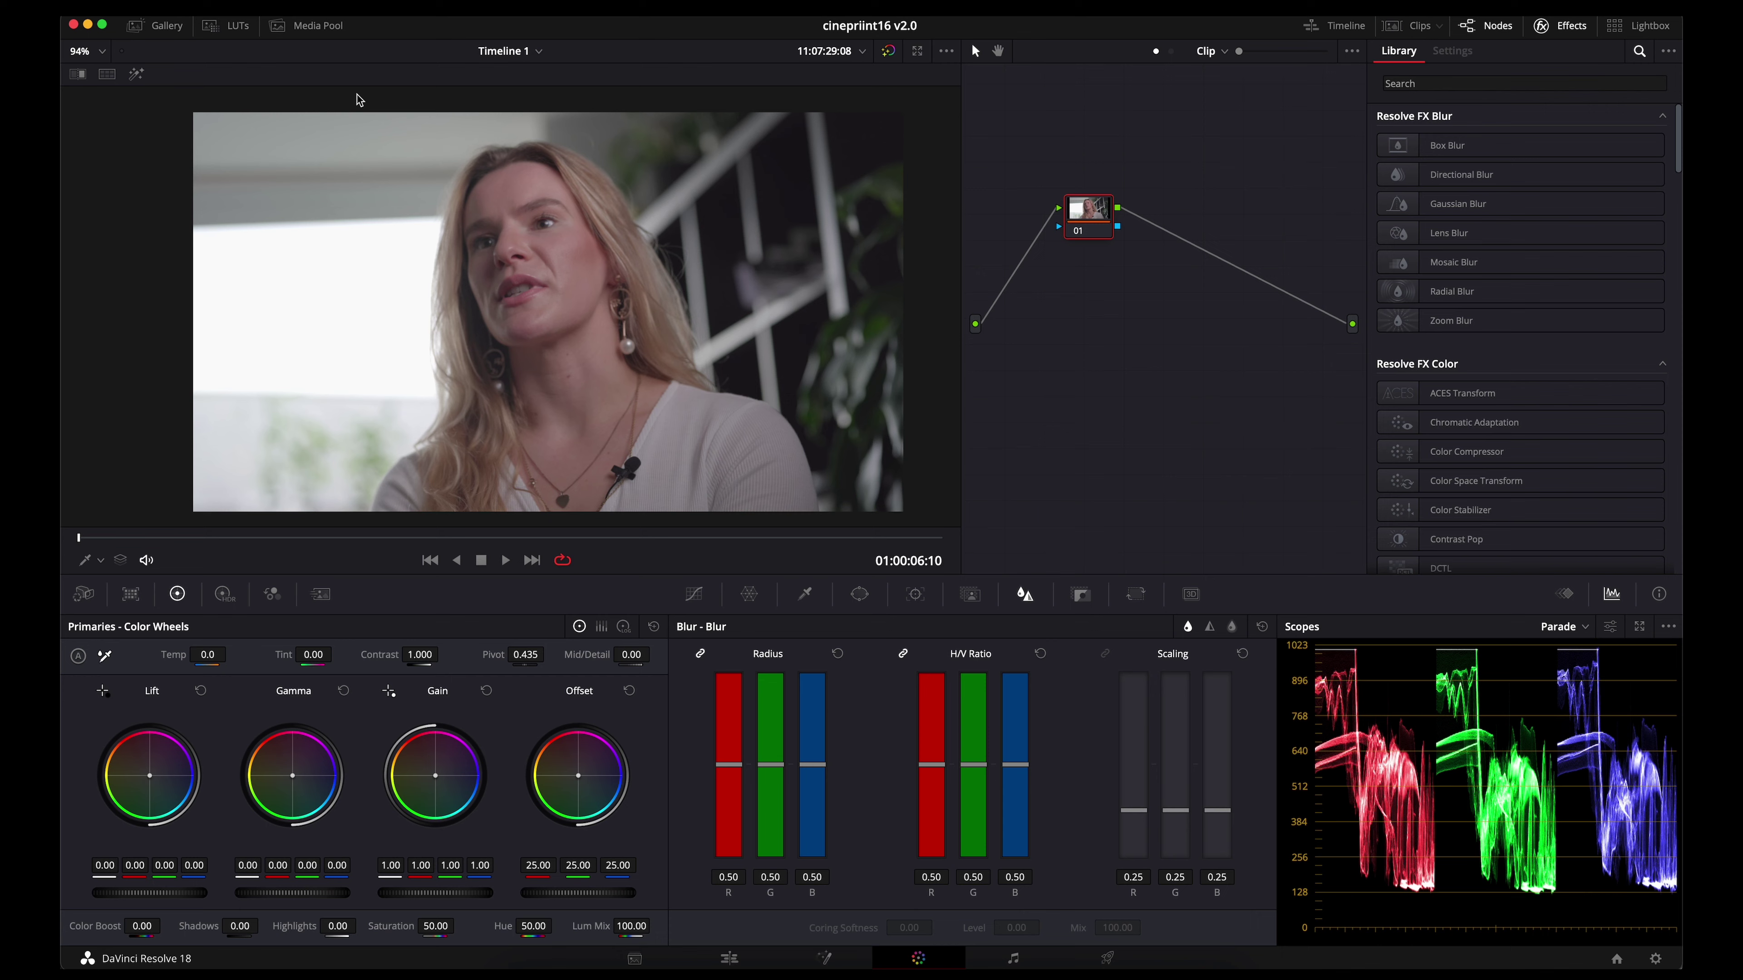
- Apply the CinePrint 16 still's grade from the Gallery to the interview clip
left_click(167, 26)
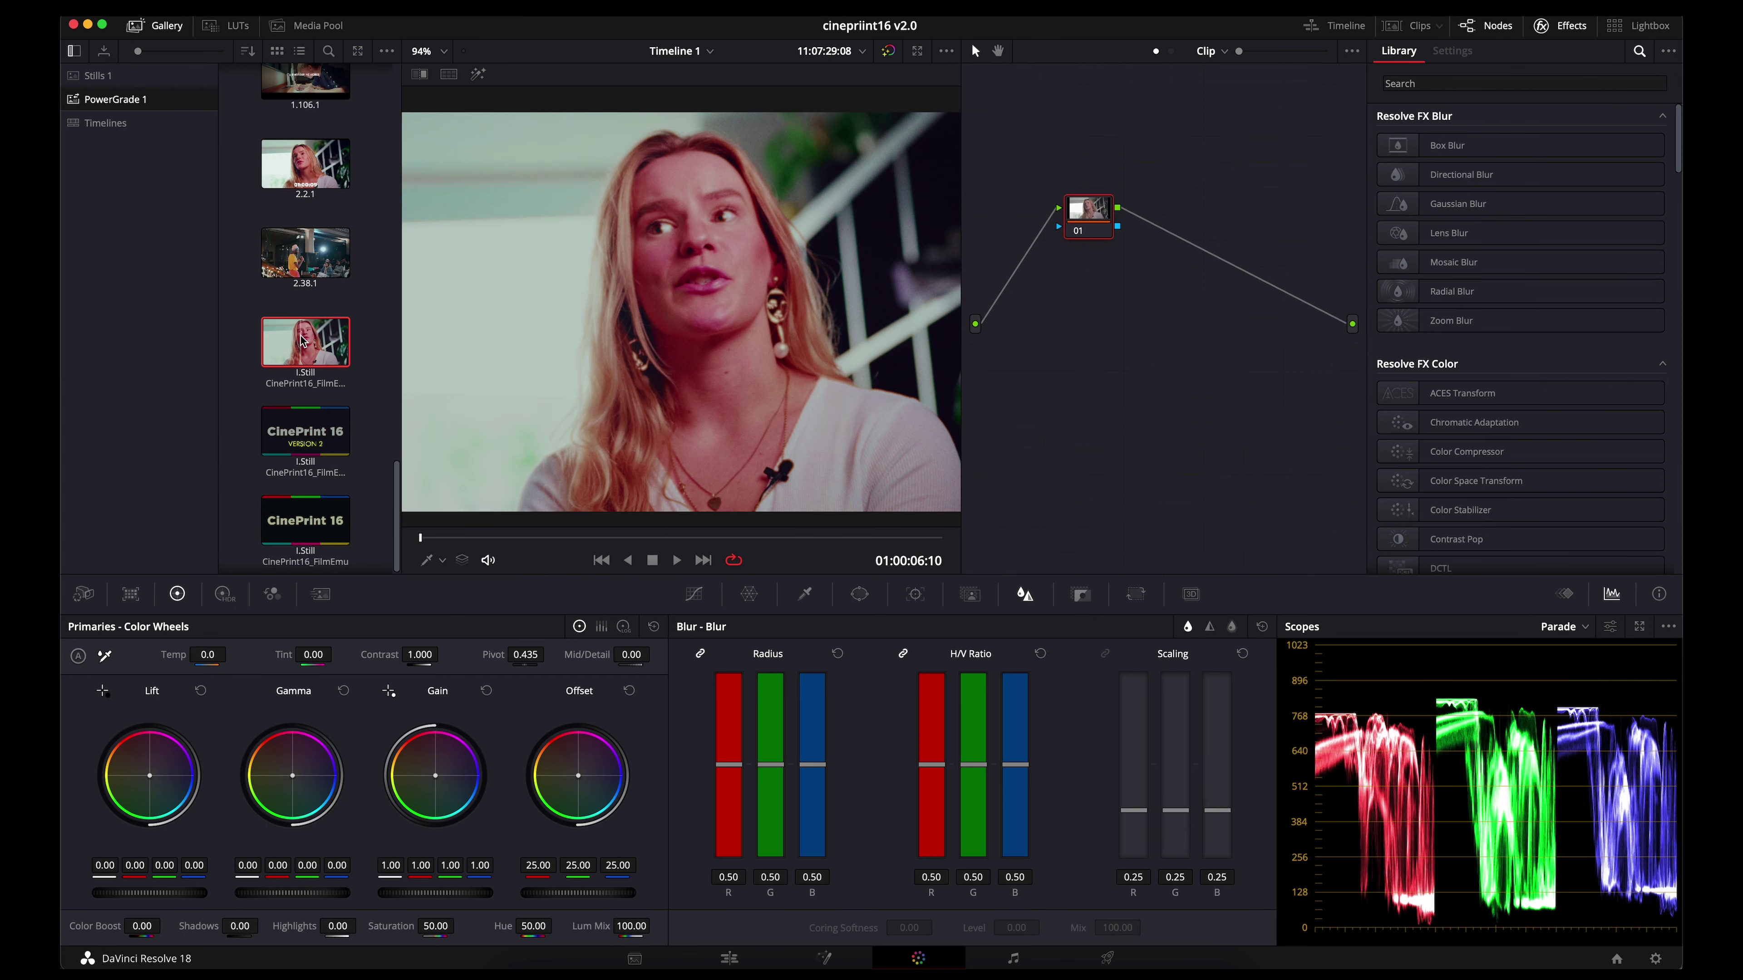
double_click(304, 342)
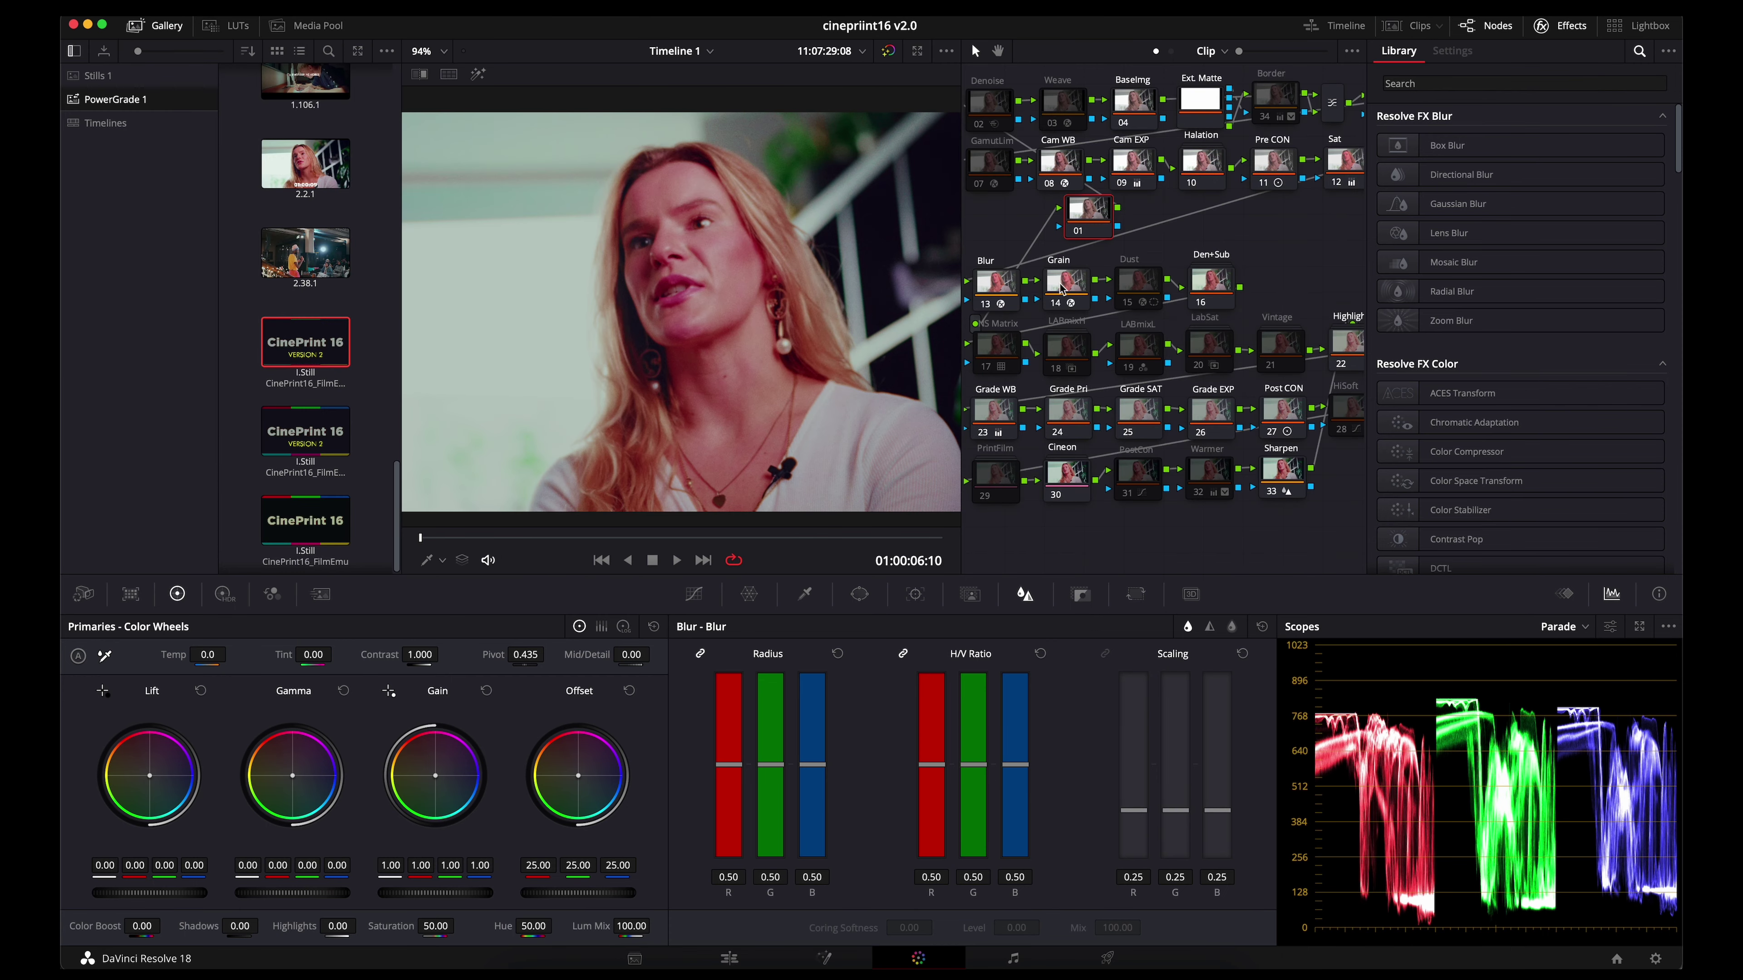
left_click(1557, 26)
- Set the CST input color space to Rec.709 and input gamma to Sony S-Log2
left_click(1556, 26)
left_click(1559, 164)
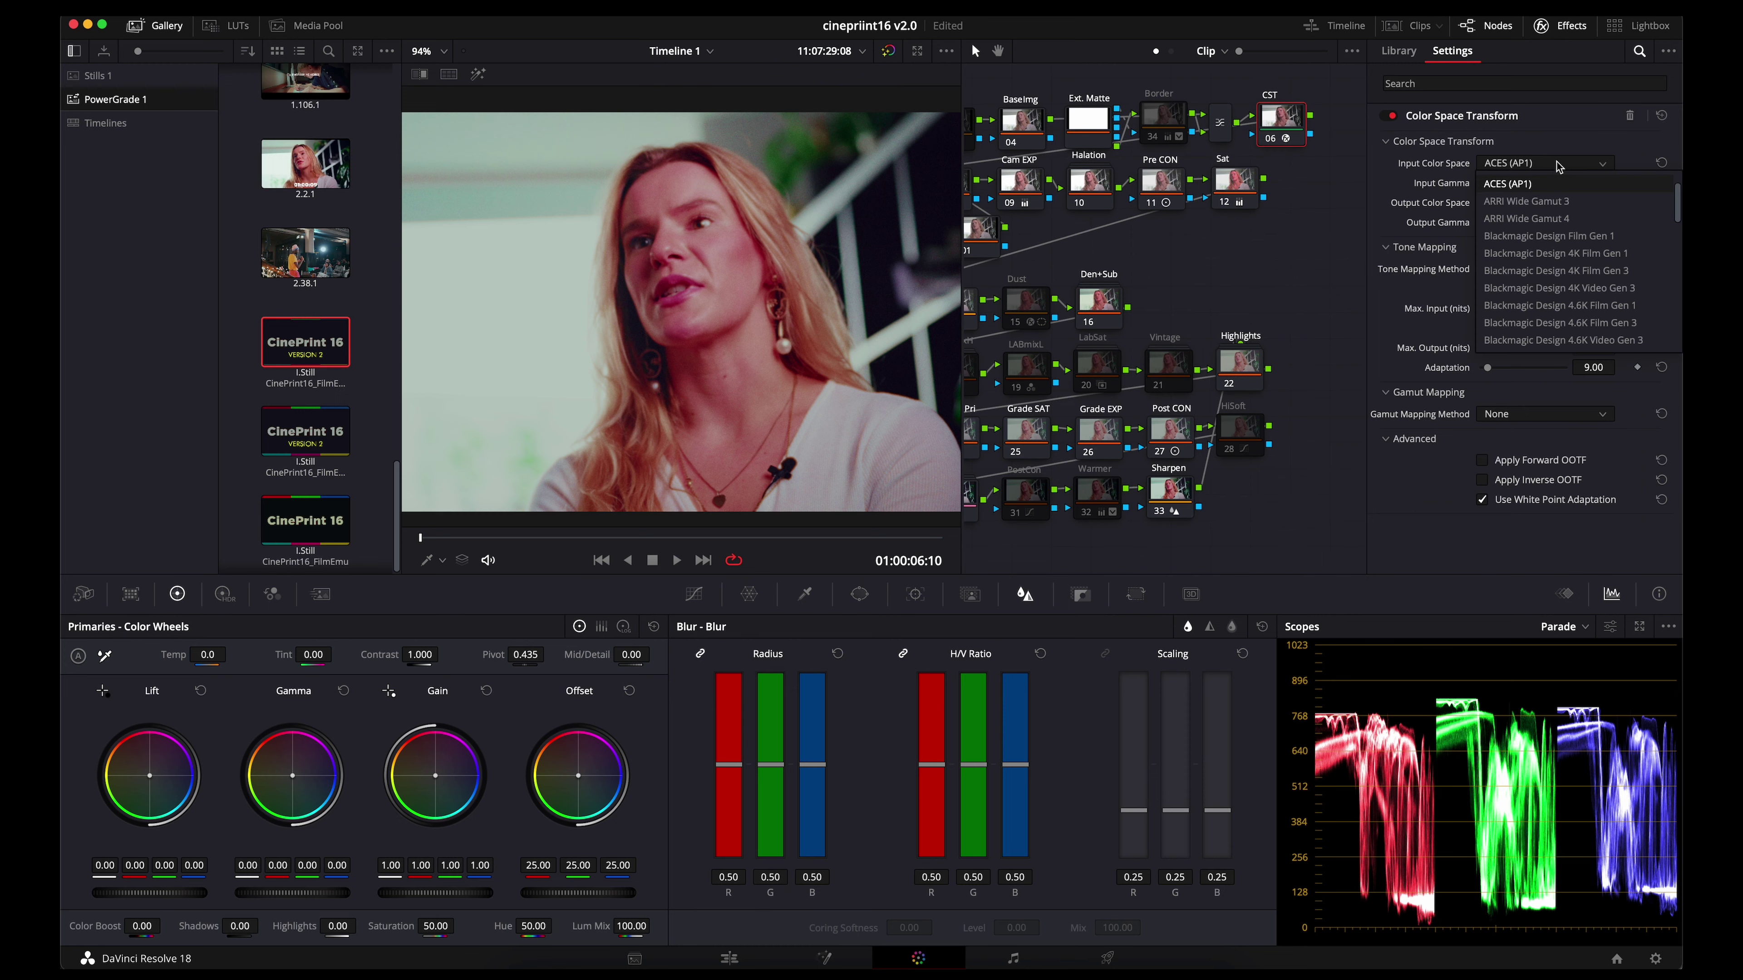
type("Rec.709")
key("Return")
left_click(1573, 184)
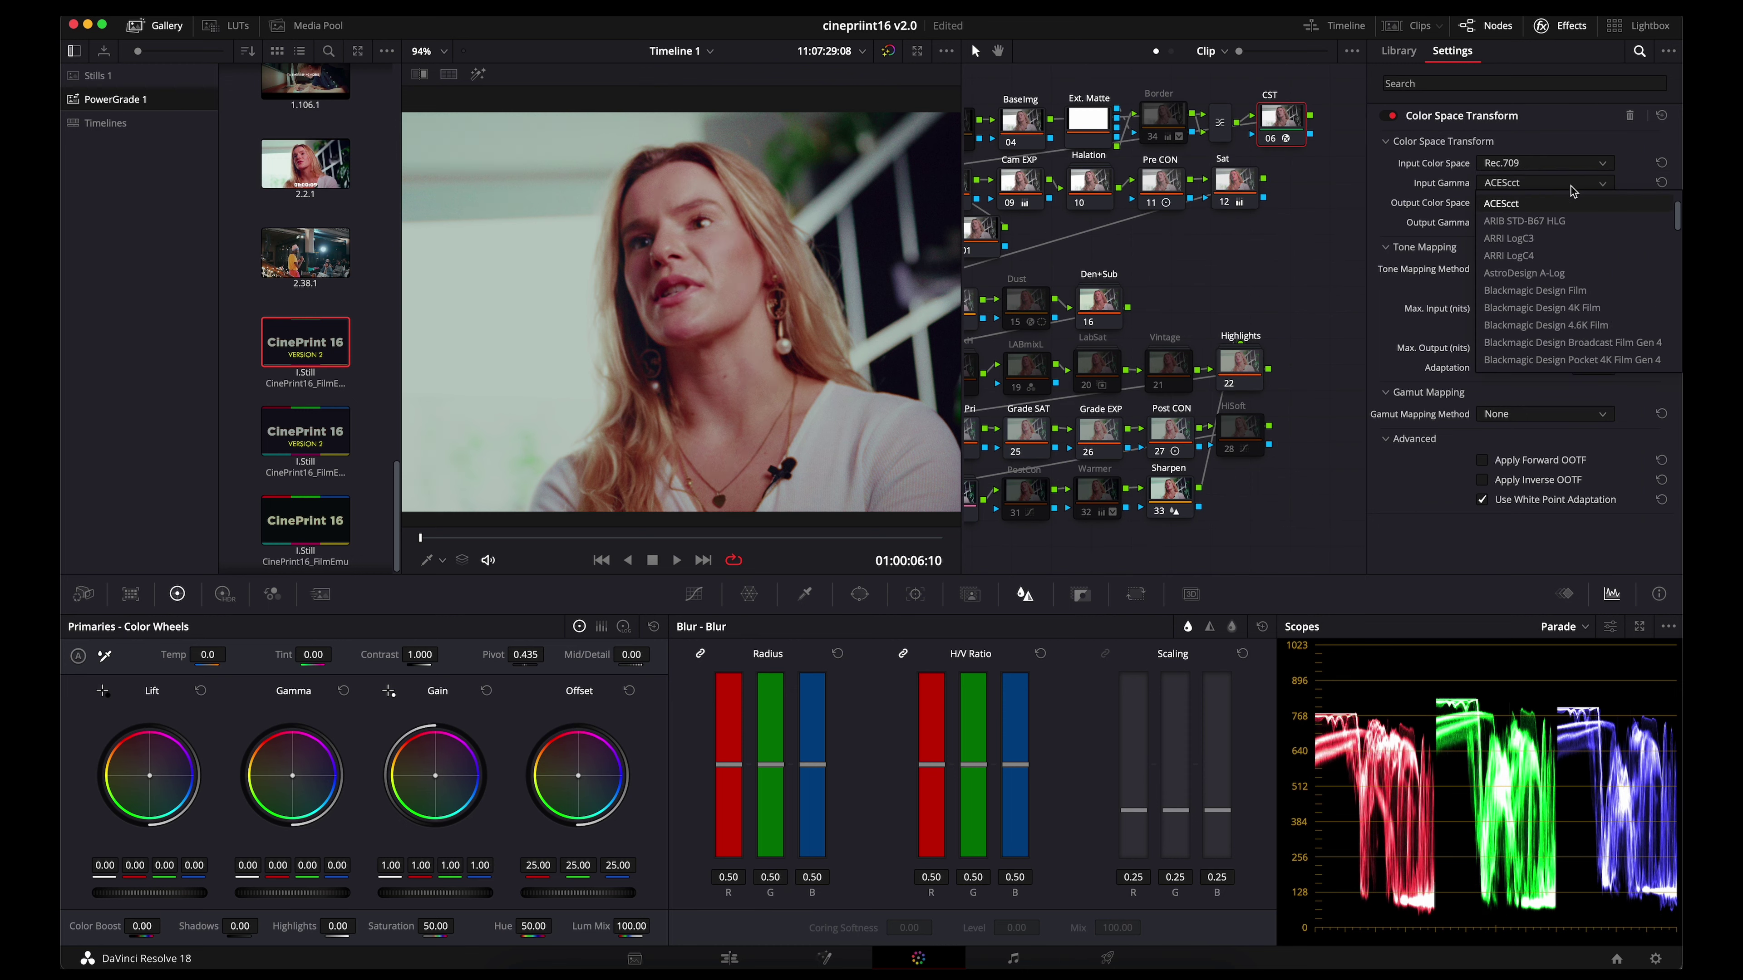
type("Sony S-Log2")
key("Return")
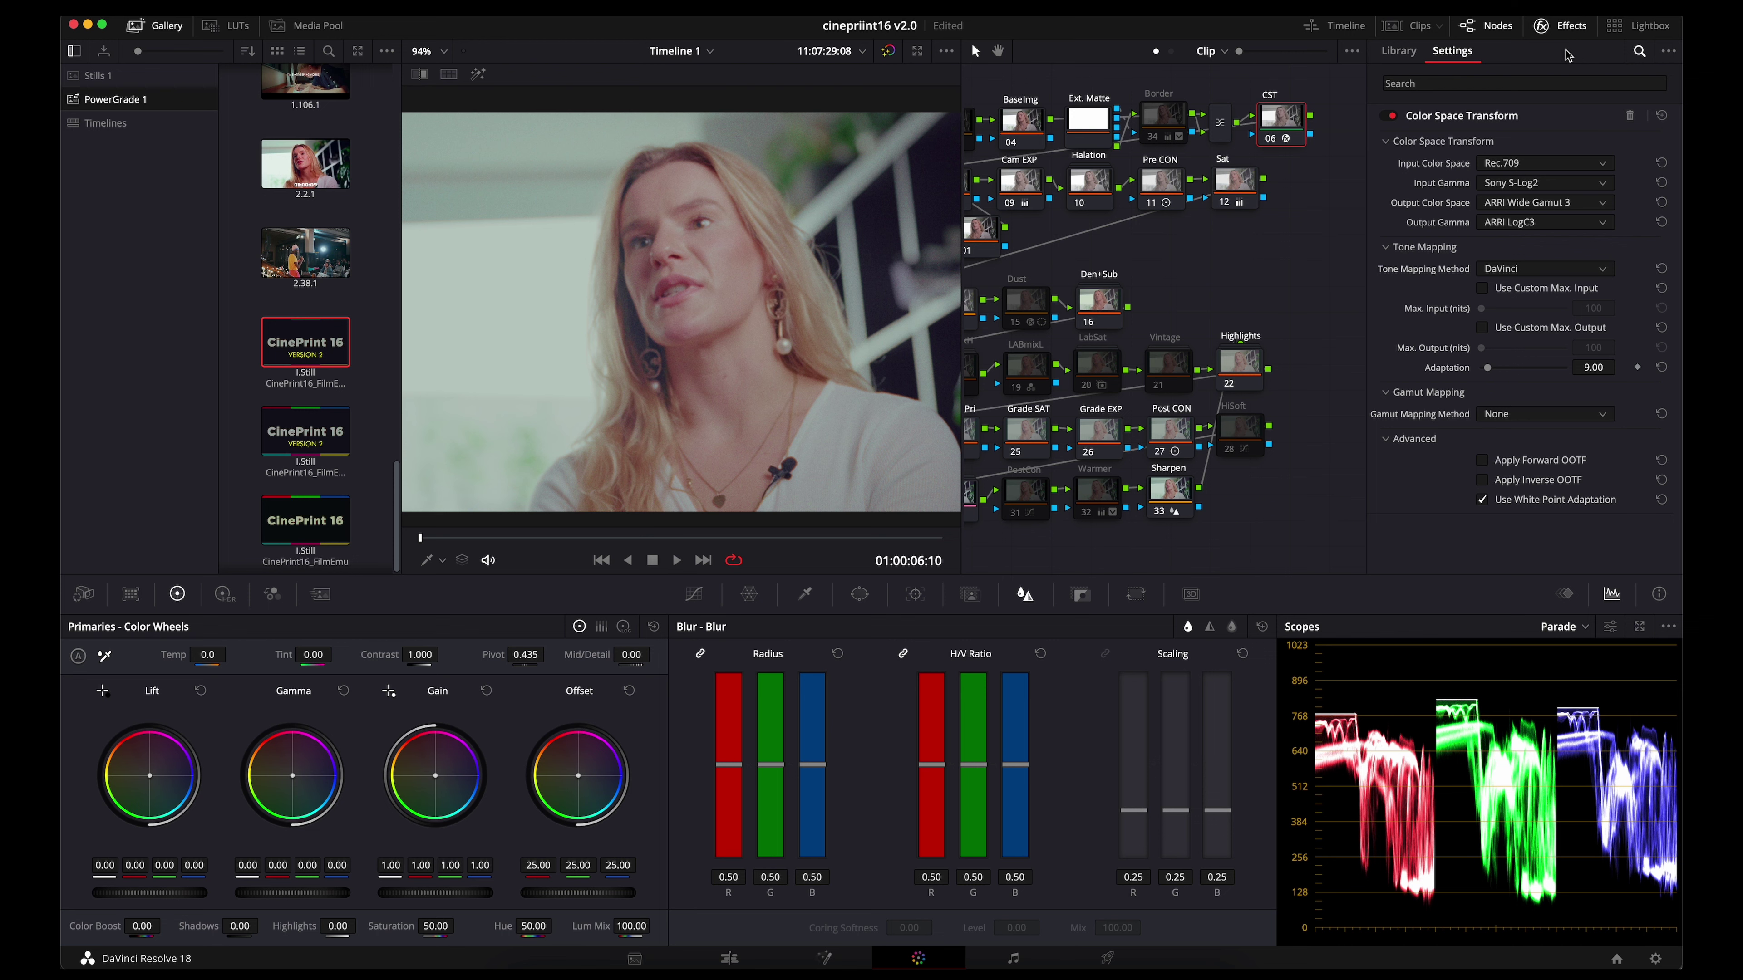
left_click(1541, 26)
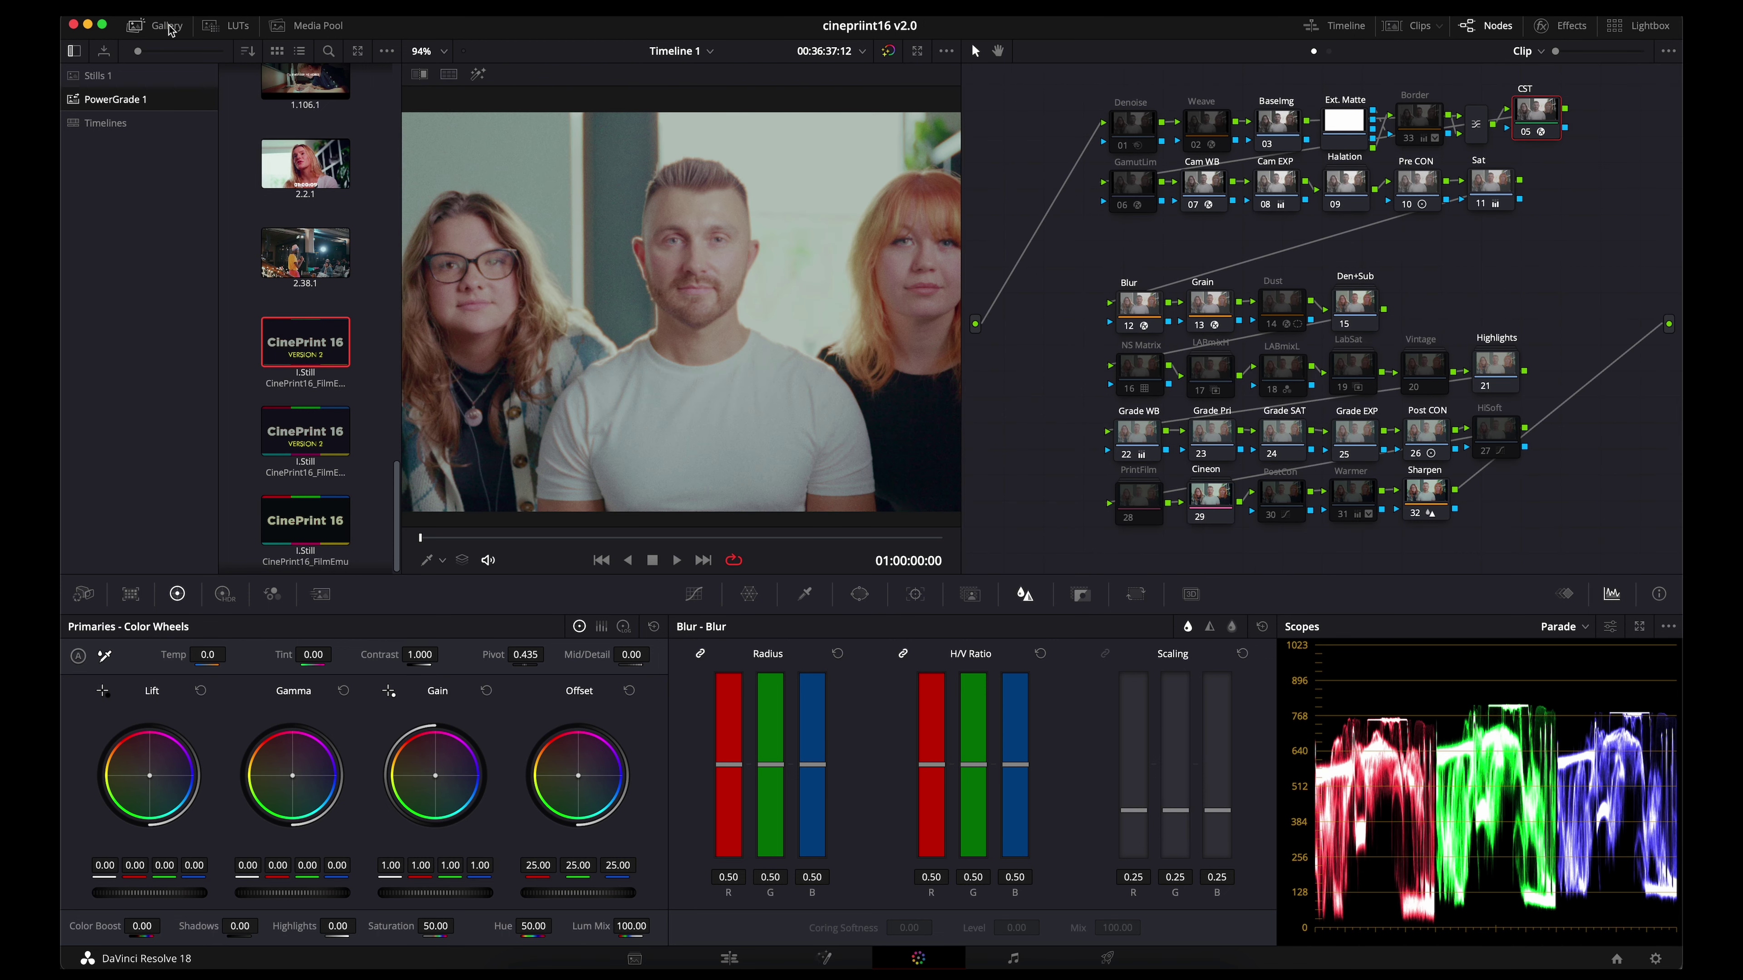
- Drag the Cam EXP node's Offset wheel from 34.00 down to 28.10 to darken the image
left_click(137, 26)
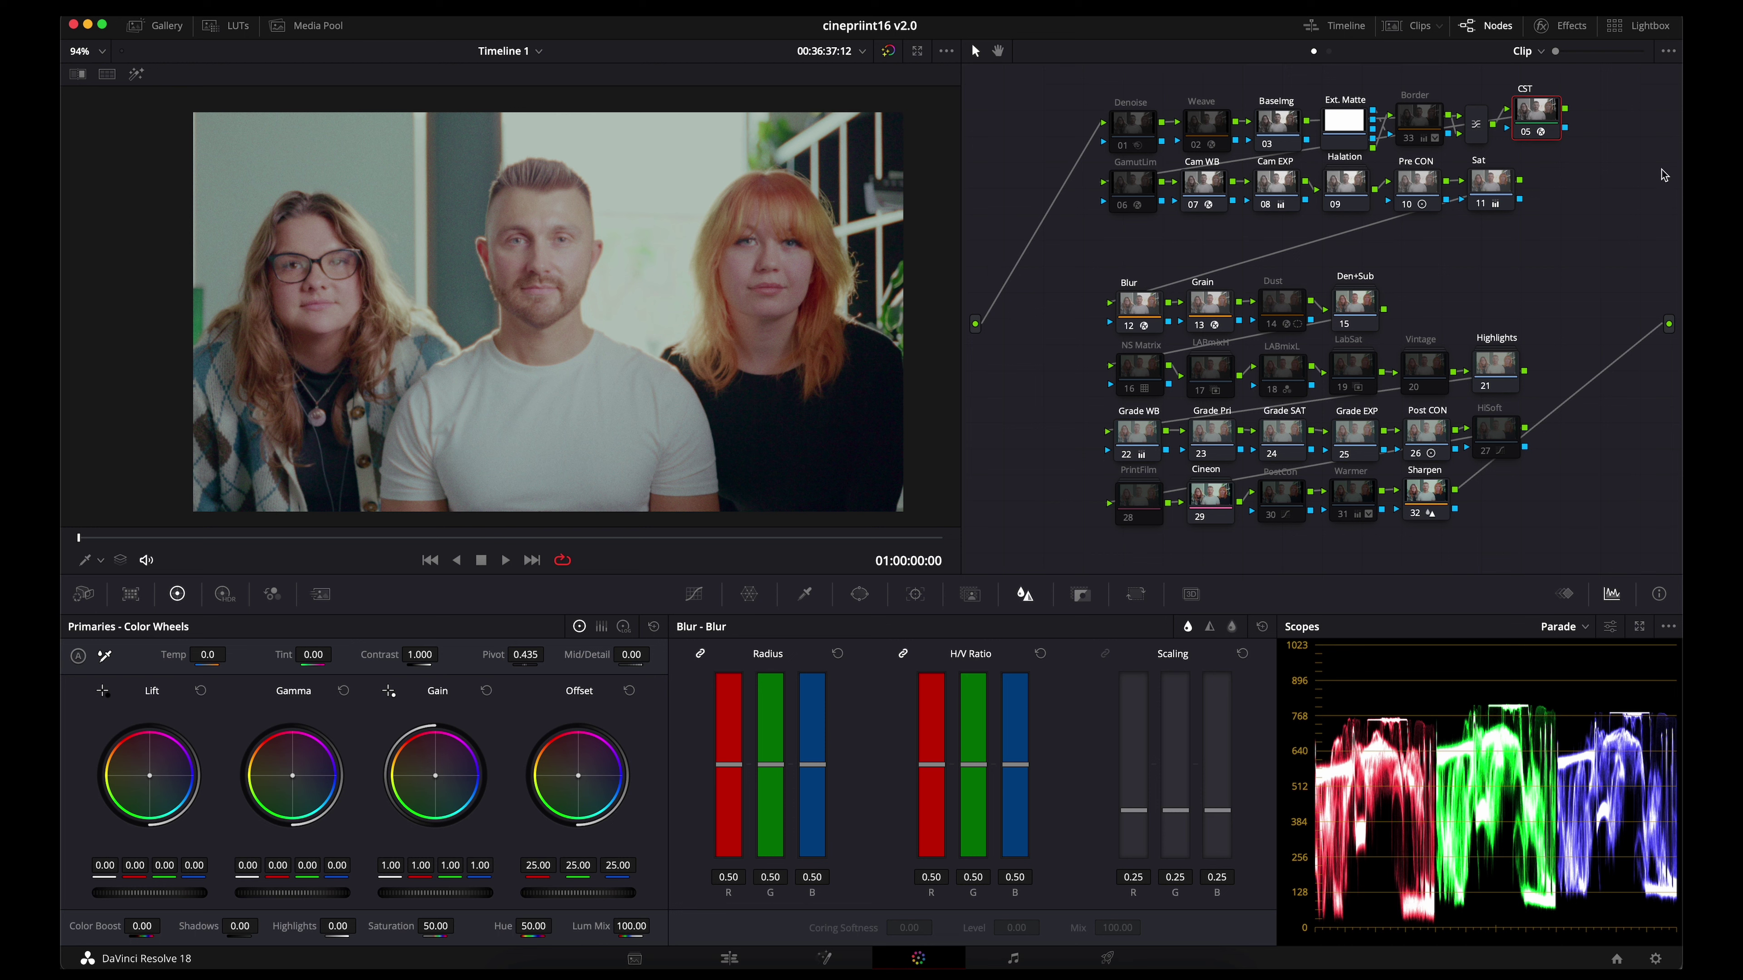
left_click(1143, 194)
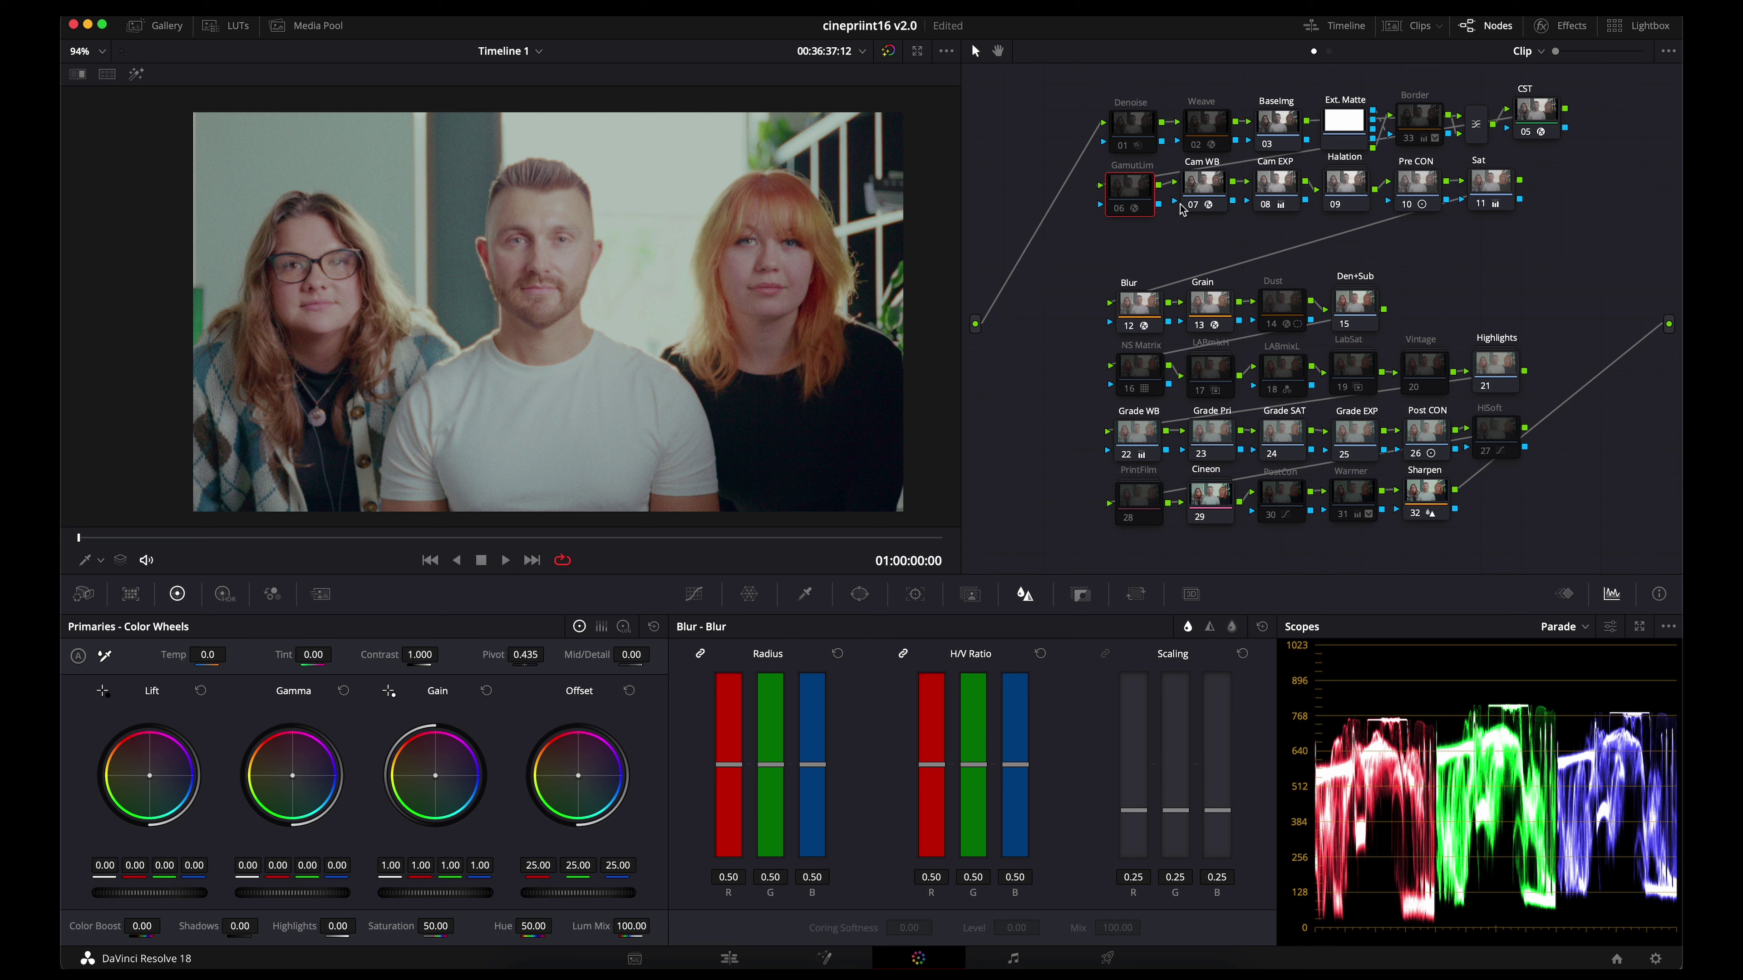
left_click_drag(1145, 196, 1151, 195)
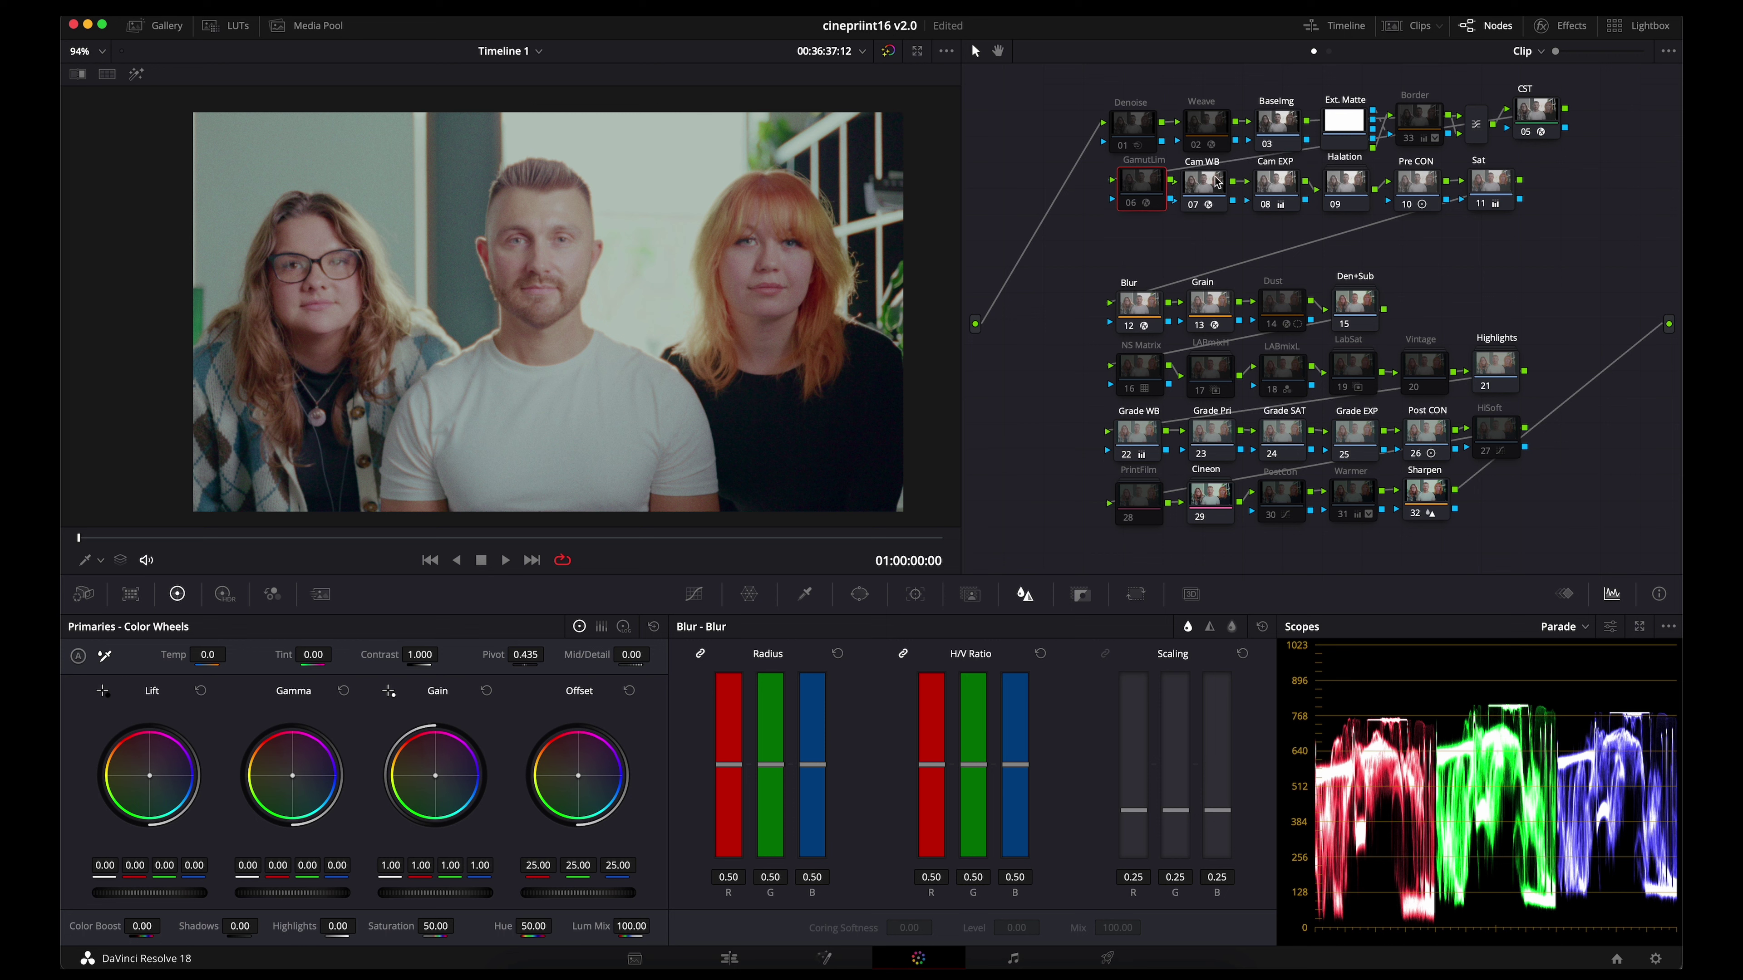
left_click(1289, 186)
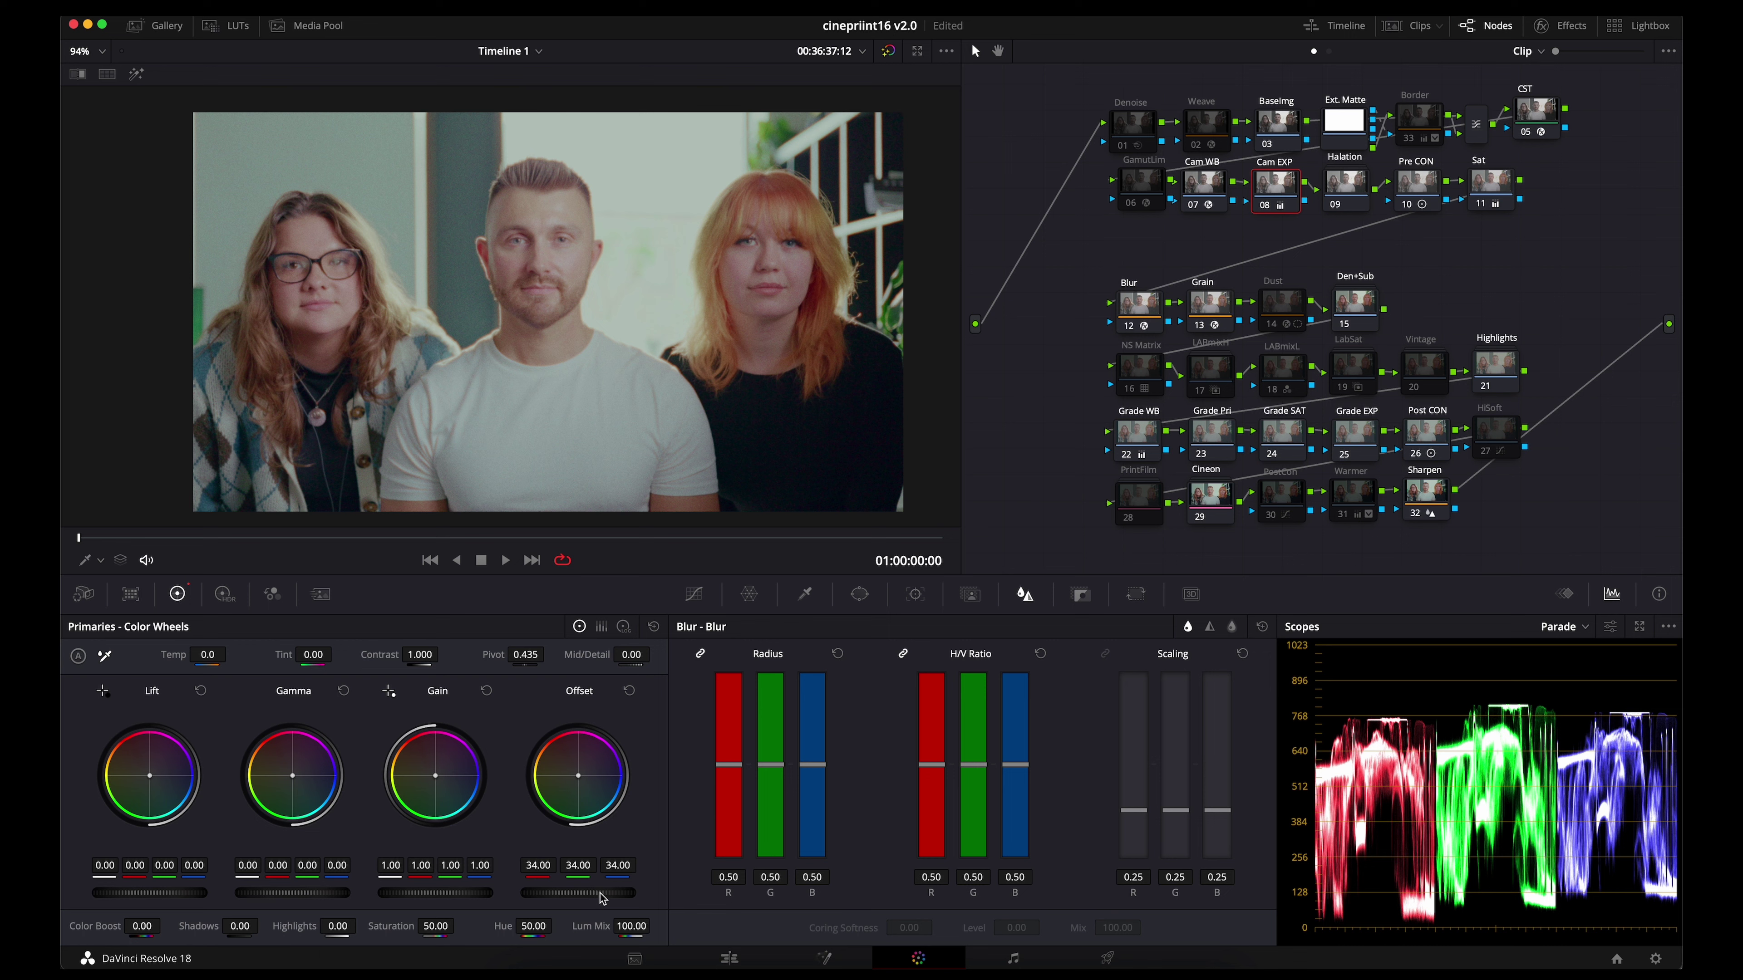
left_click_drag(601, 897, 535, 913)
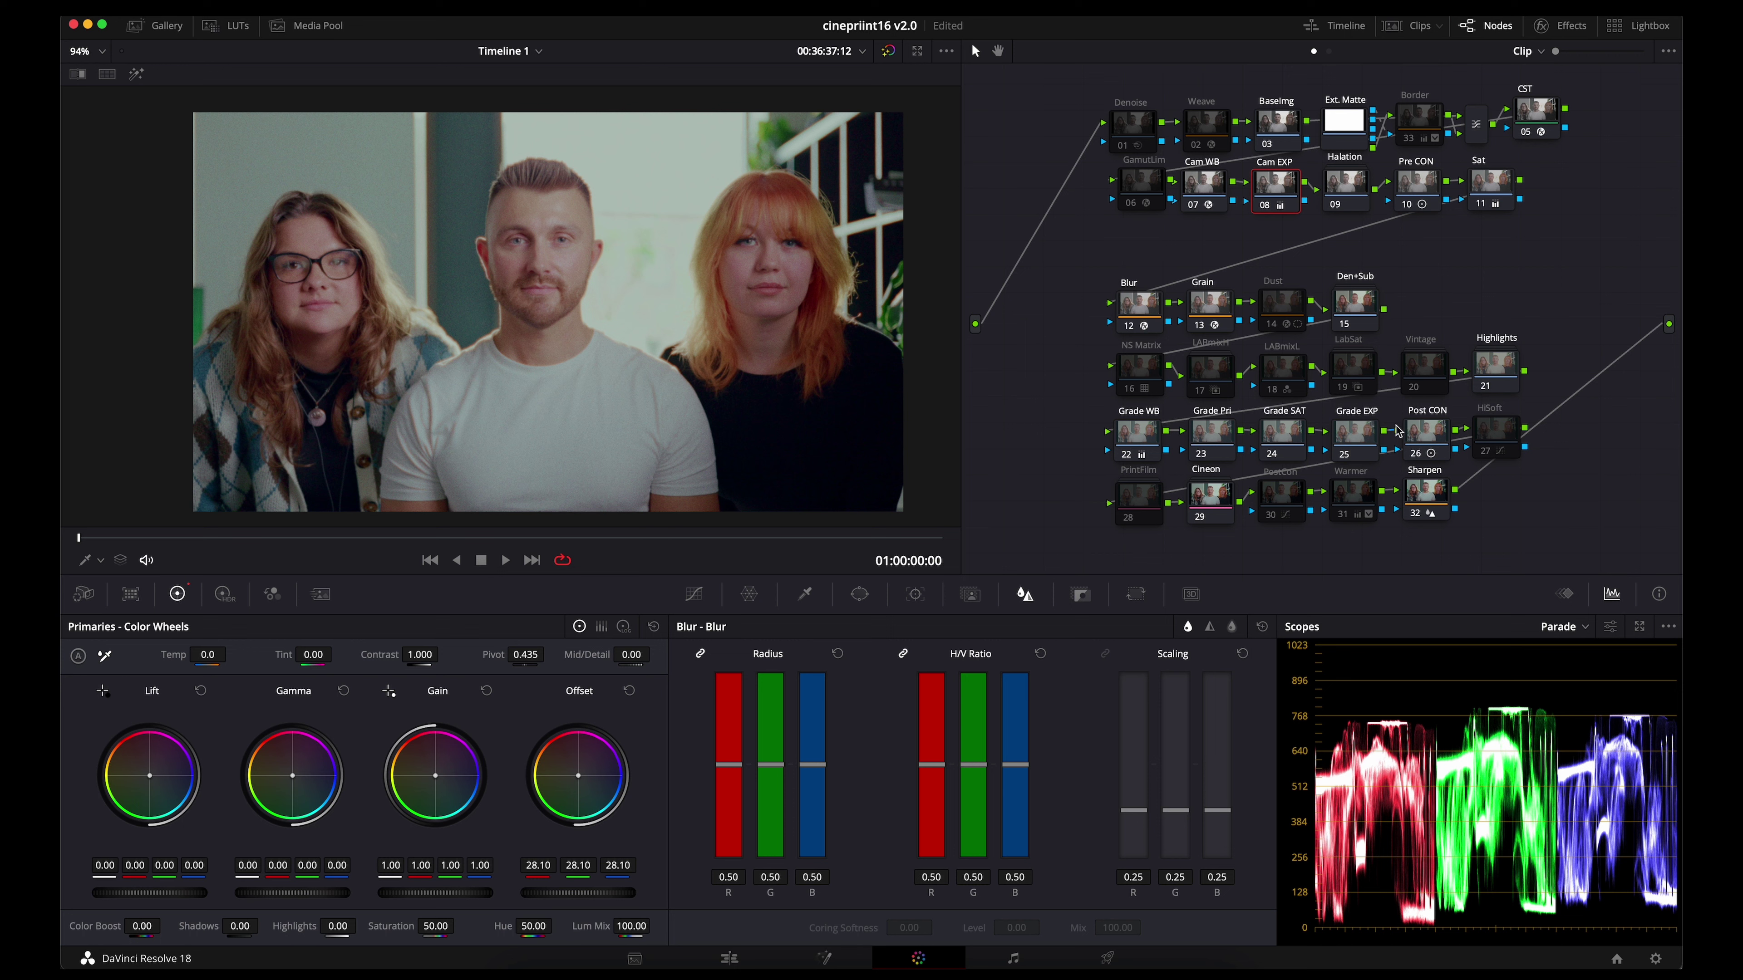
left_click_drag(1425, 423, 1427, 413)
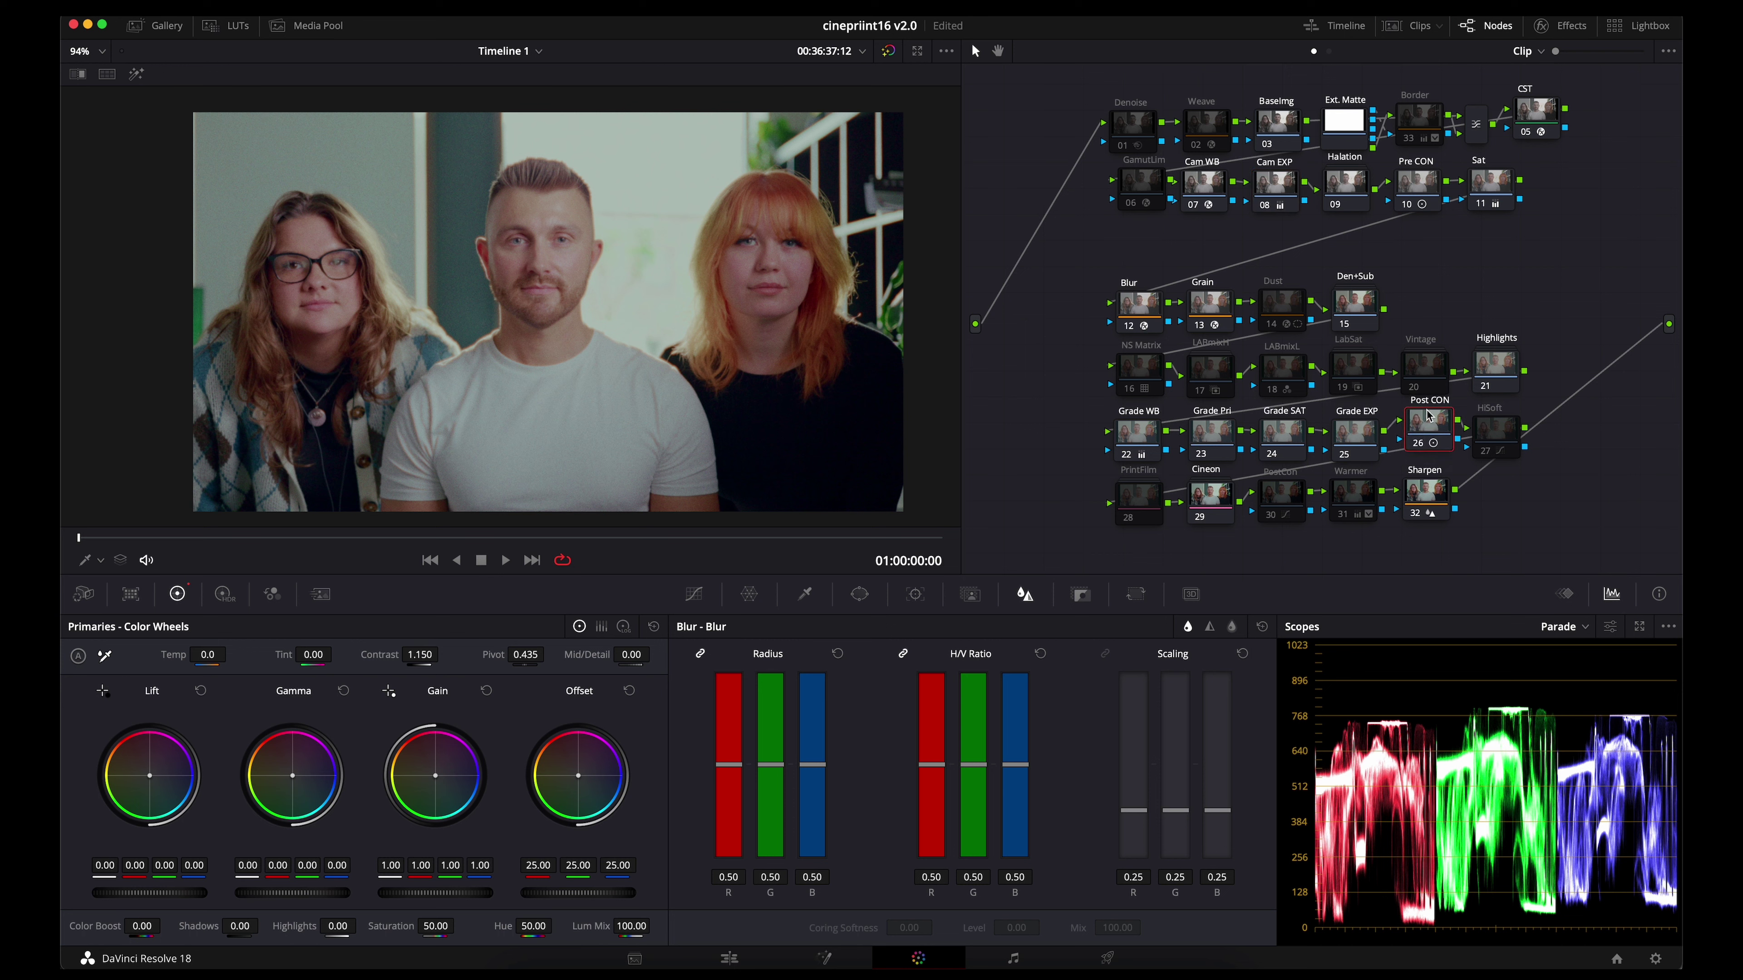
left_click_drag(1278, 184, 1285, 184)
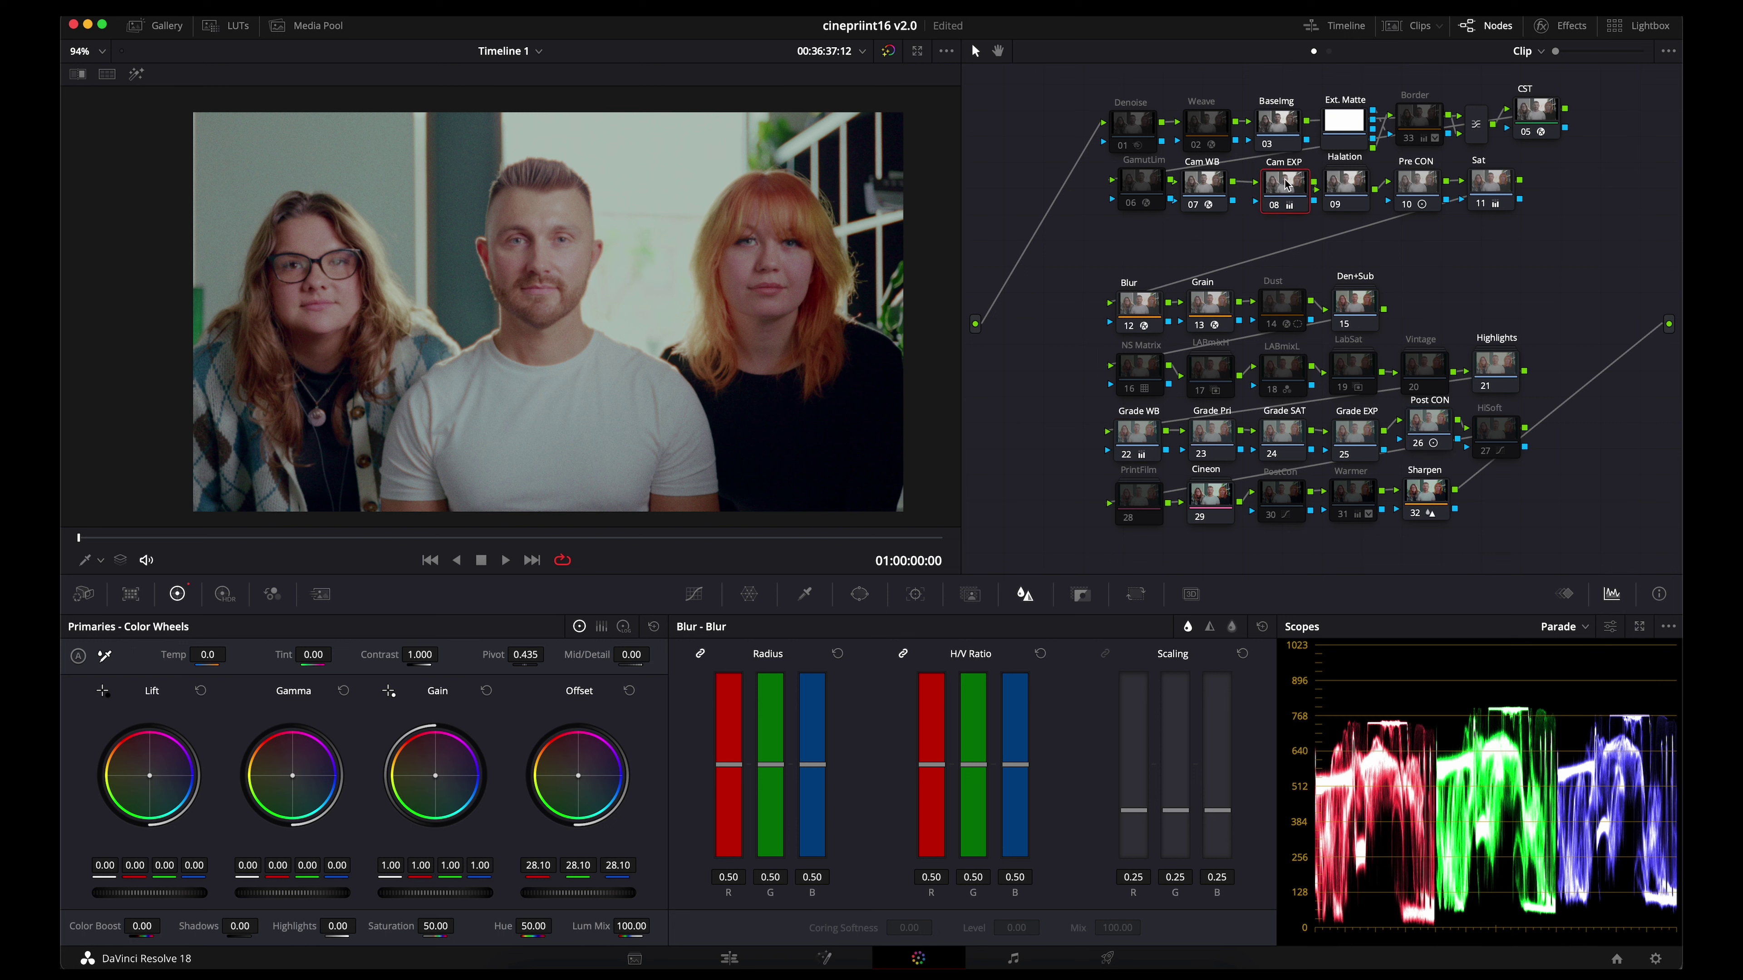
- On Cam WB, test and reset the Chromatic Adaptation source to 6500 K and 0 tint, saving
left_click(1204, 189)
left_click(1570, 29)
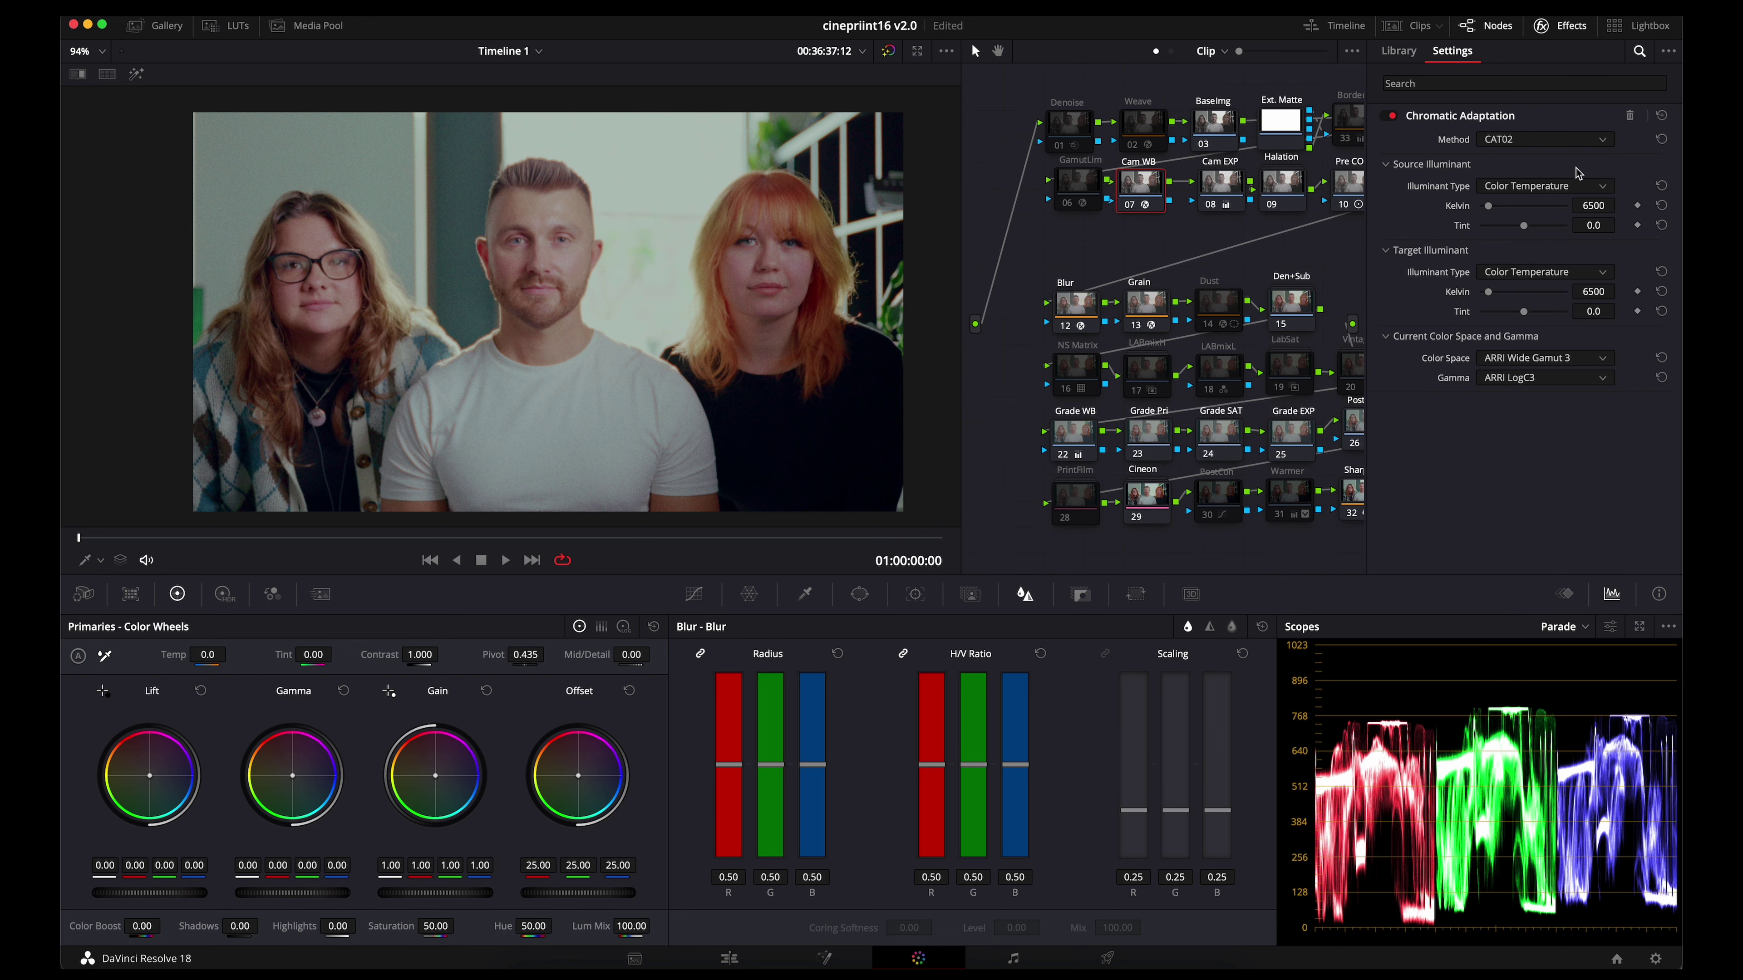
left_click_drag(1561, 206, 1235, 243)
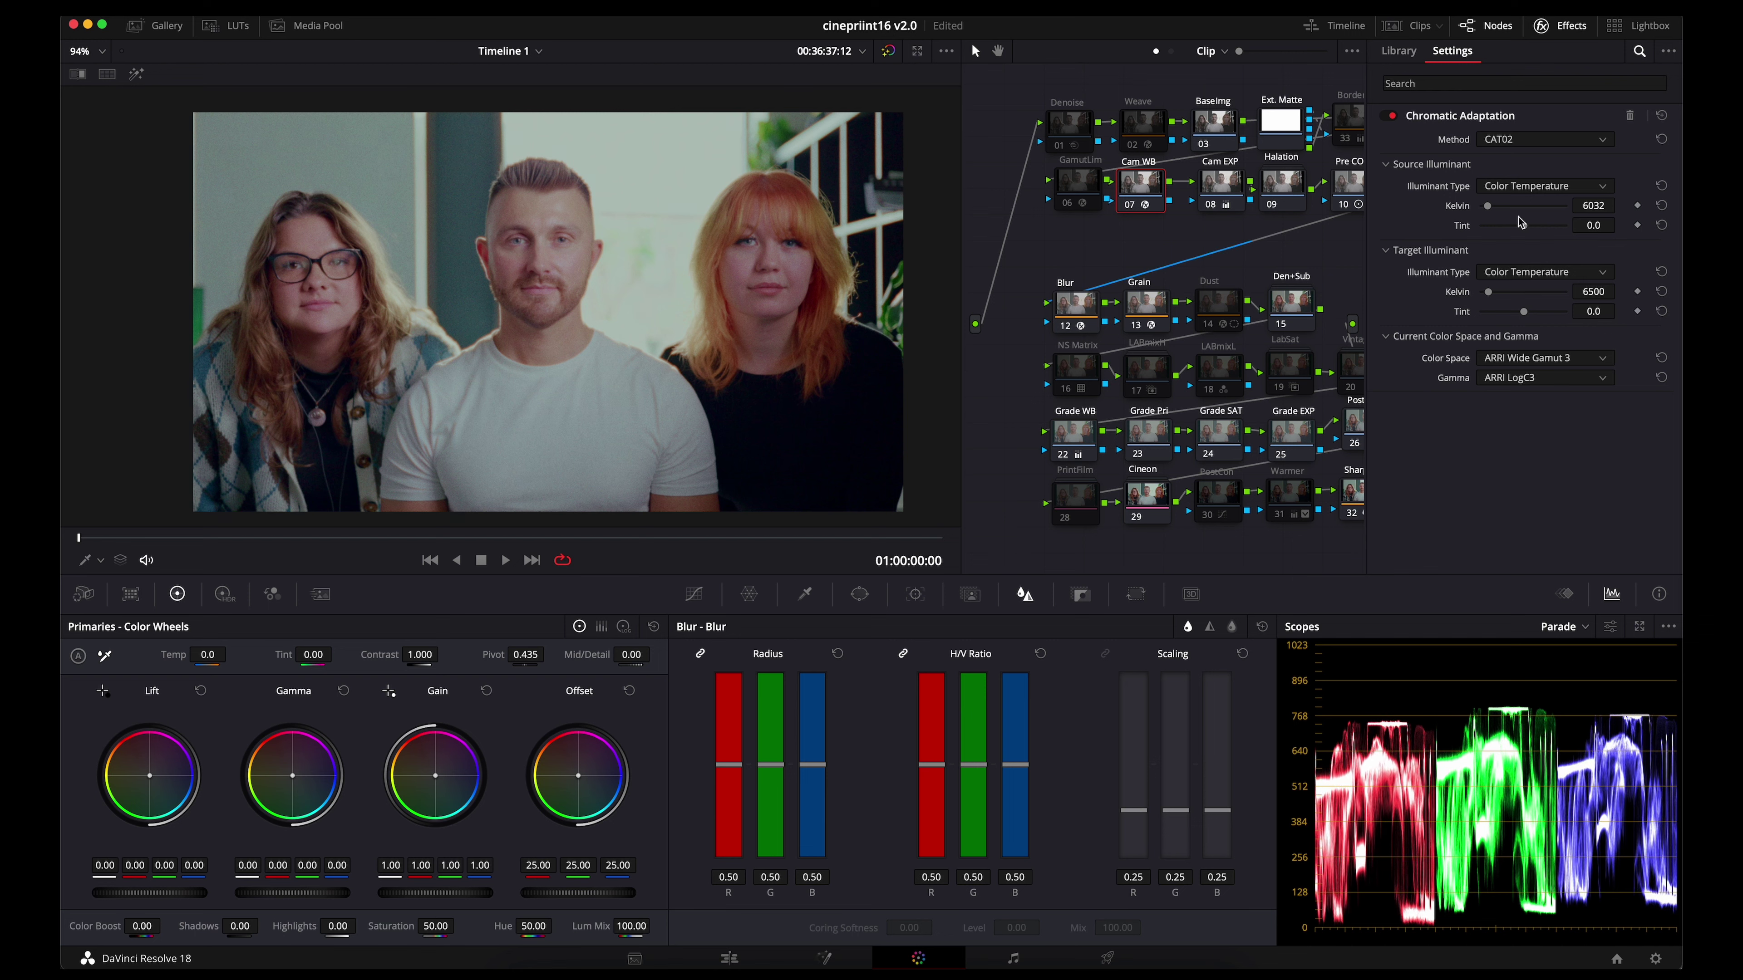
left_click_drag(1487, 206, 1479, 213)
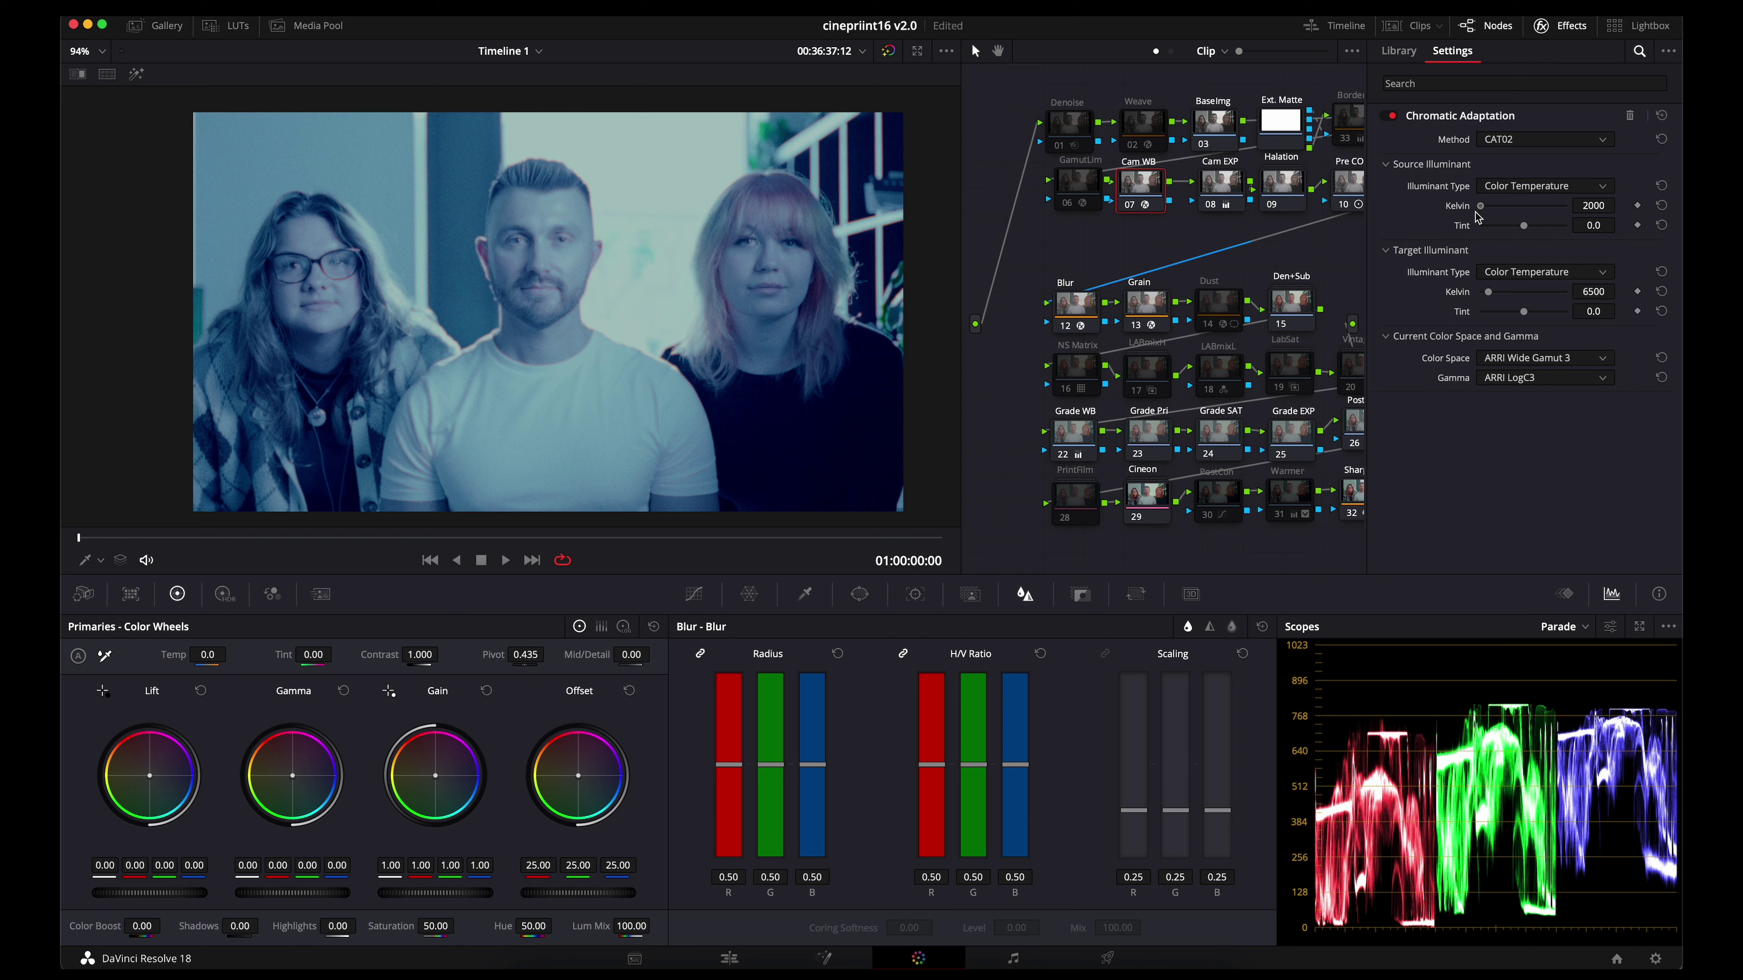
double_click(1484, 206)
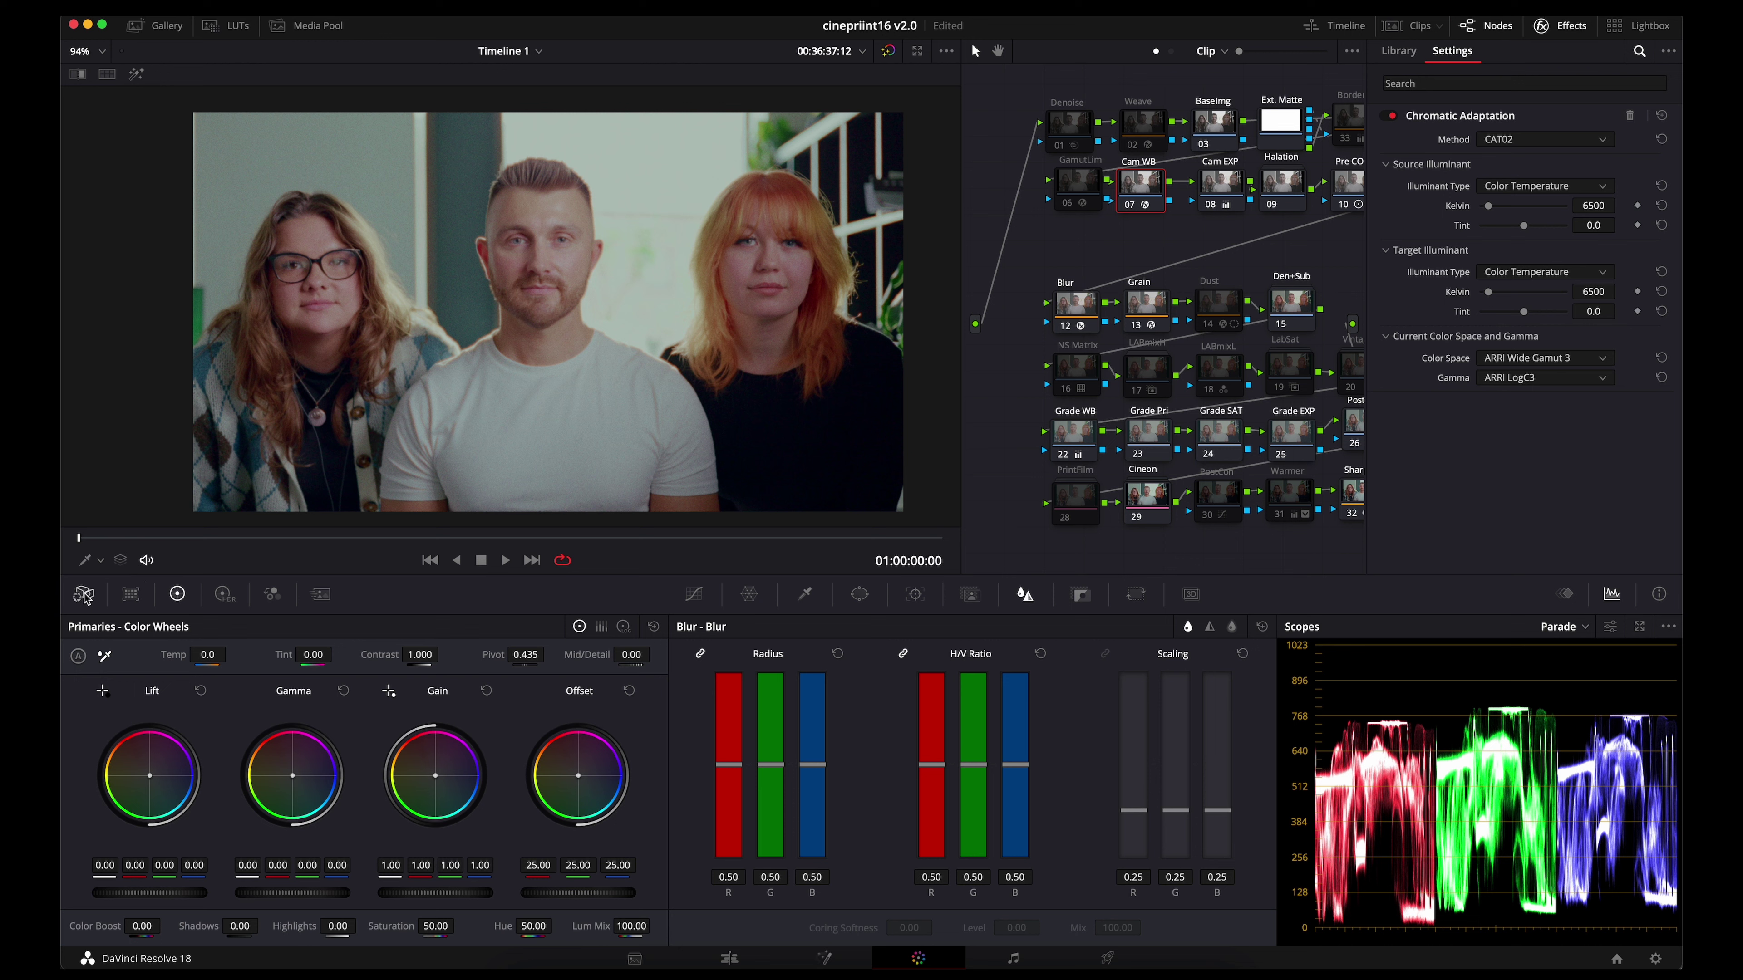
key("super+s")
left_click_drag(1520, 227, 1477, 237)
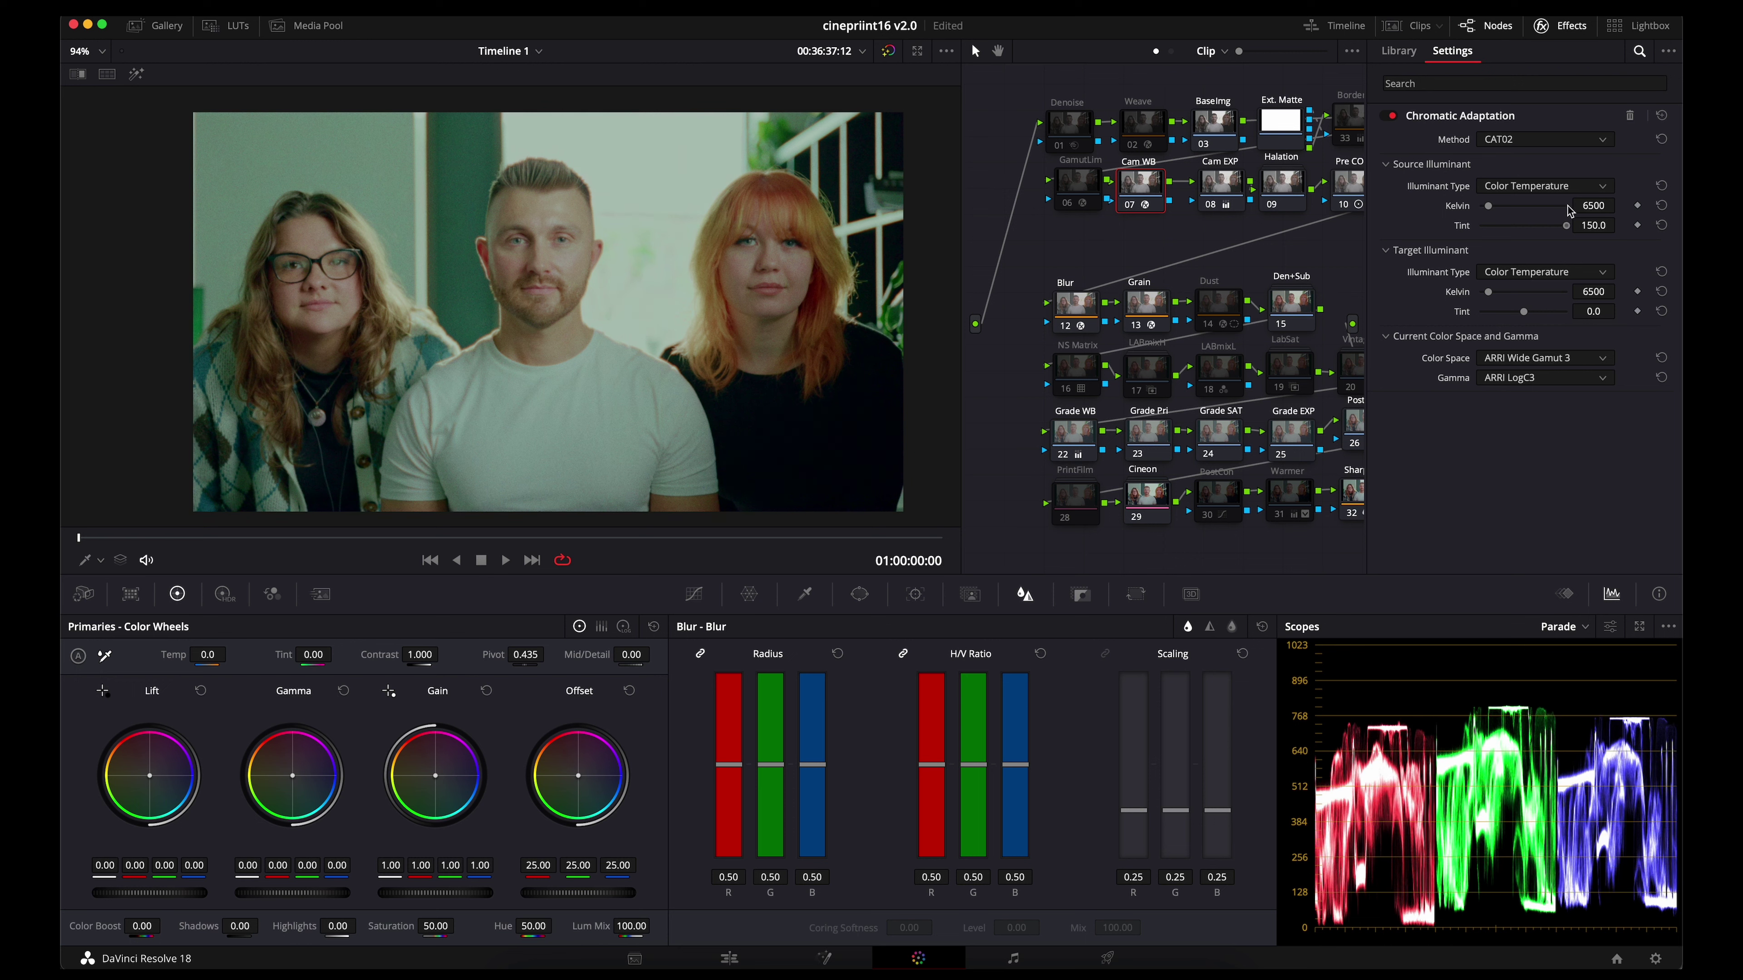
double_click(1465, 237)
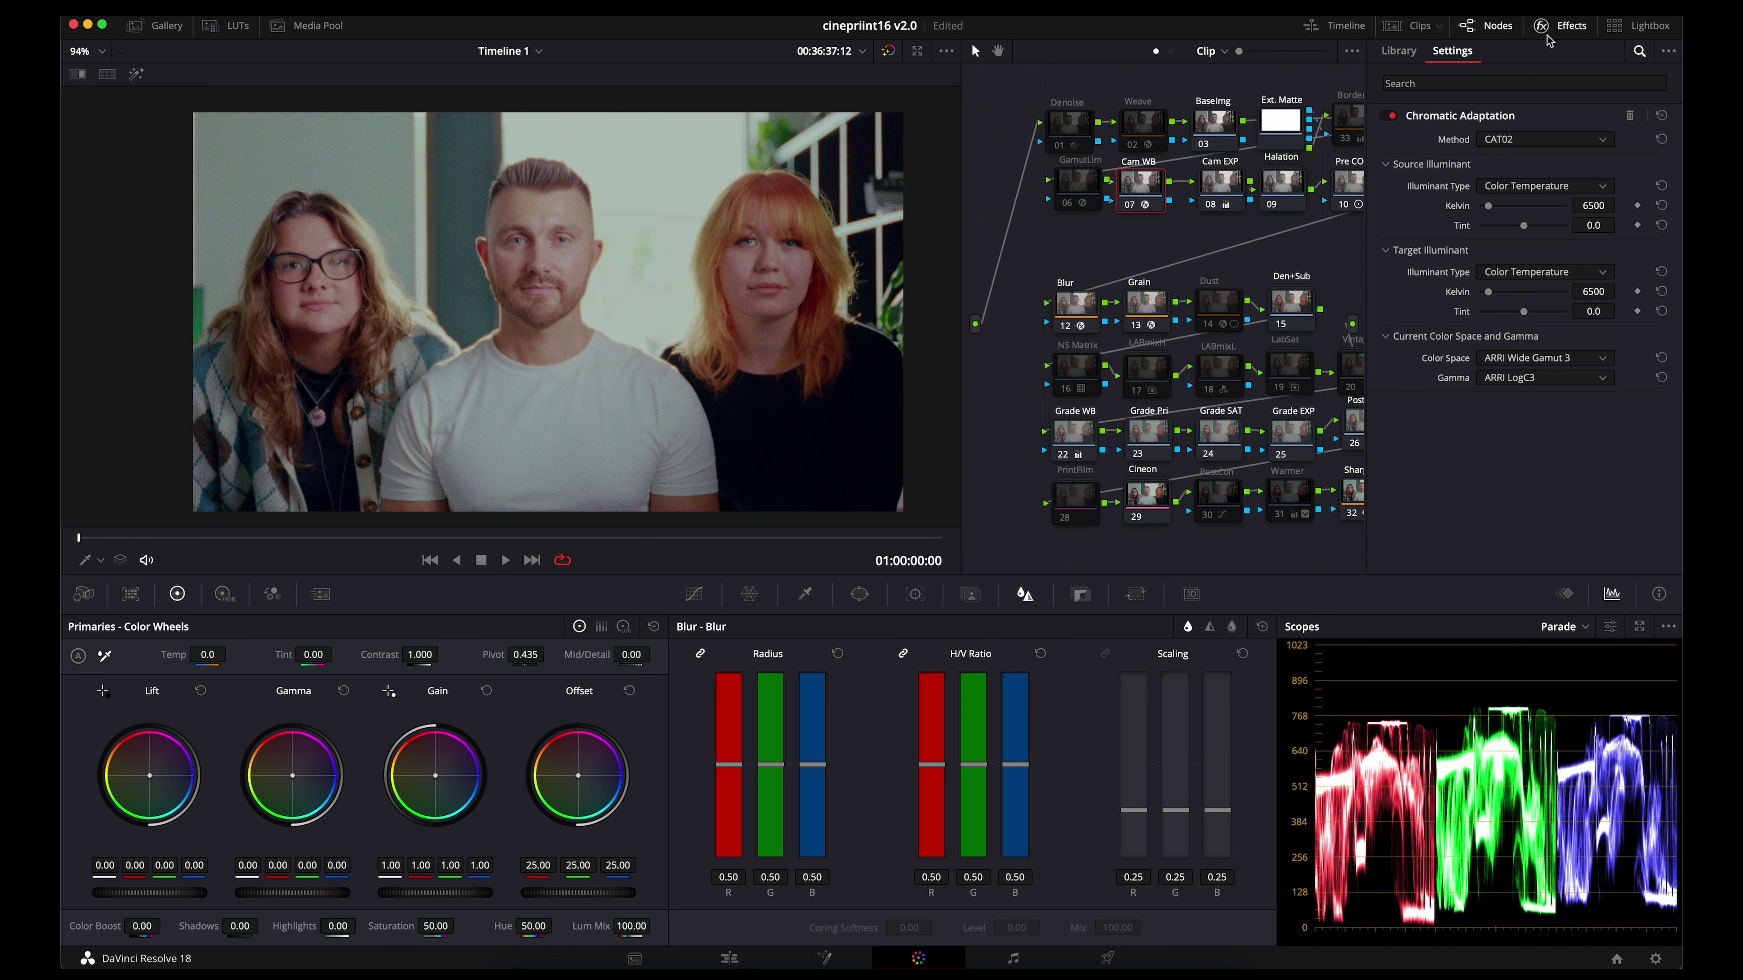
- Select the Halation node and show it as a compound node
left_click(1552, 28)
left_click(1278, 191)
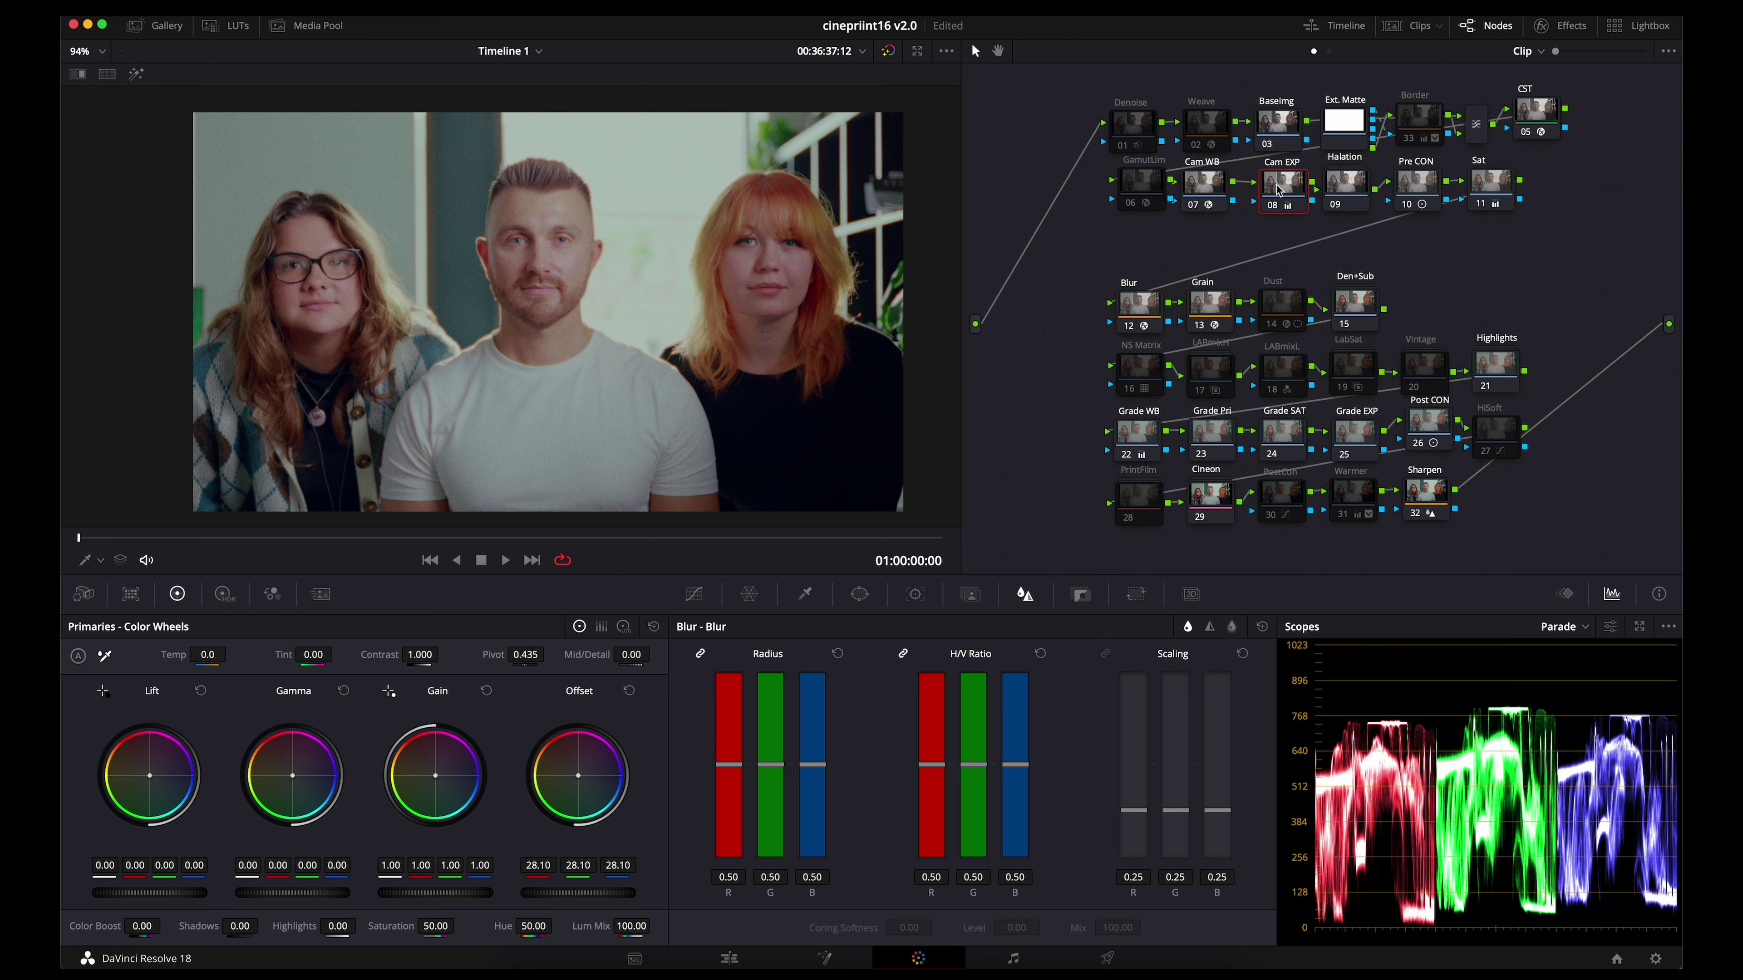
left_click(1345, 184)
scroll(720, 357, "up", 4)
scroll(721, 357, "up", 1)
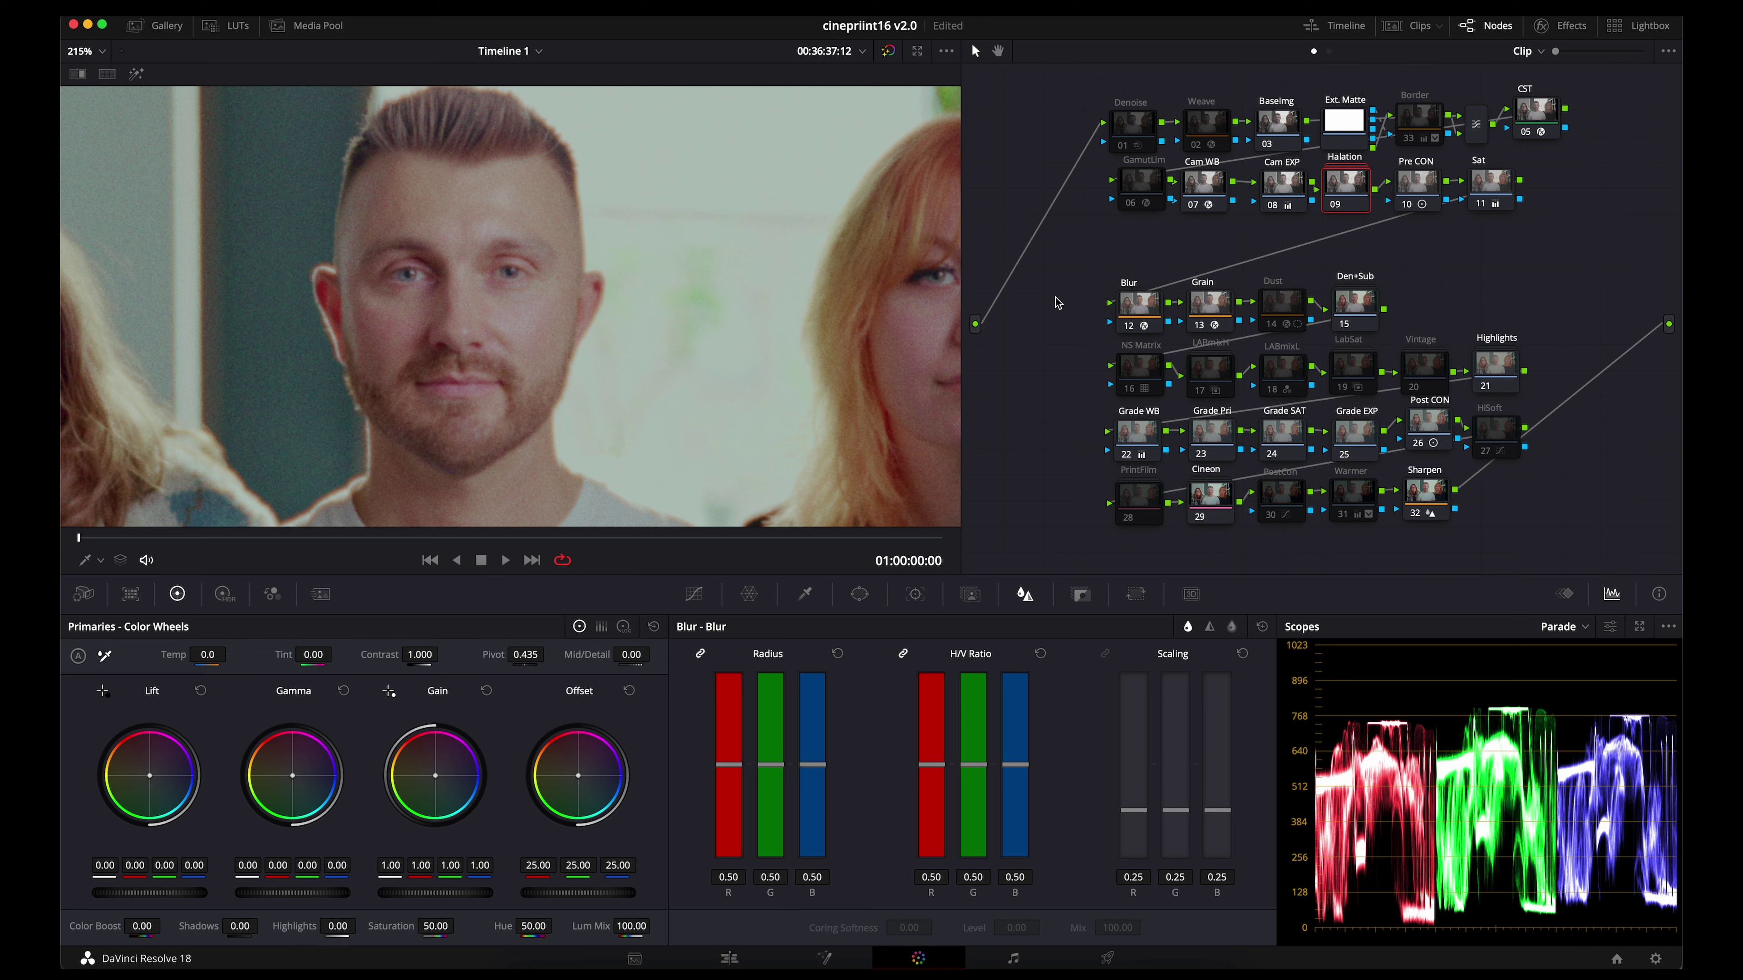
right_click(1344, 183)
left_click(1422, 213)
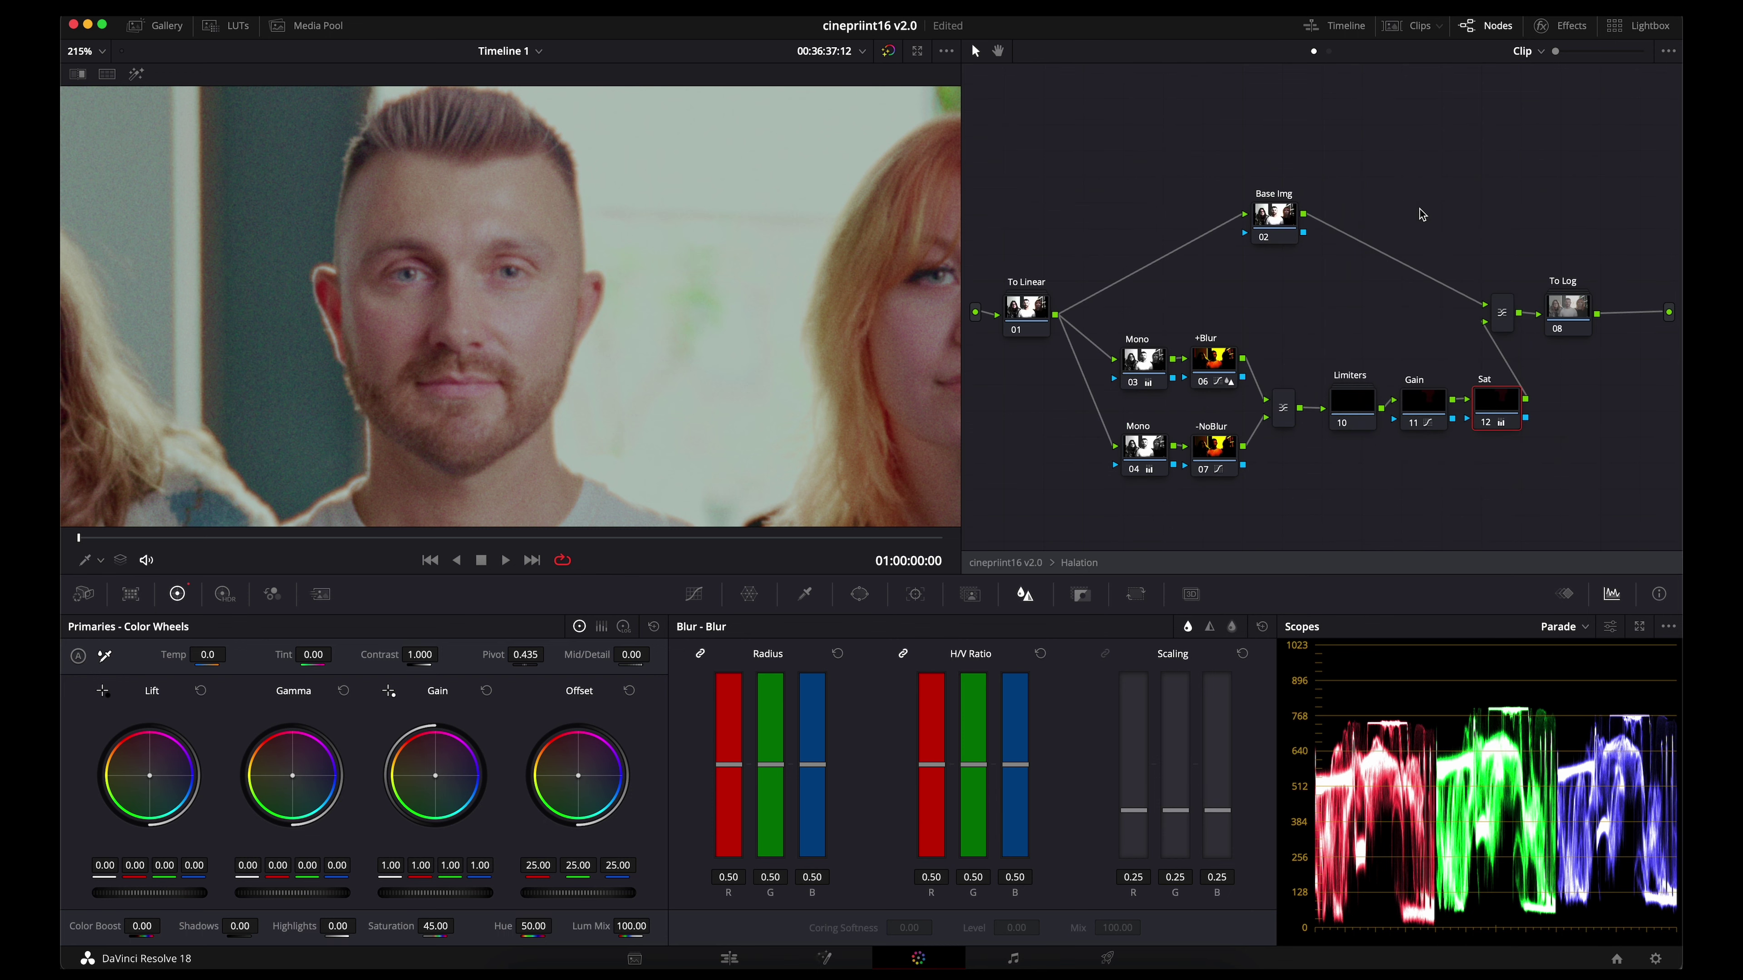
- Search 'hal' in the Effects Library, then move and select the +Blur node
left_click(1554, 27)
left_click(1559, 83)
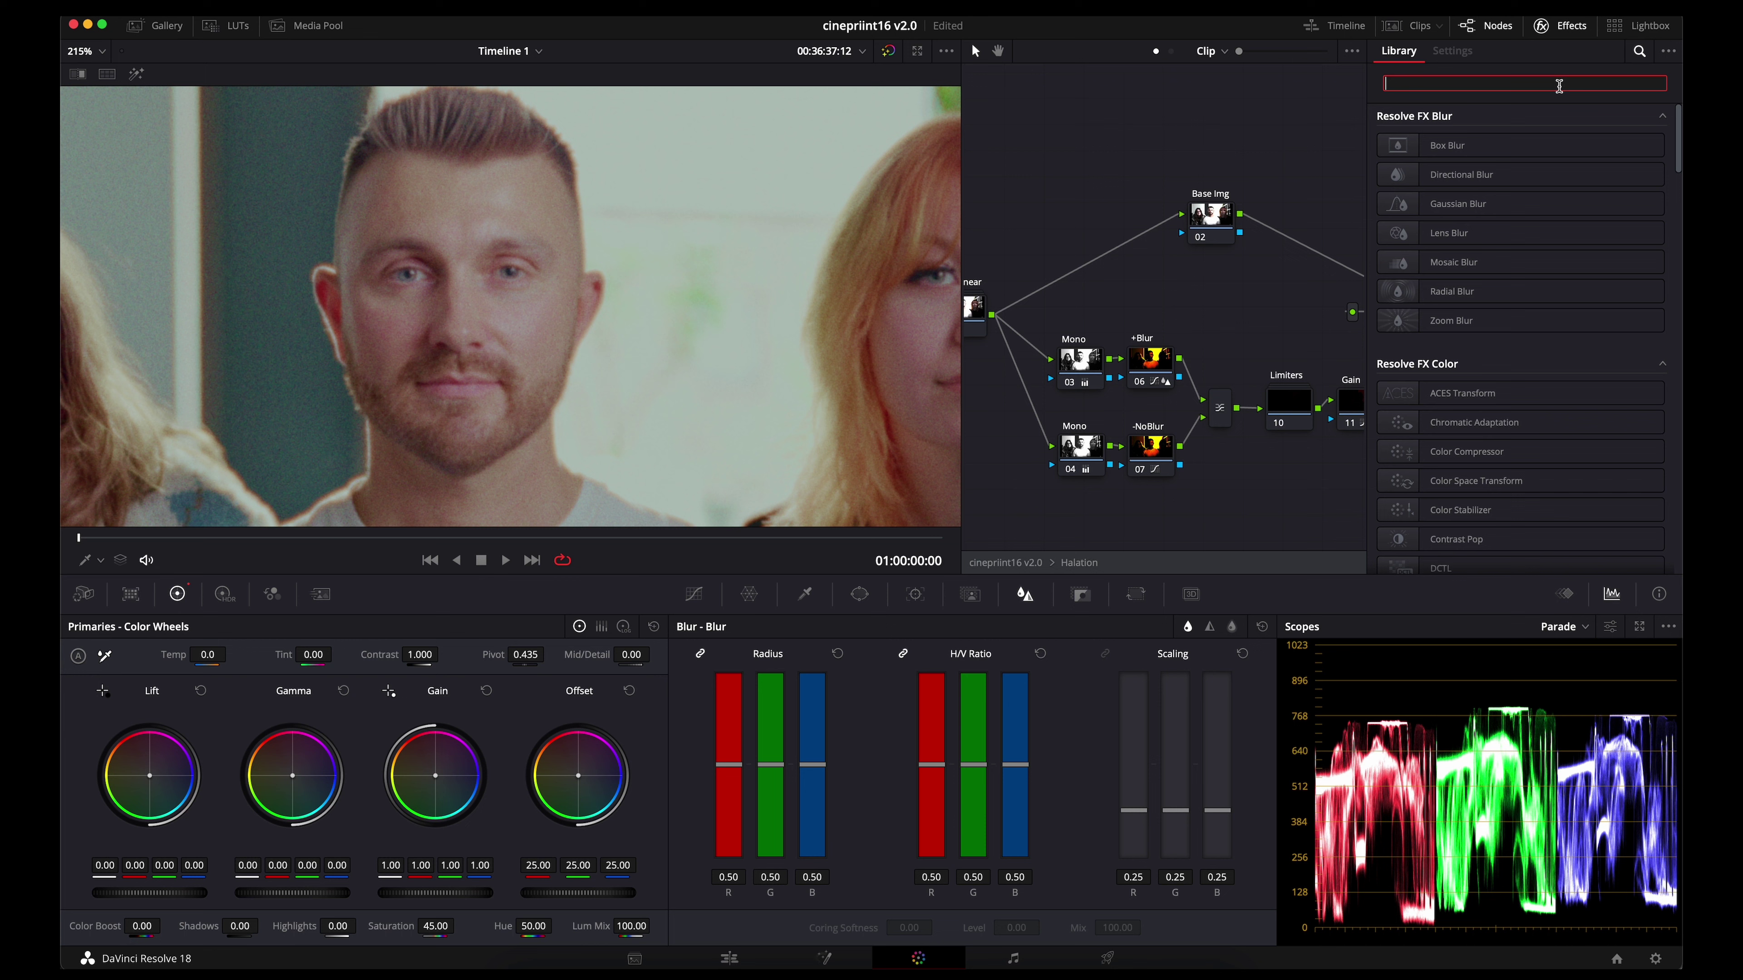
type("hala")
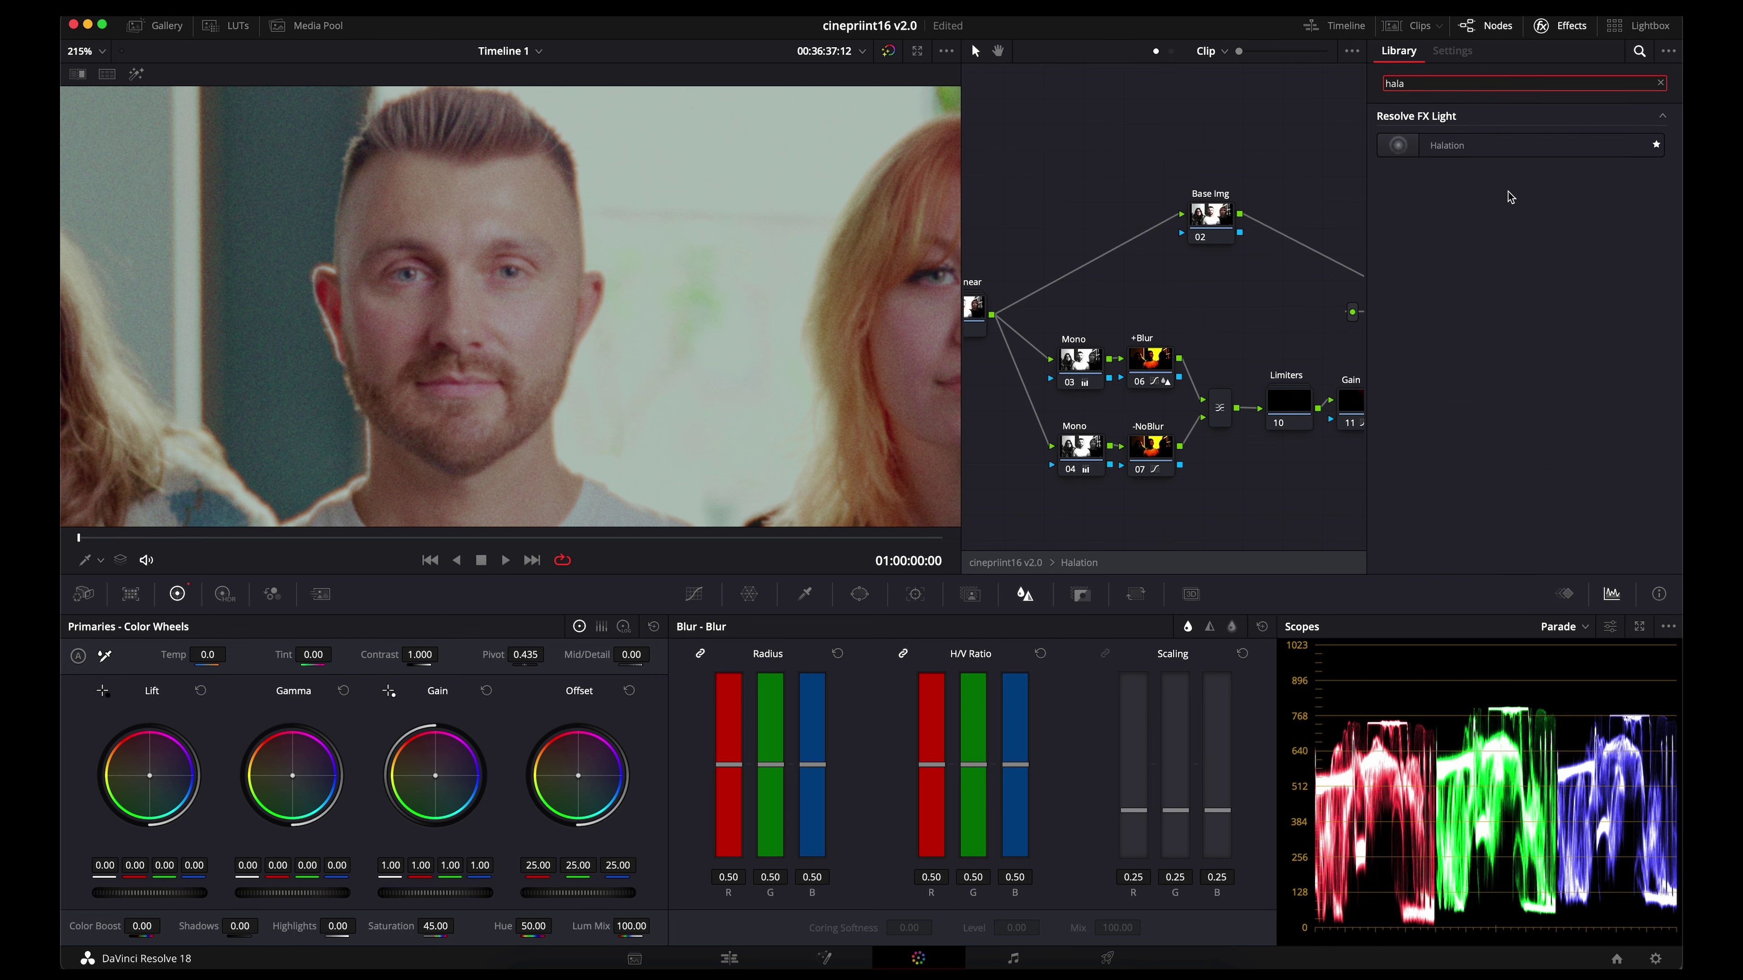
left_click(1562, 26)
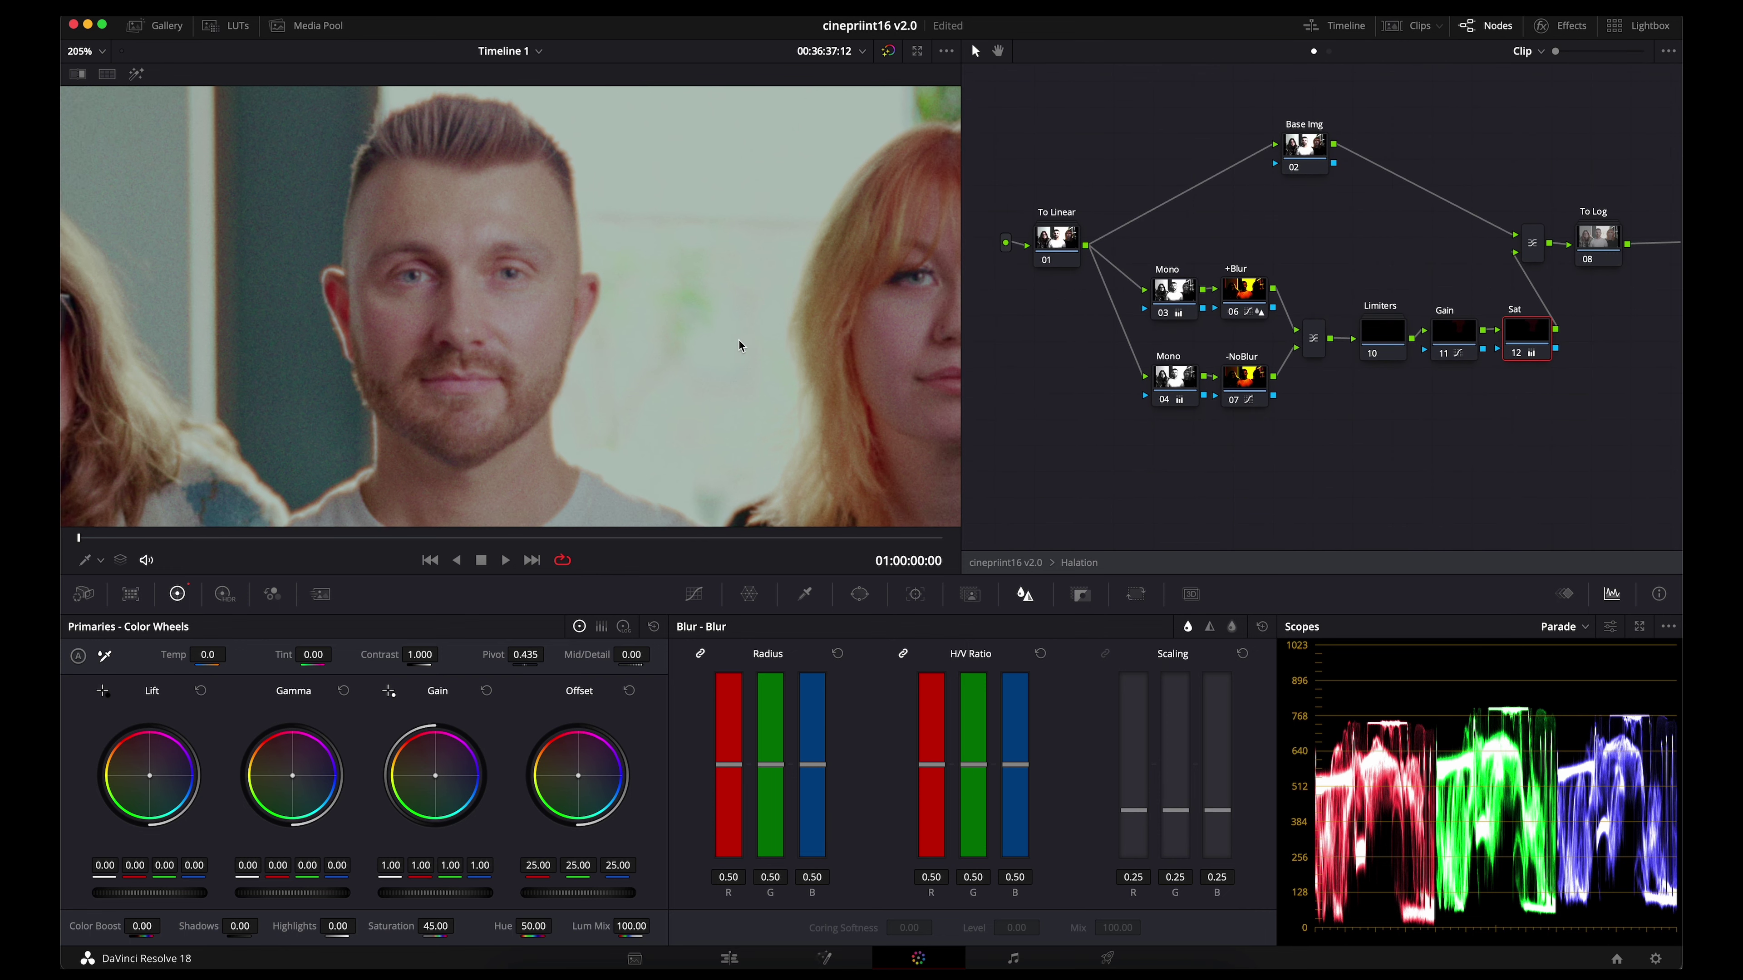
scroll(738, 339, "down", 2)
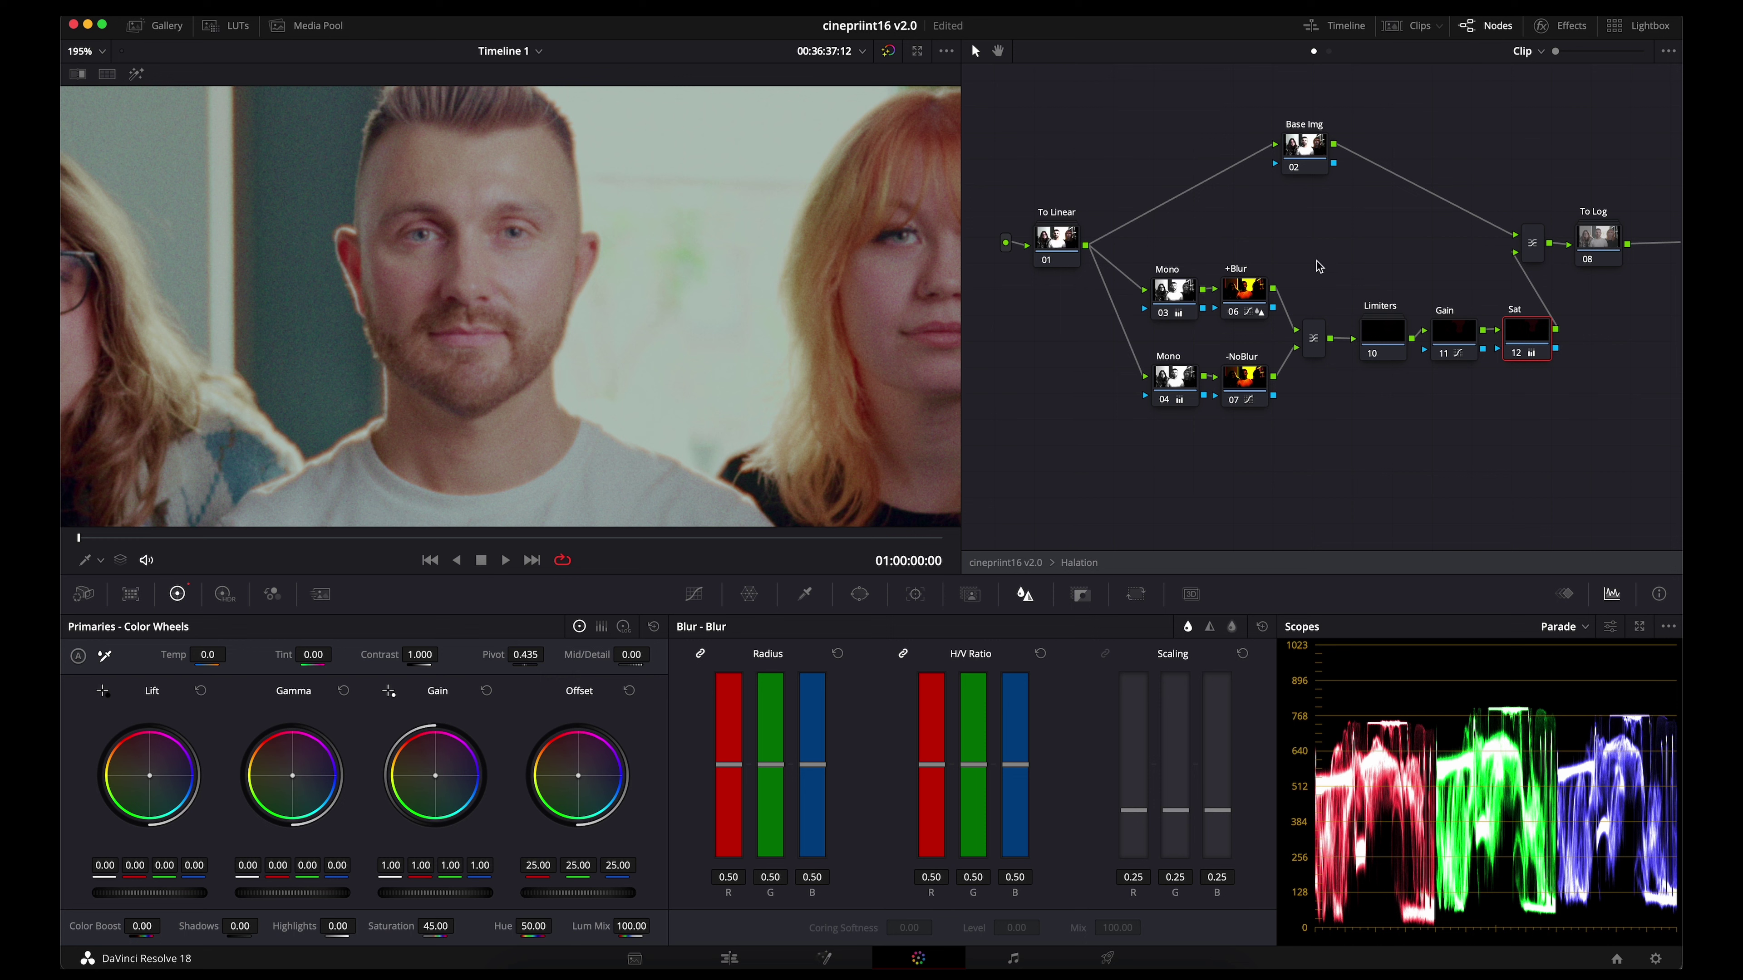
mouse_move(1251, 300)
left_mouse_down()
mouse_move(1290, 286)
mouse_move(1260, 292)
left_mouse_up()
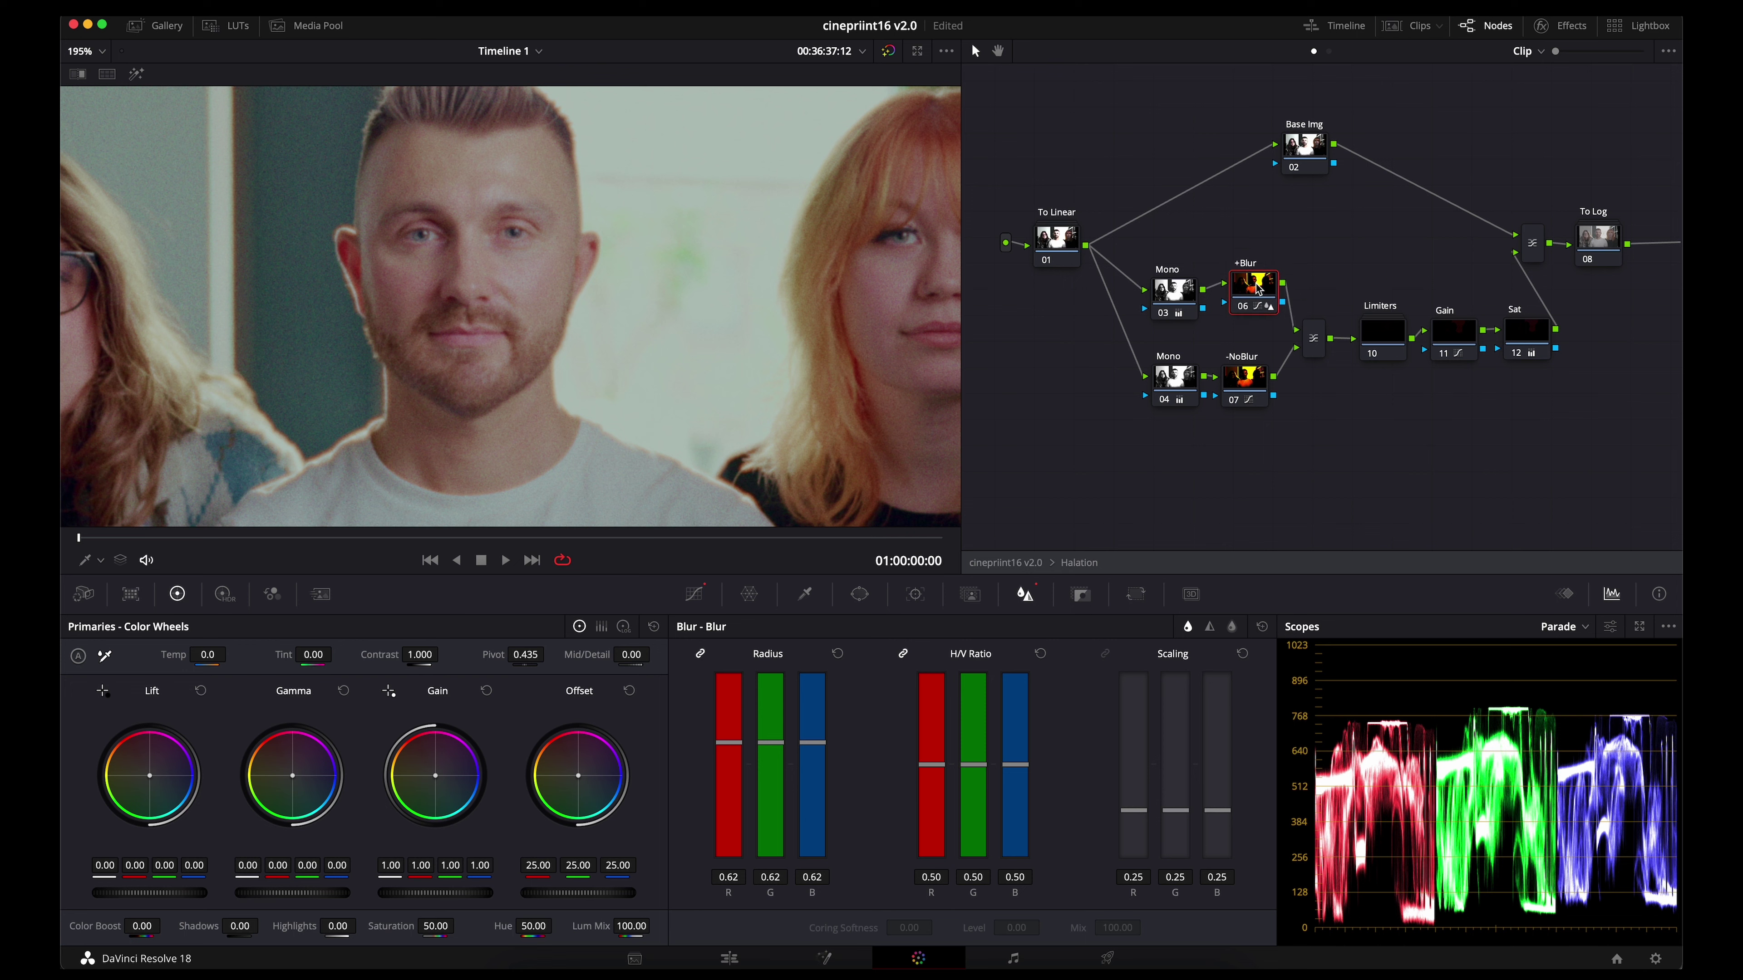
- Exit and re-enter the Halation compound node, nudging the +Blur node lower
left_click(1014, 566)
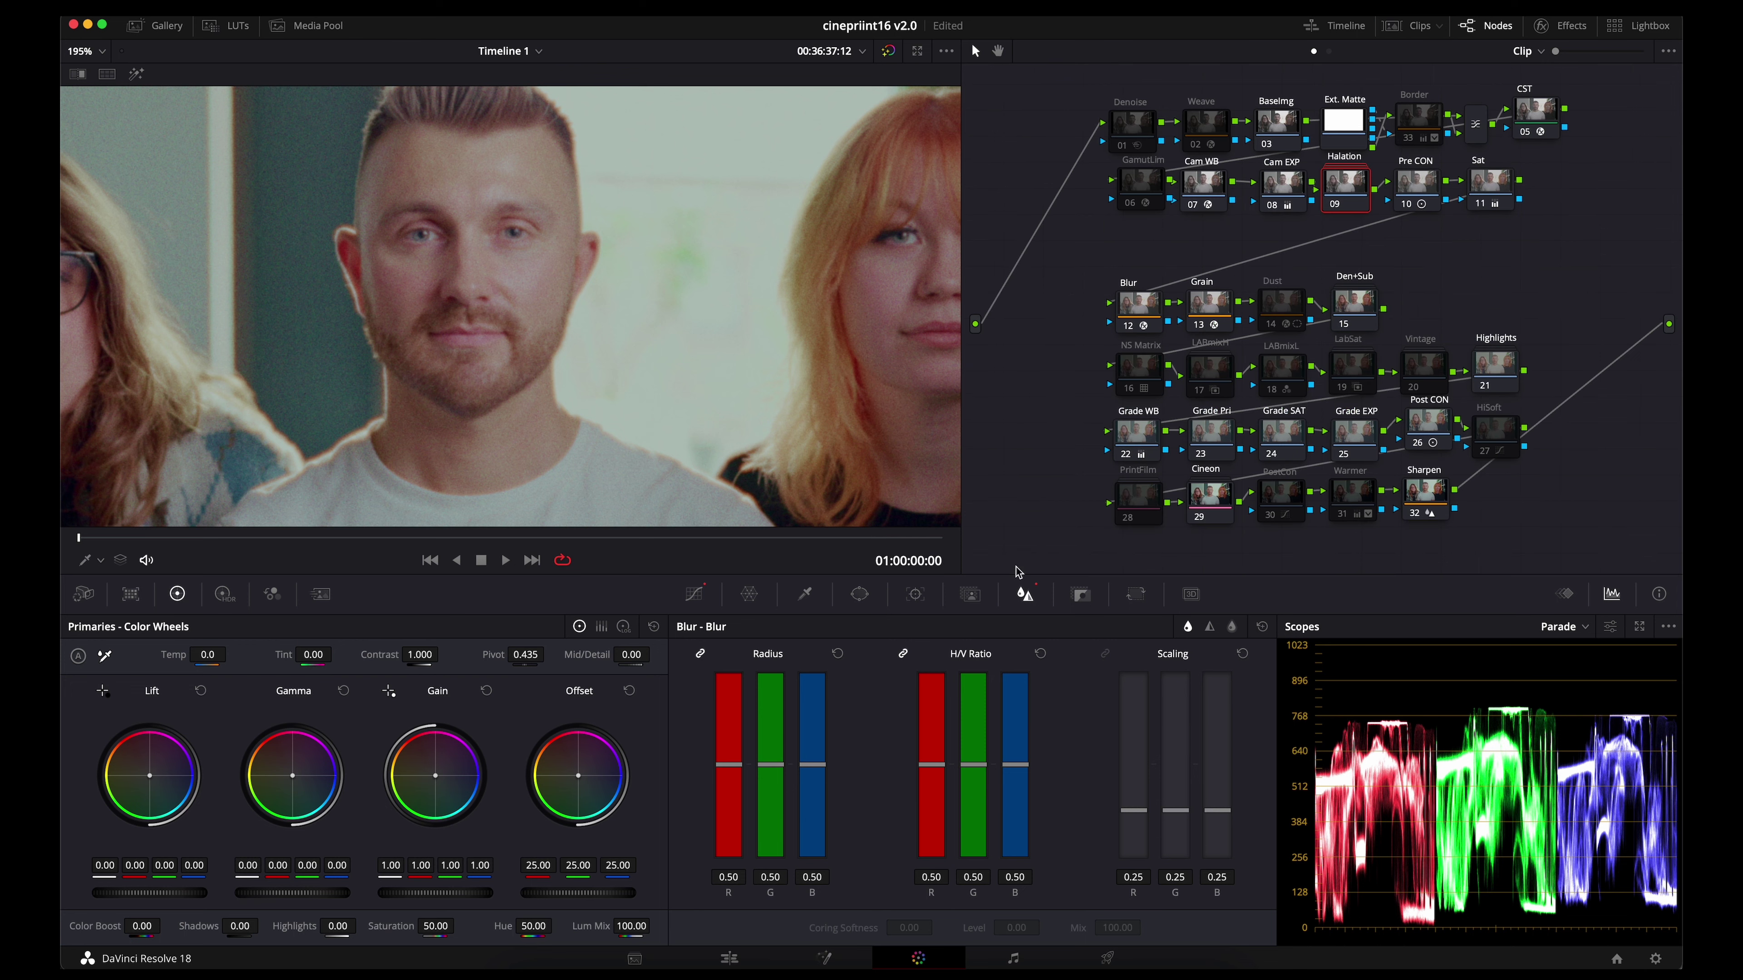
right_click(1344, 179)
left_click(1405, 213)
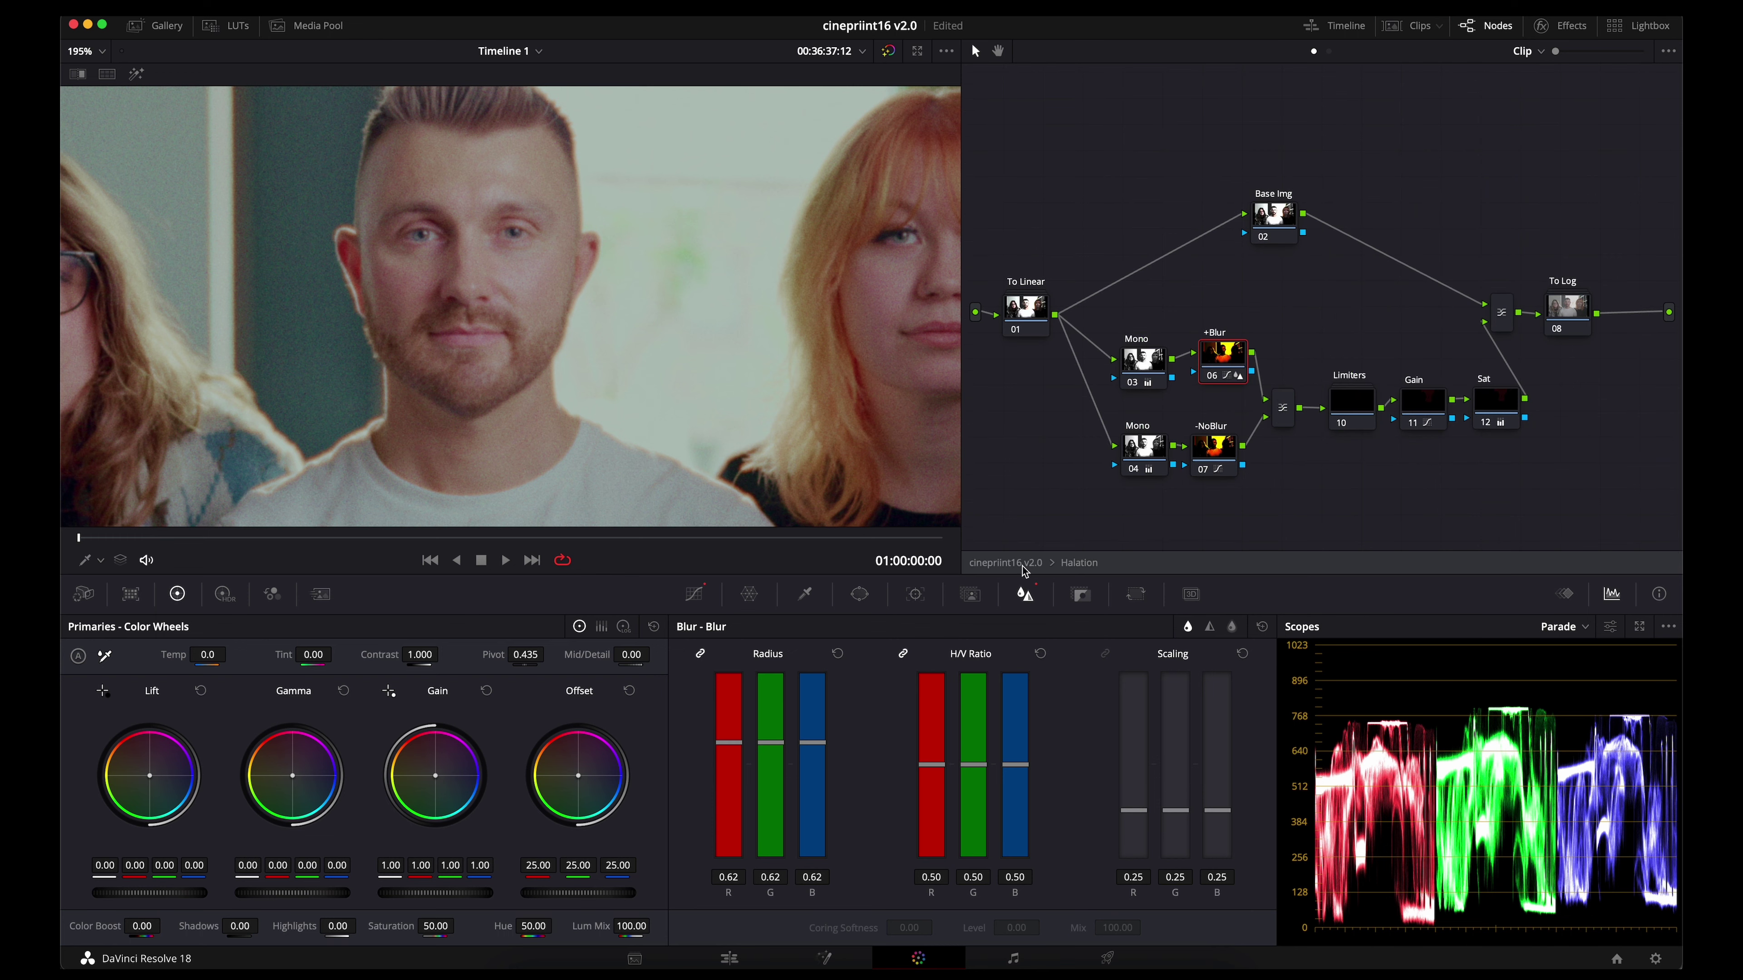
left_click(1034, 574)
double_click(1393, 182)
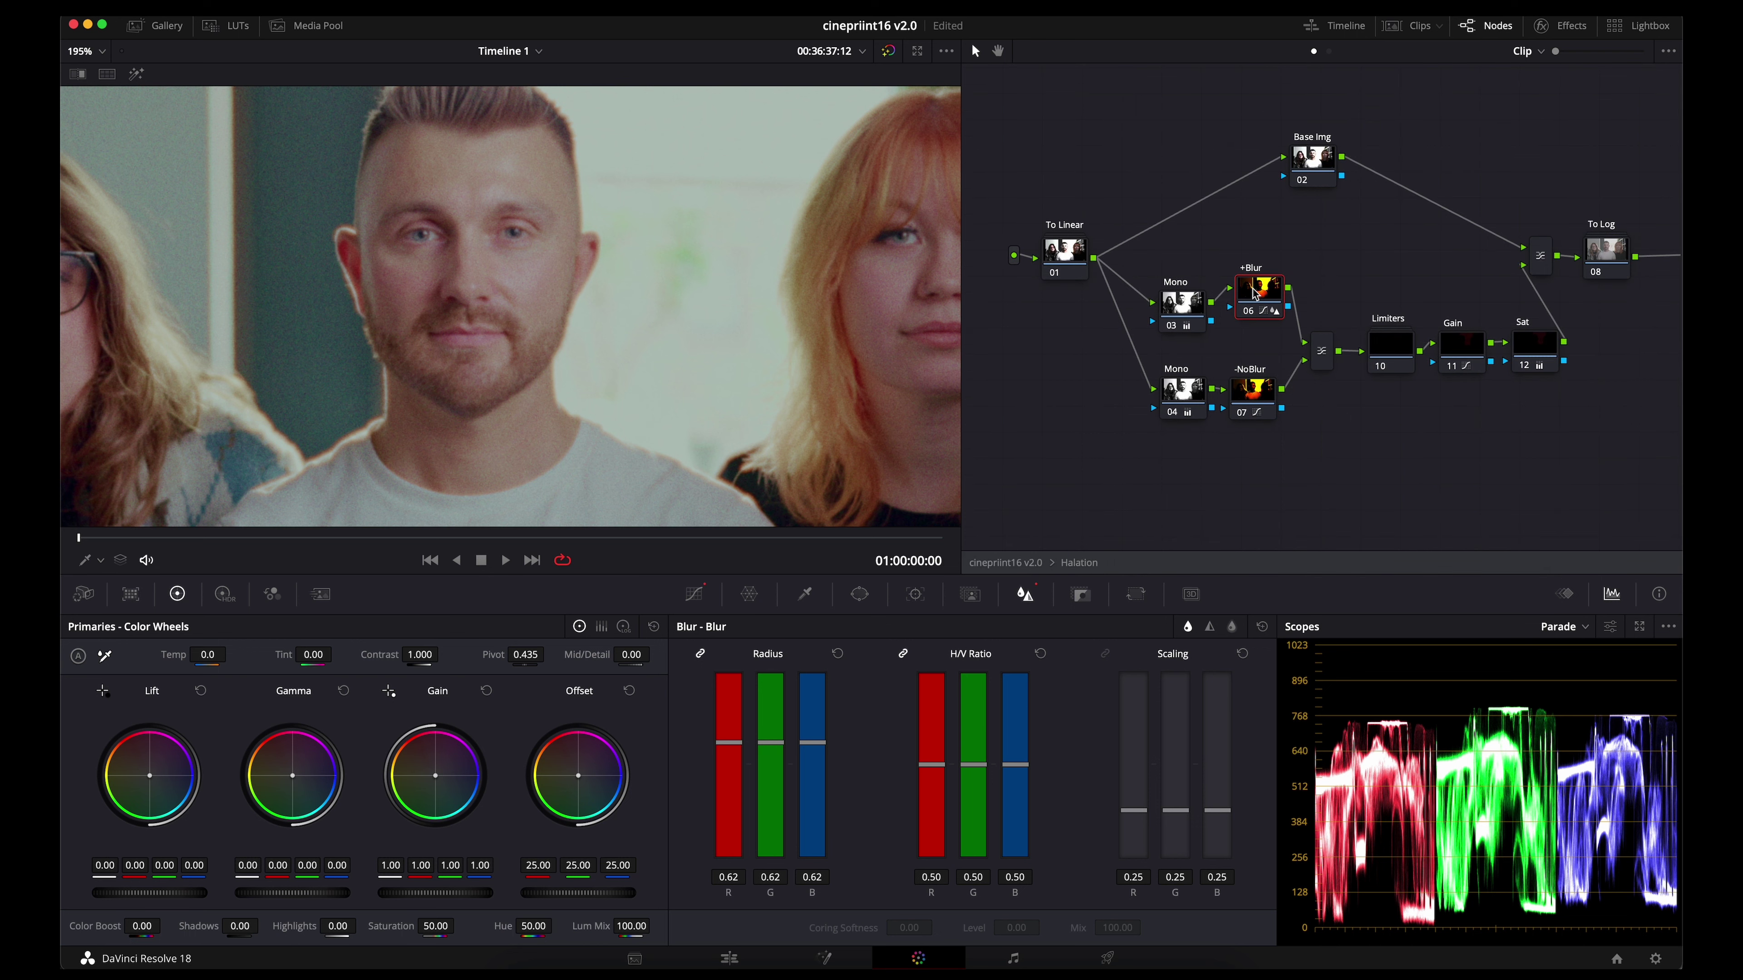
left_click_drag(1253, 294, 1255, 304)
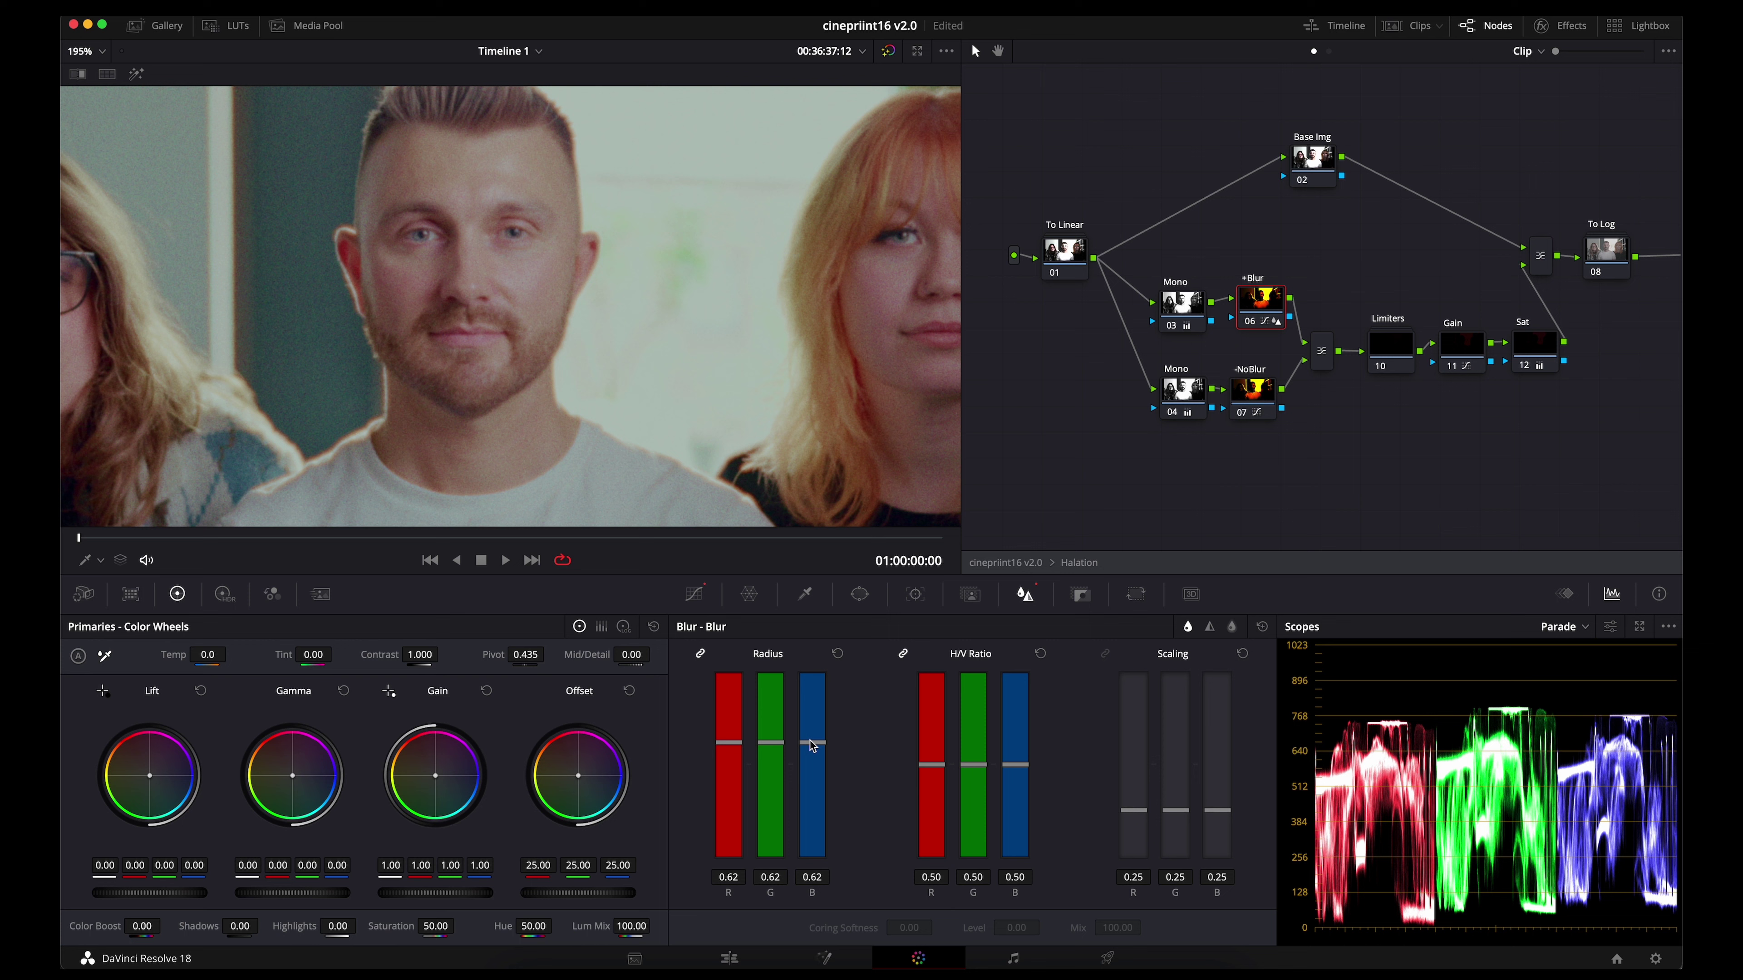
- Test the +Blur radius at 1.05 and 0.60, then reset it to 0.50
left_click_drag(812, 745, 839, 660)
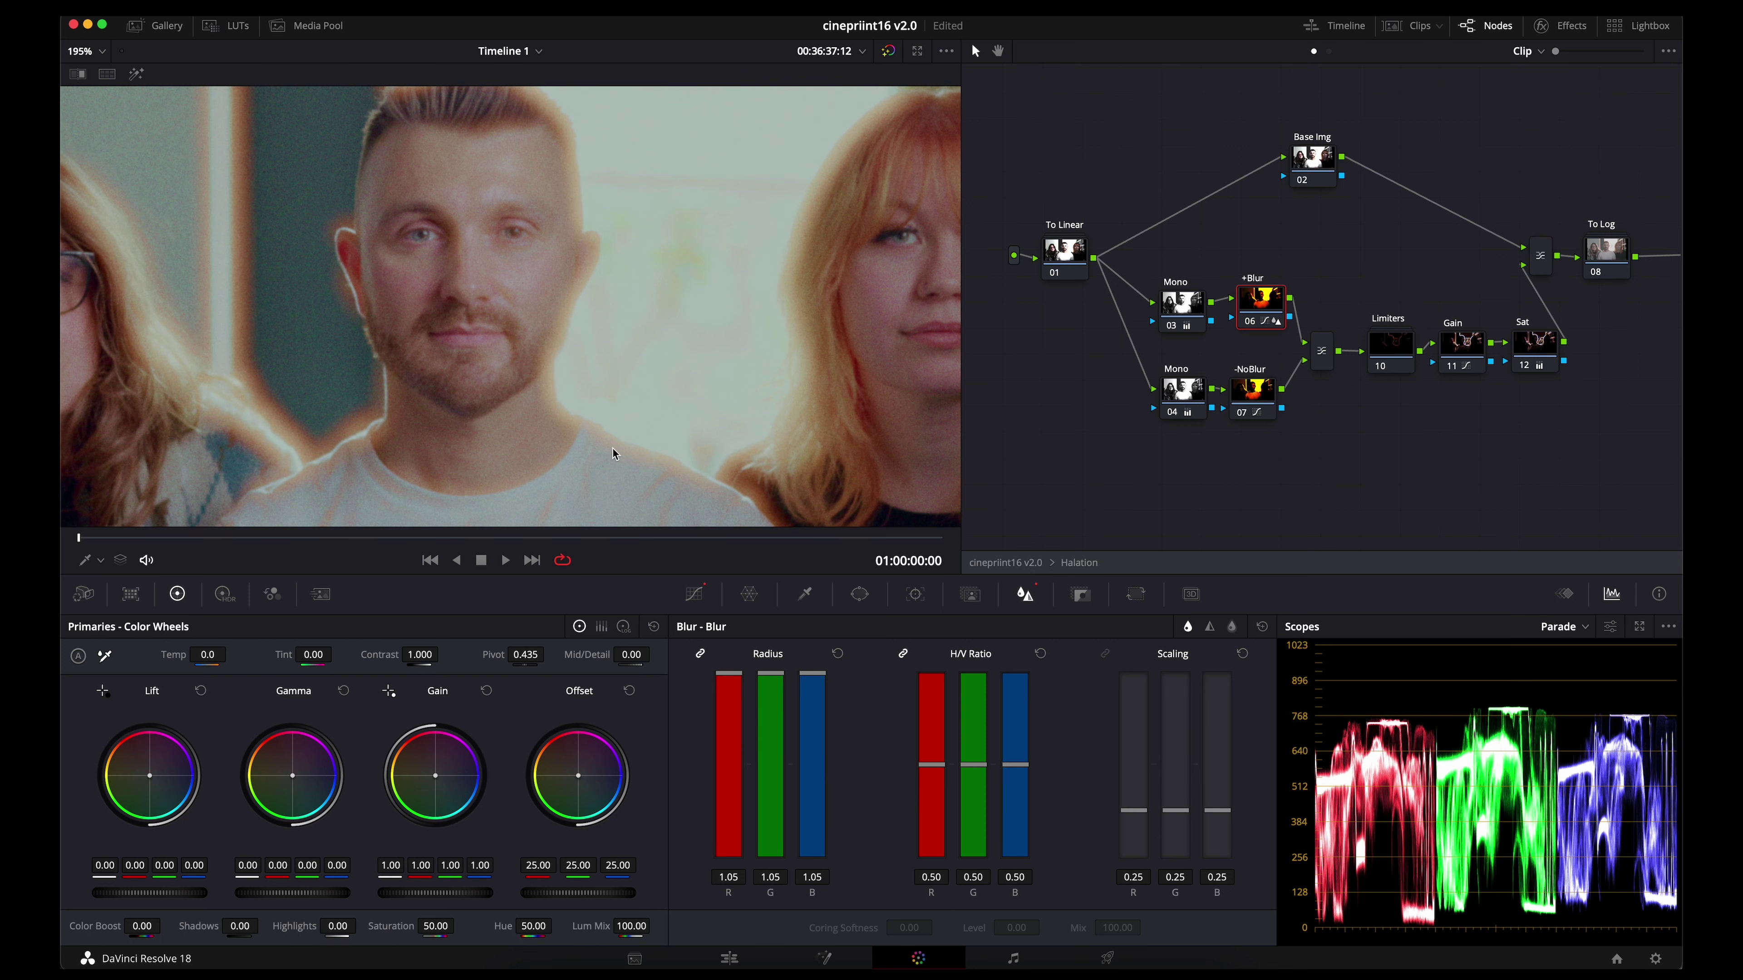
scroll(556, 358, "down", 5)
scroll(556, 359, "down", 1)
scroll(558, 312, "up", 2)
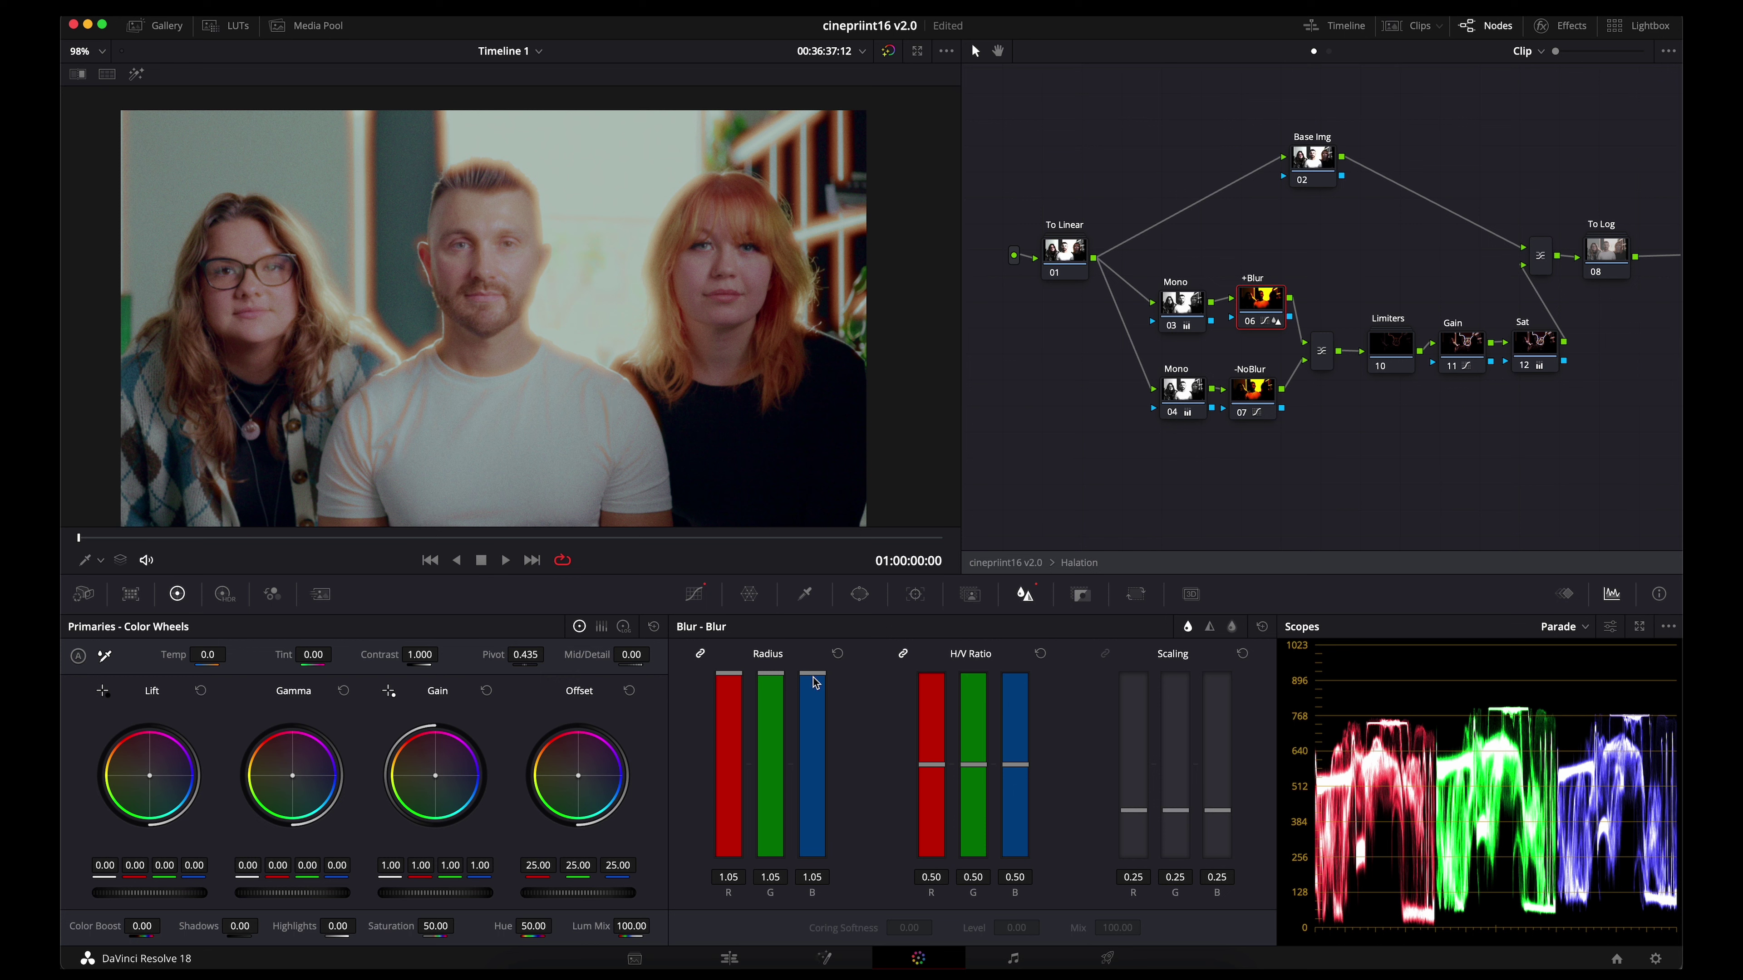
left_click_drag(815, 682, 822, 740)
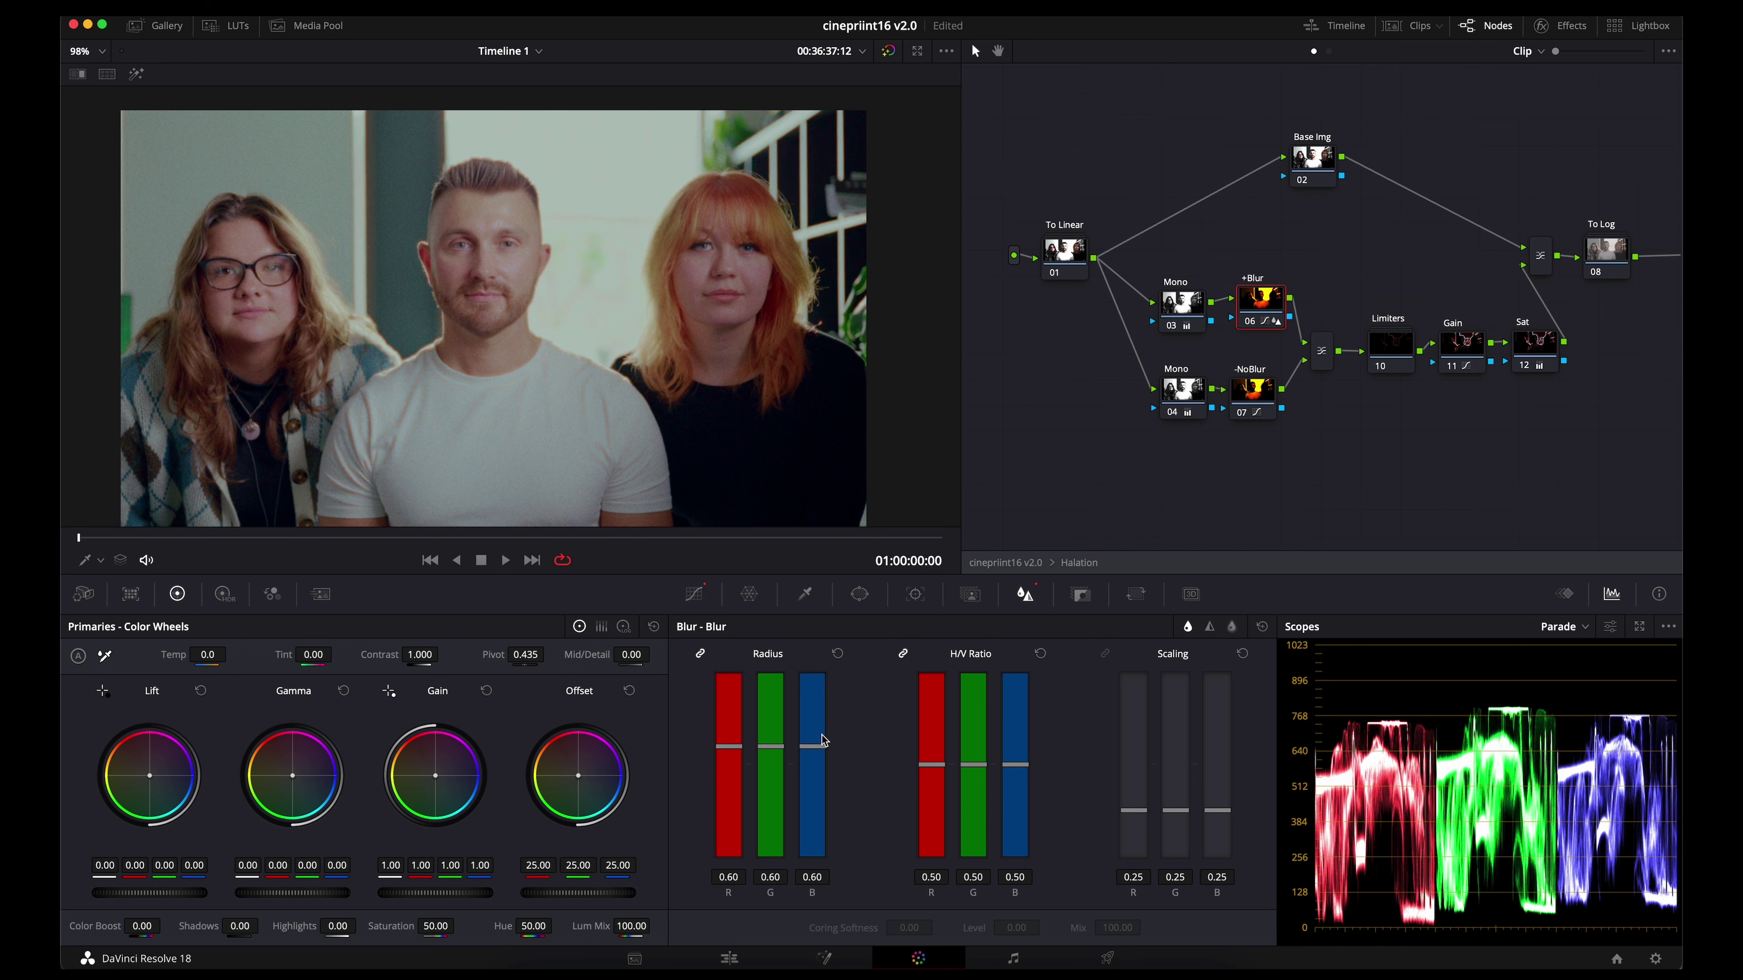
double_click(807, 757)
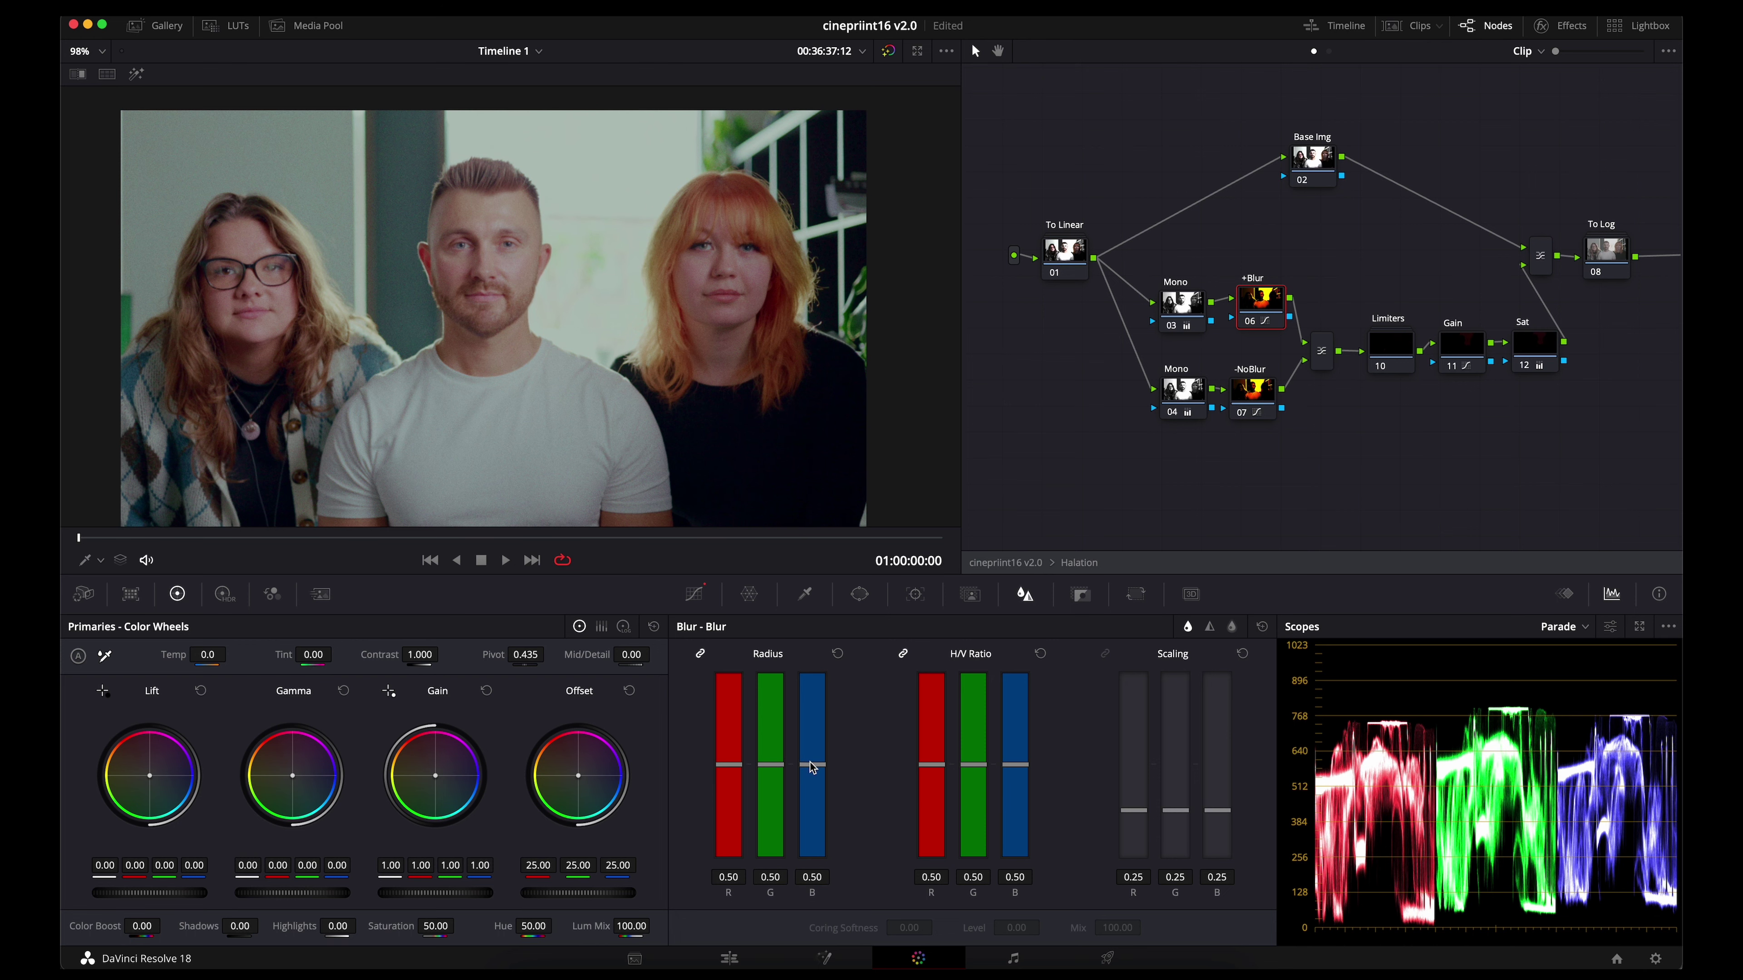
- Set the blur radius to about 0.59, save, and return to the main node graph
key("super+equal")
mouse_move(810, 761)
left_mouse_down()
mouse_move(840, 754)
mouse_move(829, 746)
left_mouse_up()
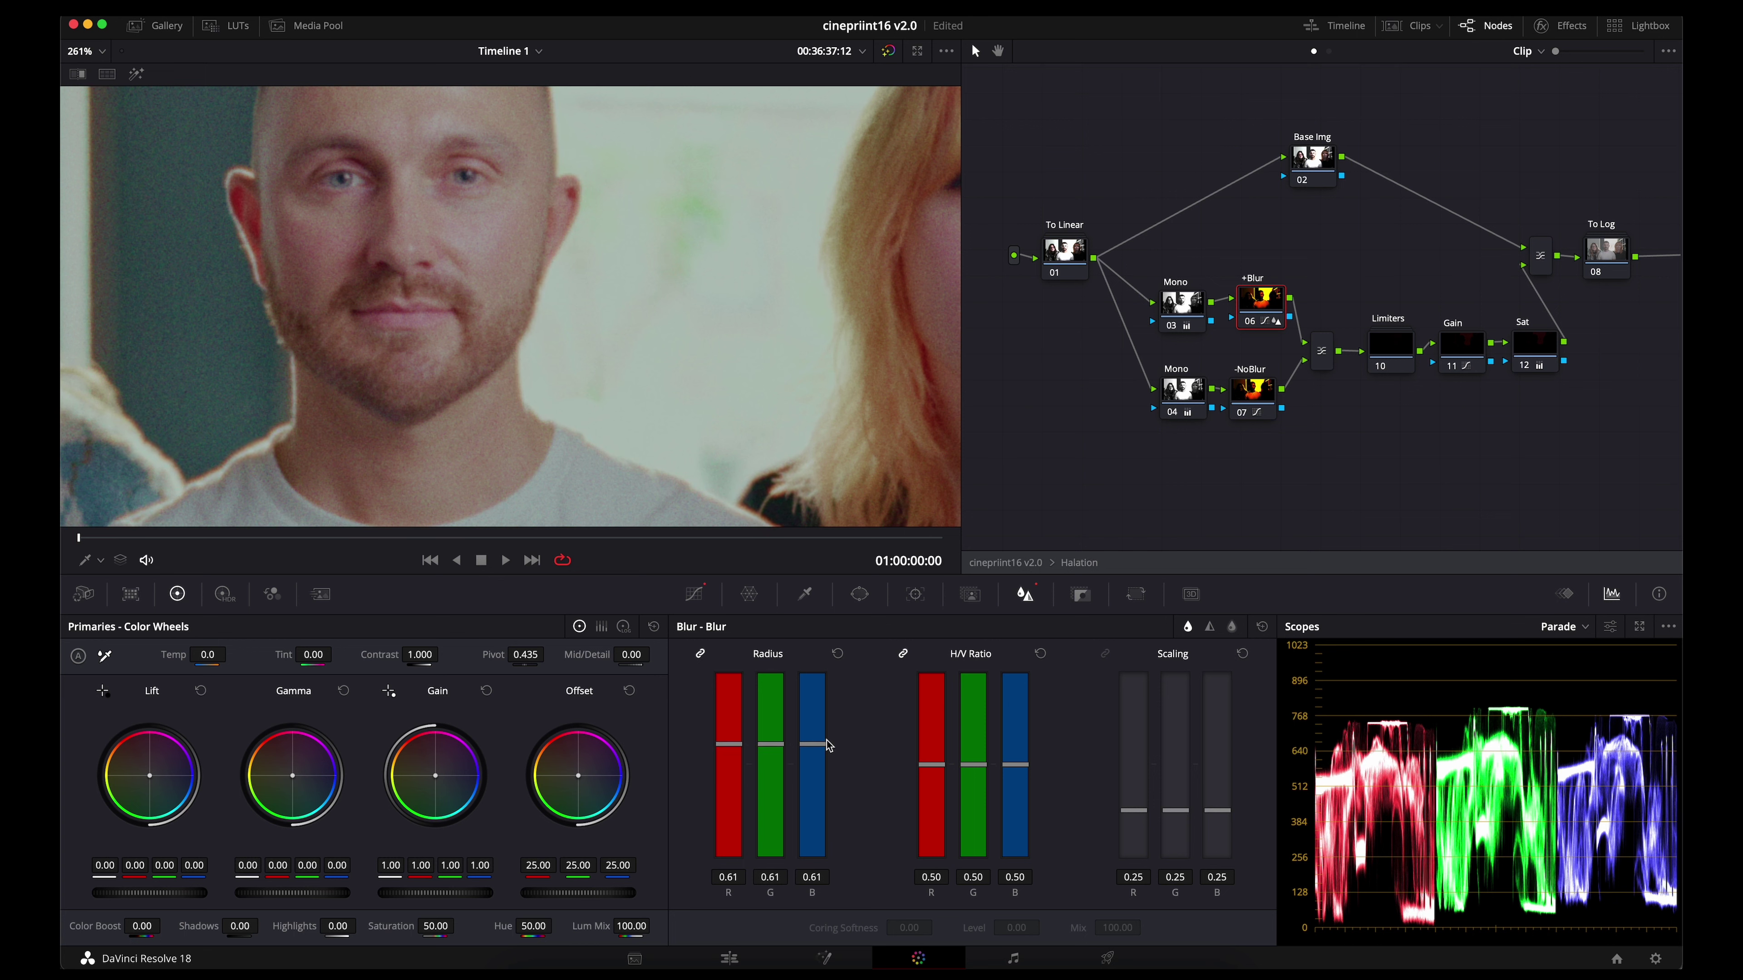
key("super+s")
left_click_drag(827, 742, 827, 746)
left_click(1003, 564)
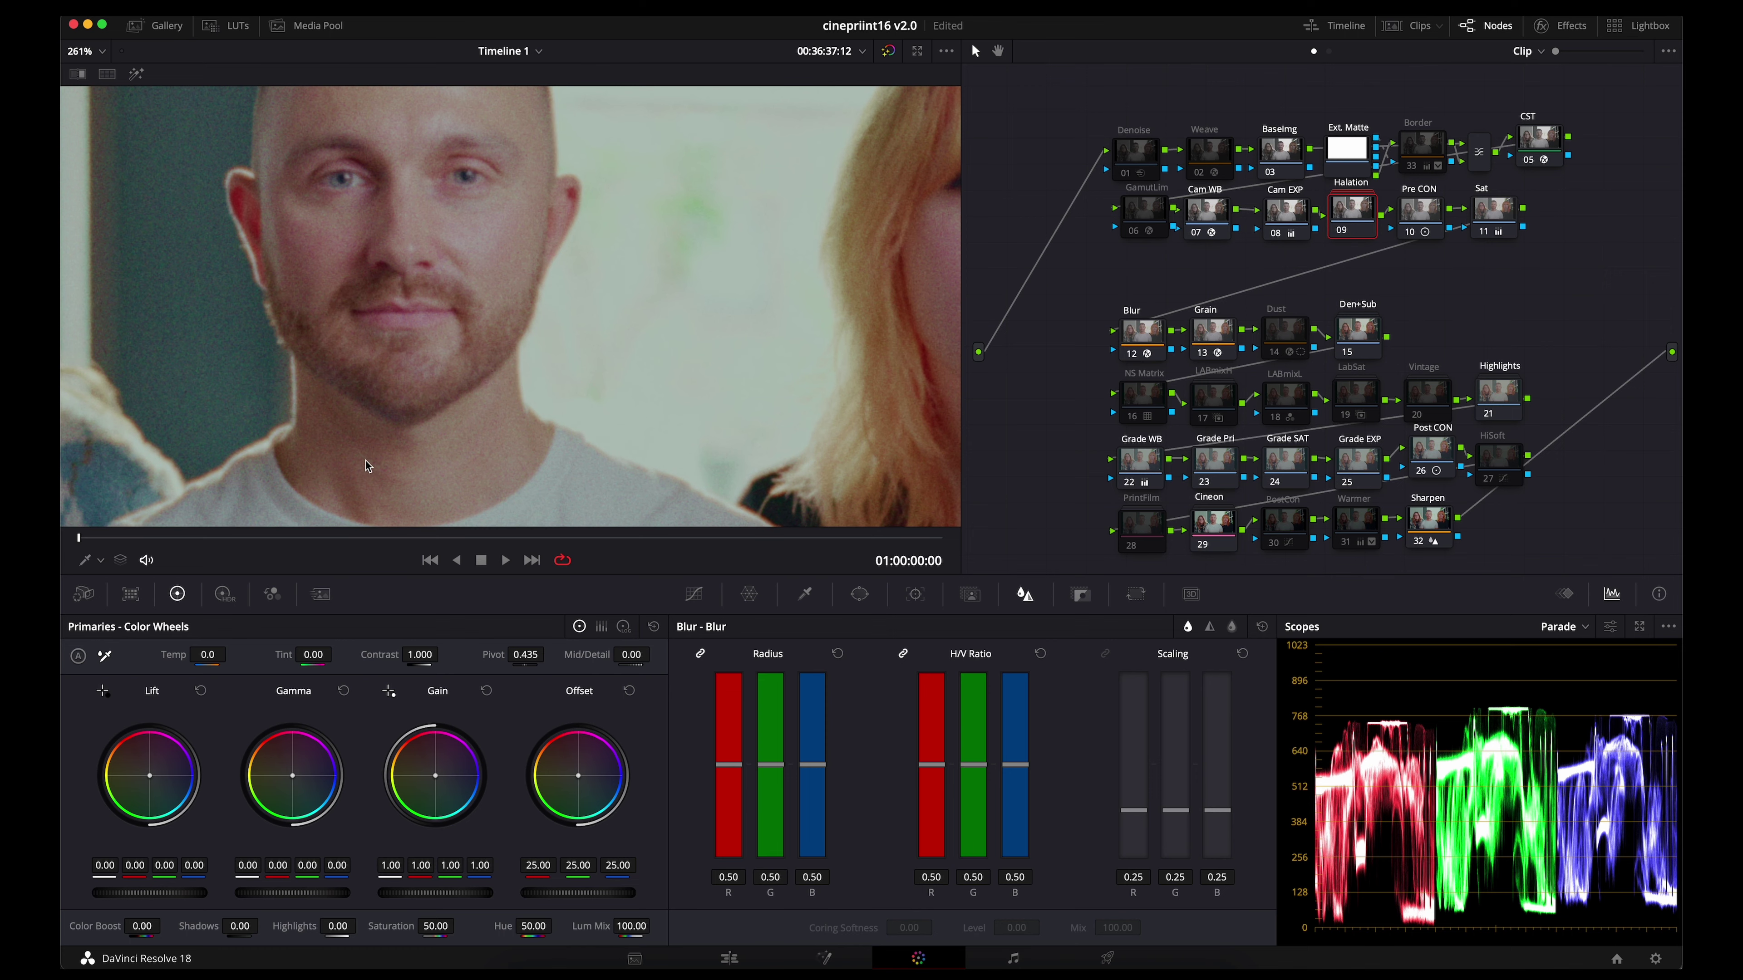
- Zoom the viewer out and box-select the Blur and Grain nodes in the node editor
scroll(172, 453, "down", 1)
scroll(173, 453, "down", 10)
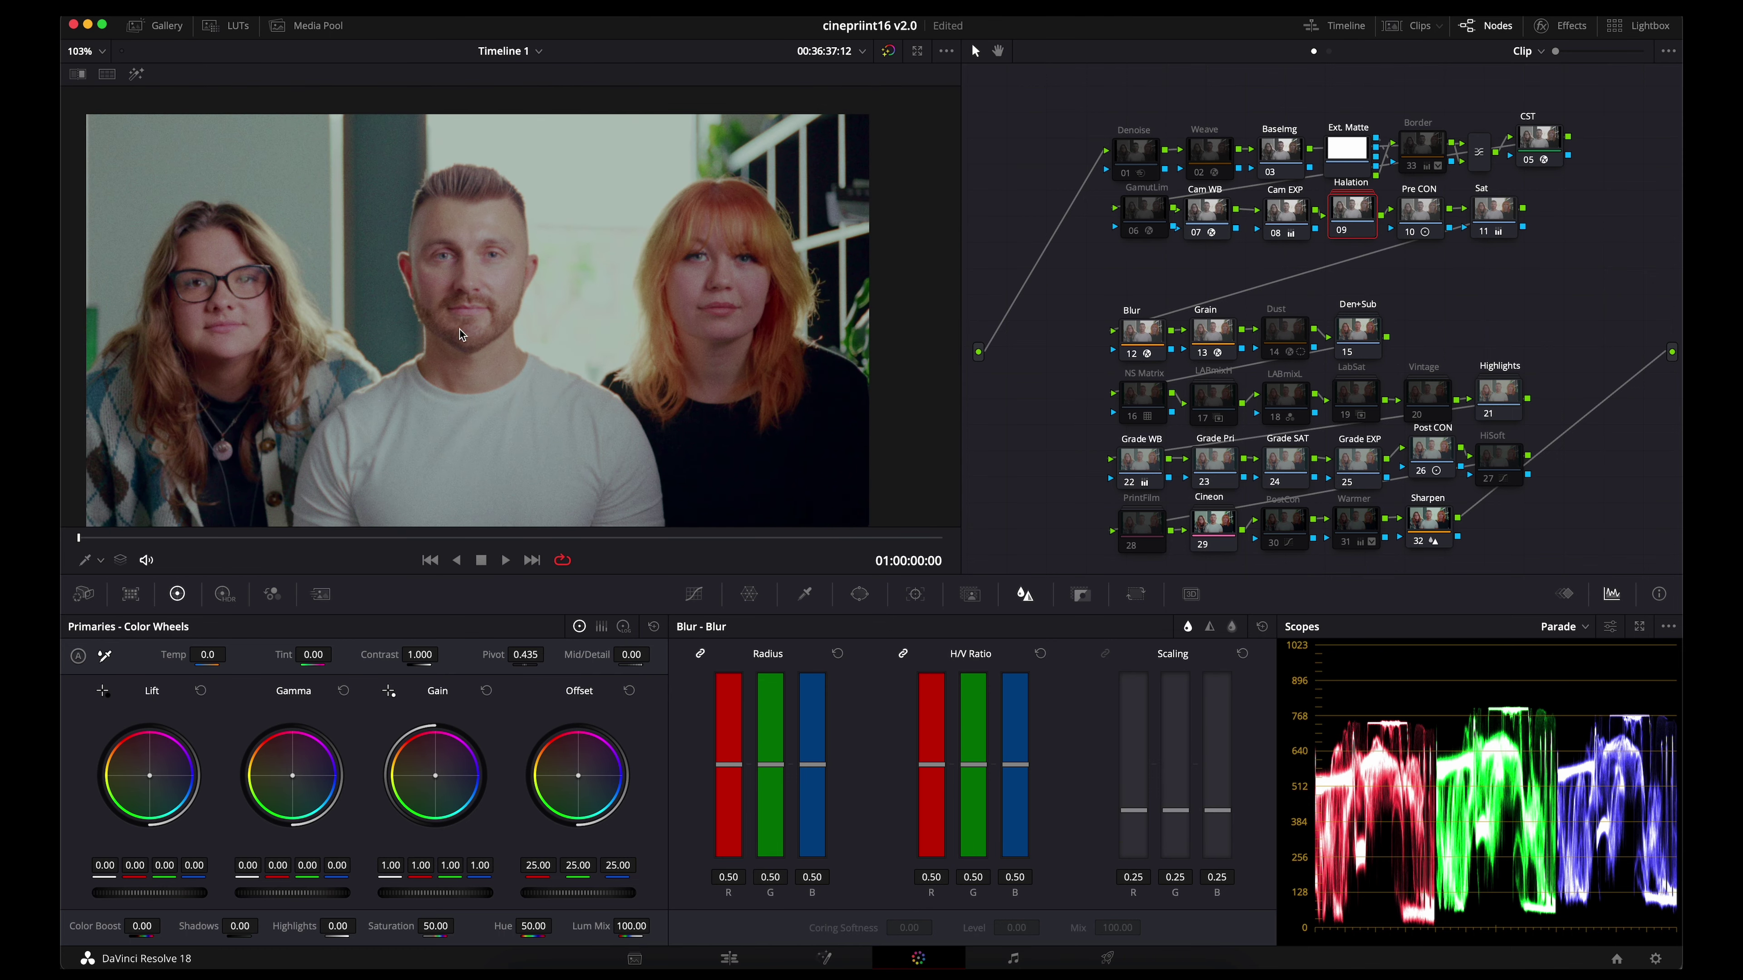
scroll(453, 347, "down", 3)
scroll(453, 350, "up", 1)
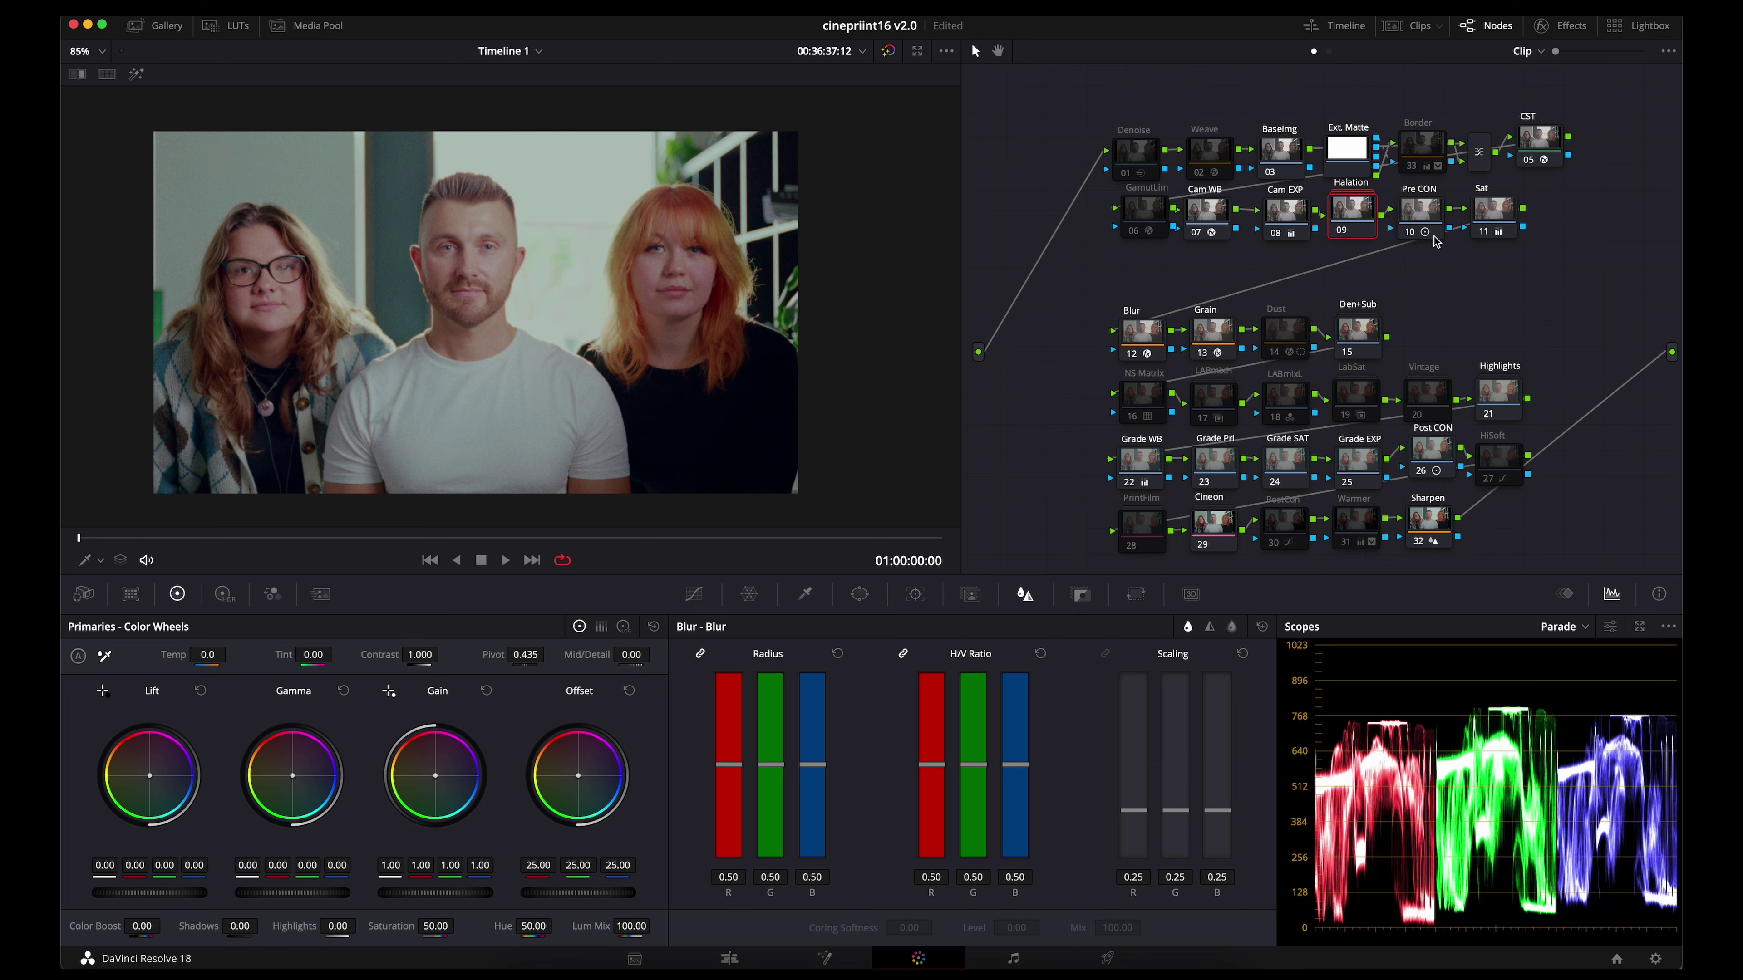
left_click_drag(1573, 190, 1407, 260)
left_click_drag(1076, 282, 1233, 352)
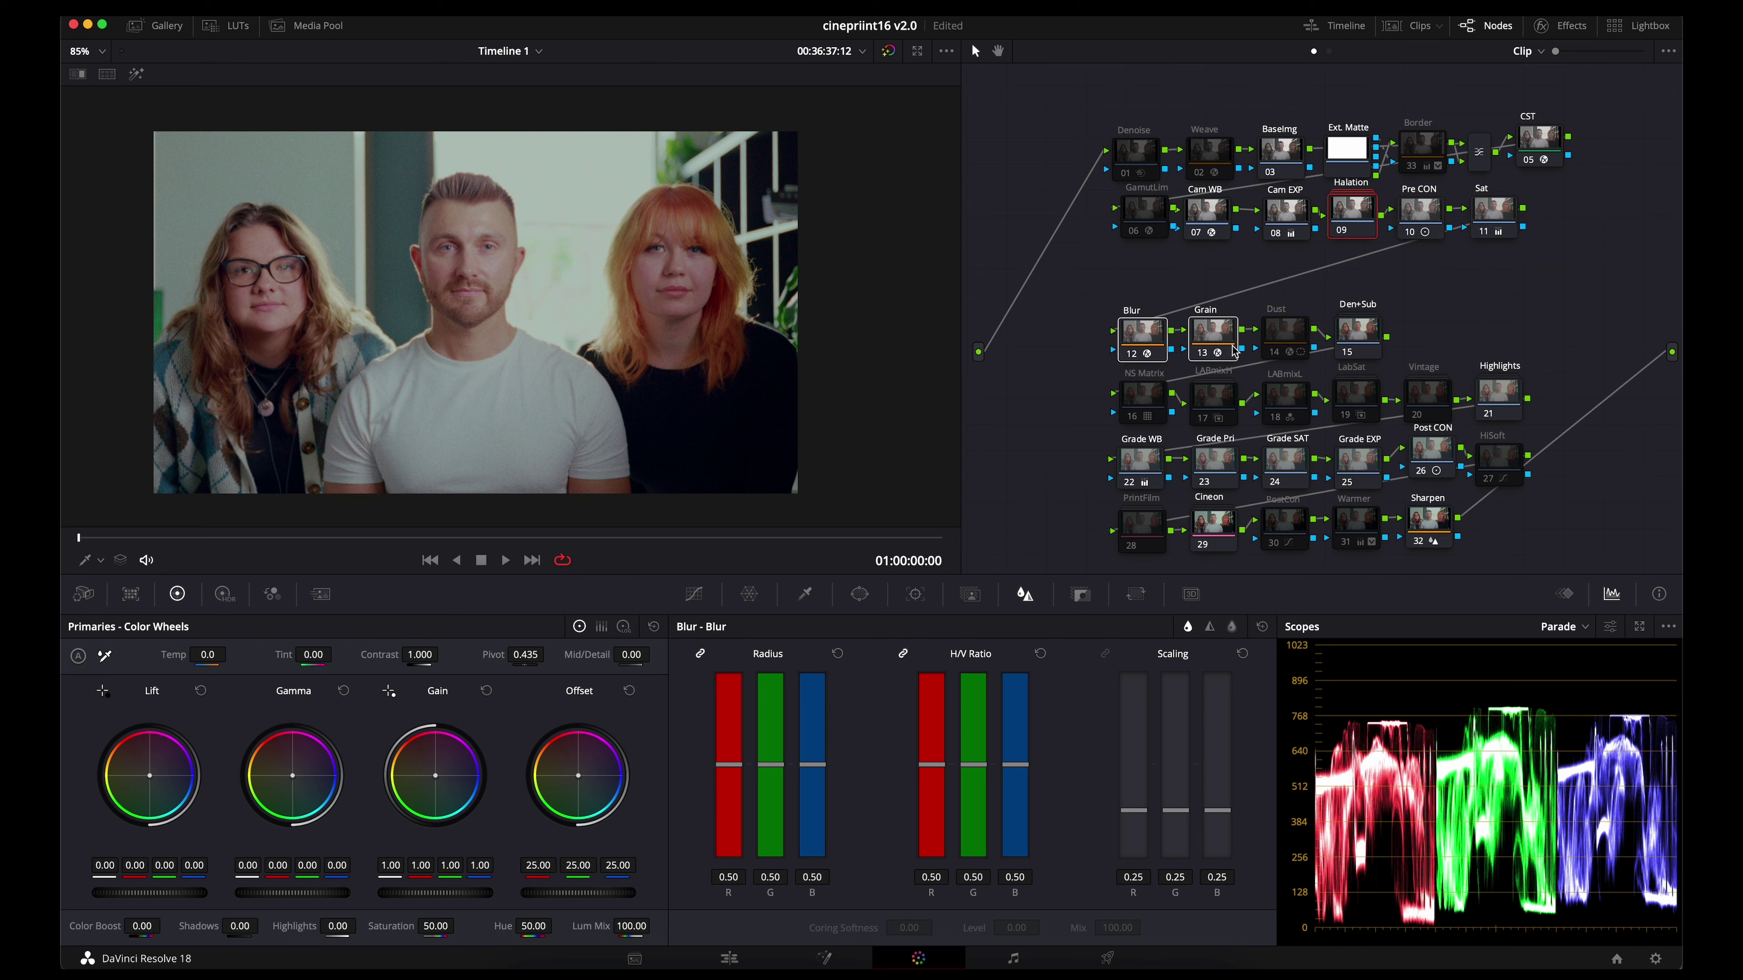
- Try 0.285 Gaussian blur strength on the Blur node, settle on 0.165, then fit the viewer
scroll(1146, 335, "down", 1)
left_click(1138, 328)
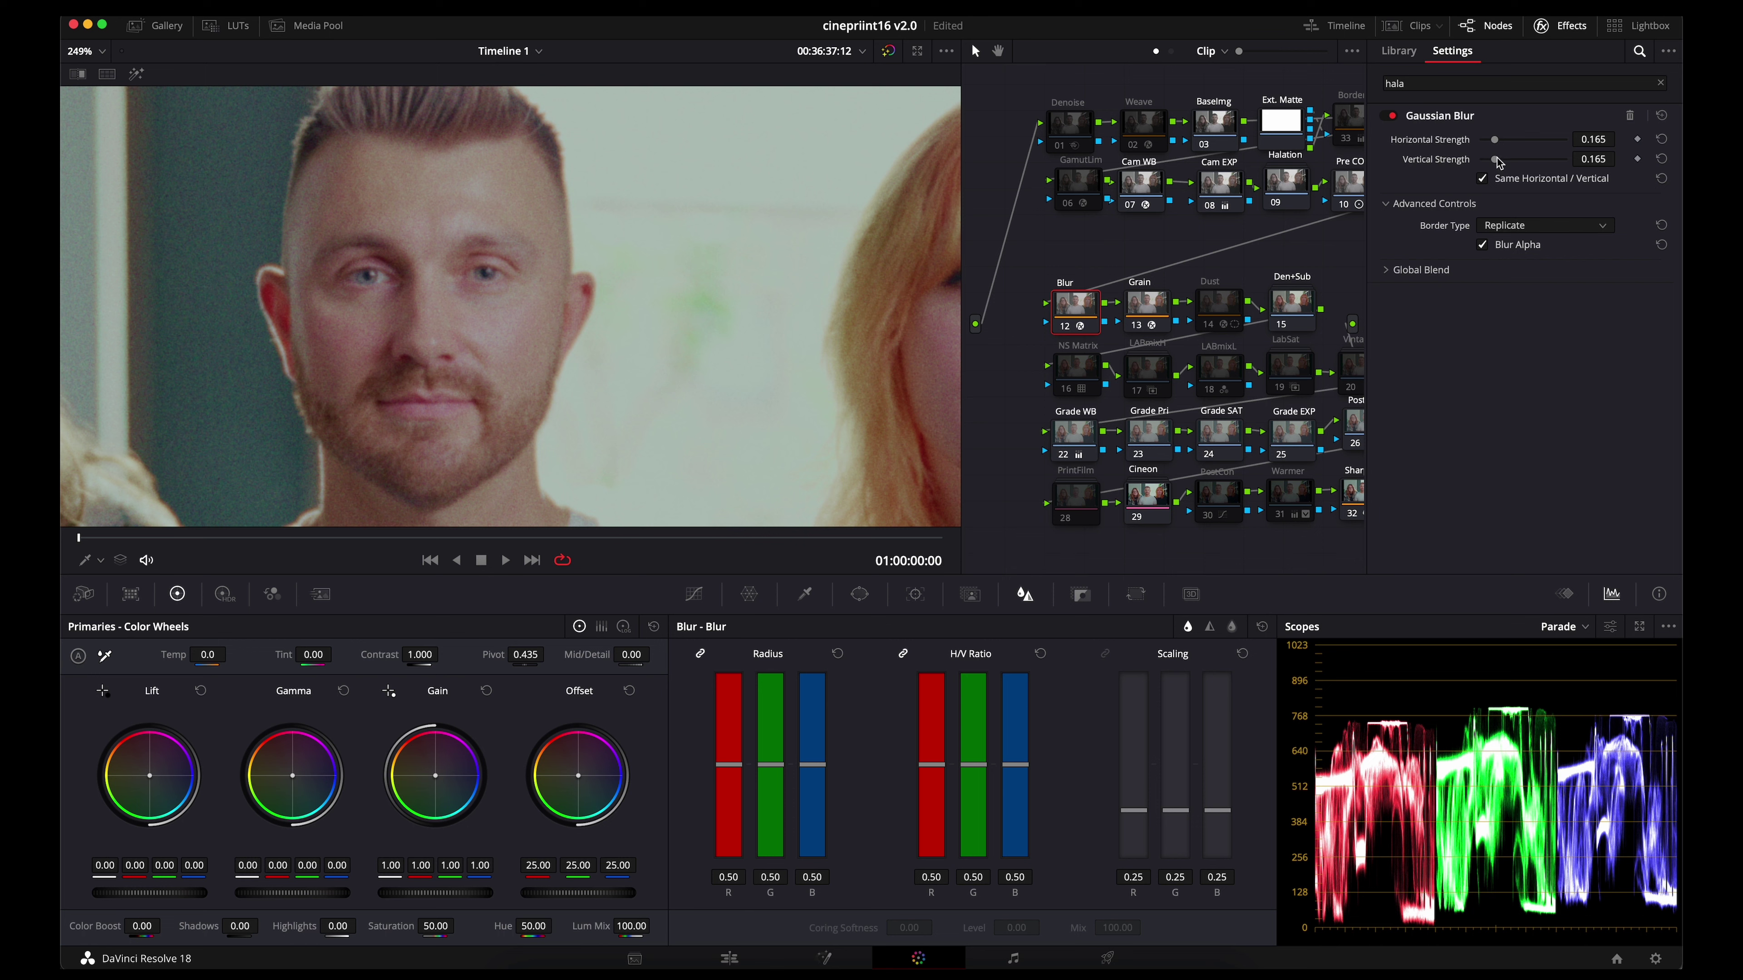
mouse_move(1499, 162)
left_mouse_down()
mouse_move(1514, 158)
mouse_move(1476, 160)
left_mouse_up()
scroll(657, 245, "down", 4)
scroll(410, 278, "up", 4)
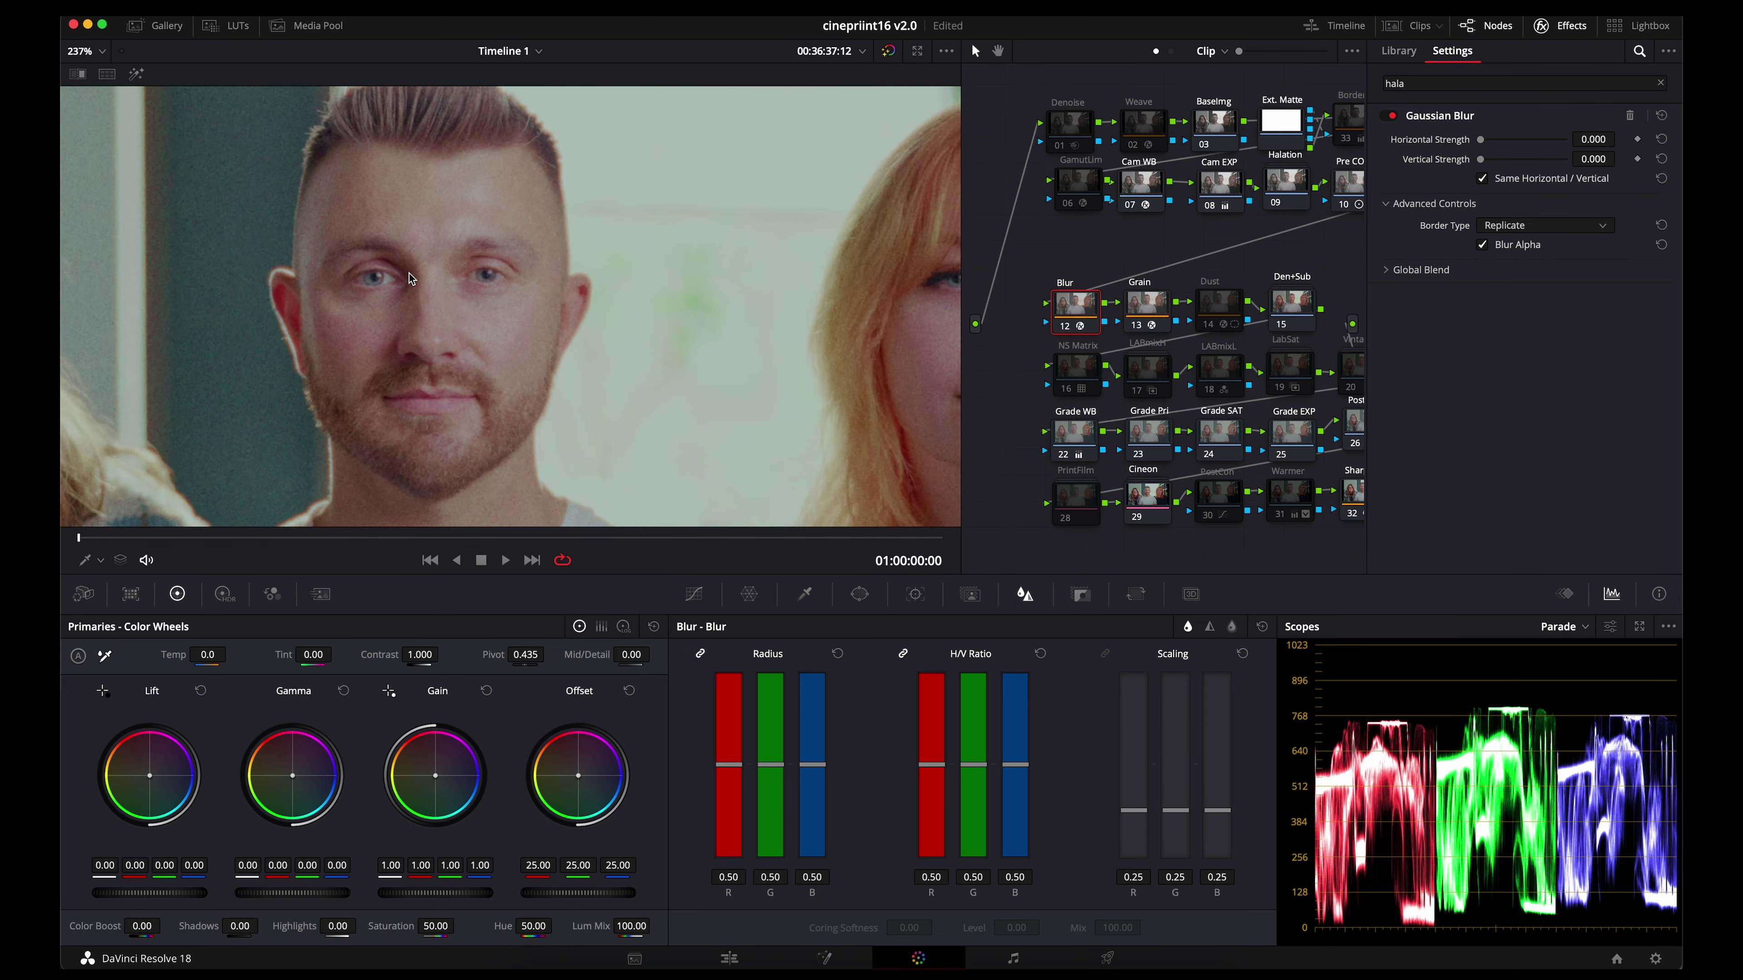
scroll(410, 279, "up", 2)
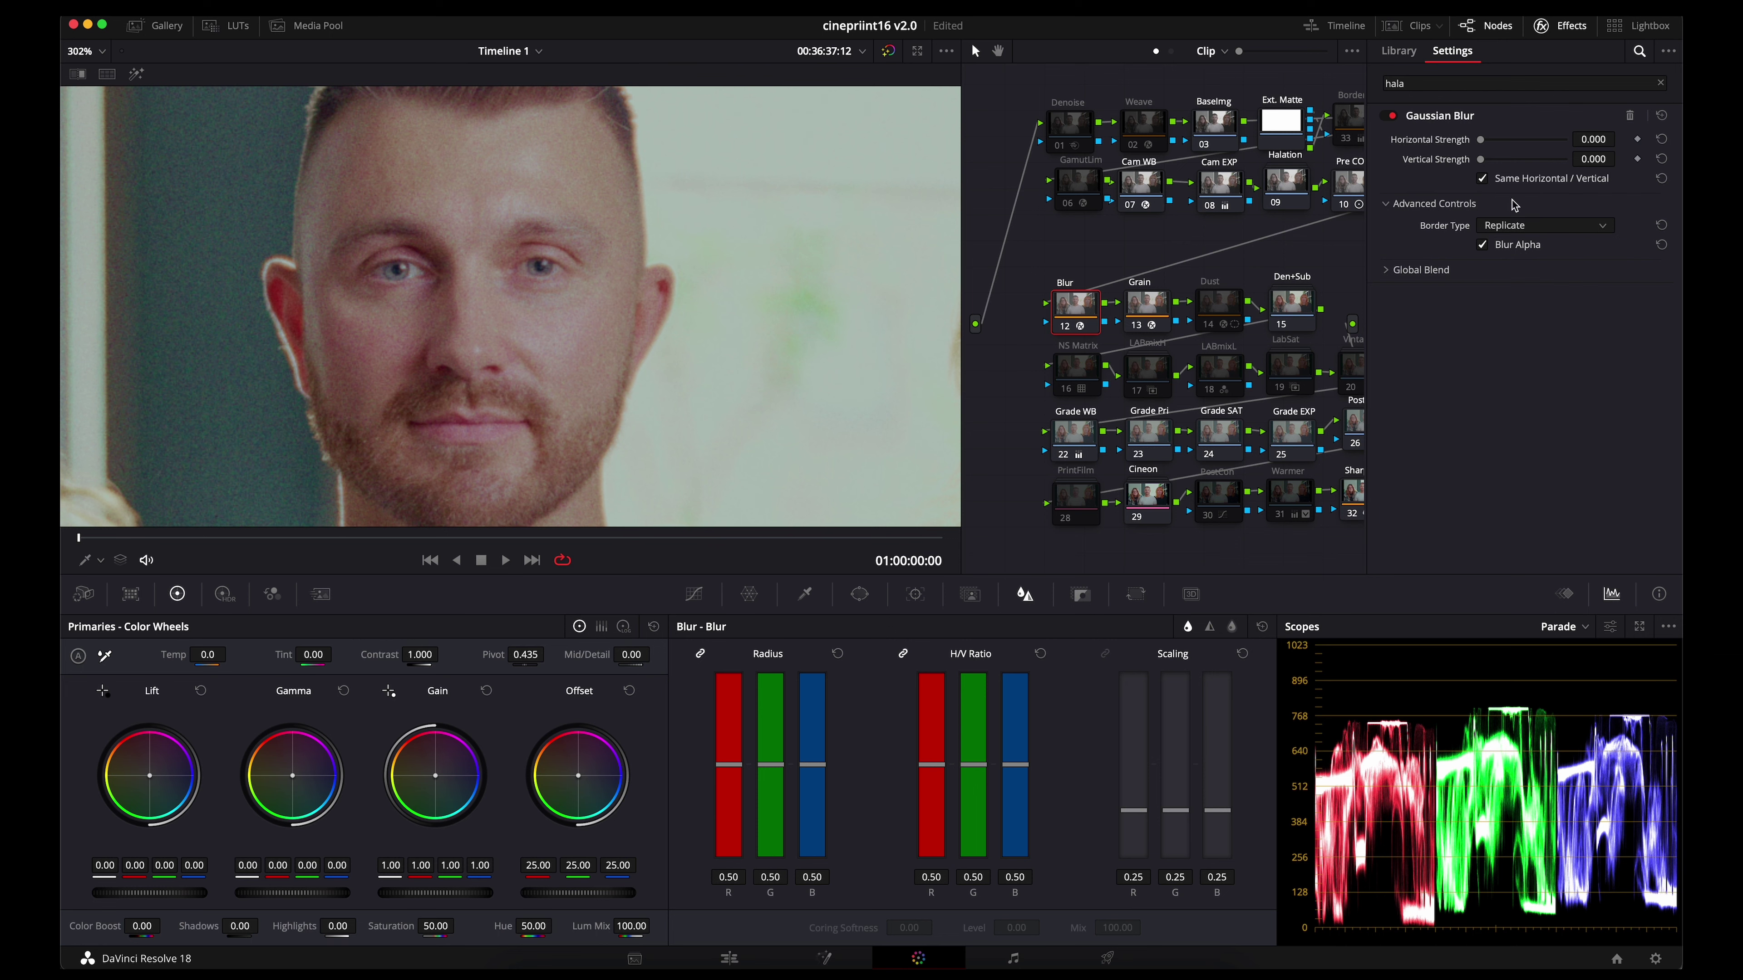
mouse_move(1480, 159)
left_mouse_down()
mouse_move(1509, 159)
mouse_move(1494, 158)
left_mouse_up()
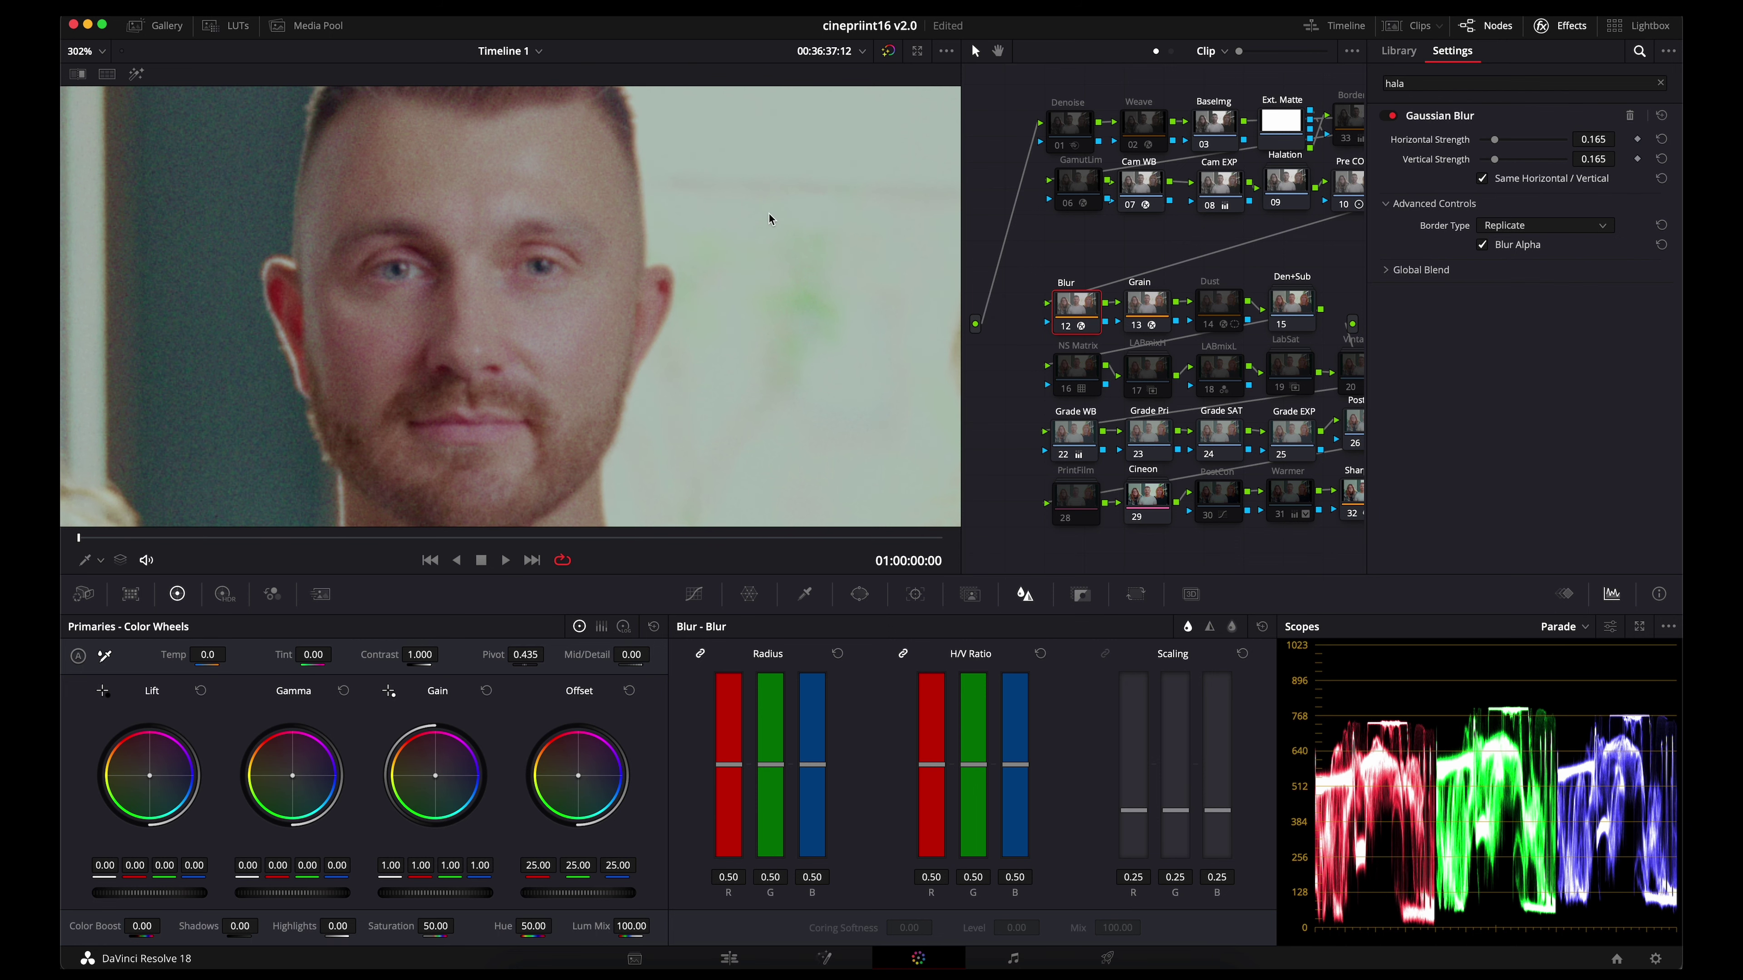
key("shift+z")
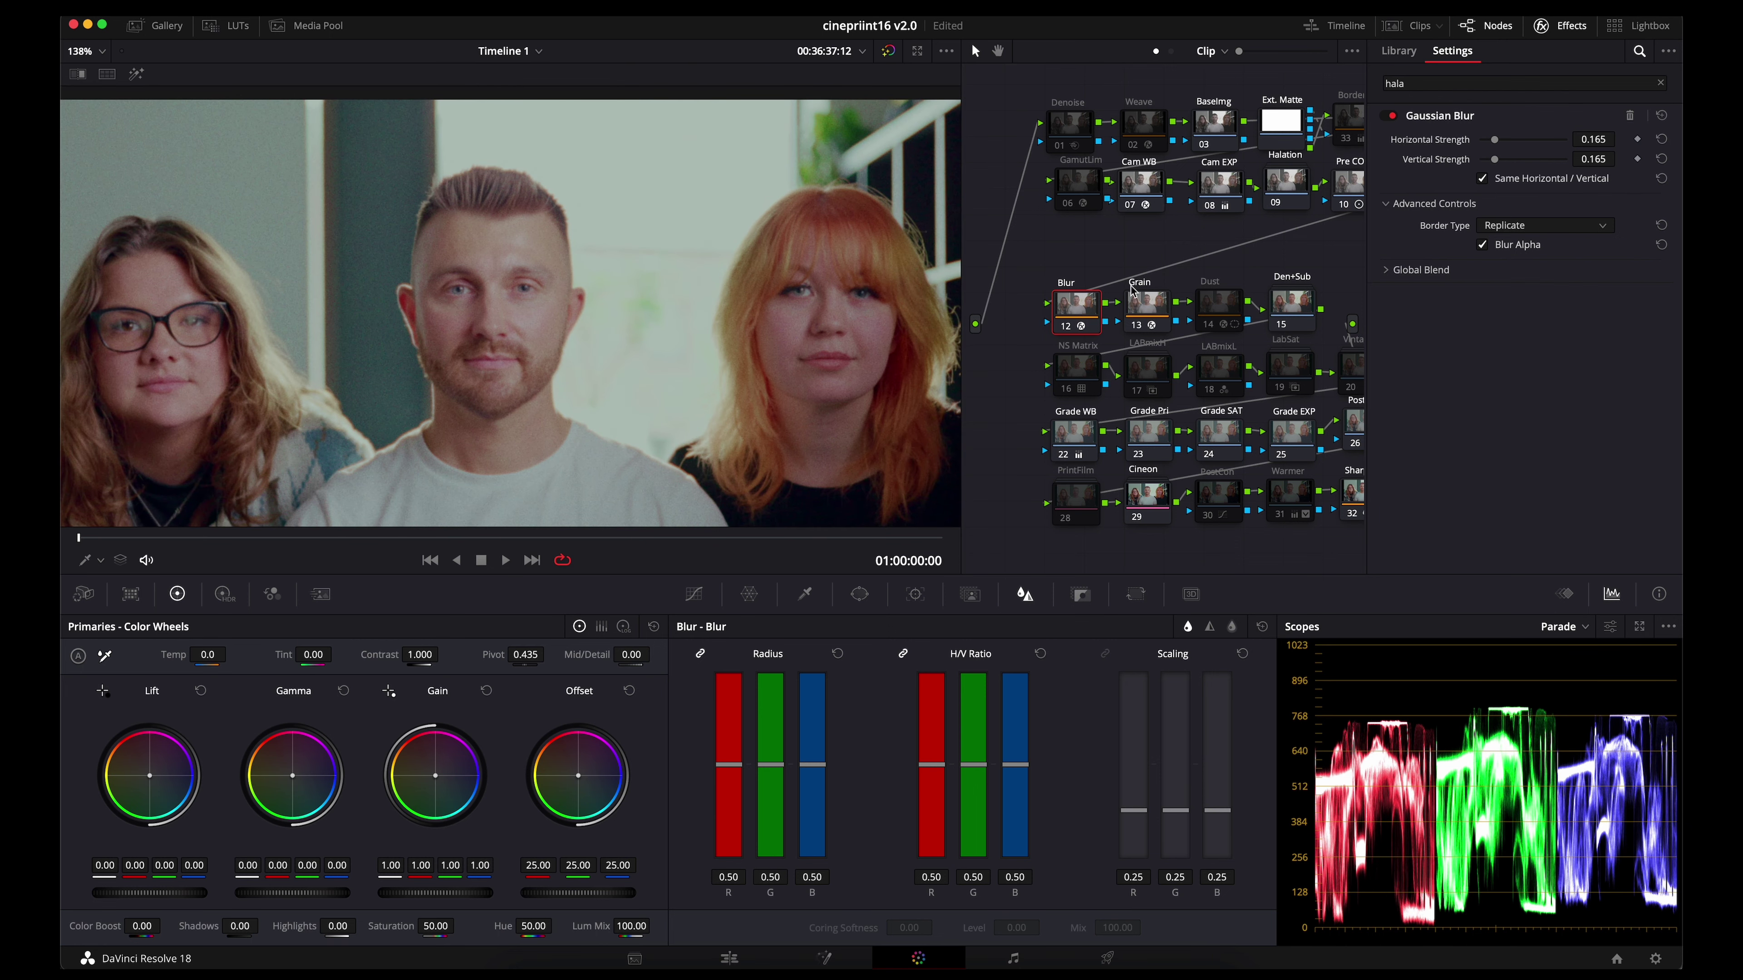
- Raise the Grain node's film grain strength to 0.367, undoing an opacity change back to 0.600
left_click(1160, 302)
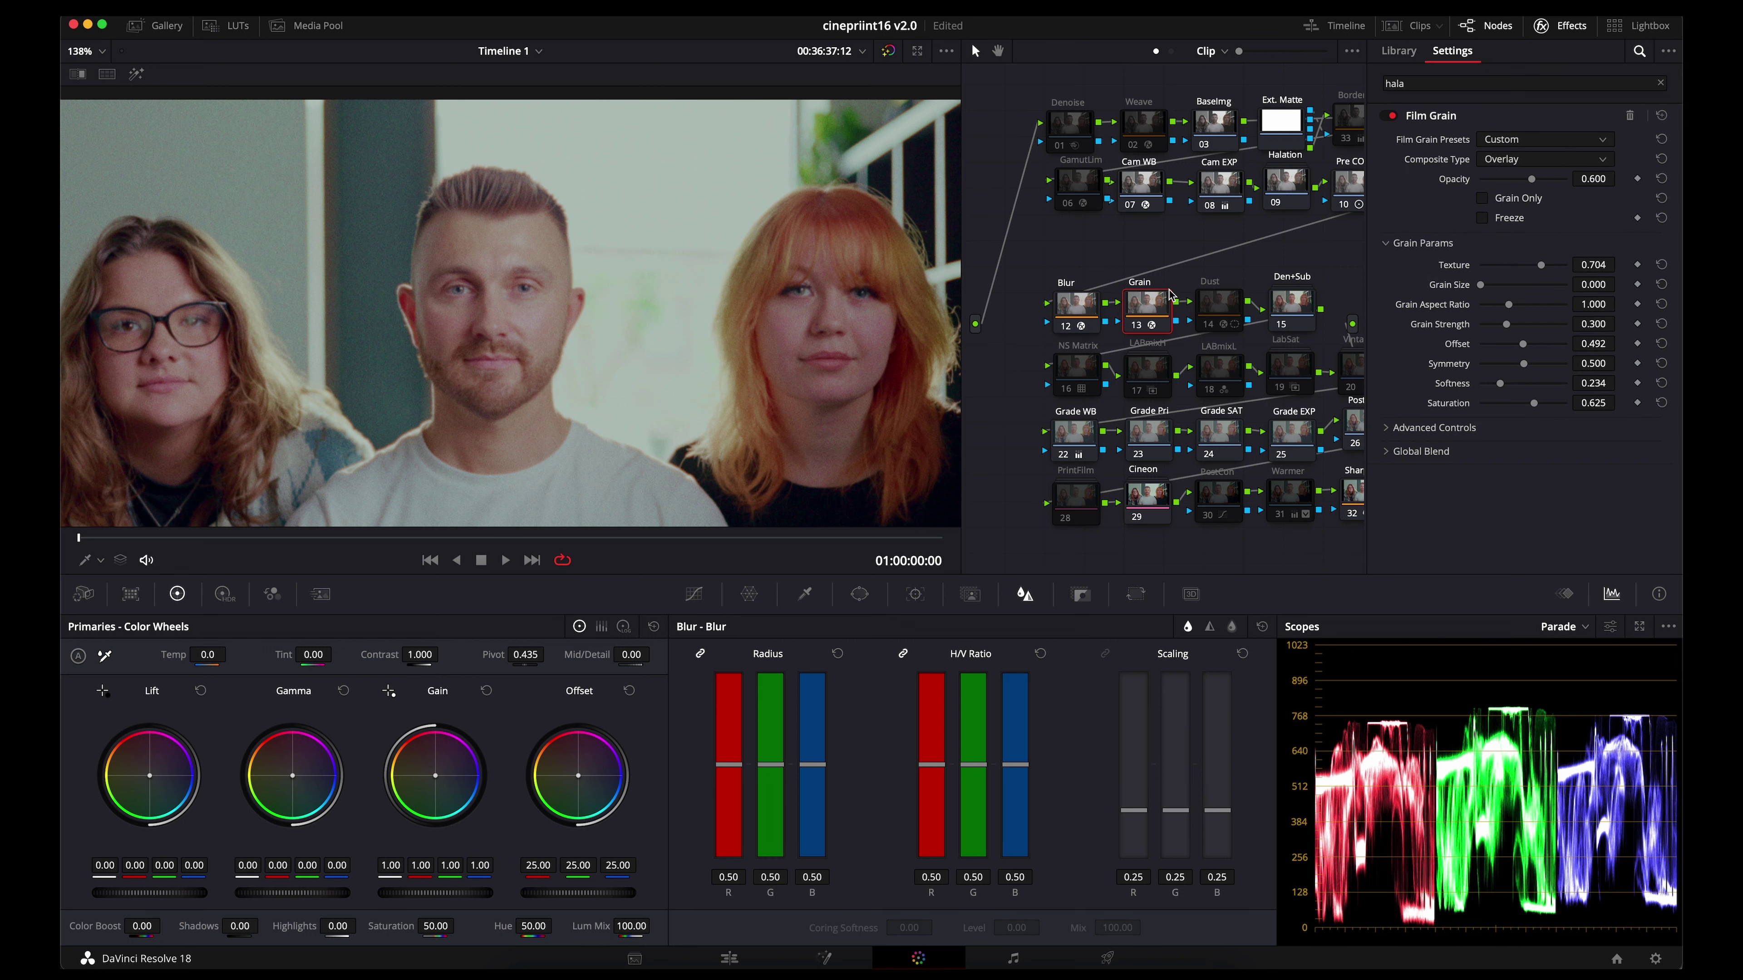
scroll(816, 348, "up", 6)
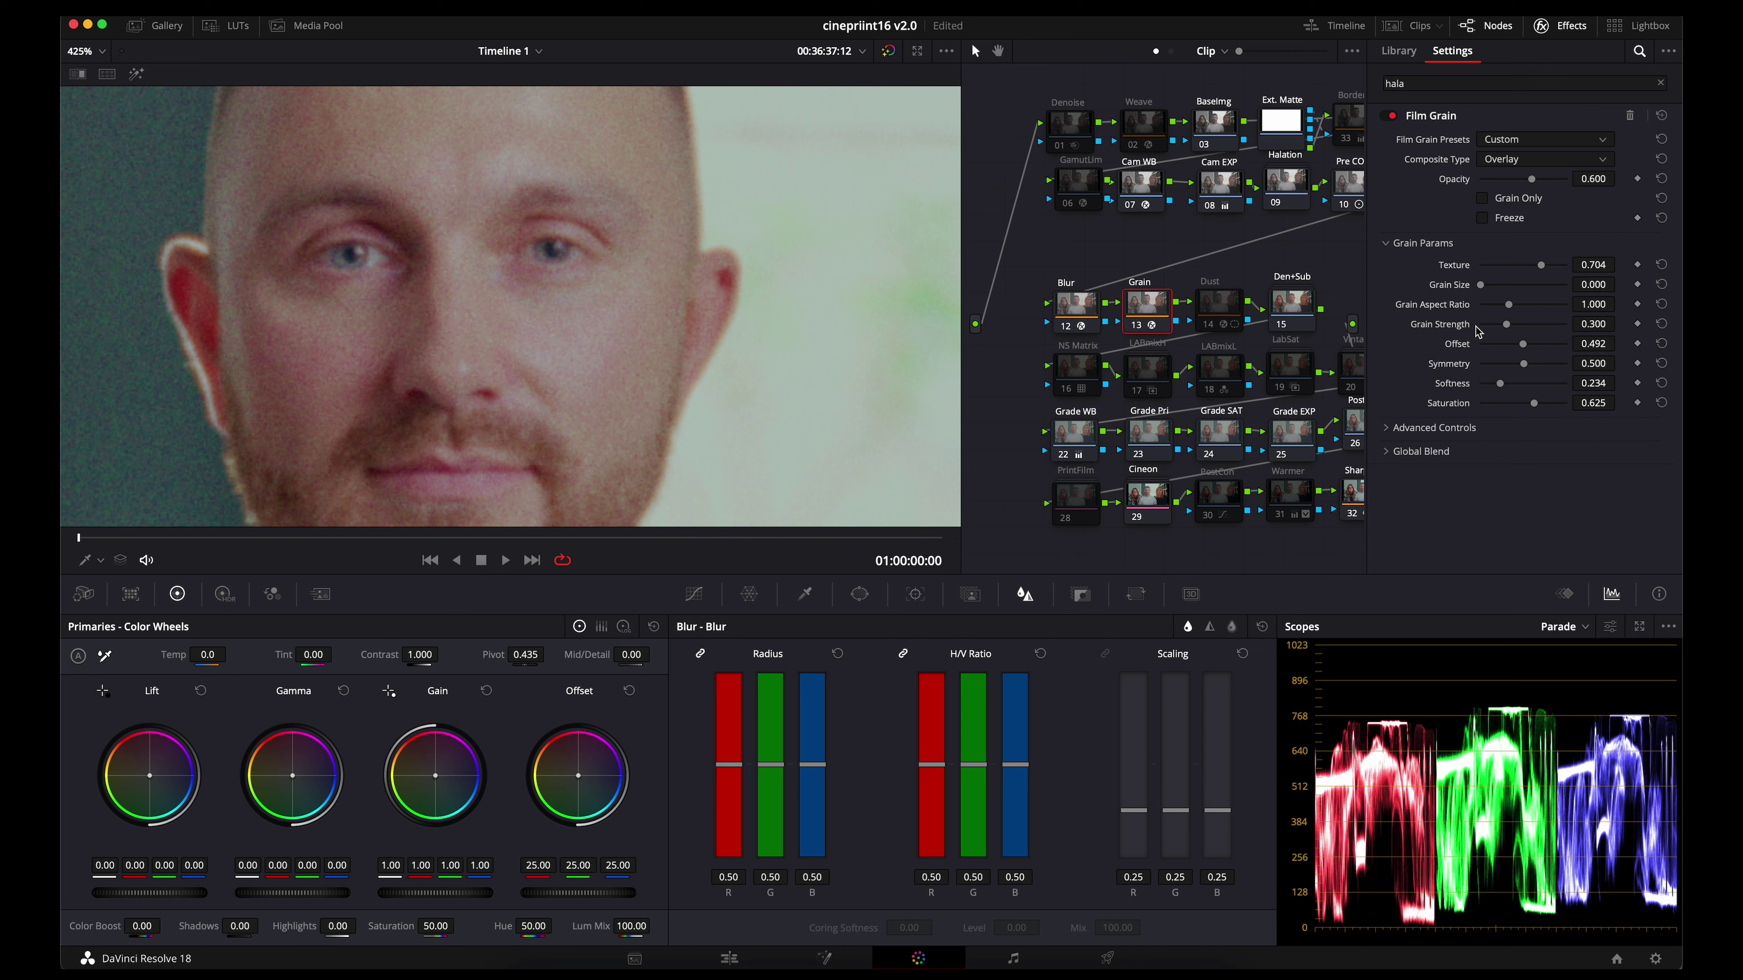
left_click_drag(1512, 324, 1504, 327)
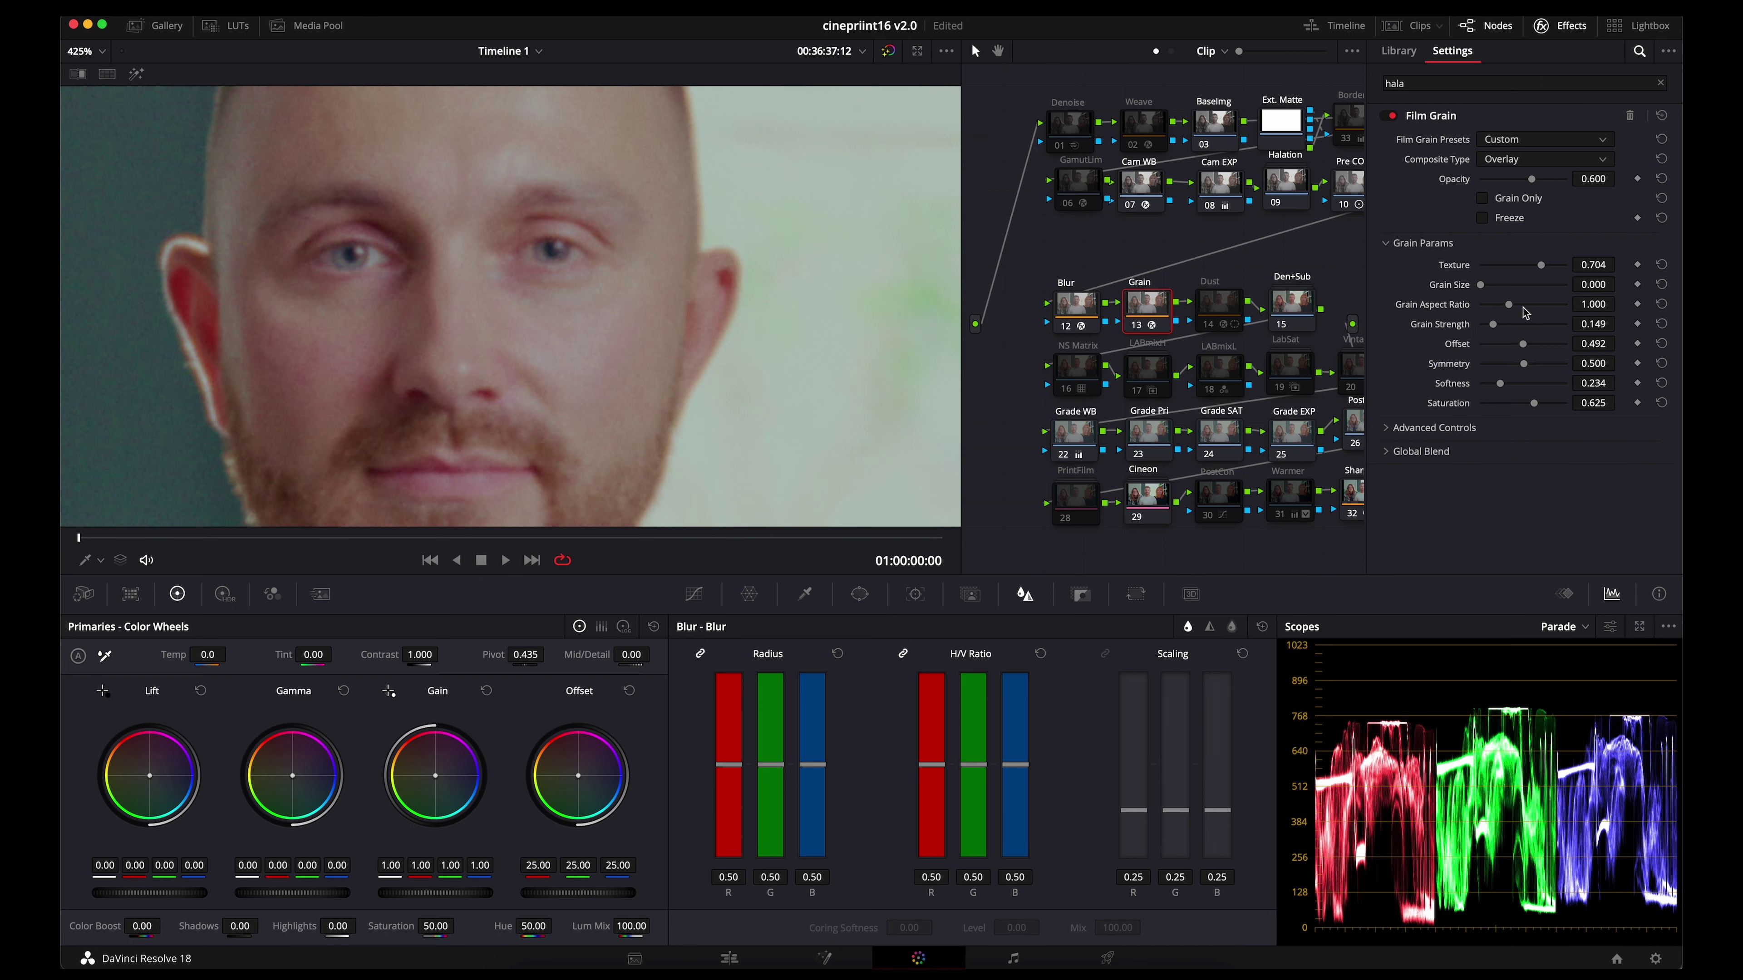
left_click_drag(1531, 179, 1552, 167)
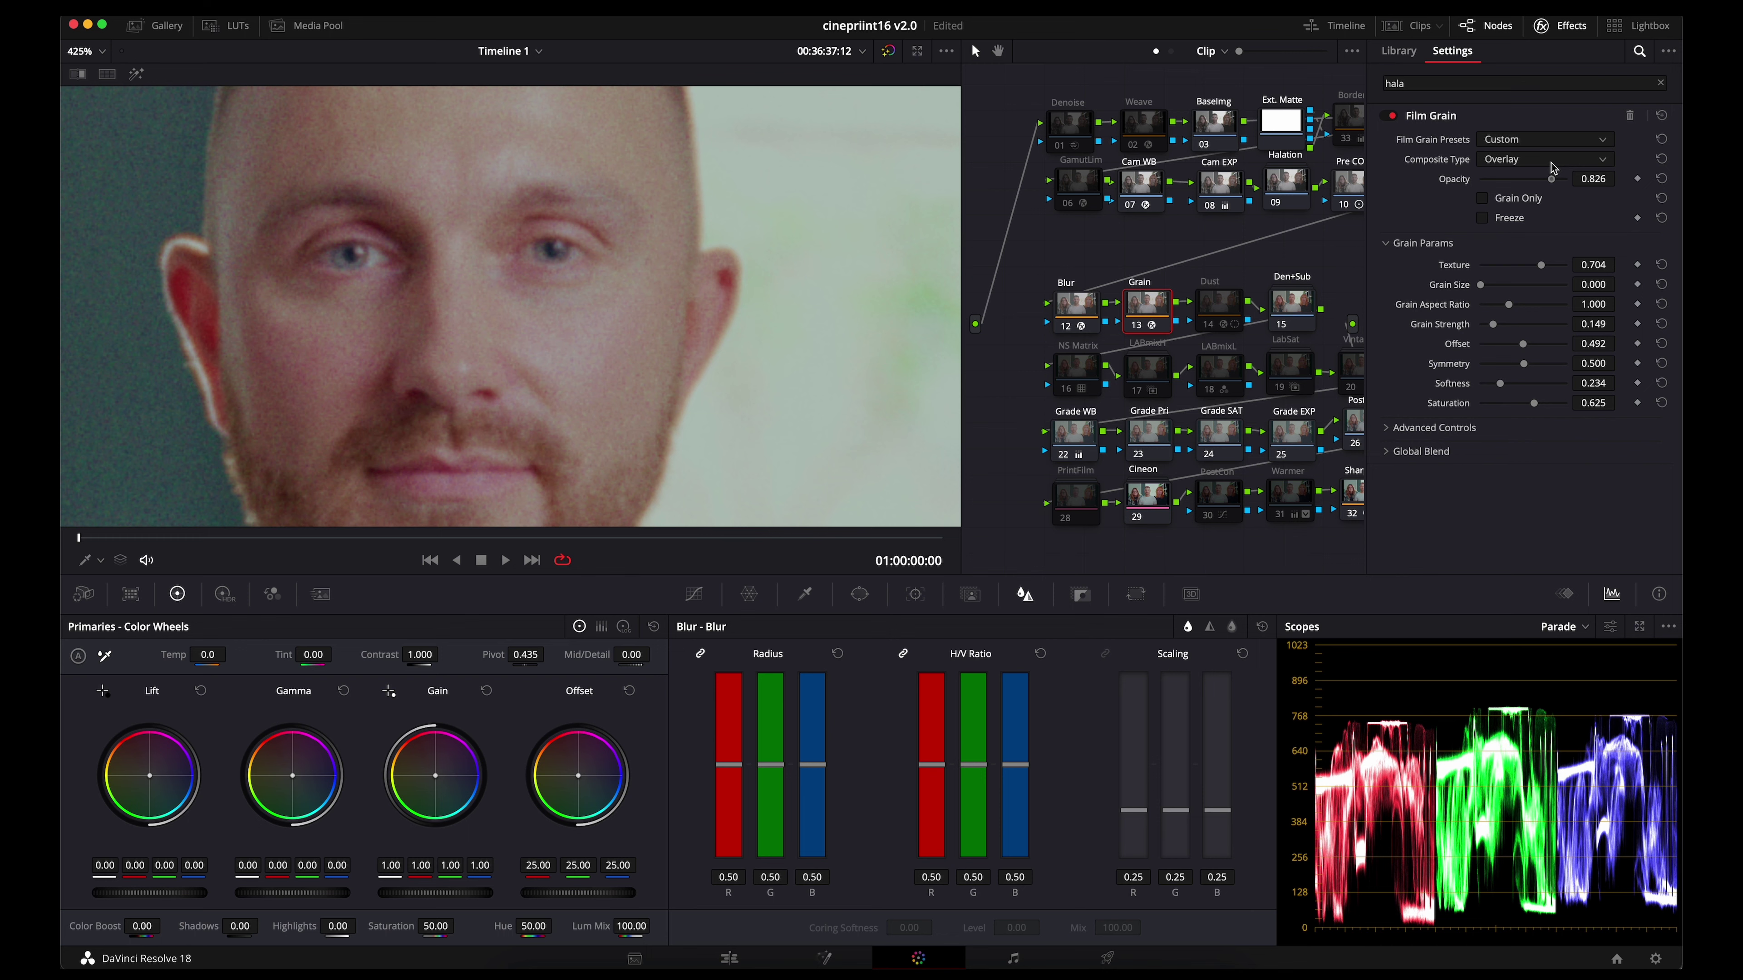
key("super+z")
key("super+z")
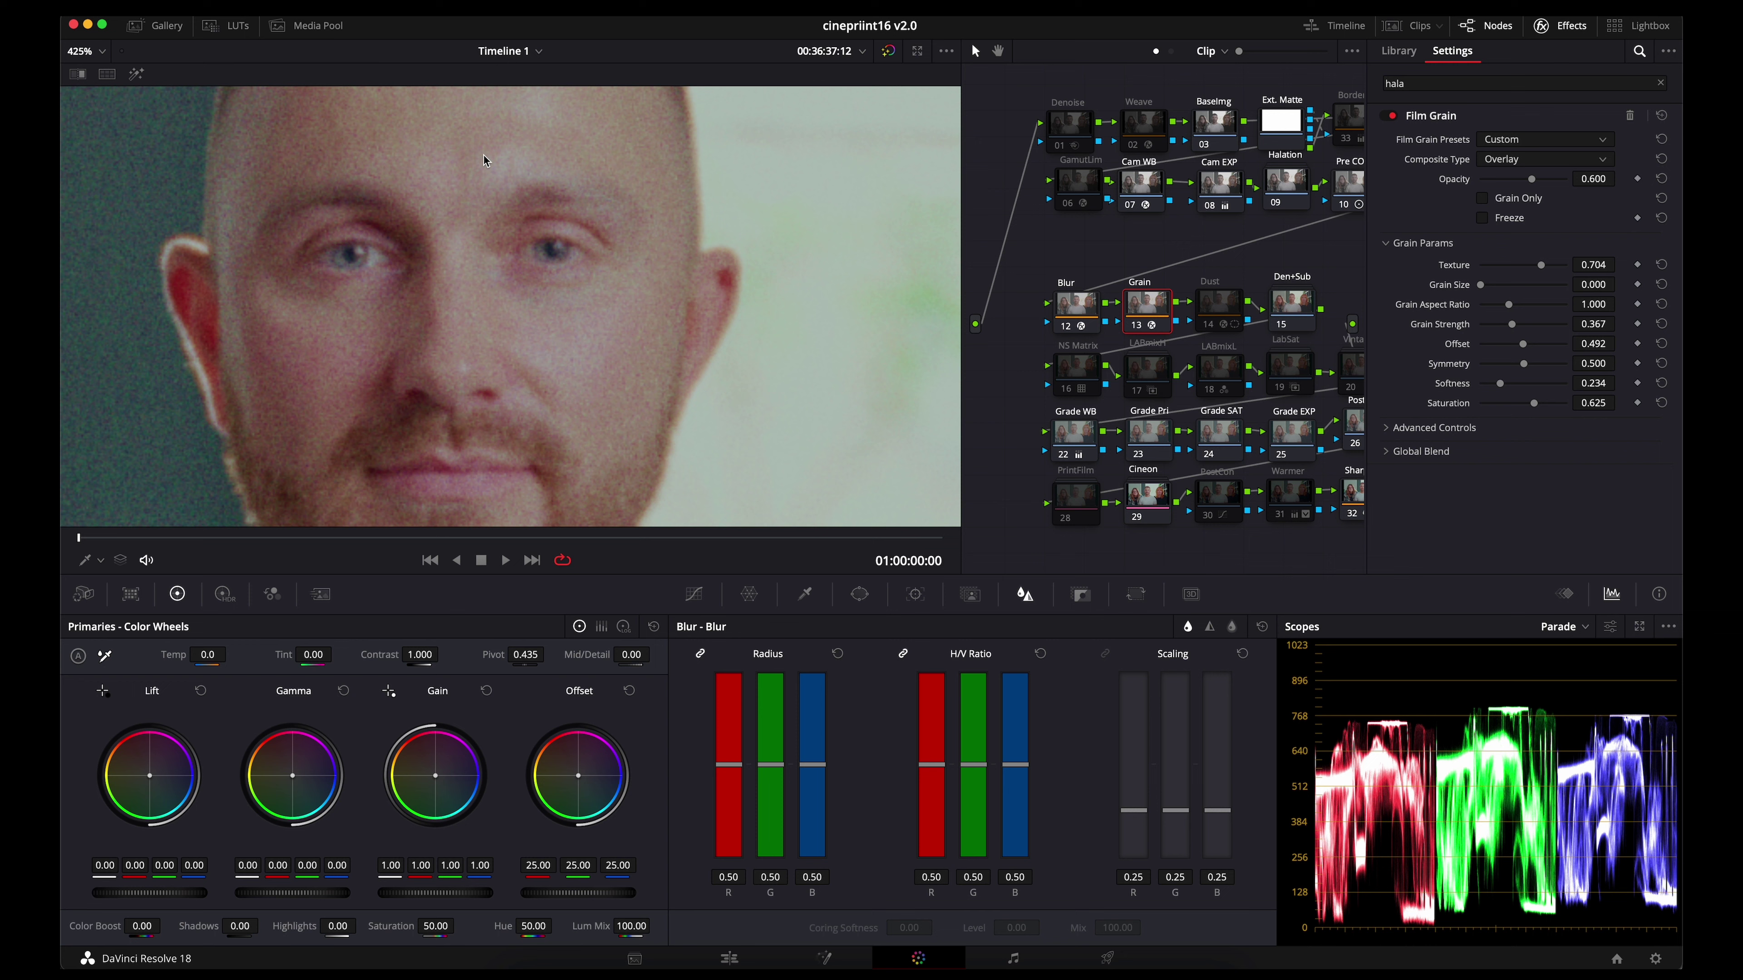
- In the Dust node's Film Damage settings, set Dirt Density 0, Dirt Size 4.854 and Dirt Blur 0.275
left_click(1558, 26)
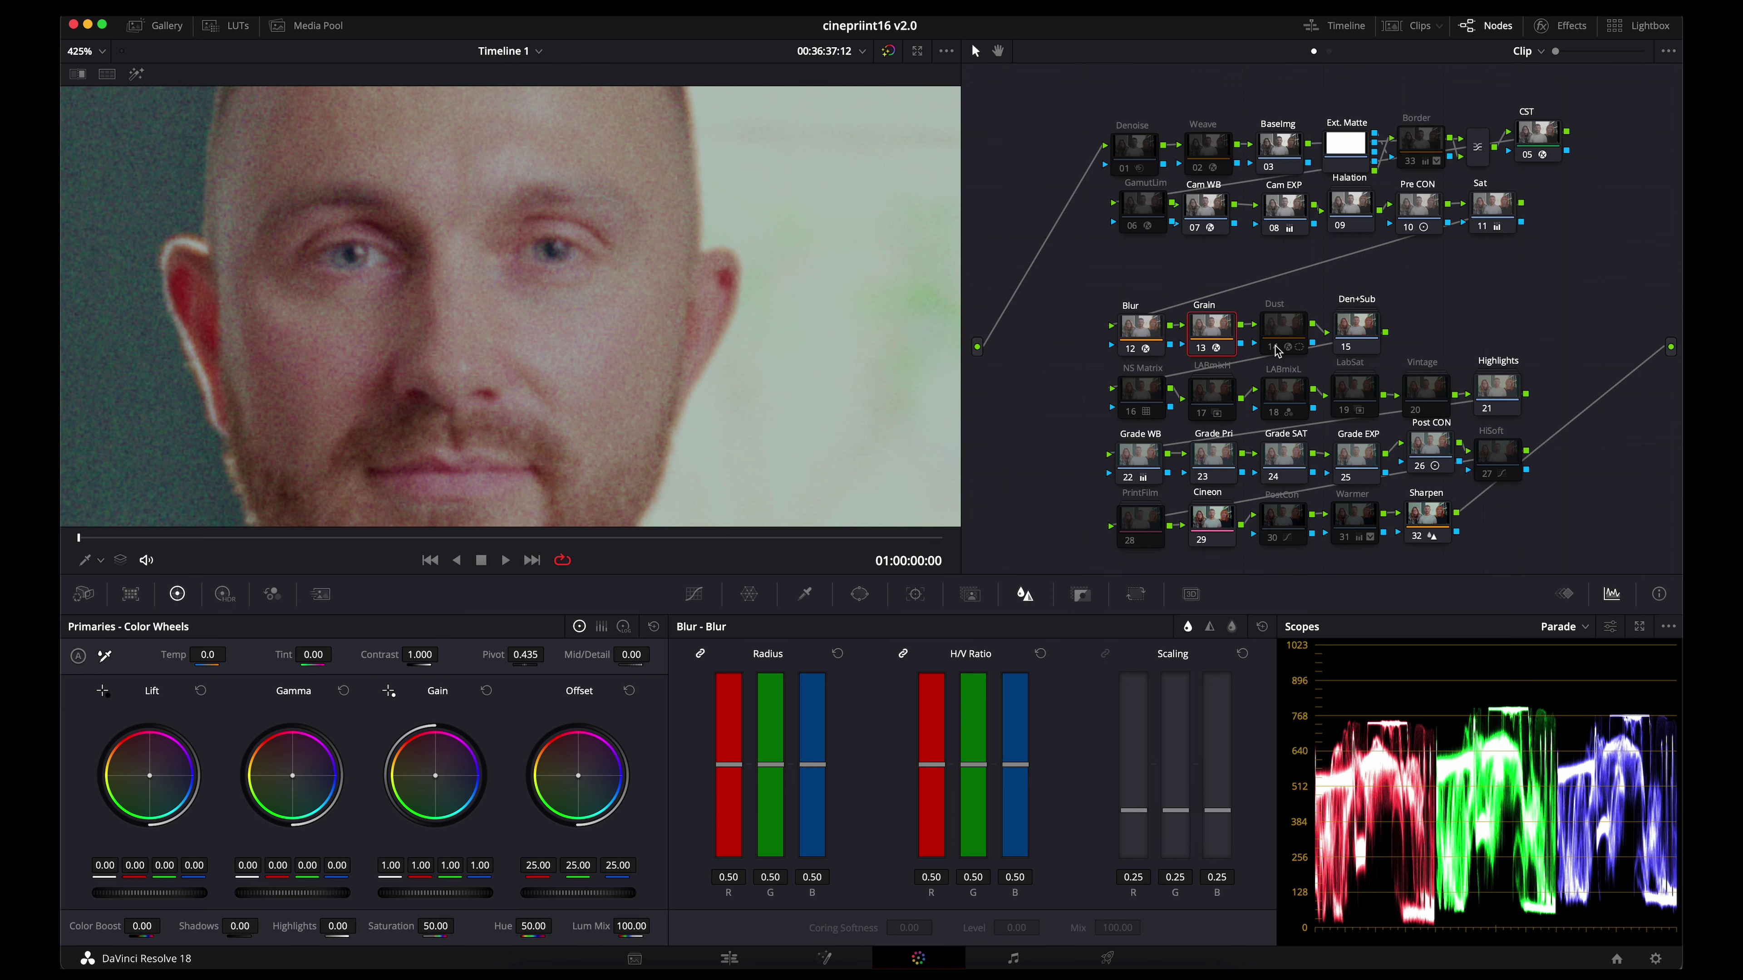
left_click(1278, 347)
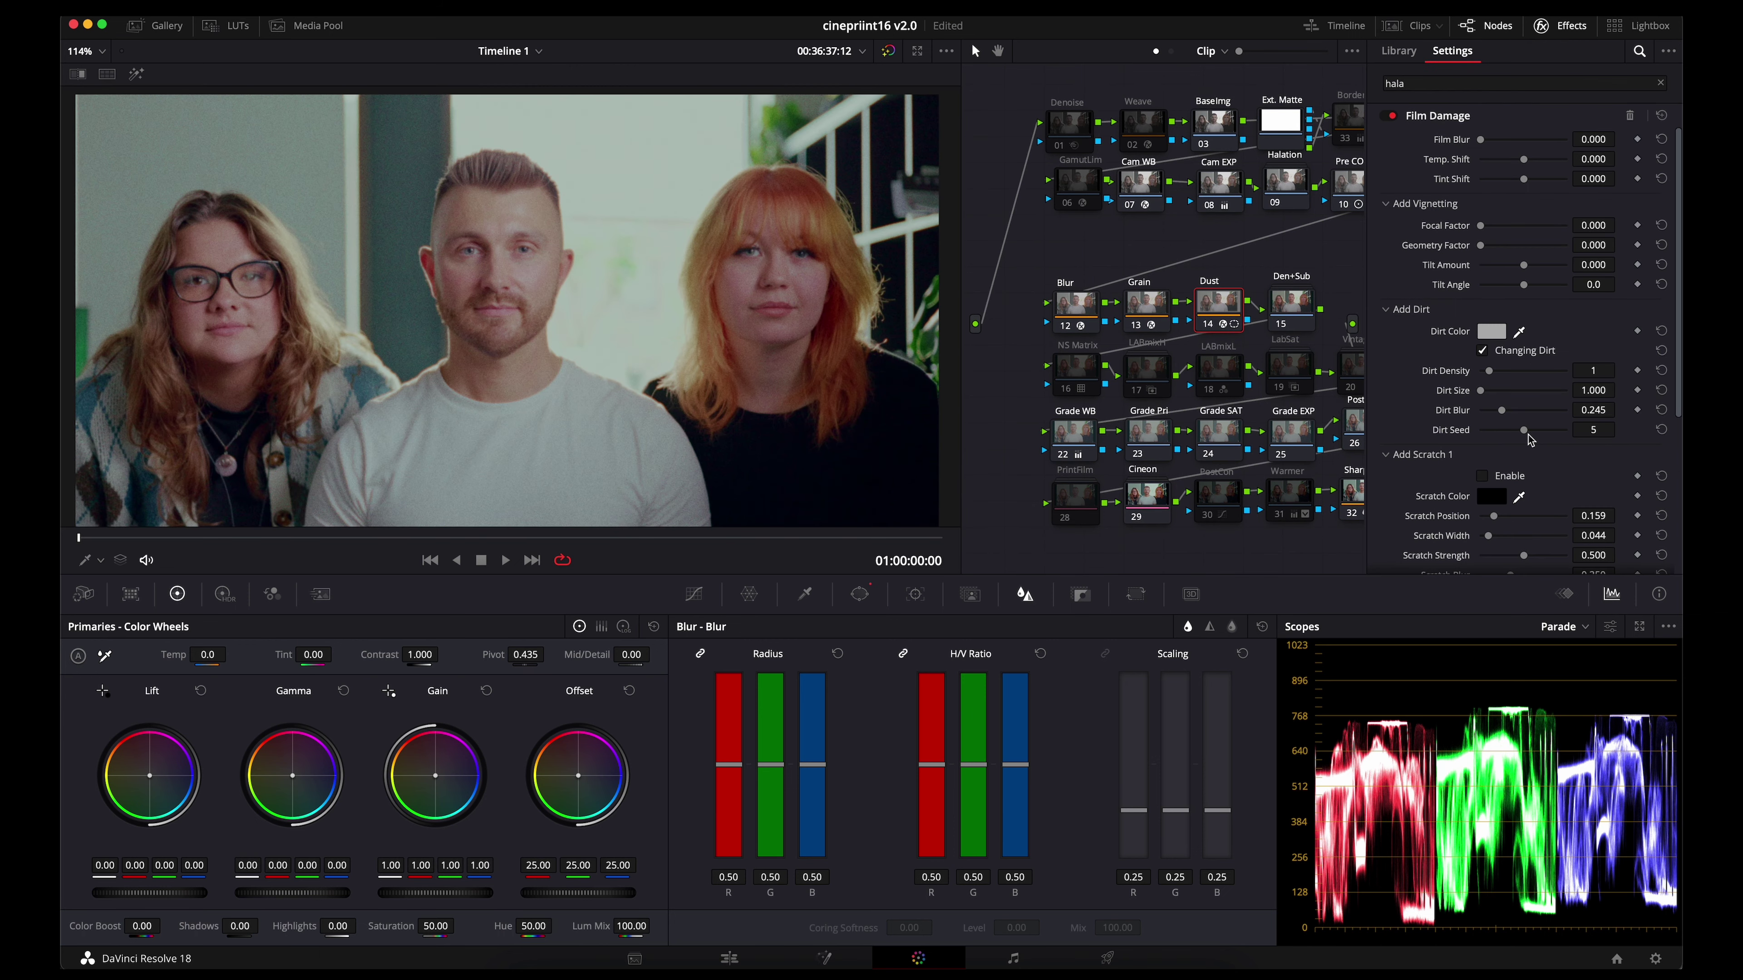
mouse_move(1494, 371)
left_mouse_down()
mouse_move(1534, 372)
mouse_move(1519, 372)
left_mouse_up()
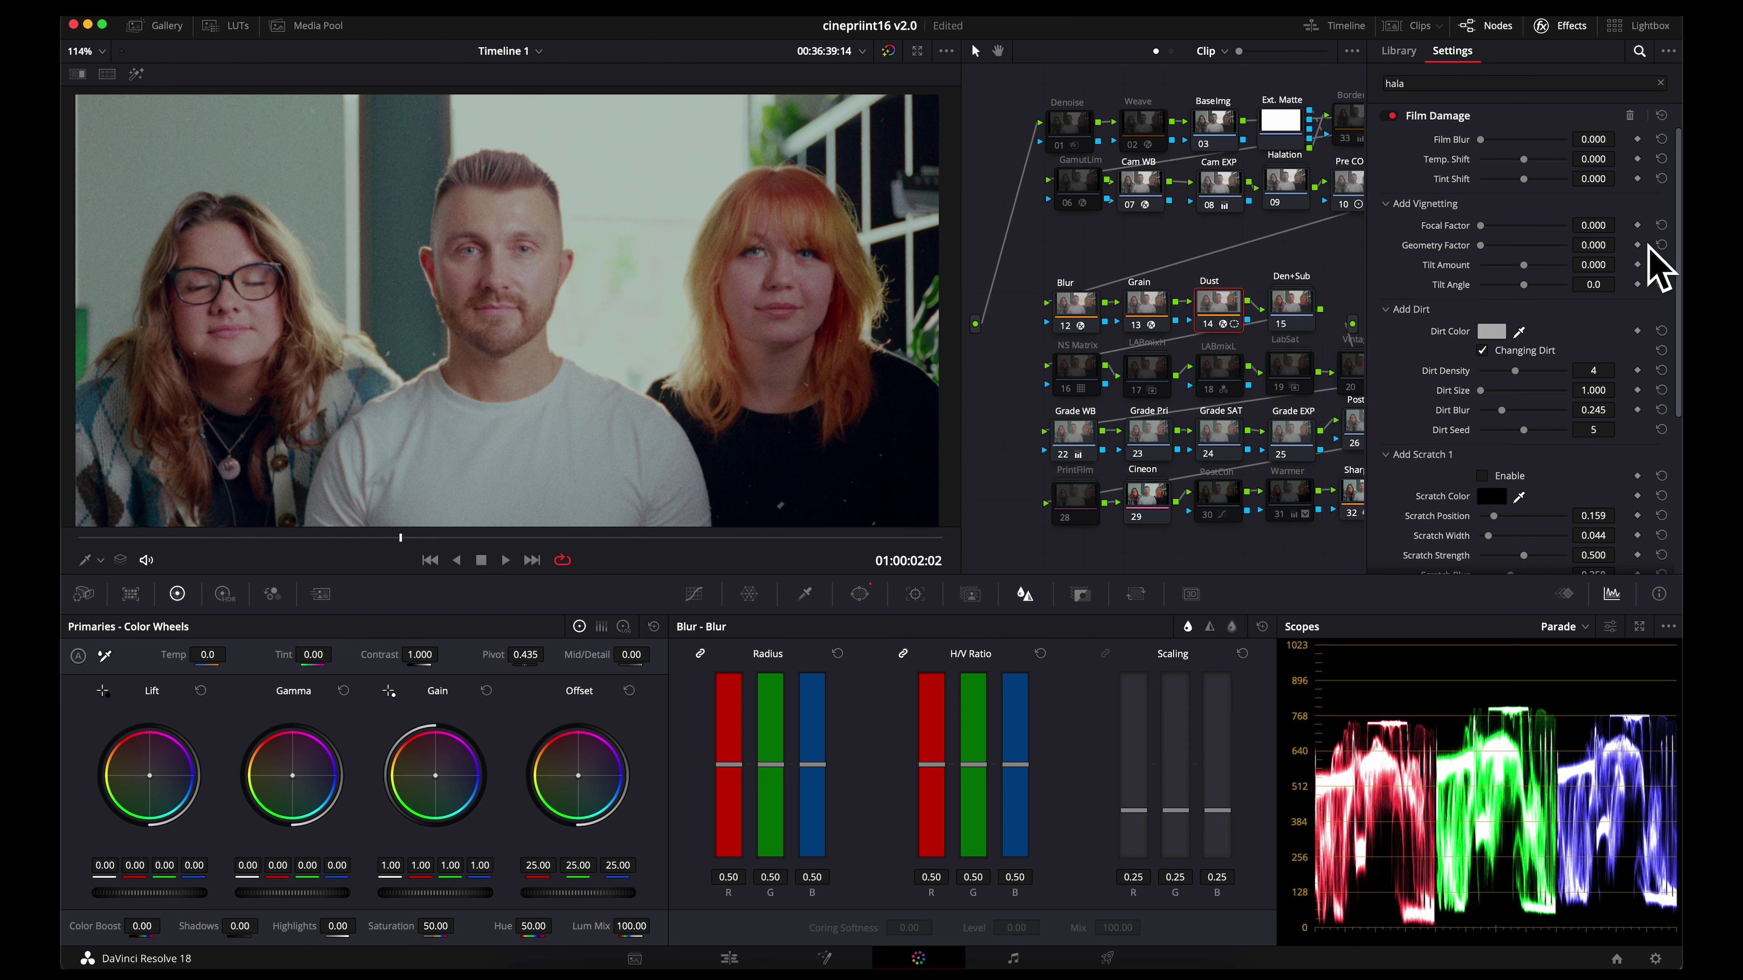
mouse_move(1513, 371)
left_mouse_down()
mouse_move(1533, 371)
mouse_move(1514, 392)
mouse_move(1563, 391)
mouse_move(1496, 419)
mouse_move(1480, 371)
left_mouse_up()
left_click_drag(1331, 258, 1280, 329)
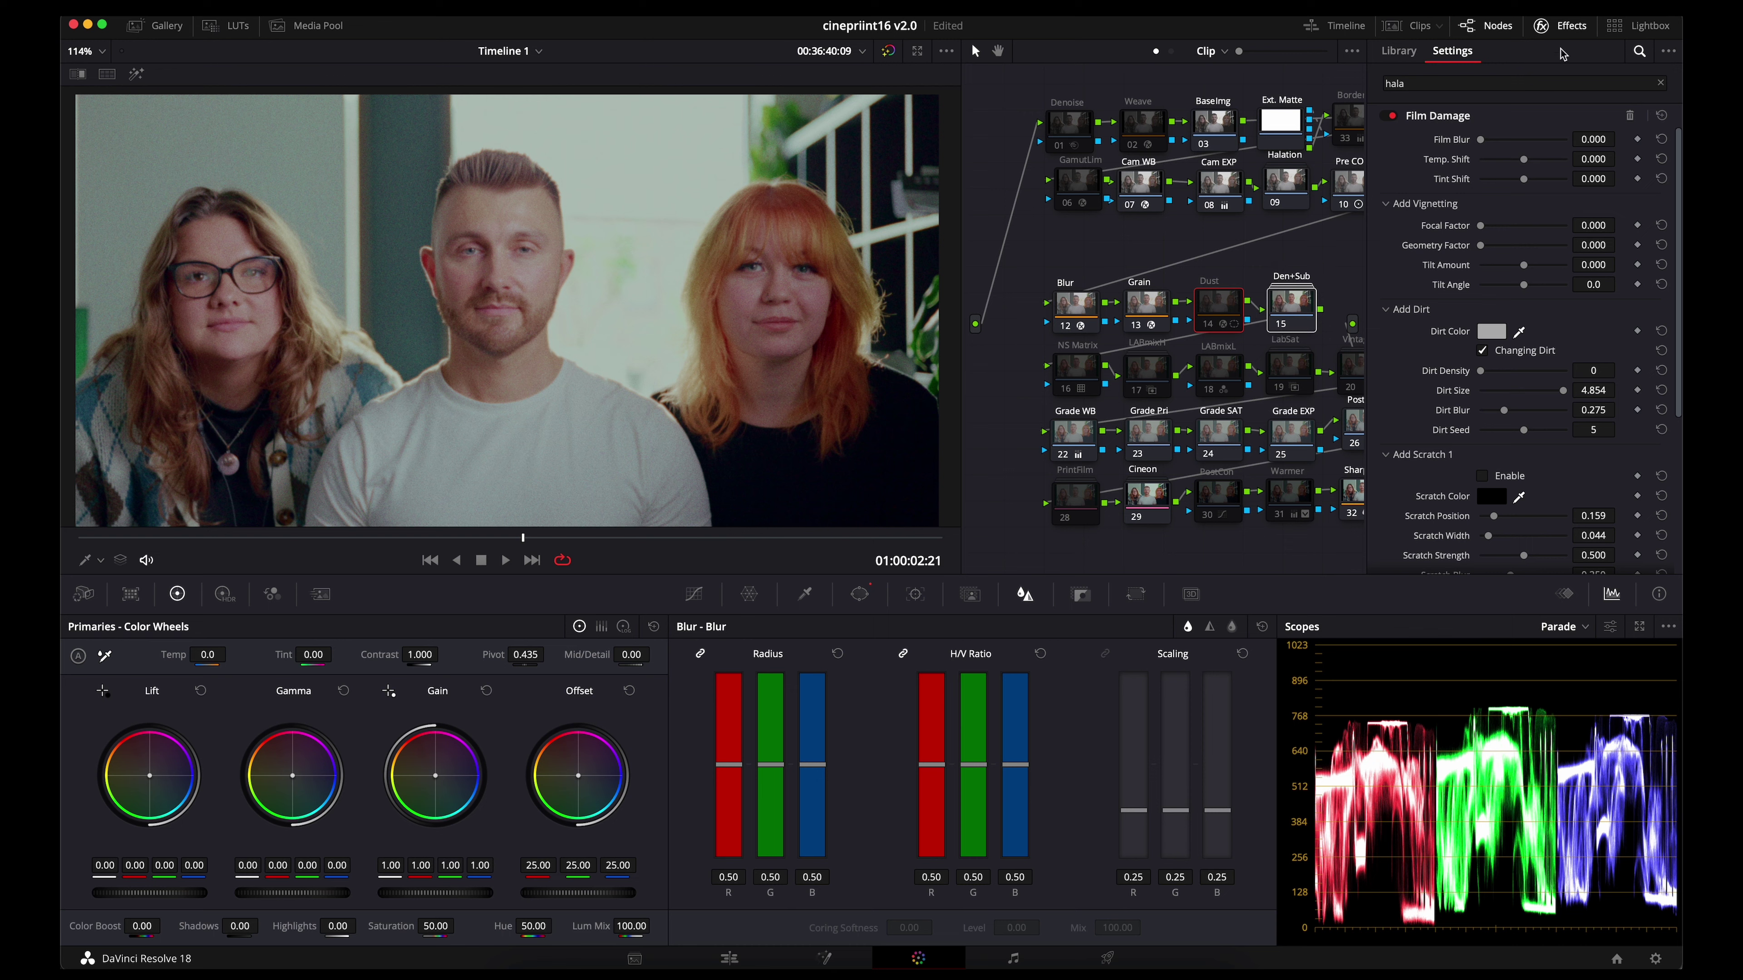
- Close the effect settings, return to the first frame and zoom the viewer in on the face
left_click(1561, 25)
key("Home")
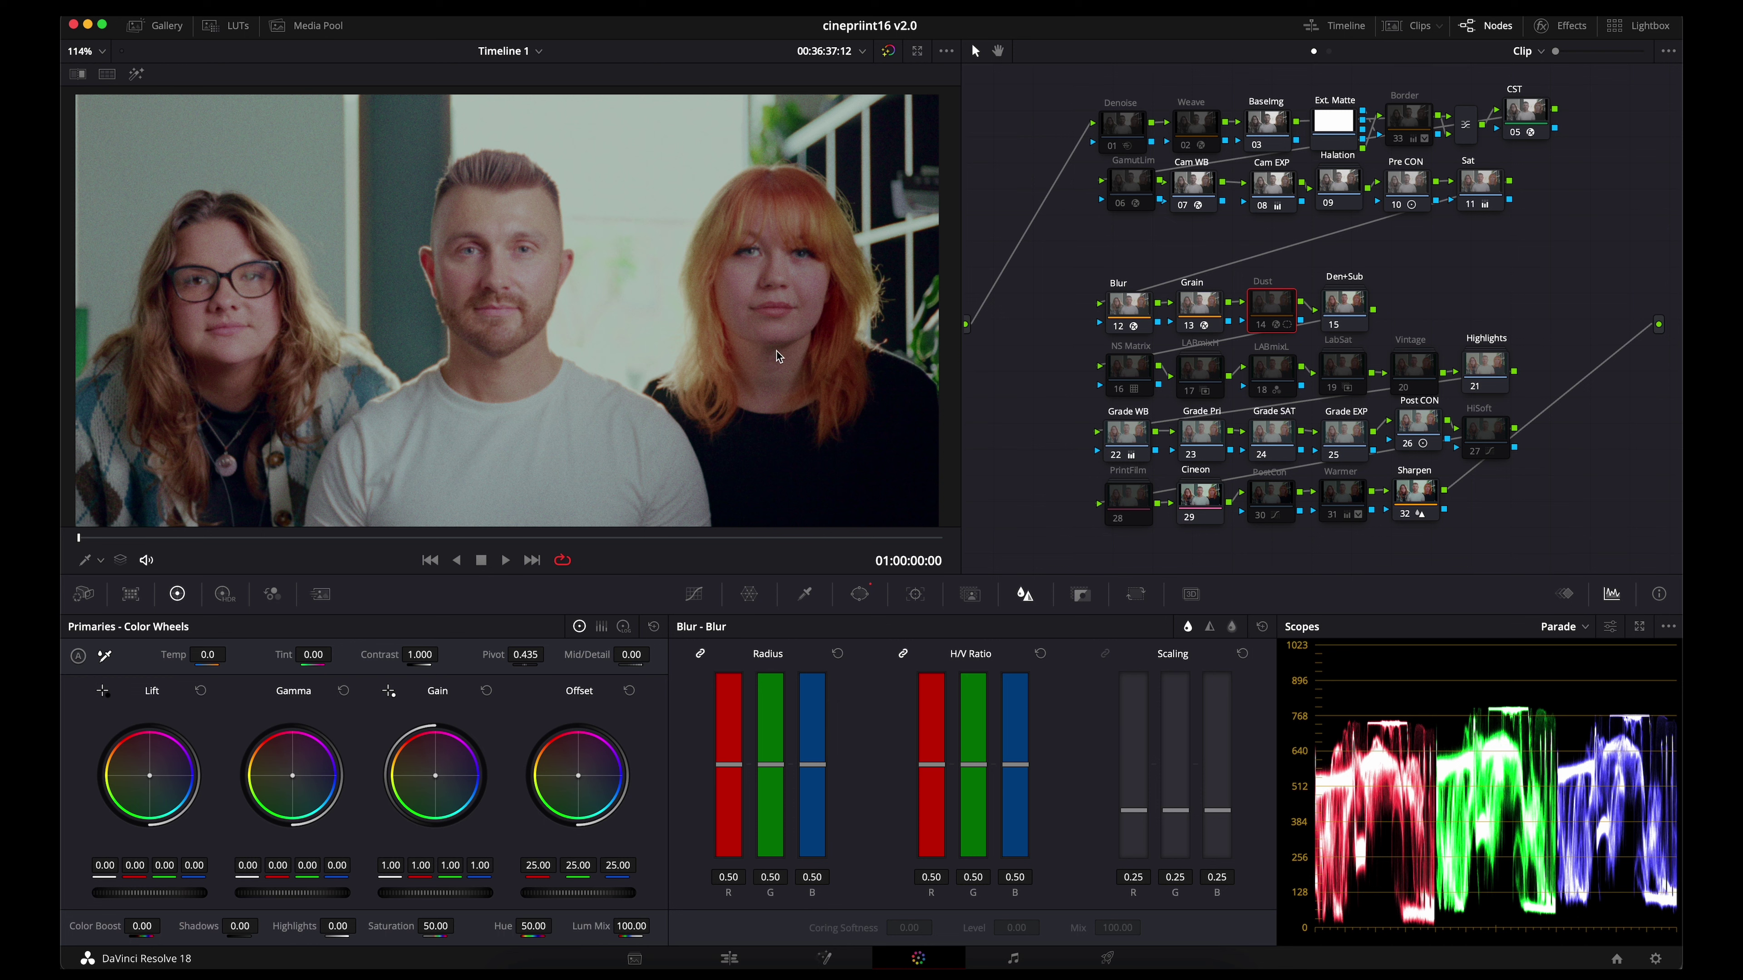
left_click_drag(1039, 342, 1444, 397)
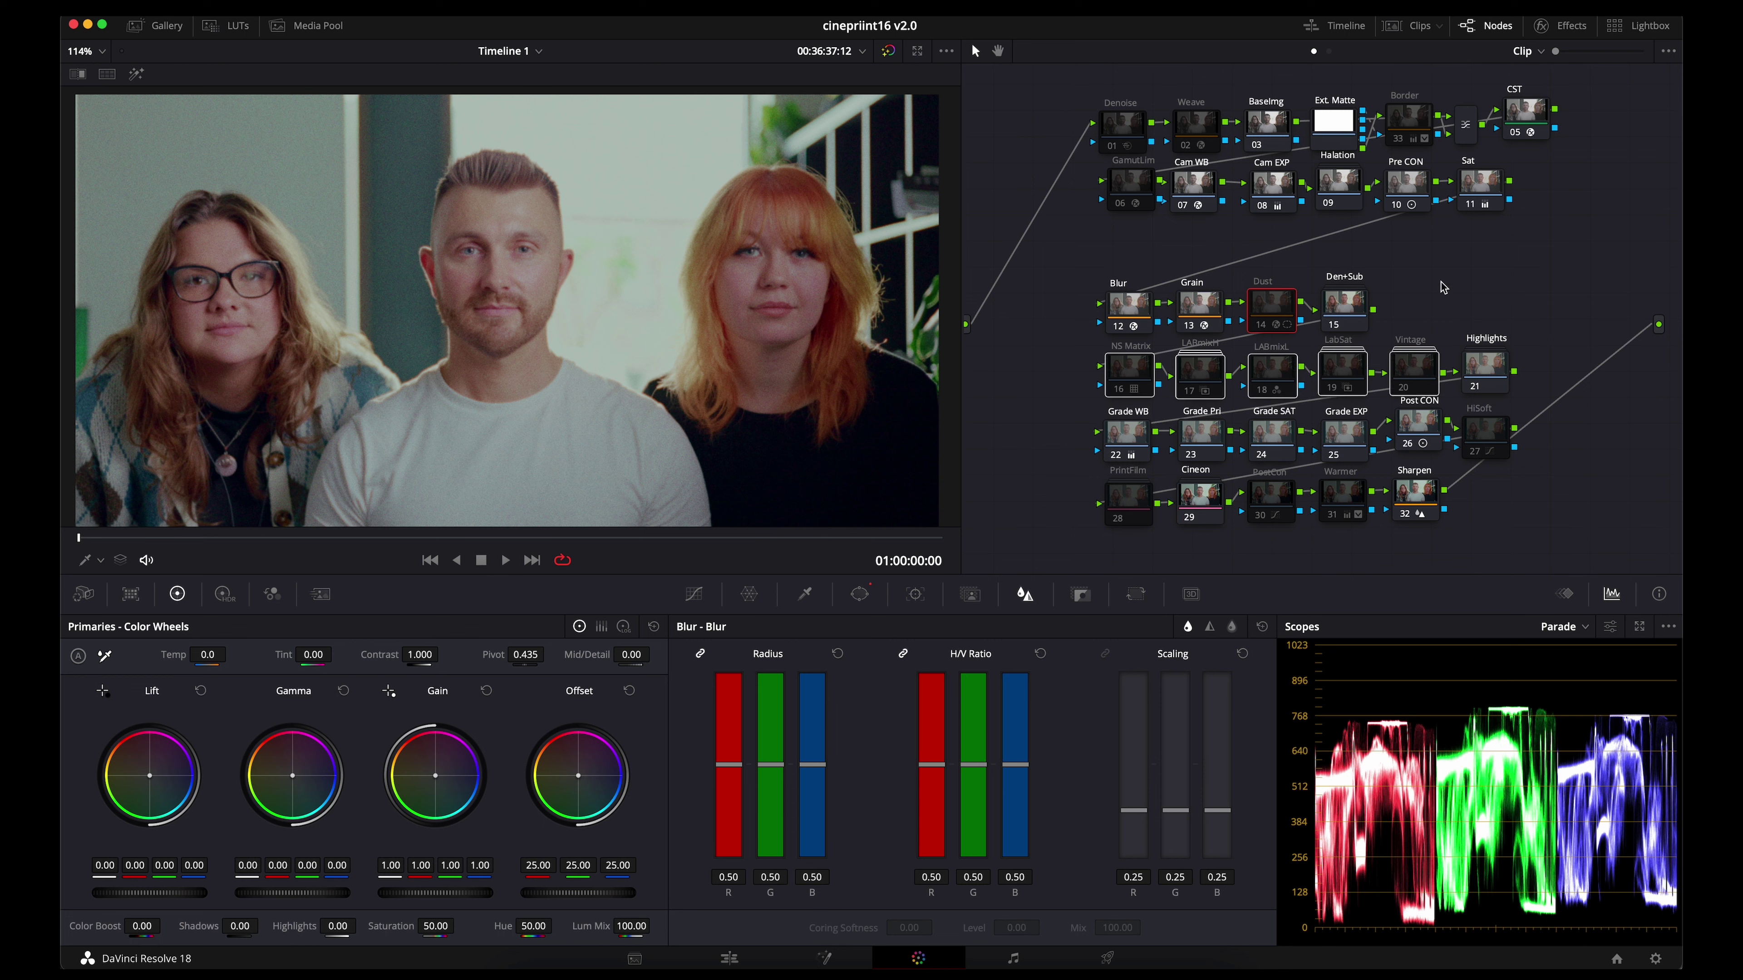
left_click(1478, 269)
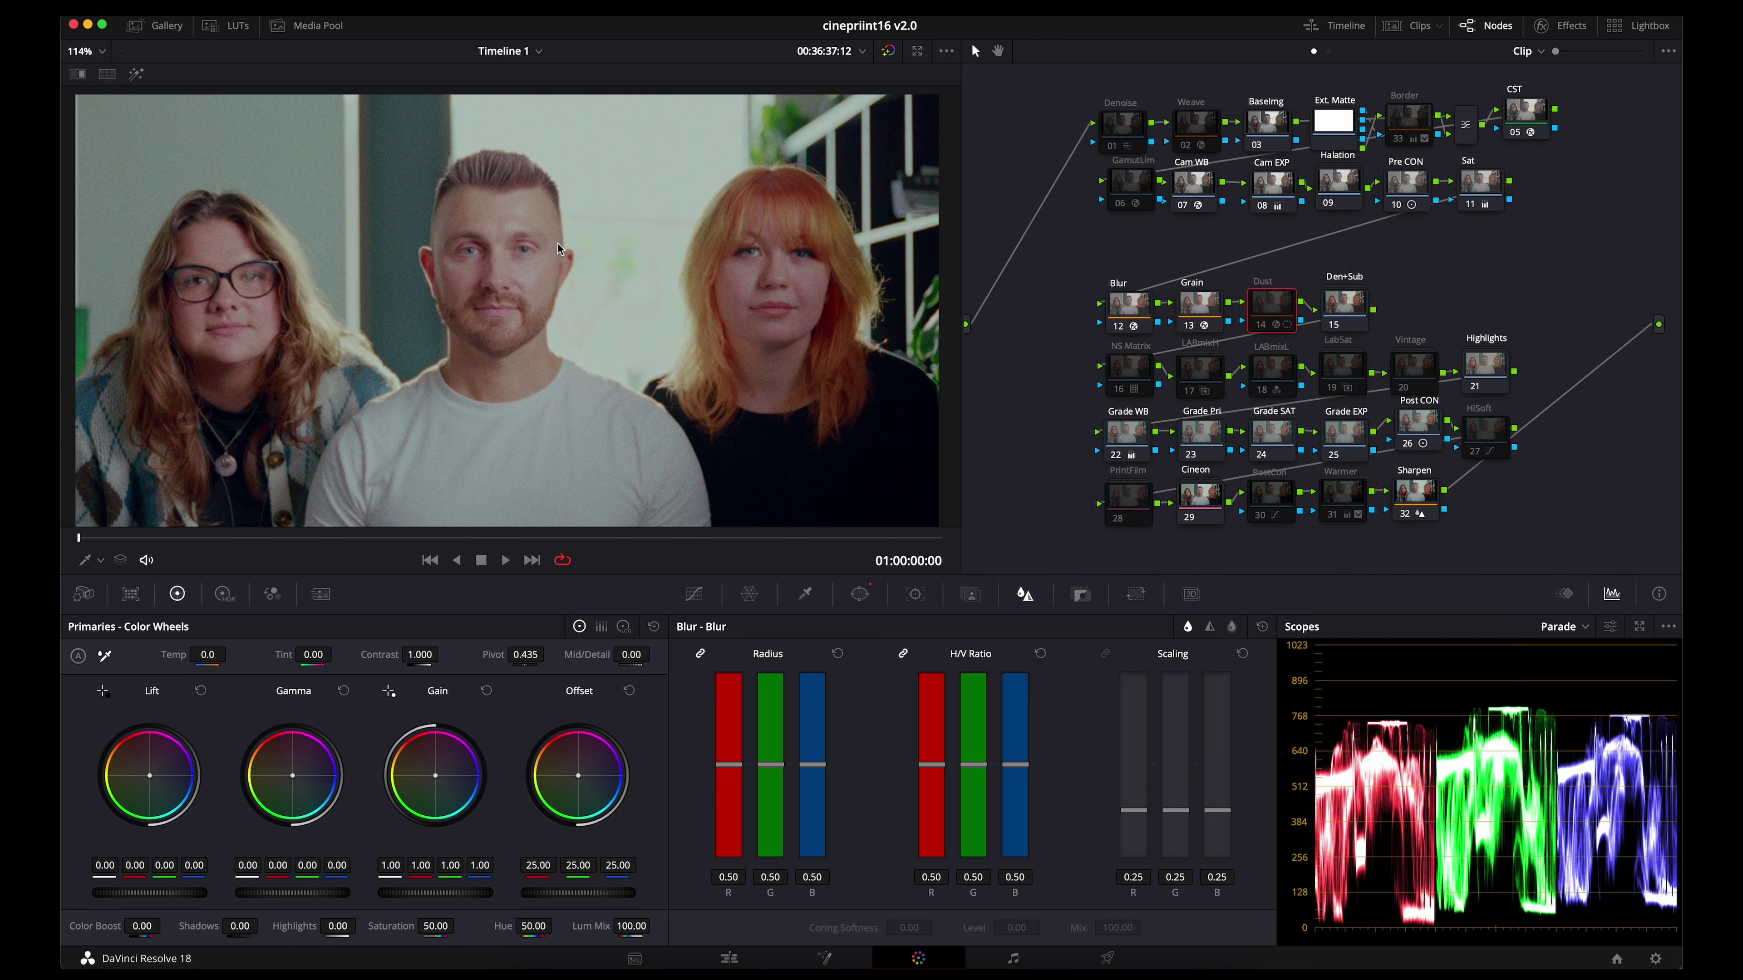
scroll(558, 261, "up", 5)
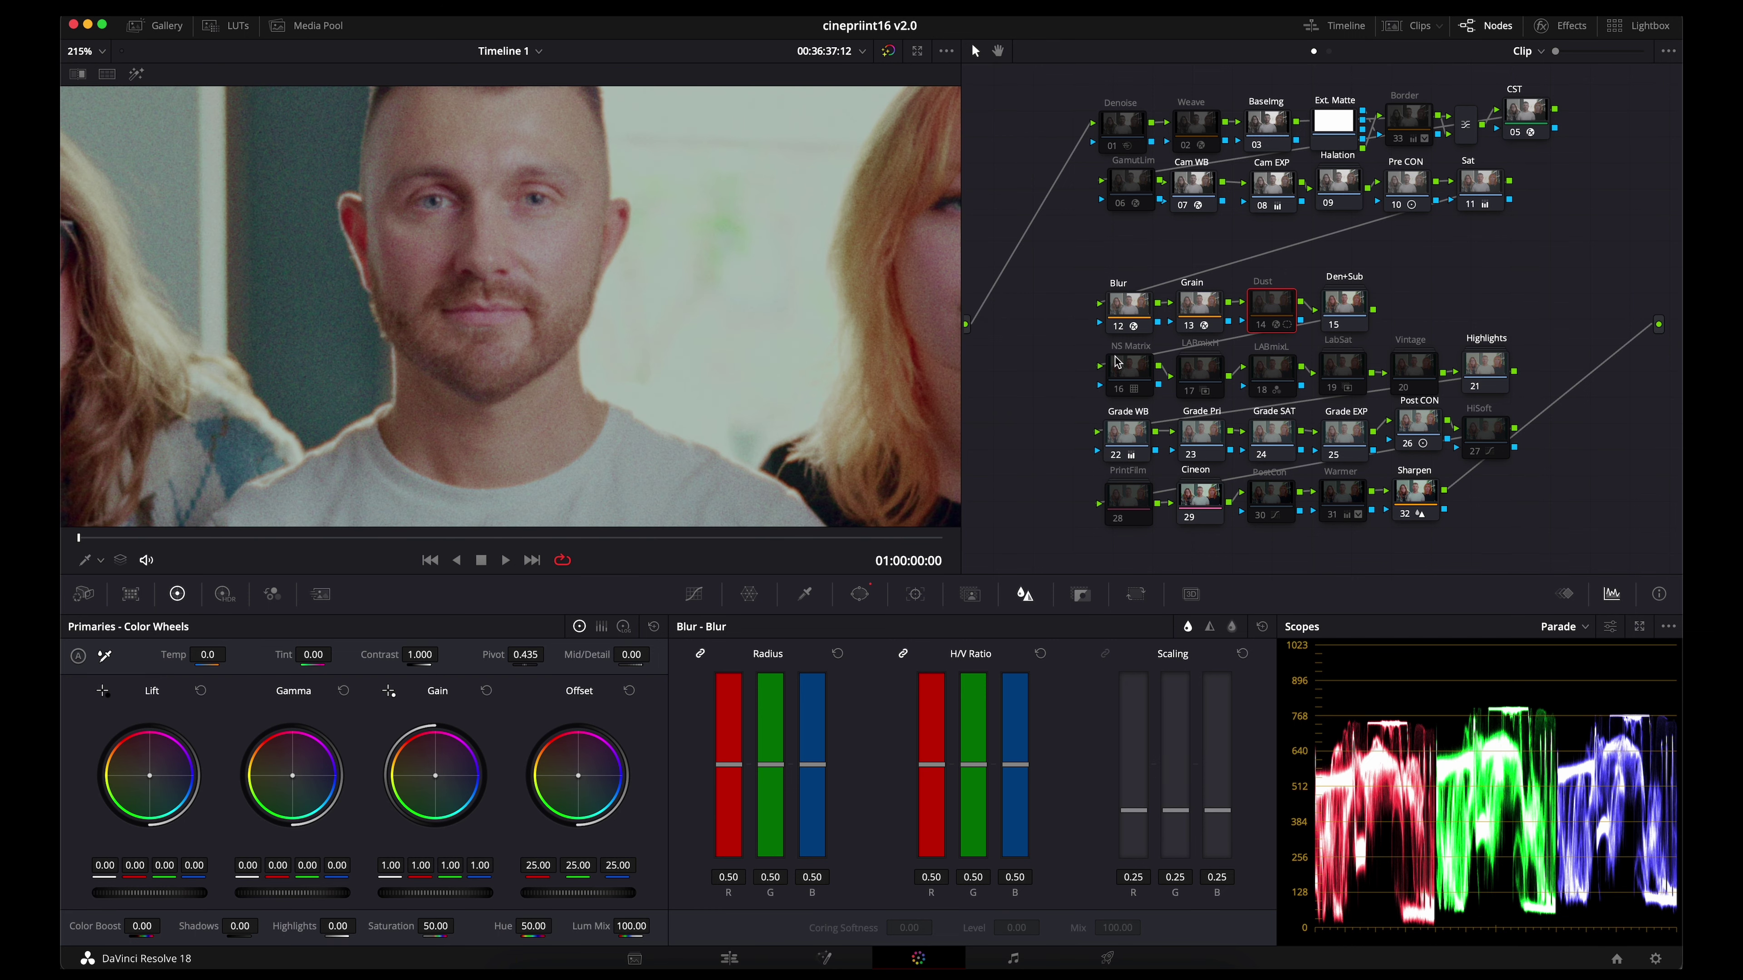
scroll(588, 344, "up", 4)
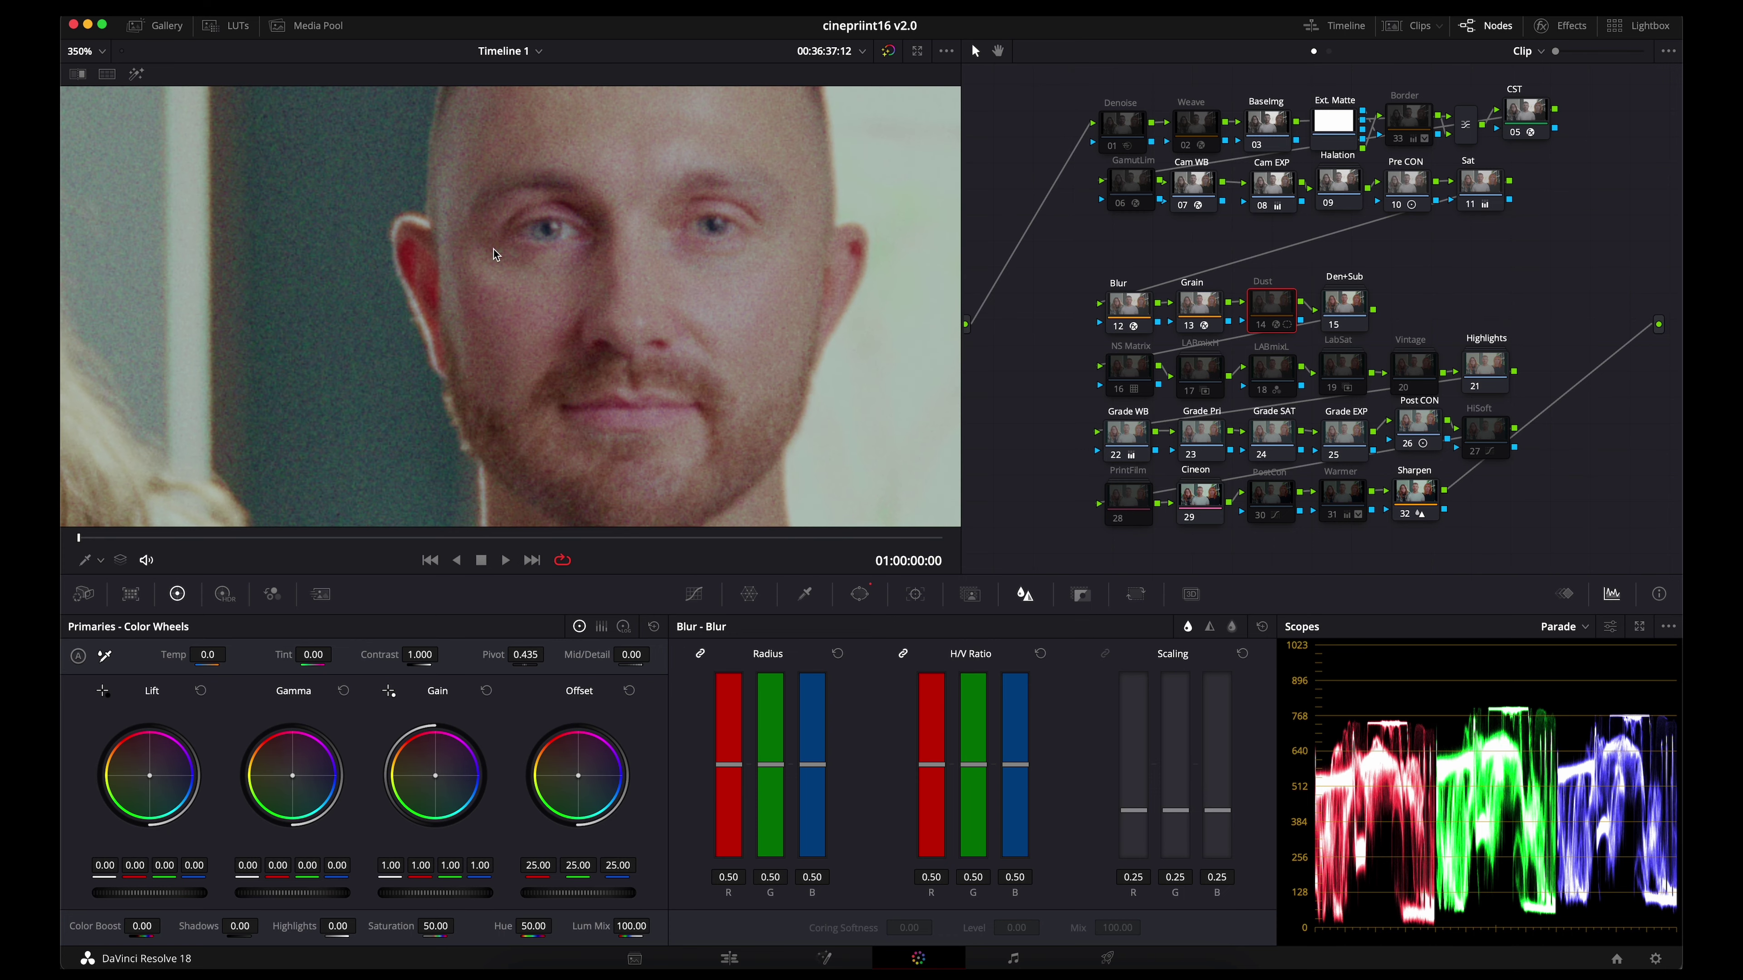
- Toggle the NS Matrix node to compare the face, leave it disabled, and move Highlights up
left_click_drag(1116, 356, 1138, 358)
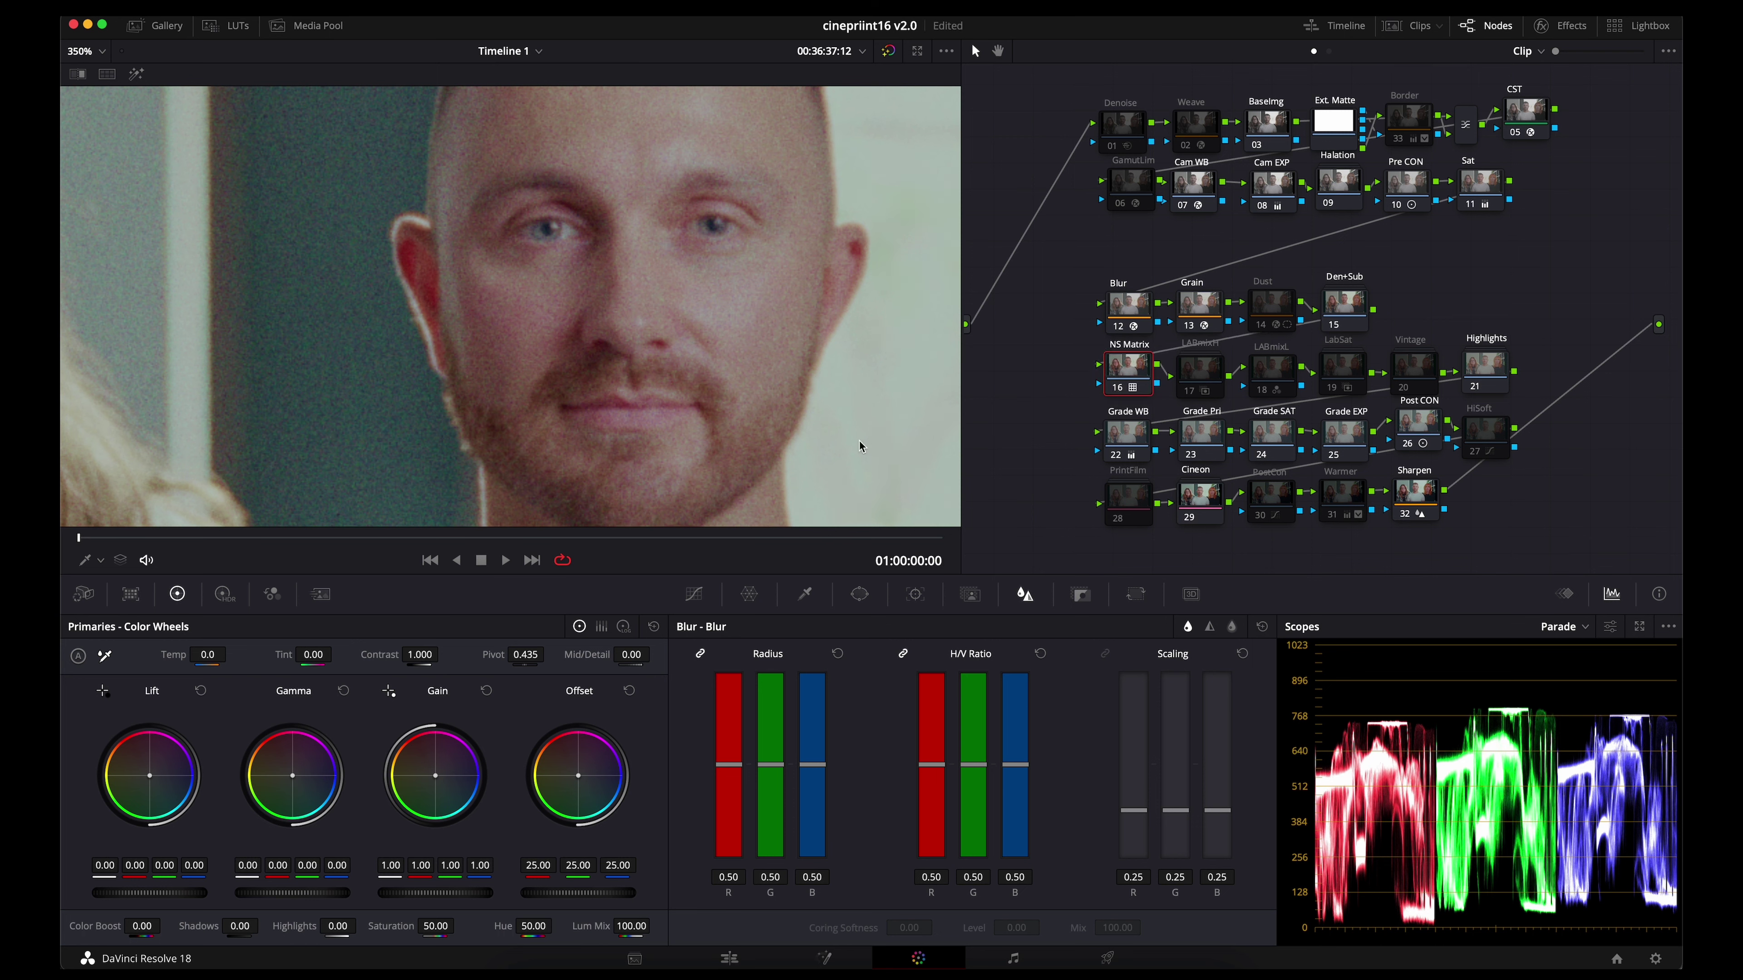
left_click(1118, 389)
key("ctrl+d")
scroll(595, 278, "down", 2)
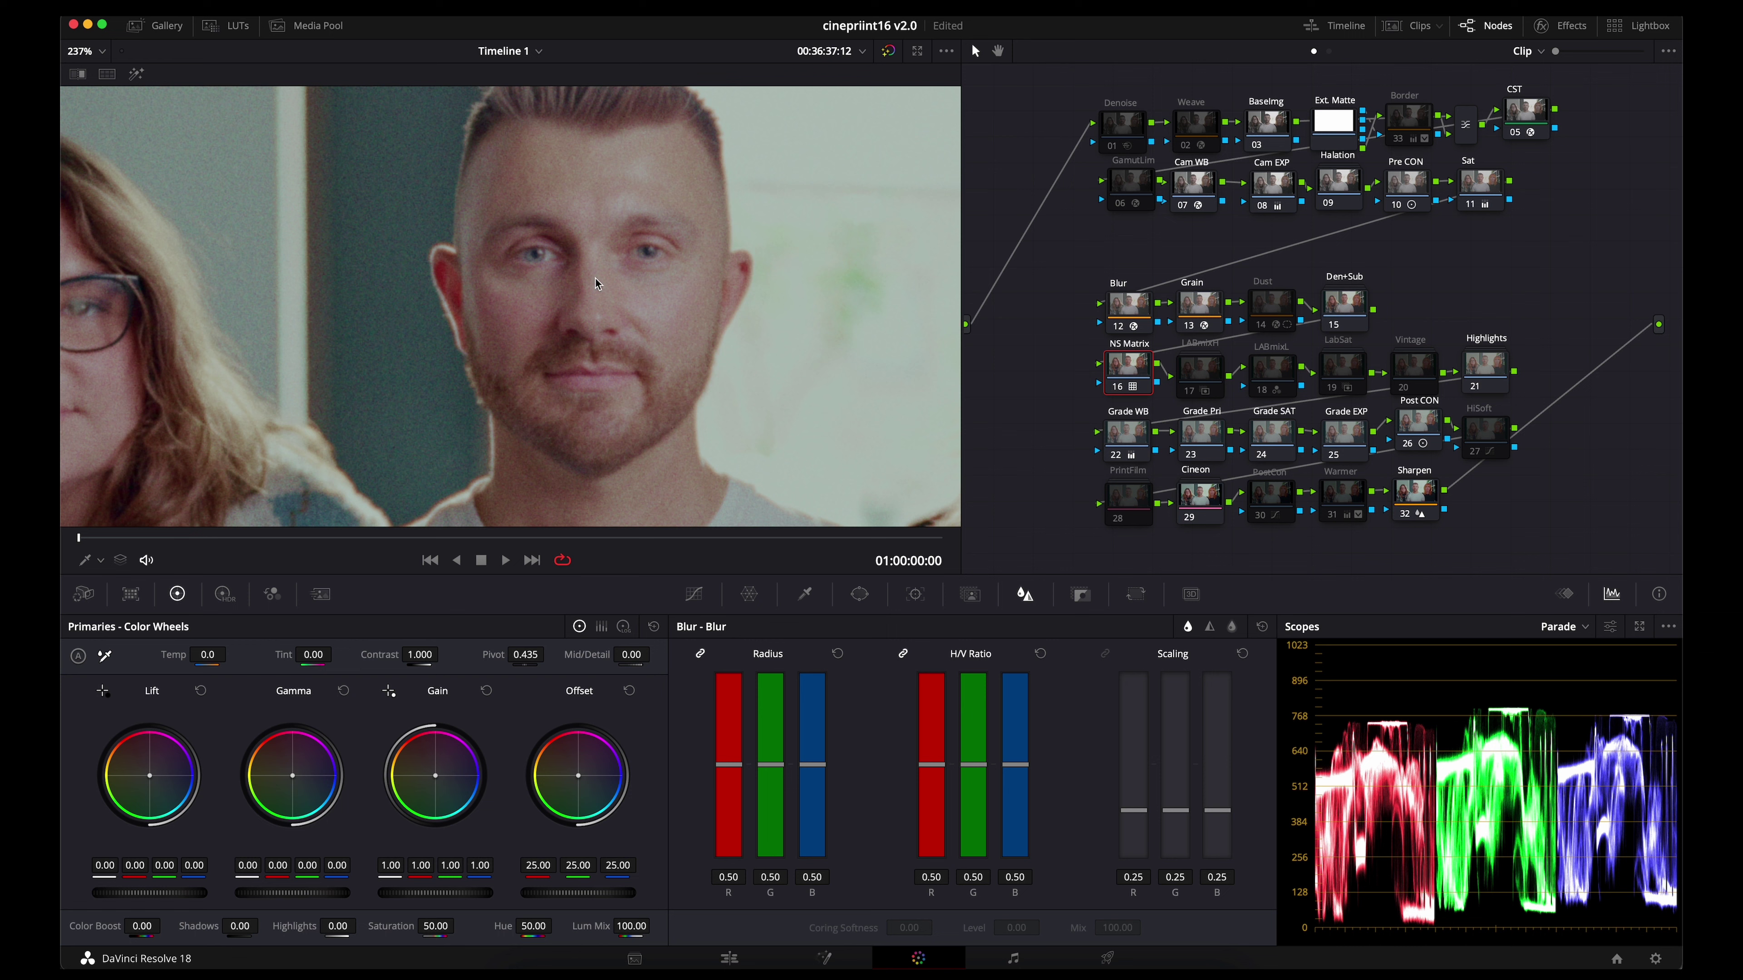
scroll(644, 246, "down", 4)
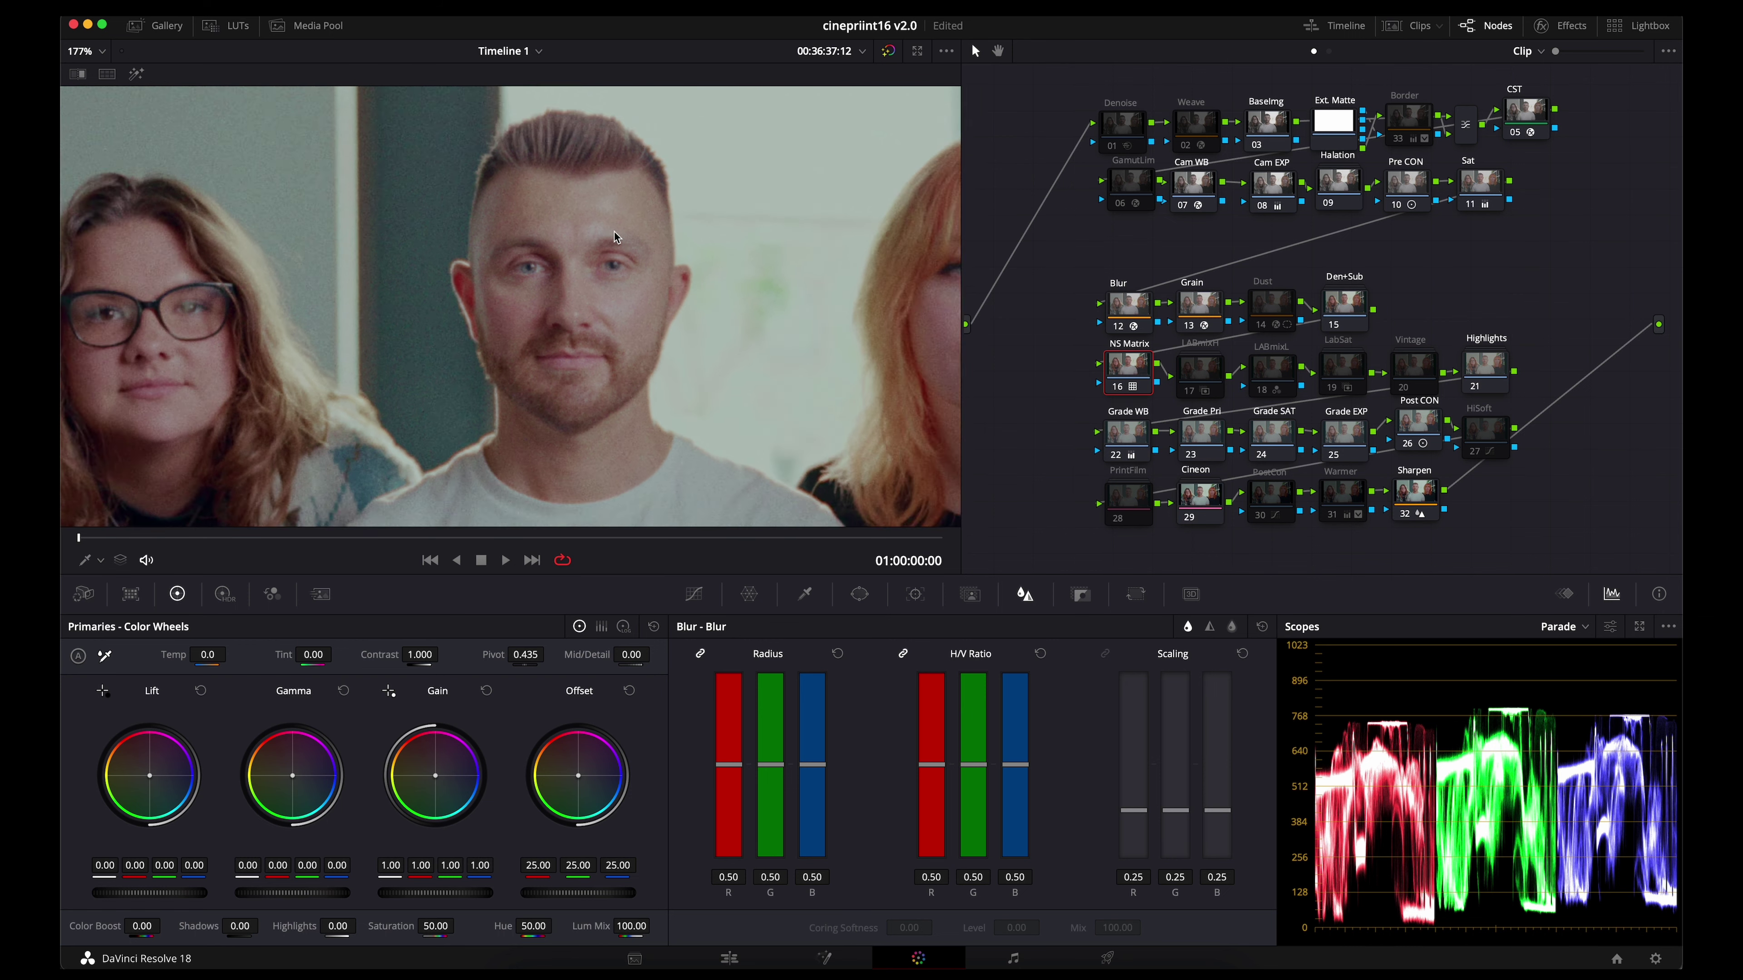
left_click(1115, 391)
key("ctrl+d")
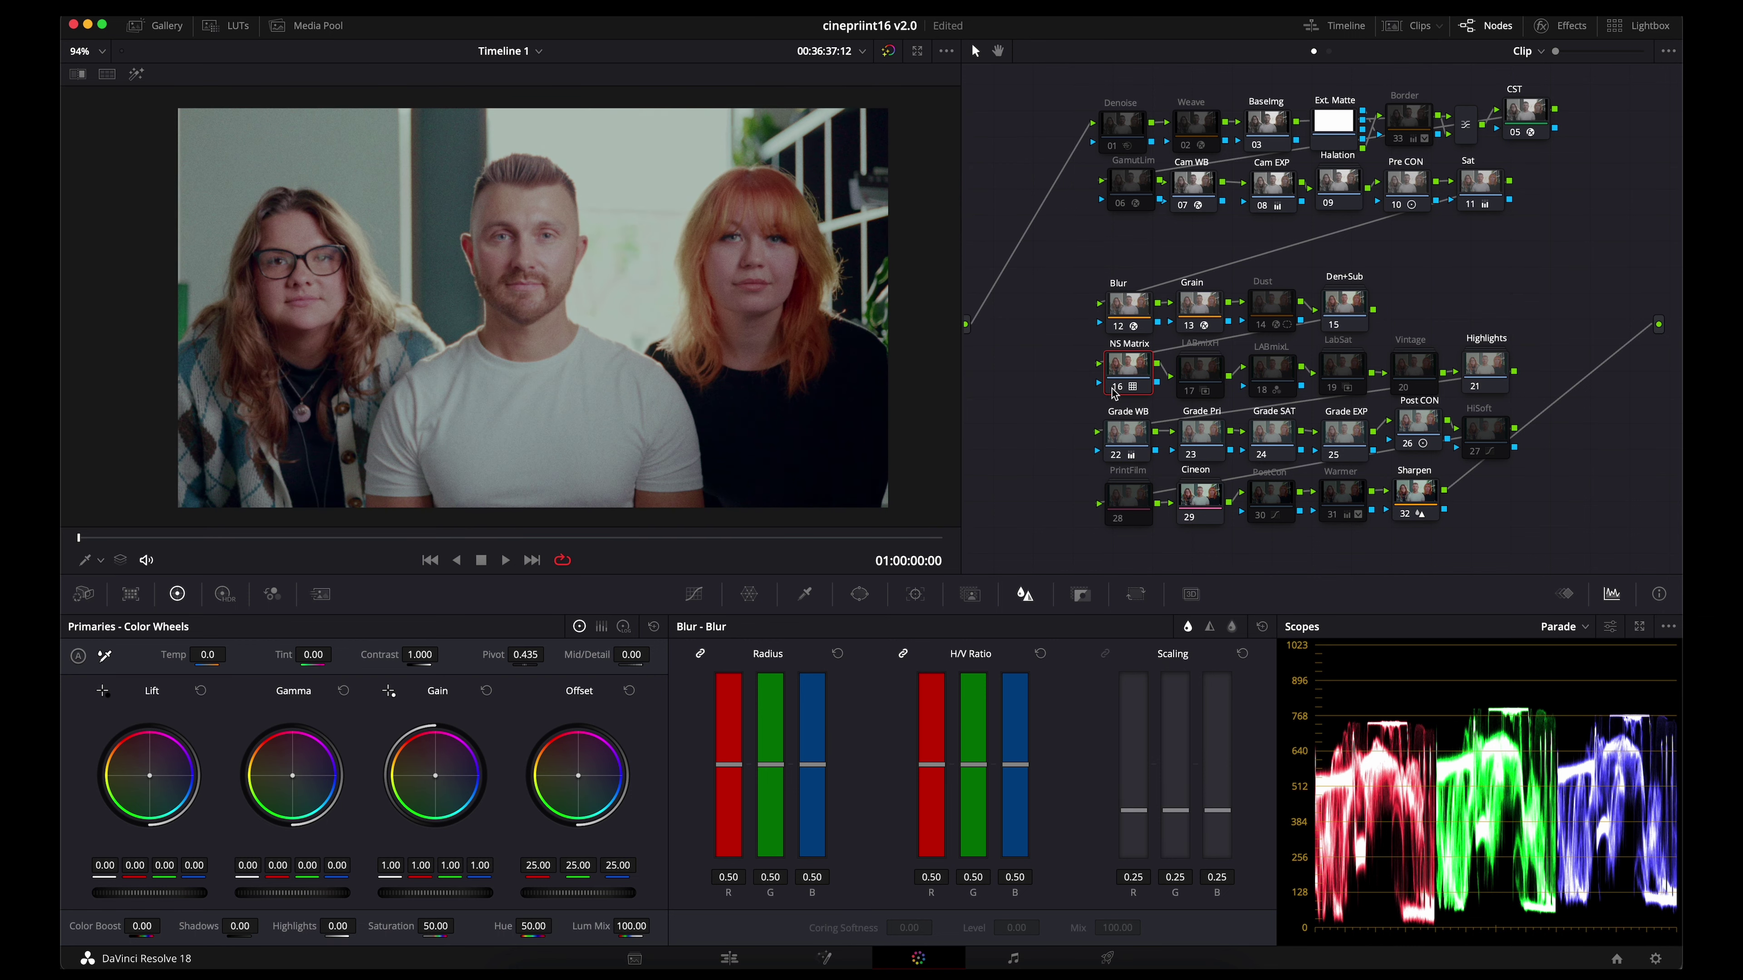
key("ctrl+d")
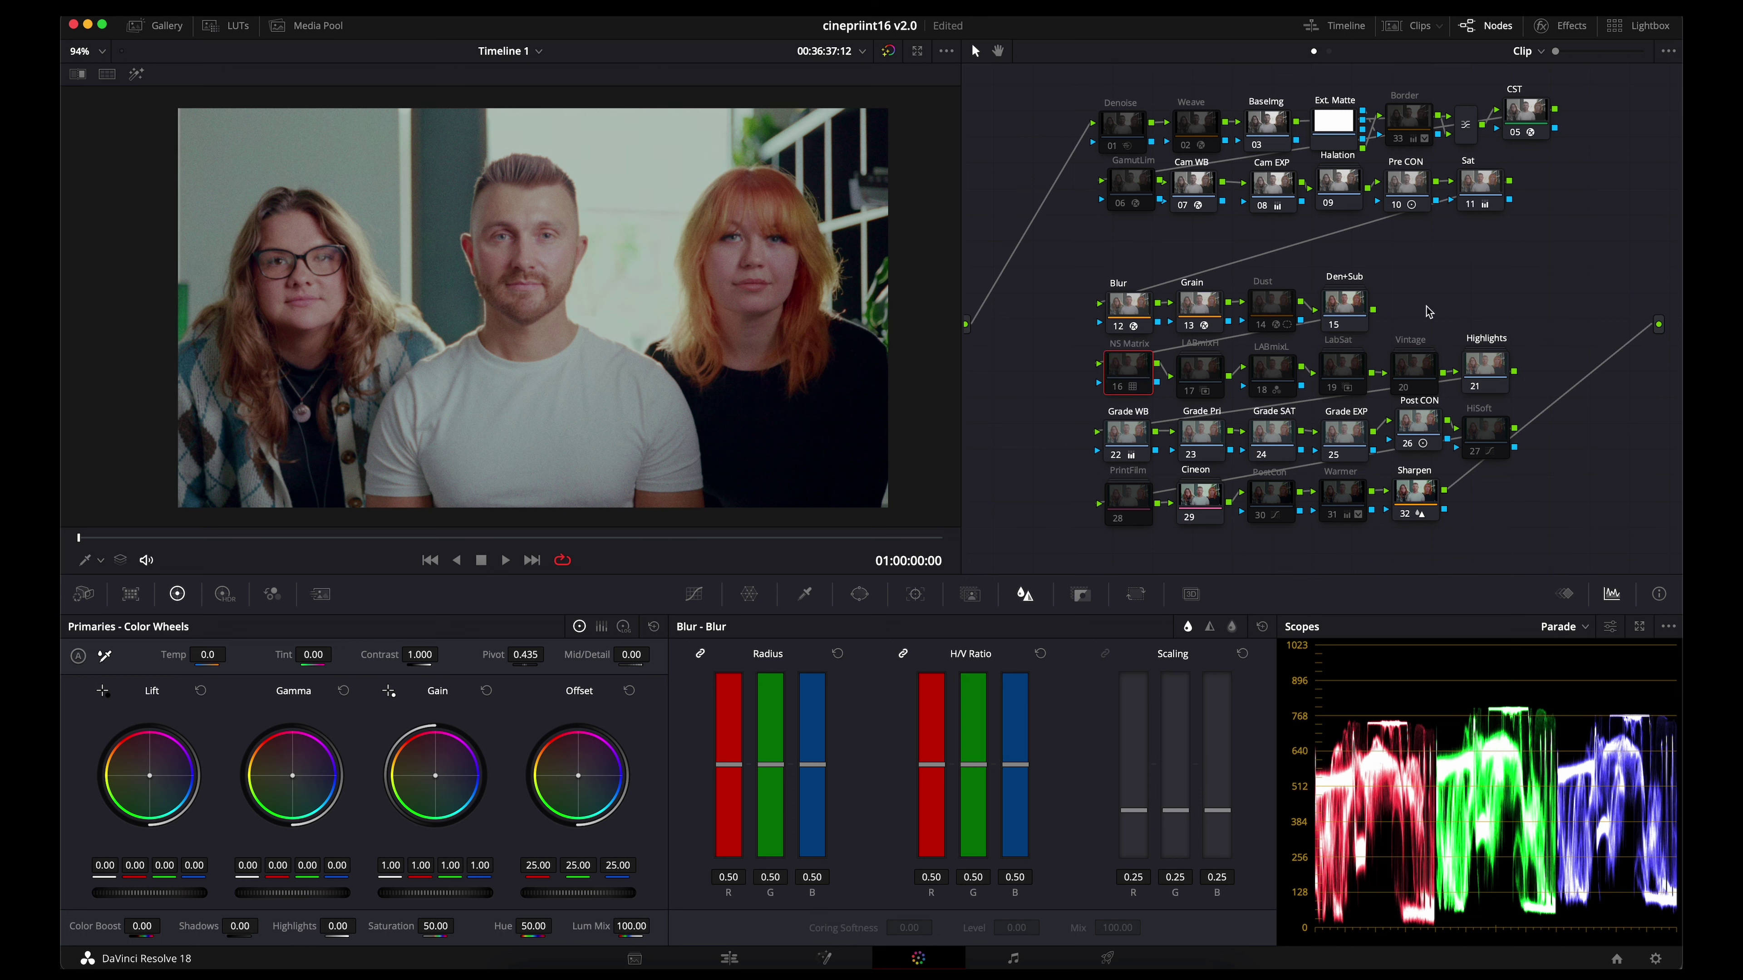
mouse_move(1436, 330)
left_mouse_down()
mouse_move(1188, 405)
mouse_move(1365, 358)
mouse_move(1441, 310)
left_mouse_up()
left_click_drag(1484, 374, 1490, 355)
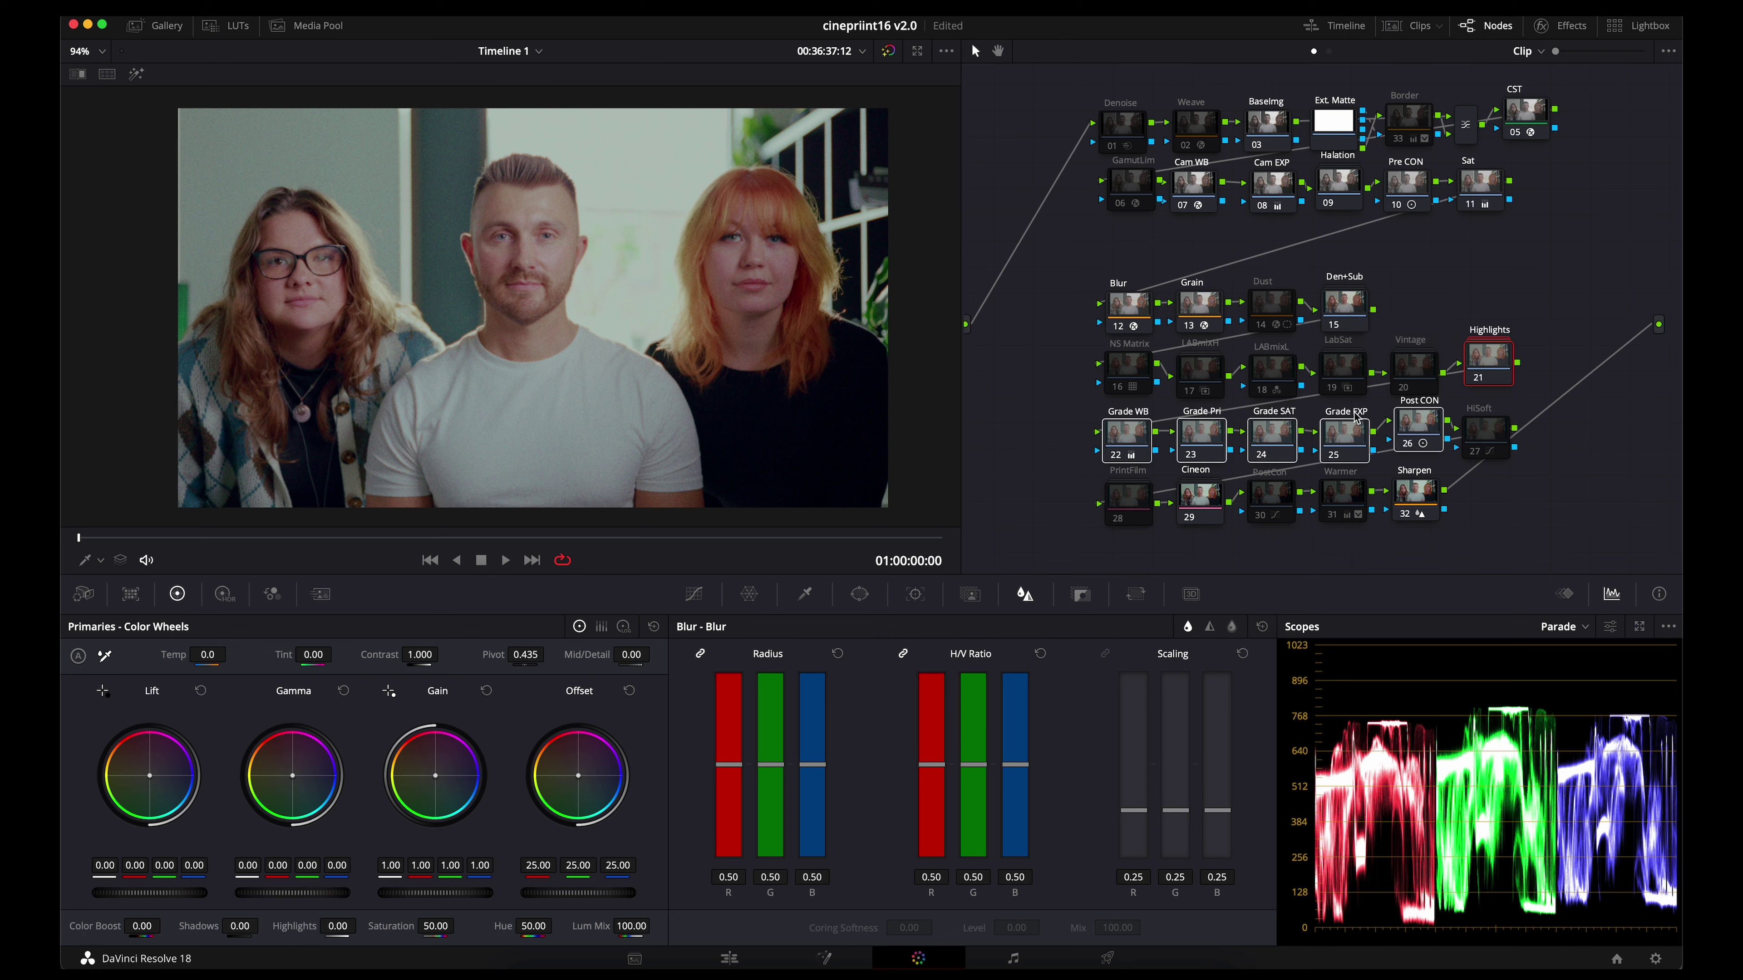
- Reset the Grade WB offset to neutral, then undo to keep its 23.14/24.91/26.38 warming
left_click(1127, 434)
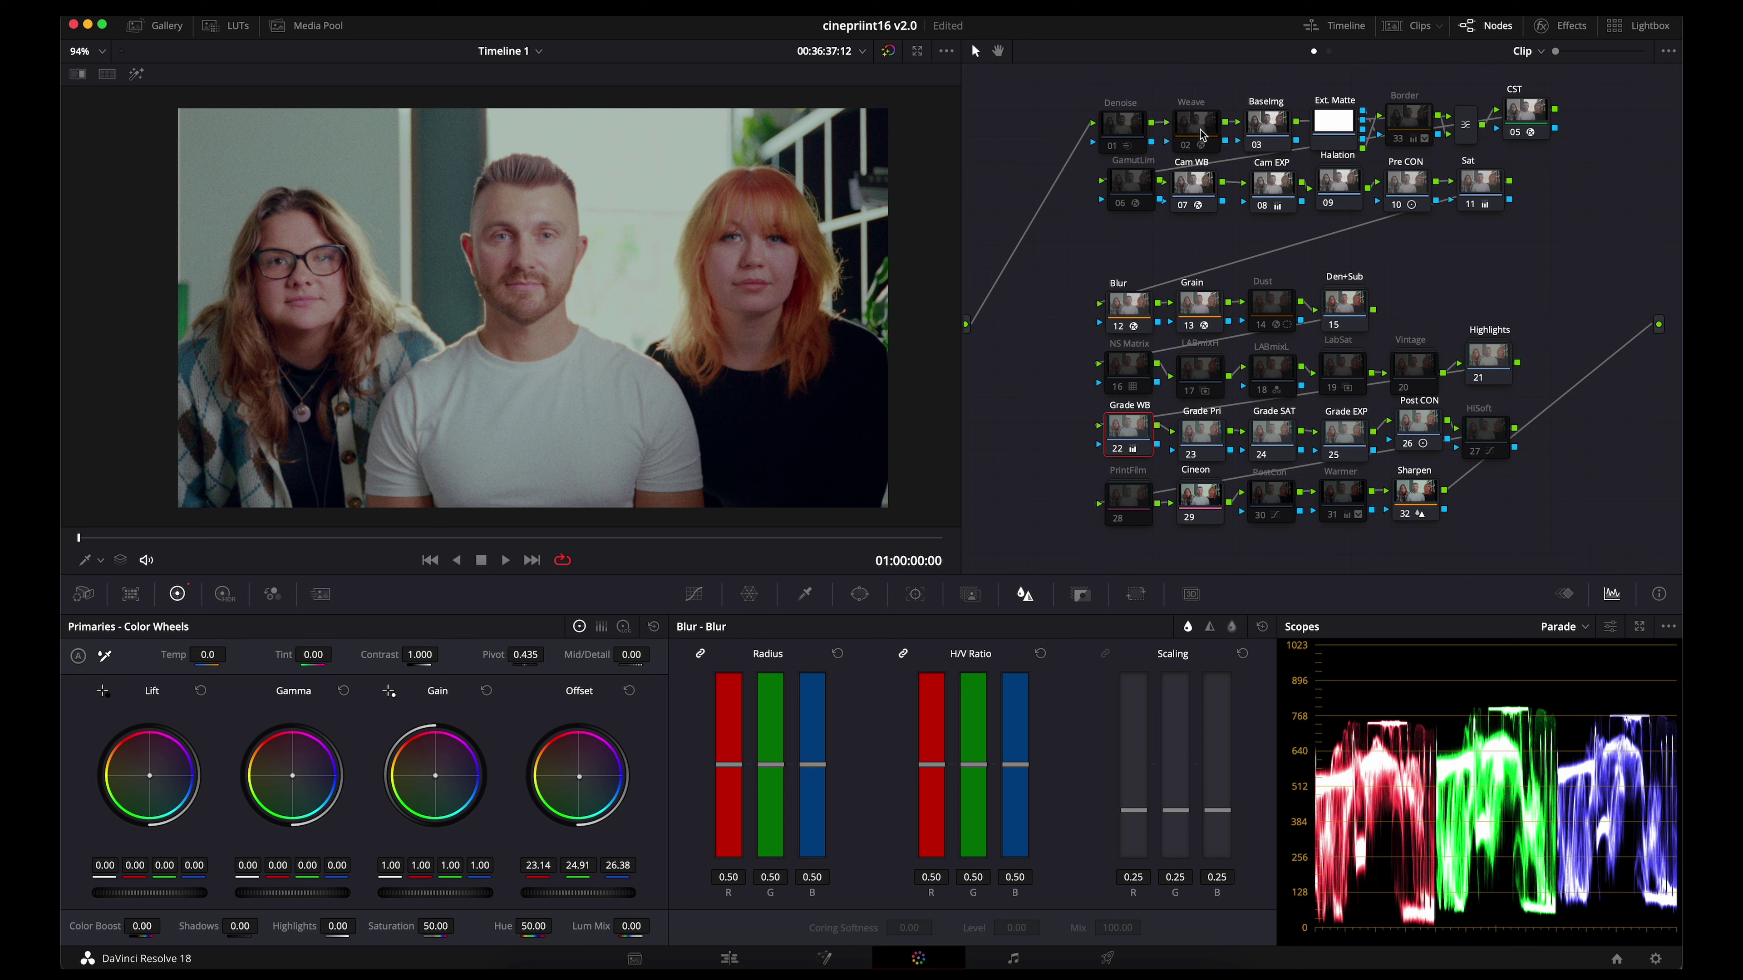
left_click(1187, 185)
left_click(1117, 442)
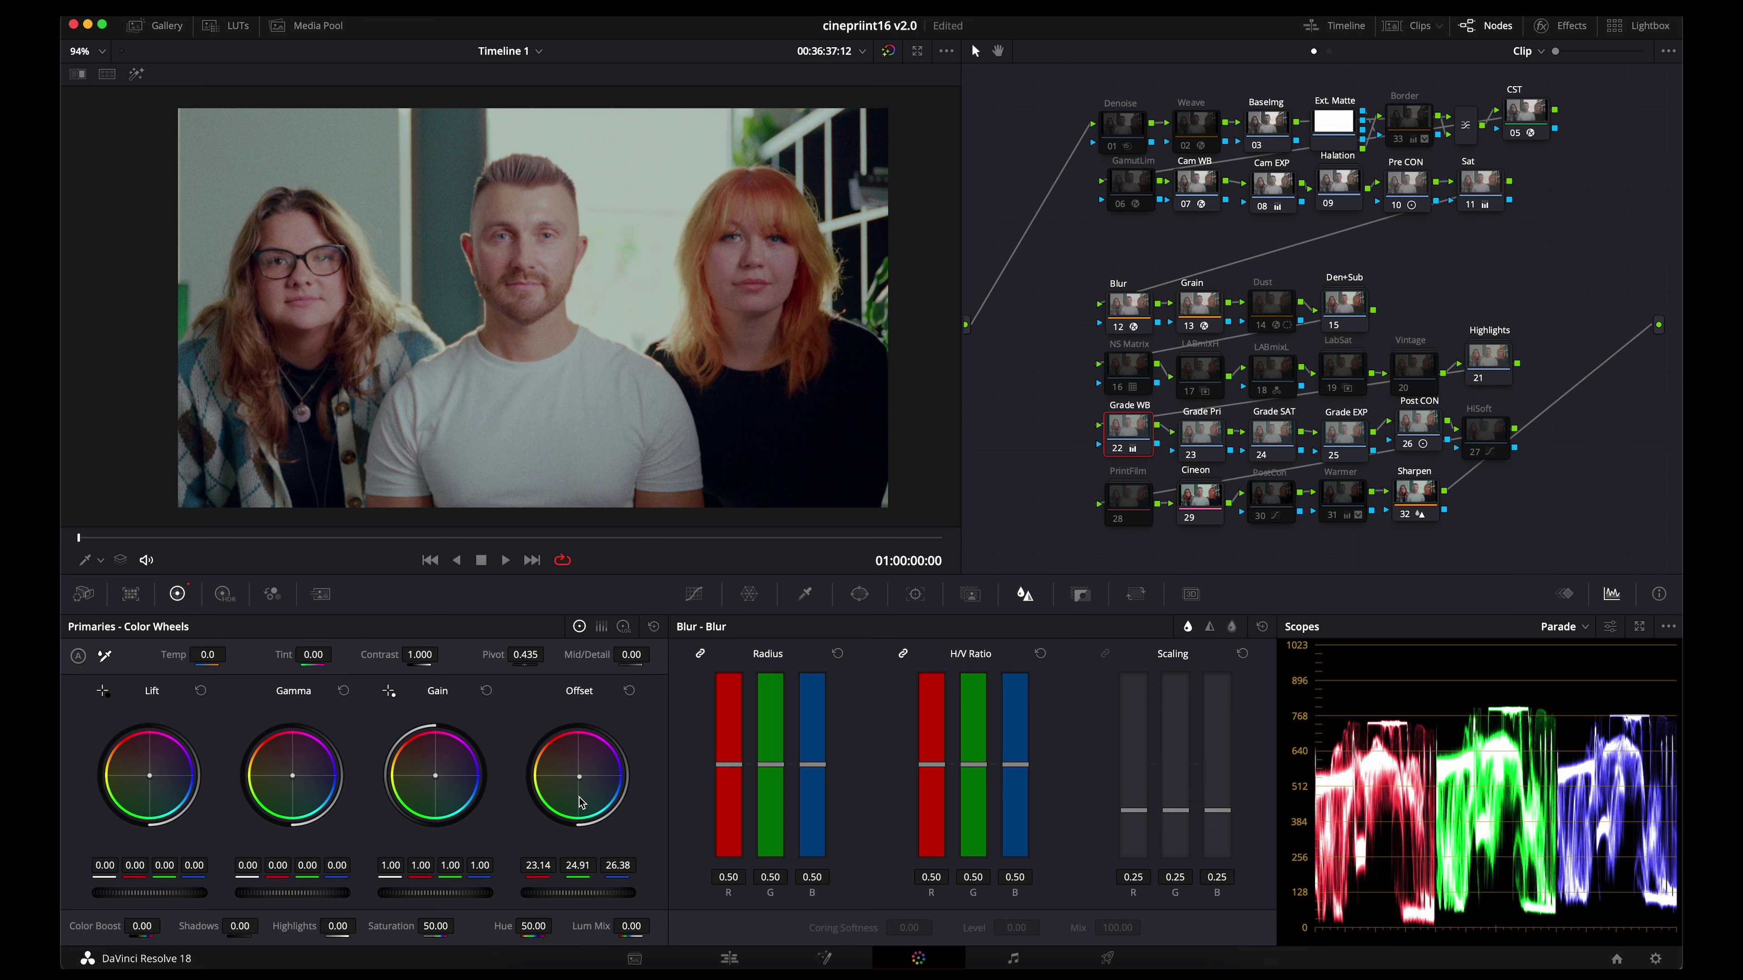
left_click(629, 691)
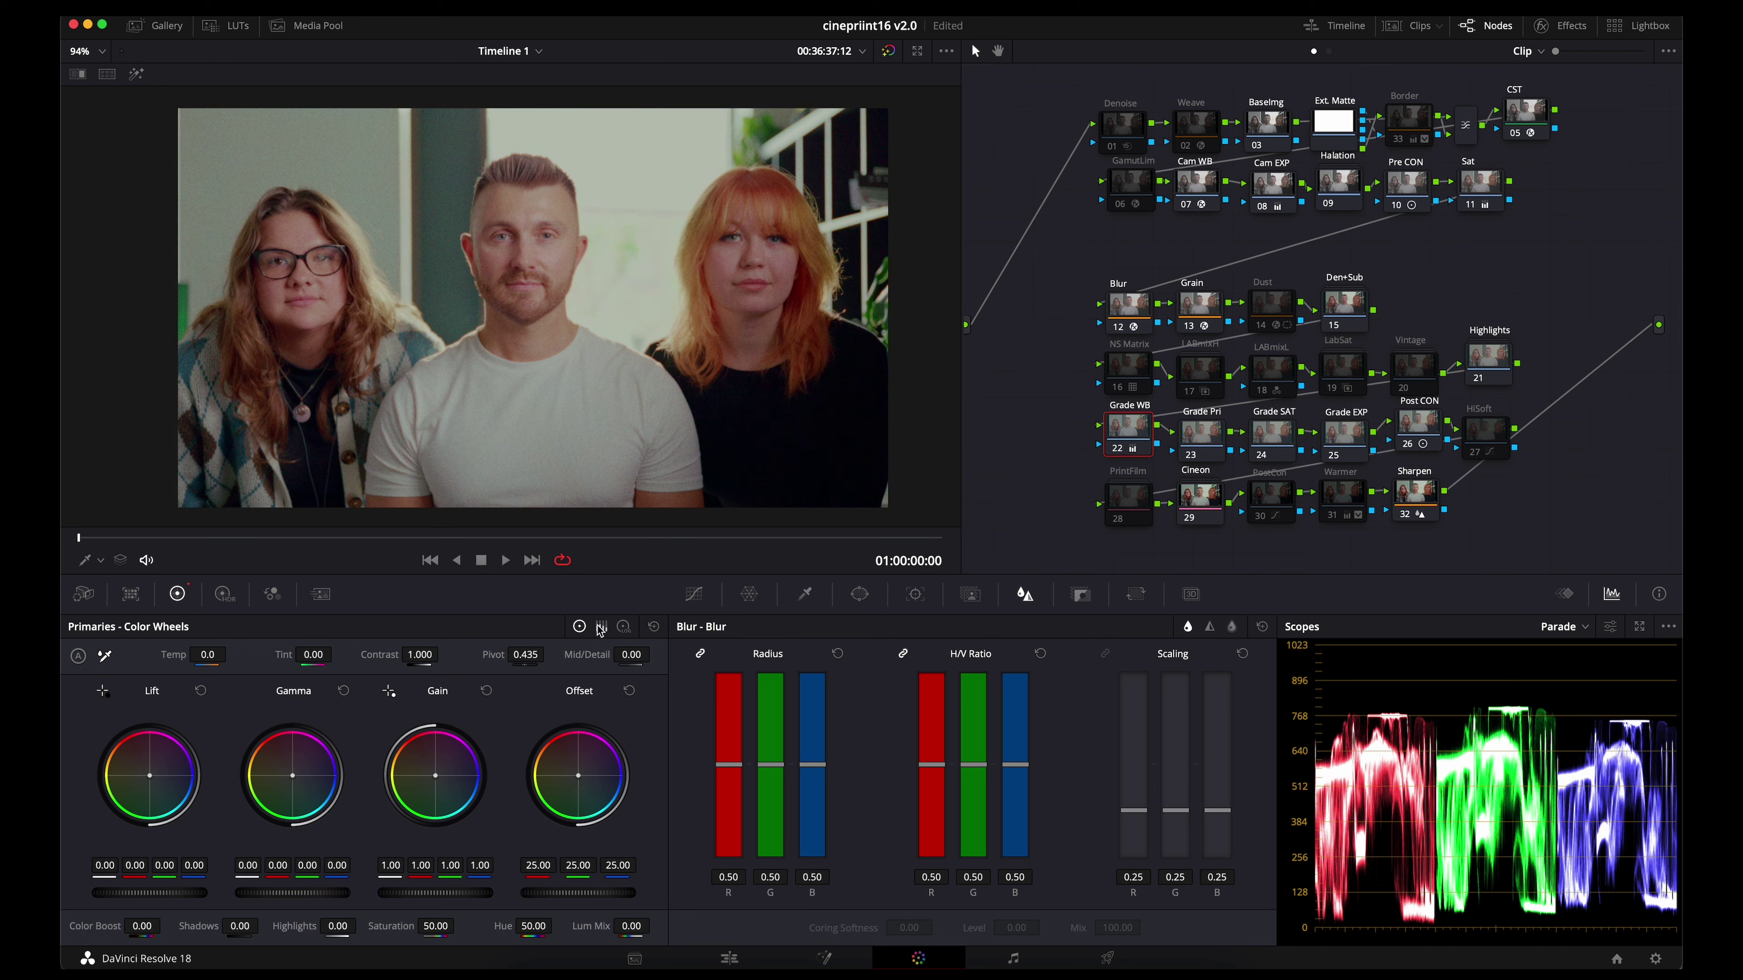
key("ctrl+z")
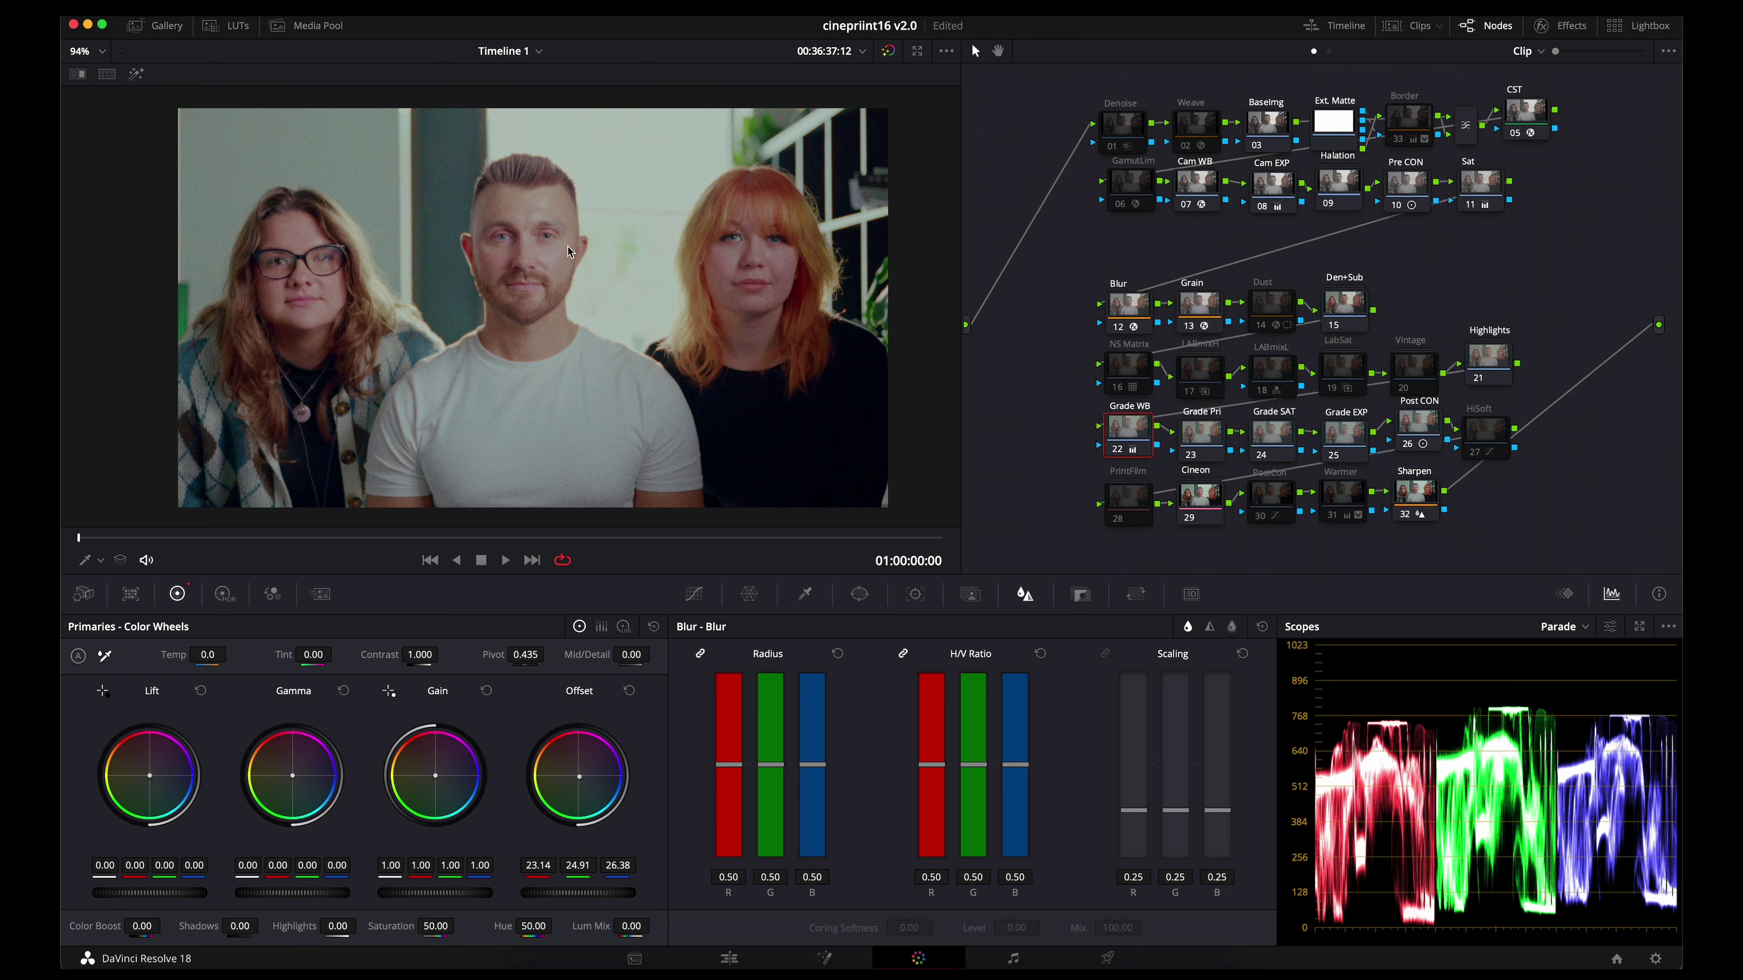
key("shift+z")
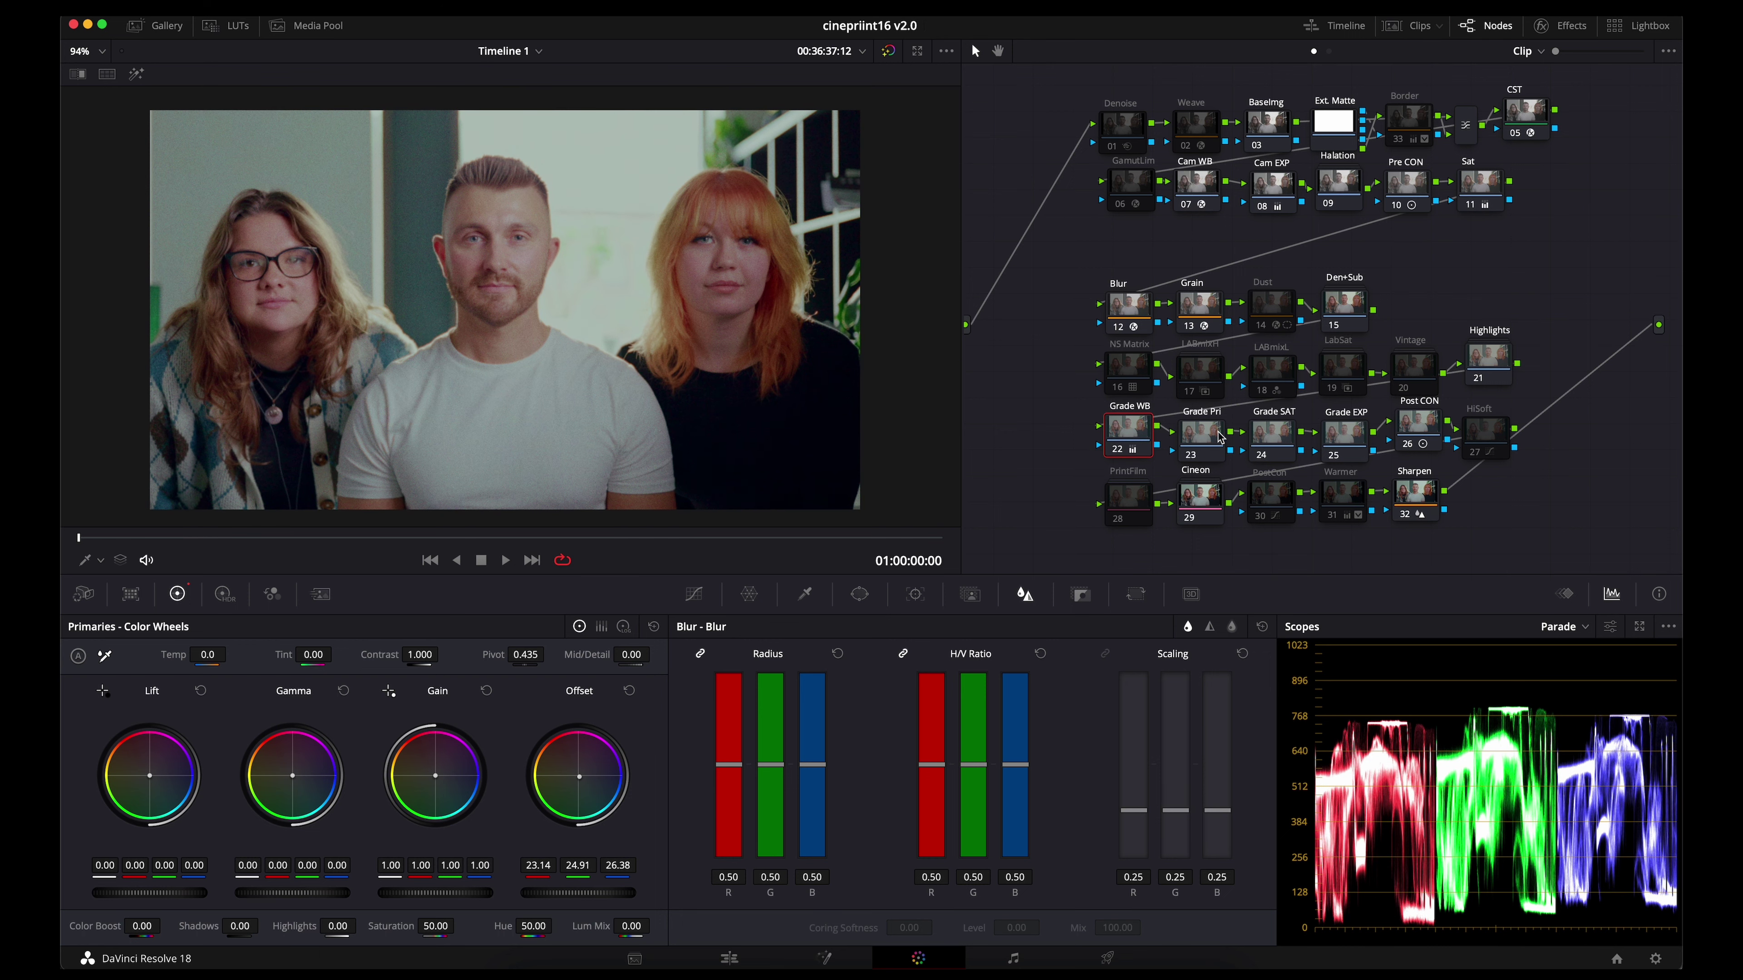
left_click(1280, 438)
- Reset a trial saturation boost to 50, then set Post CON contrast to 1.292 and pivot 0.411
left_click_drag(458, 928, 412, 939)
double_click(395, 928)
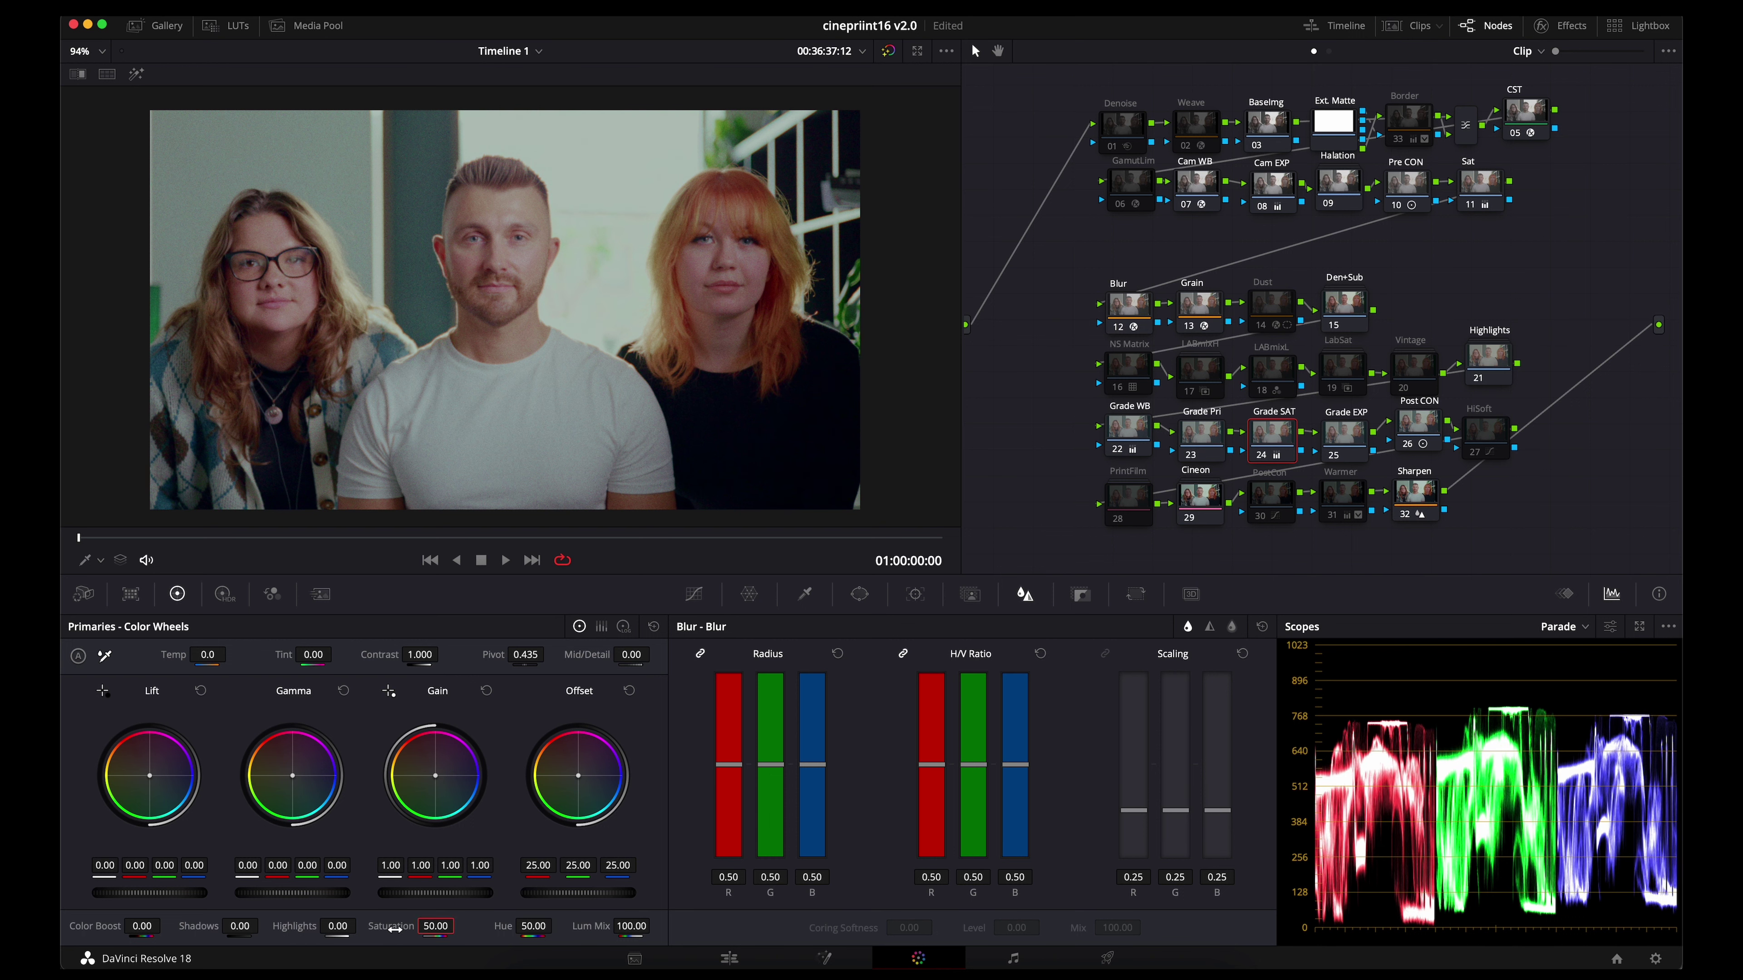
left_click(1423, 430)
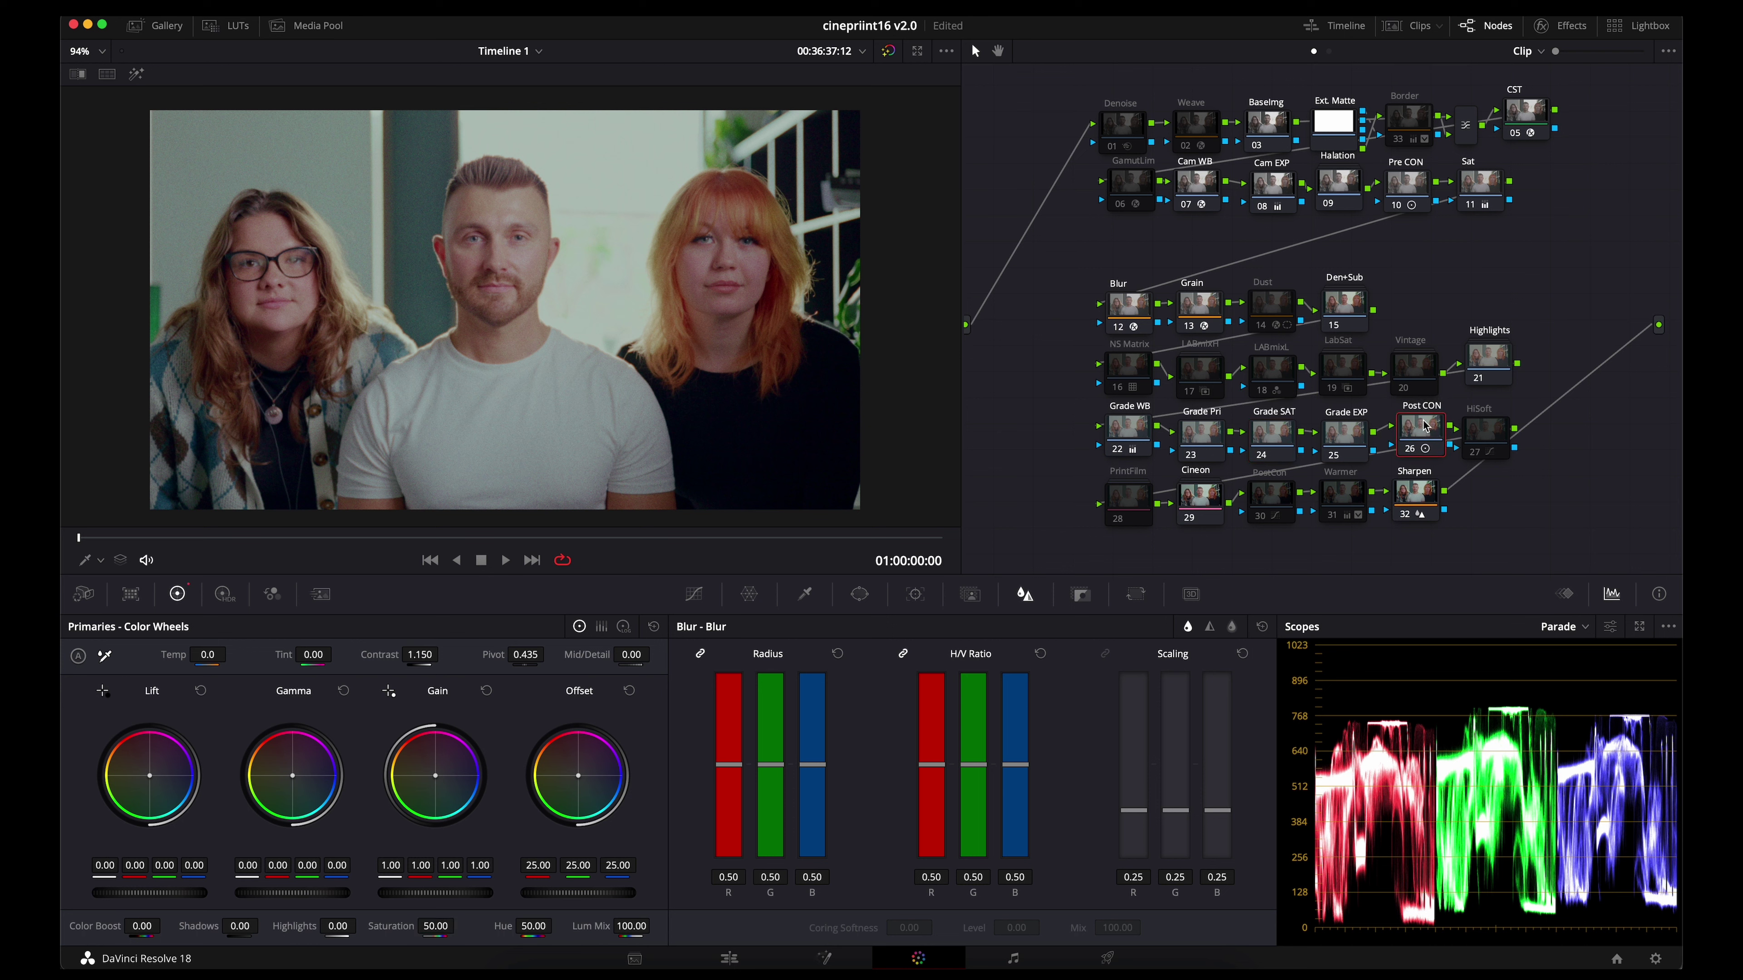
key("super+a")
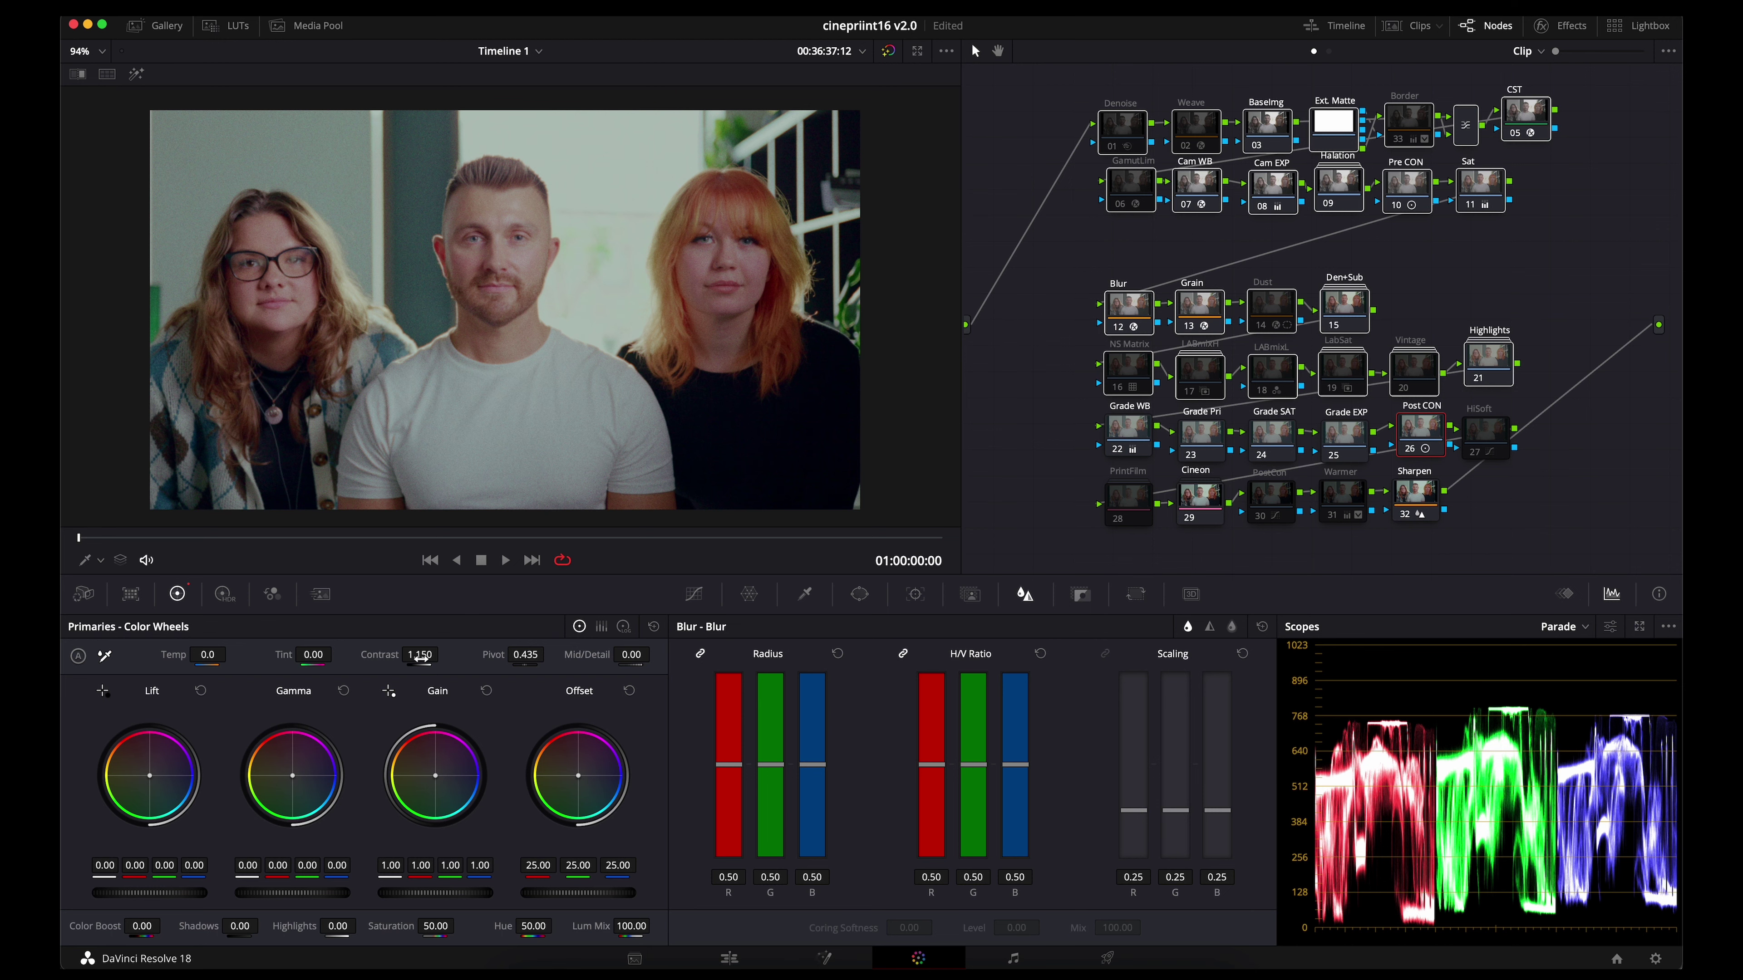
left_click_drag(419, 657, 424, 658)
left_click_drag(561, 656, 562, 647)
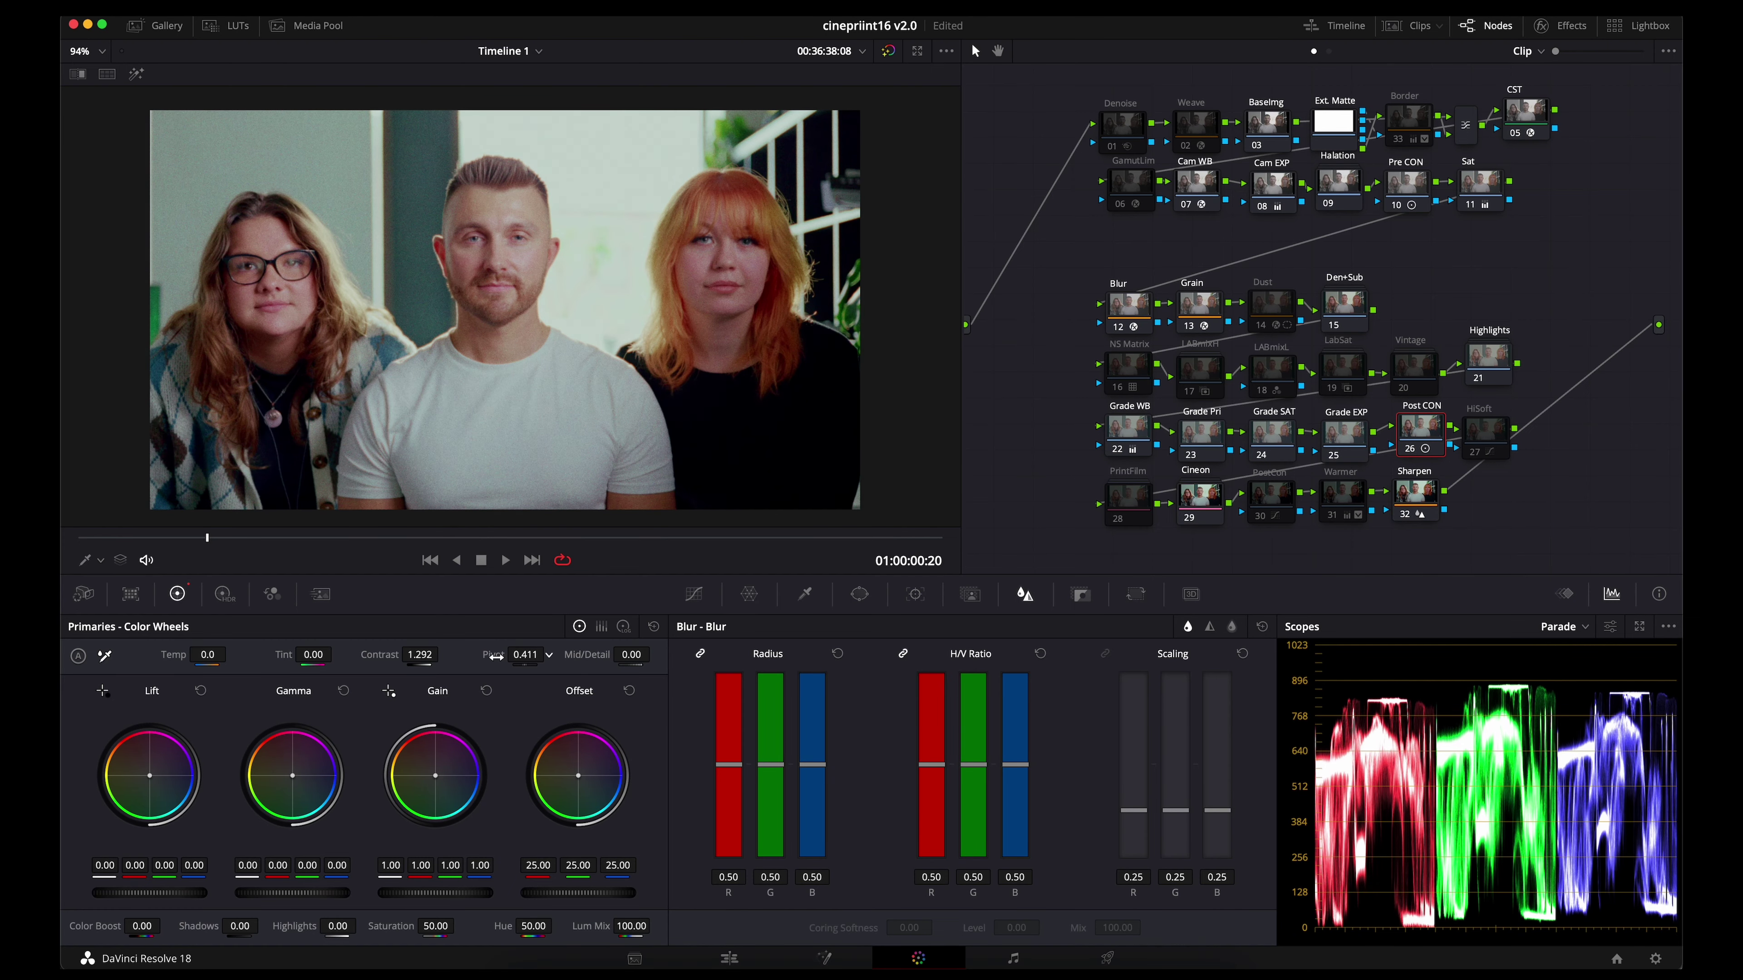
- Set Post CON's pivot to 0.405 and compare HiSoft on and off, leaving it bypassed
scroll(1453, 412, "down", 2)
scroll(1454, 412, "right", 2)
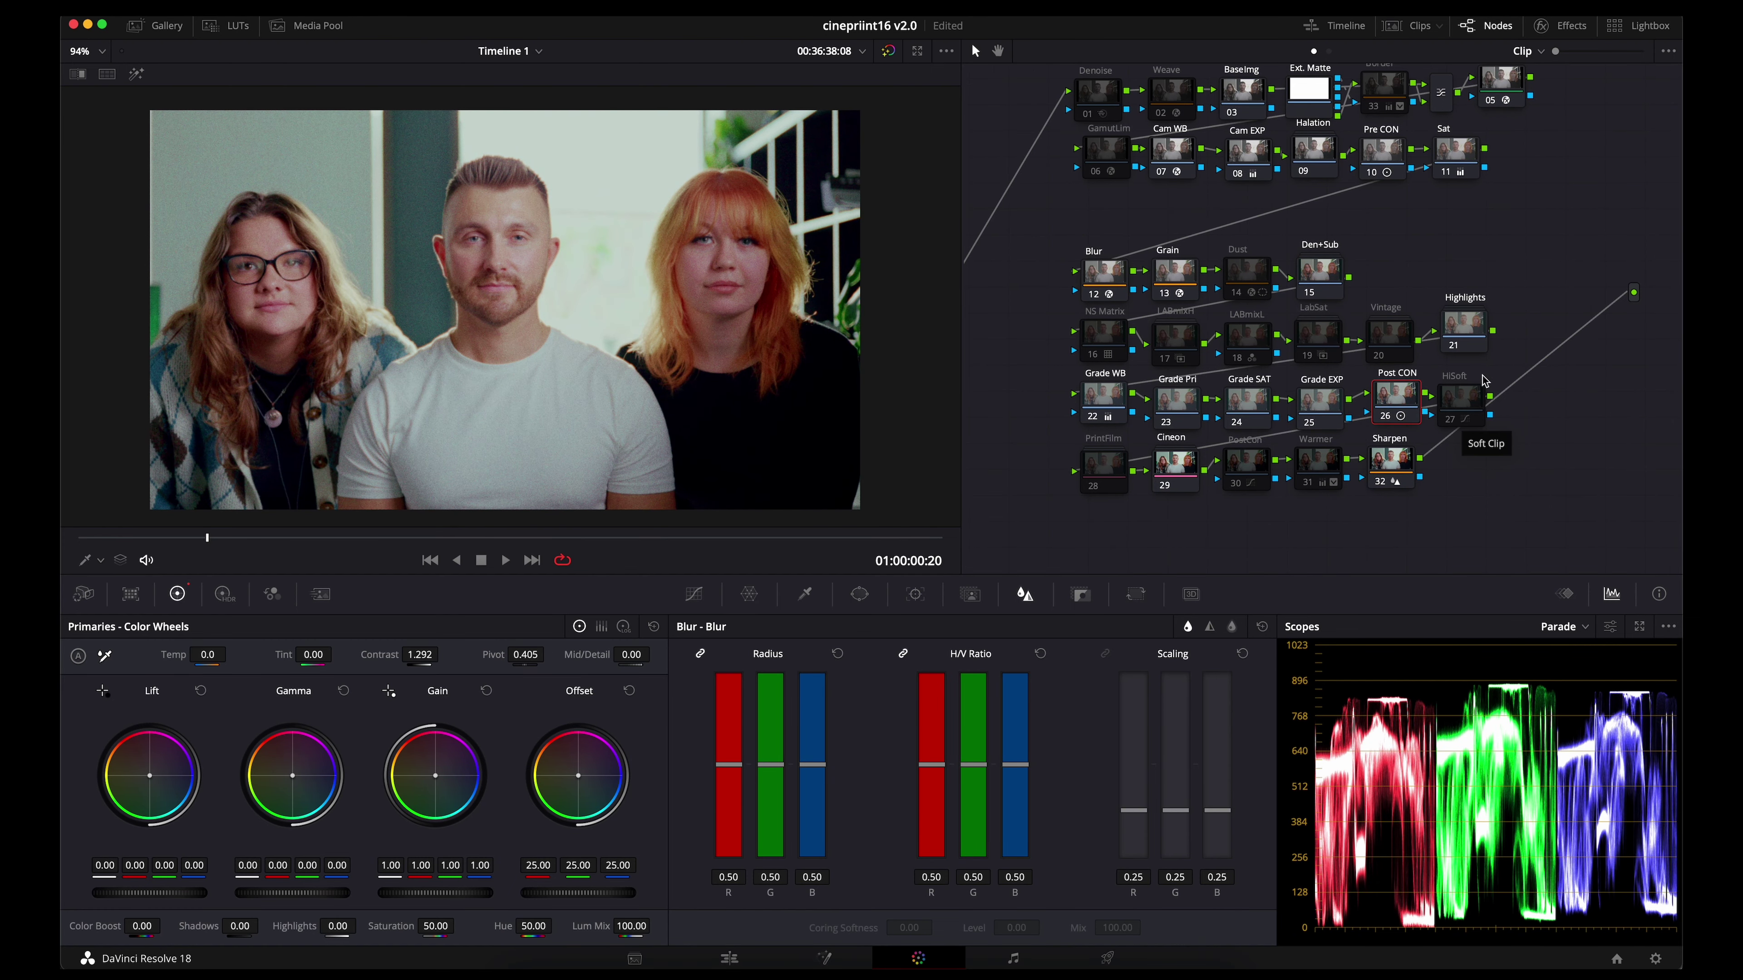
left_click(1451, 423)
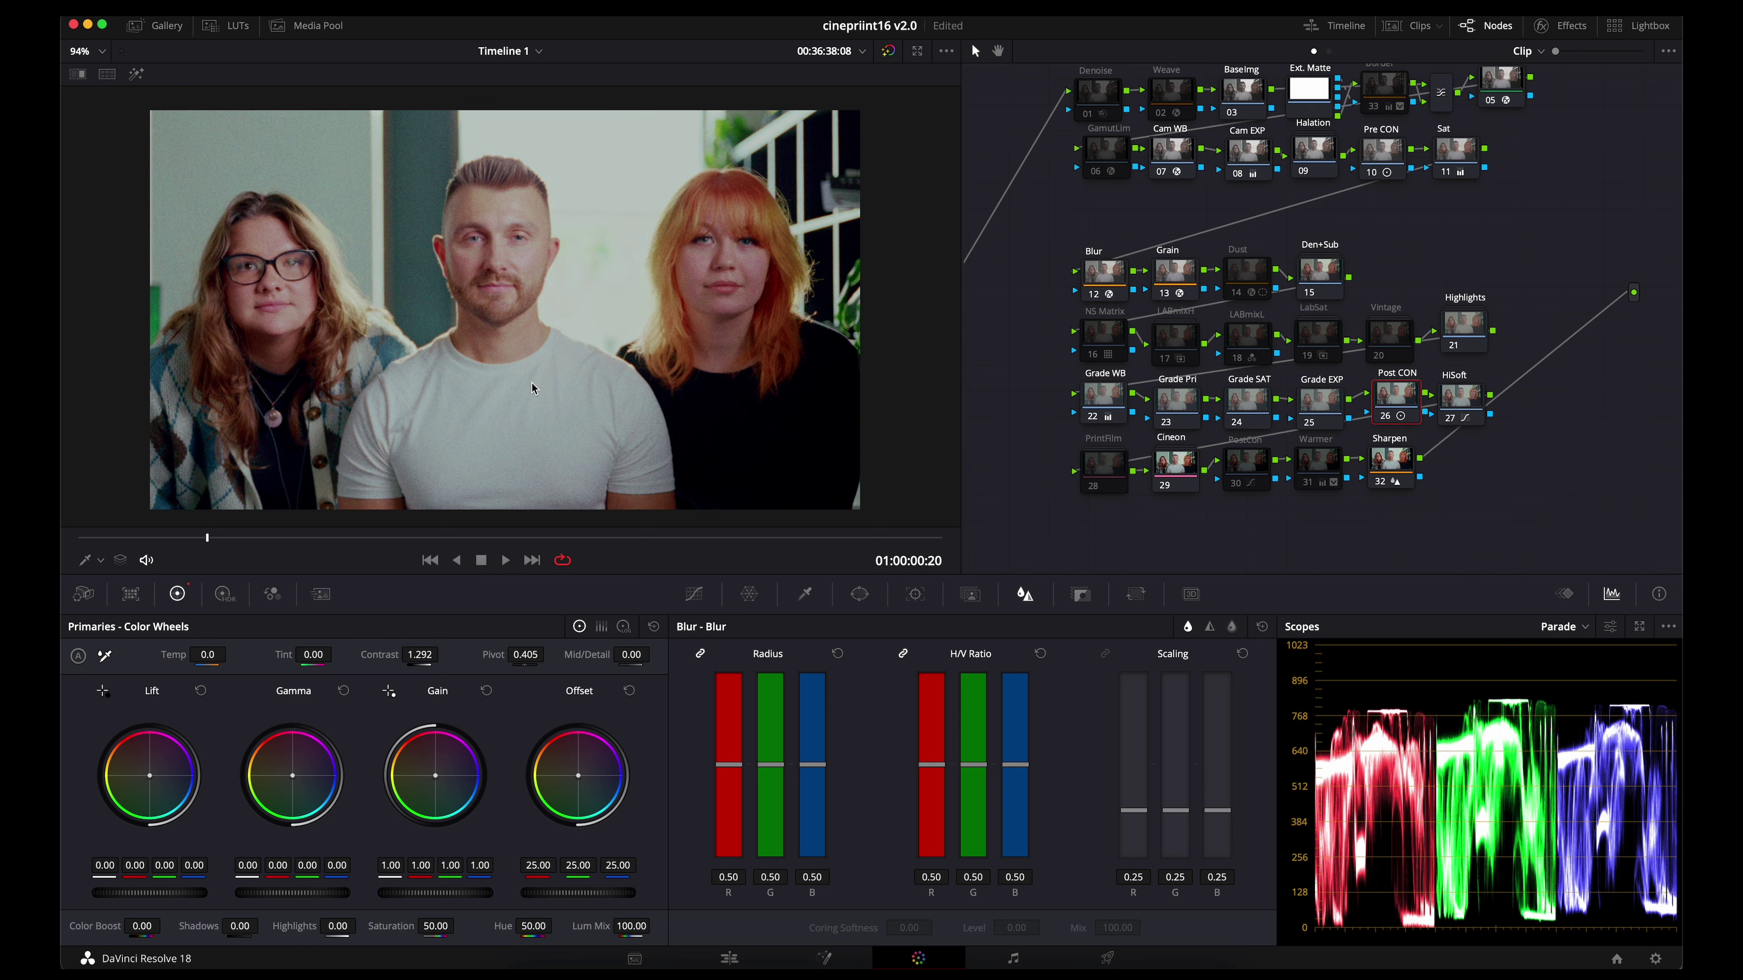
left_click(1448, 425)
left_click(1448, 425)
left_click(1448, 424)
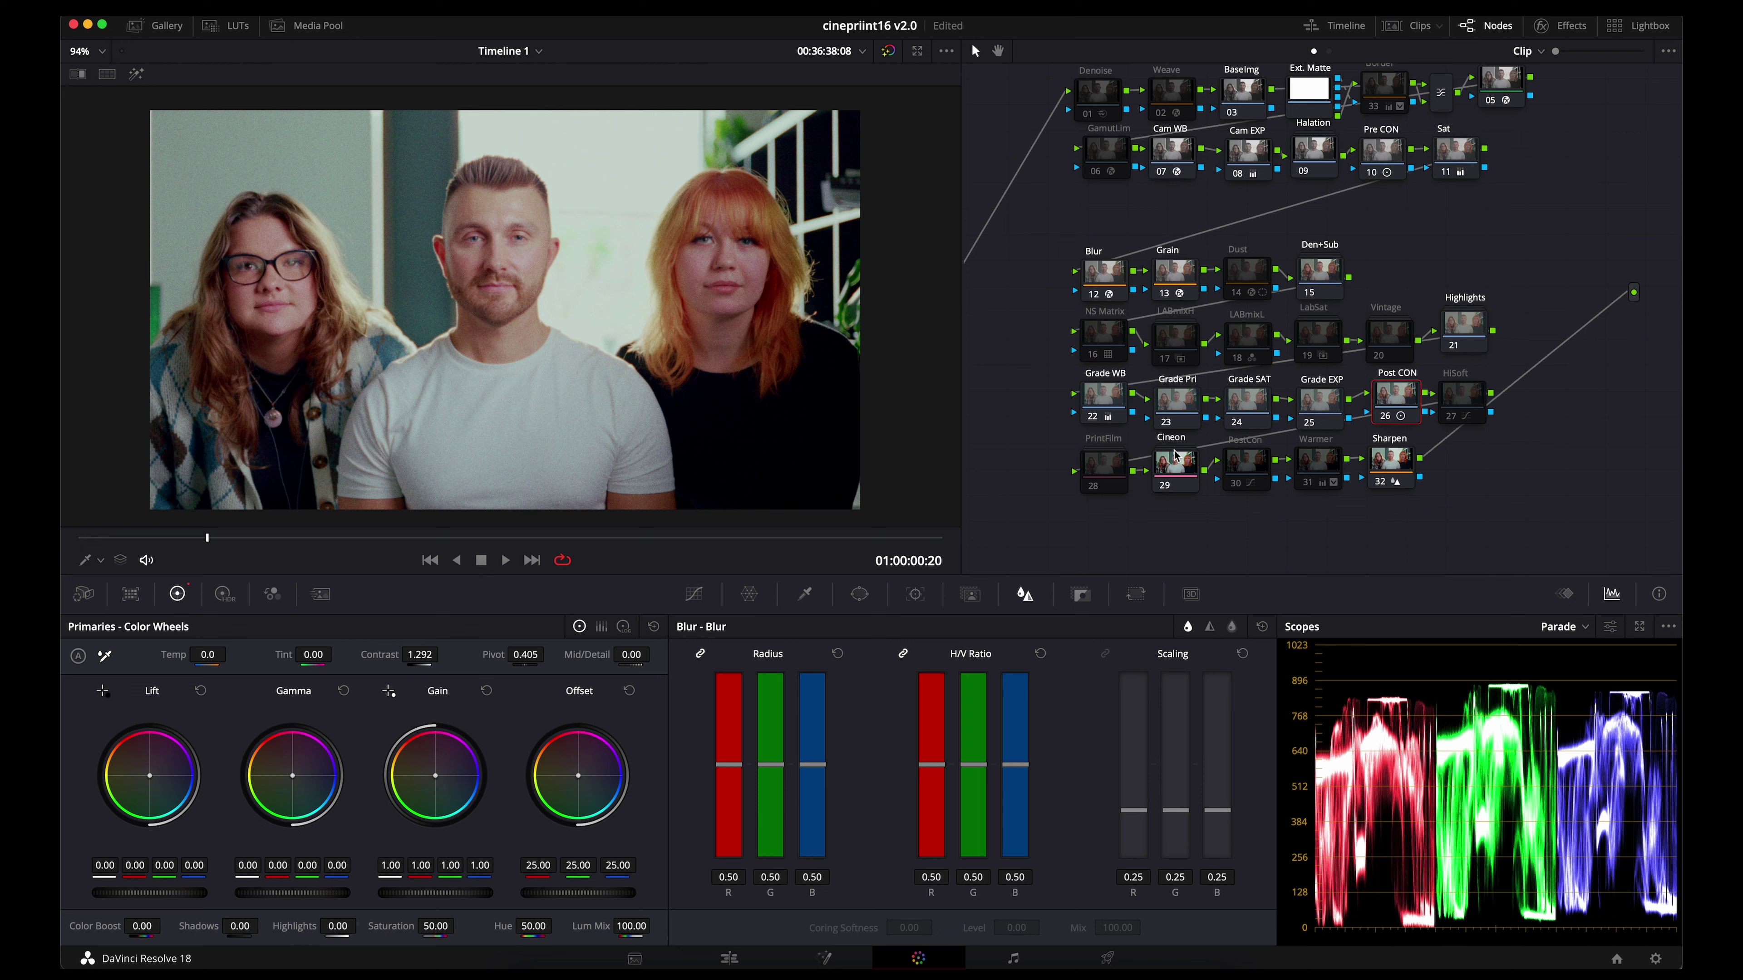
- Bypass the Cineon node and enable the PrintFilm node in its place
left_click(1160, 474)
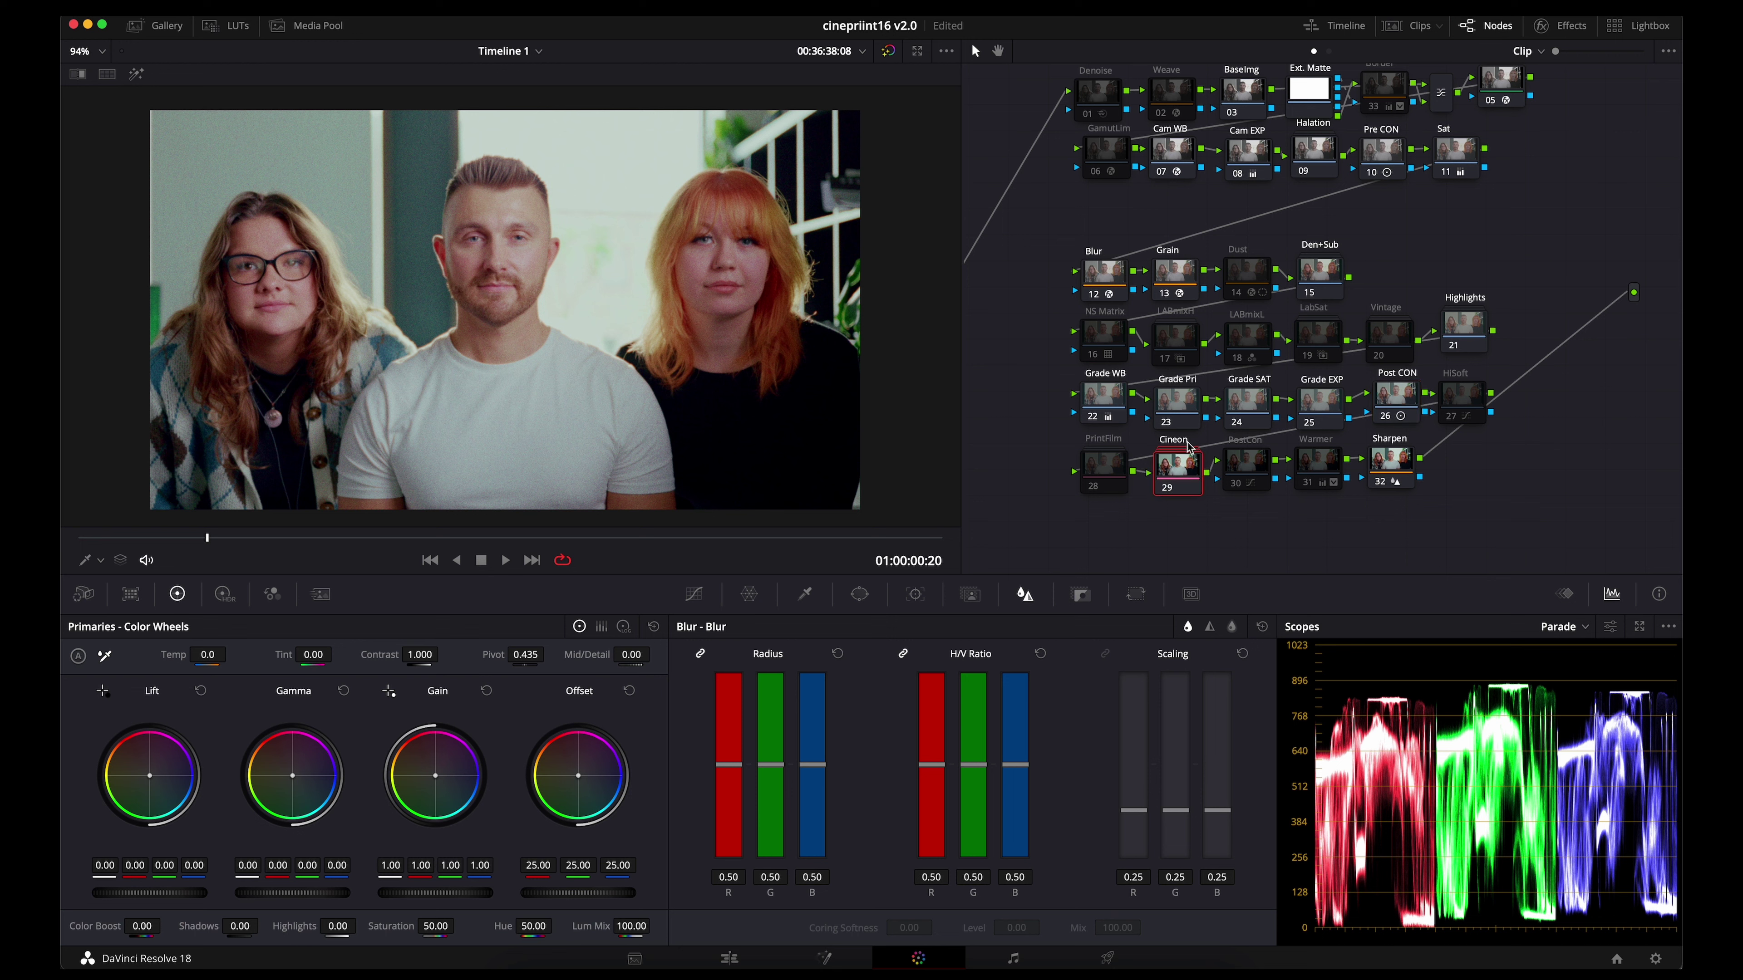
left_click(1165, 489)
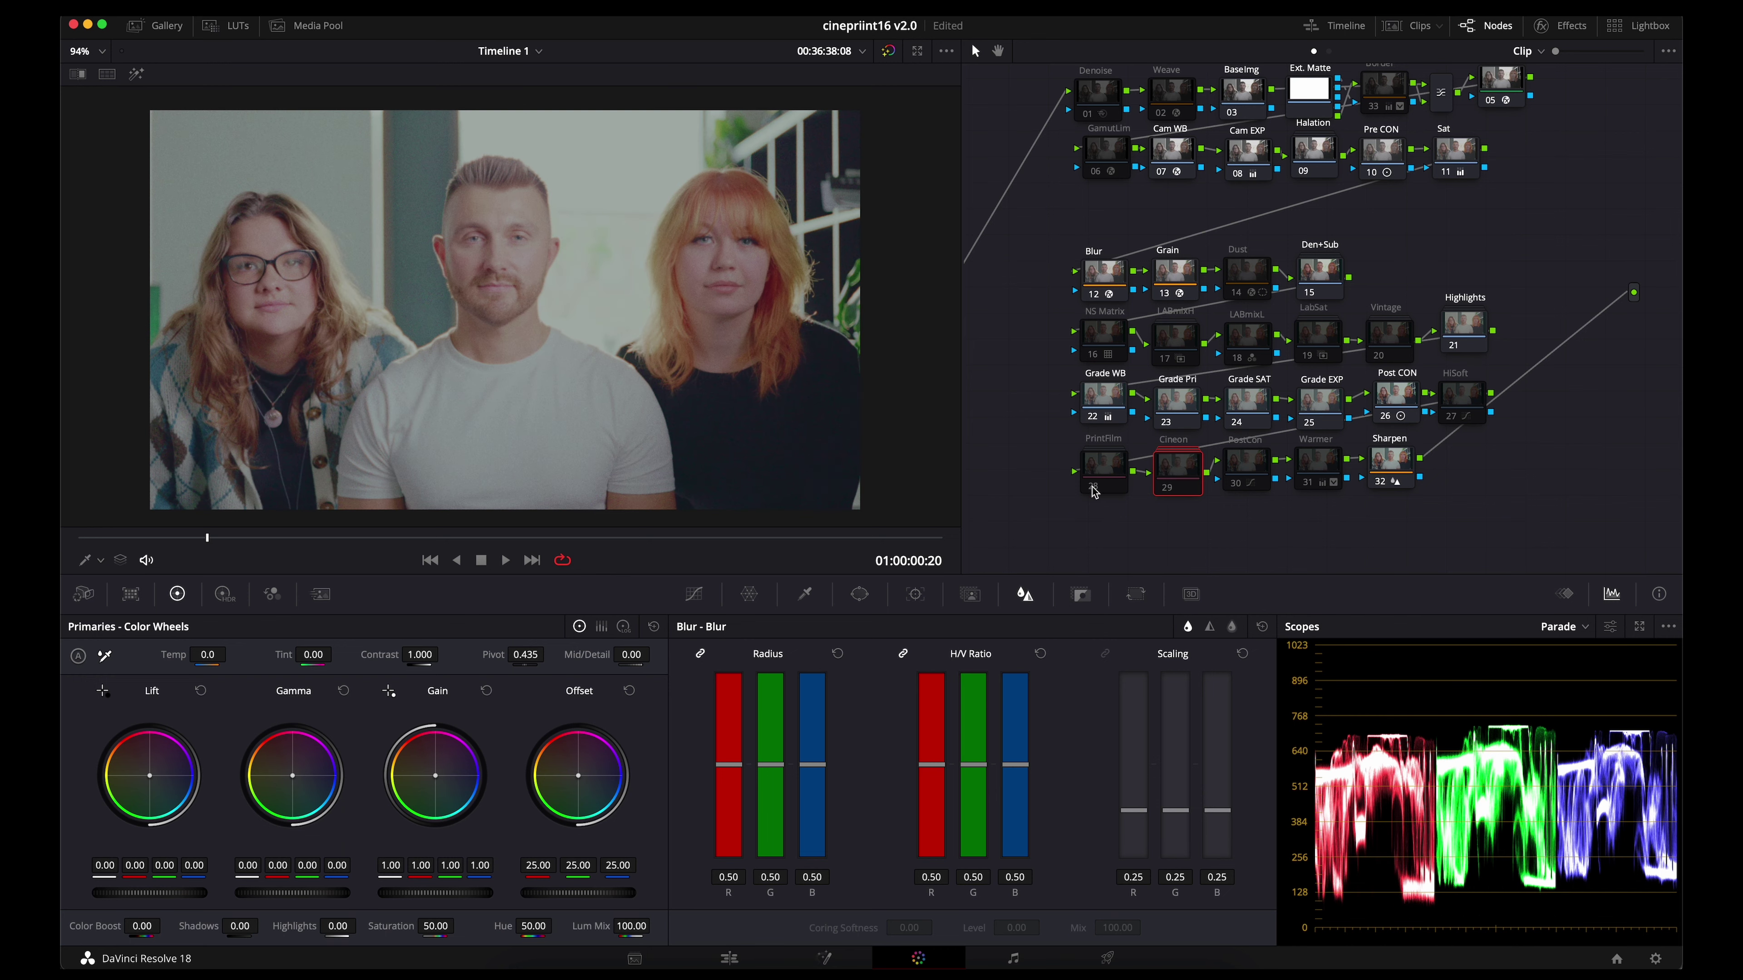
left_click(1092, 489)
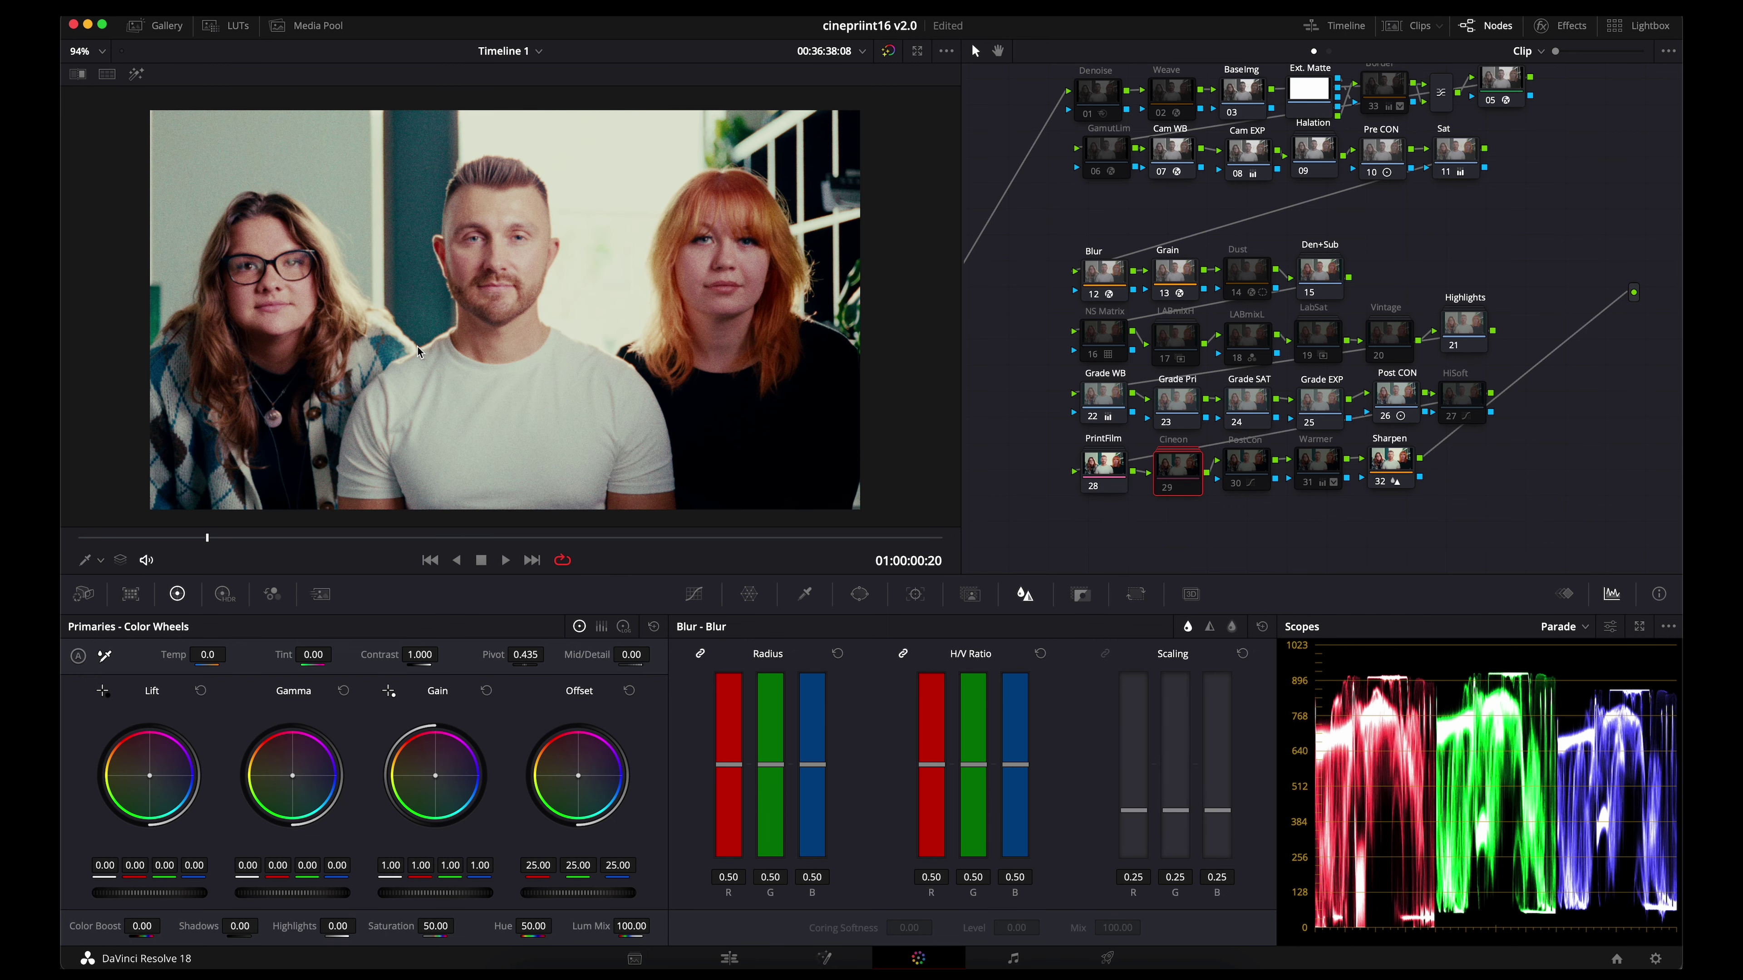
- Show the PrintFilm compound node to reveal its six print LUT variants
right_click(1104, 475)
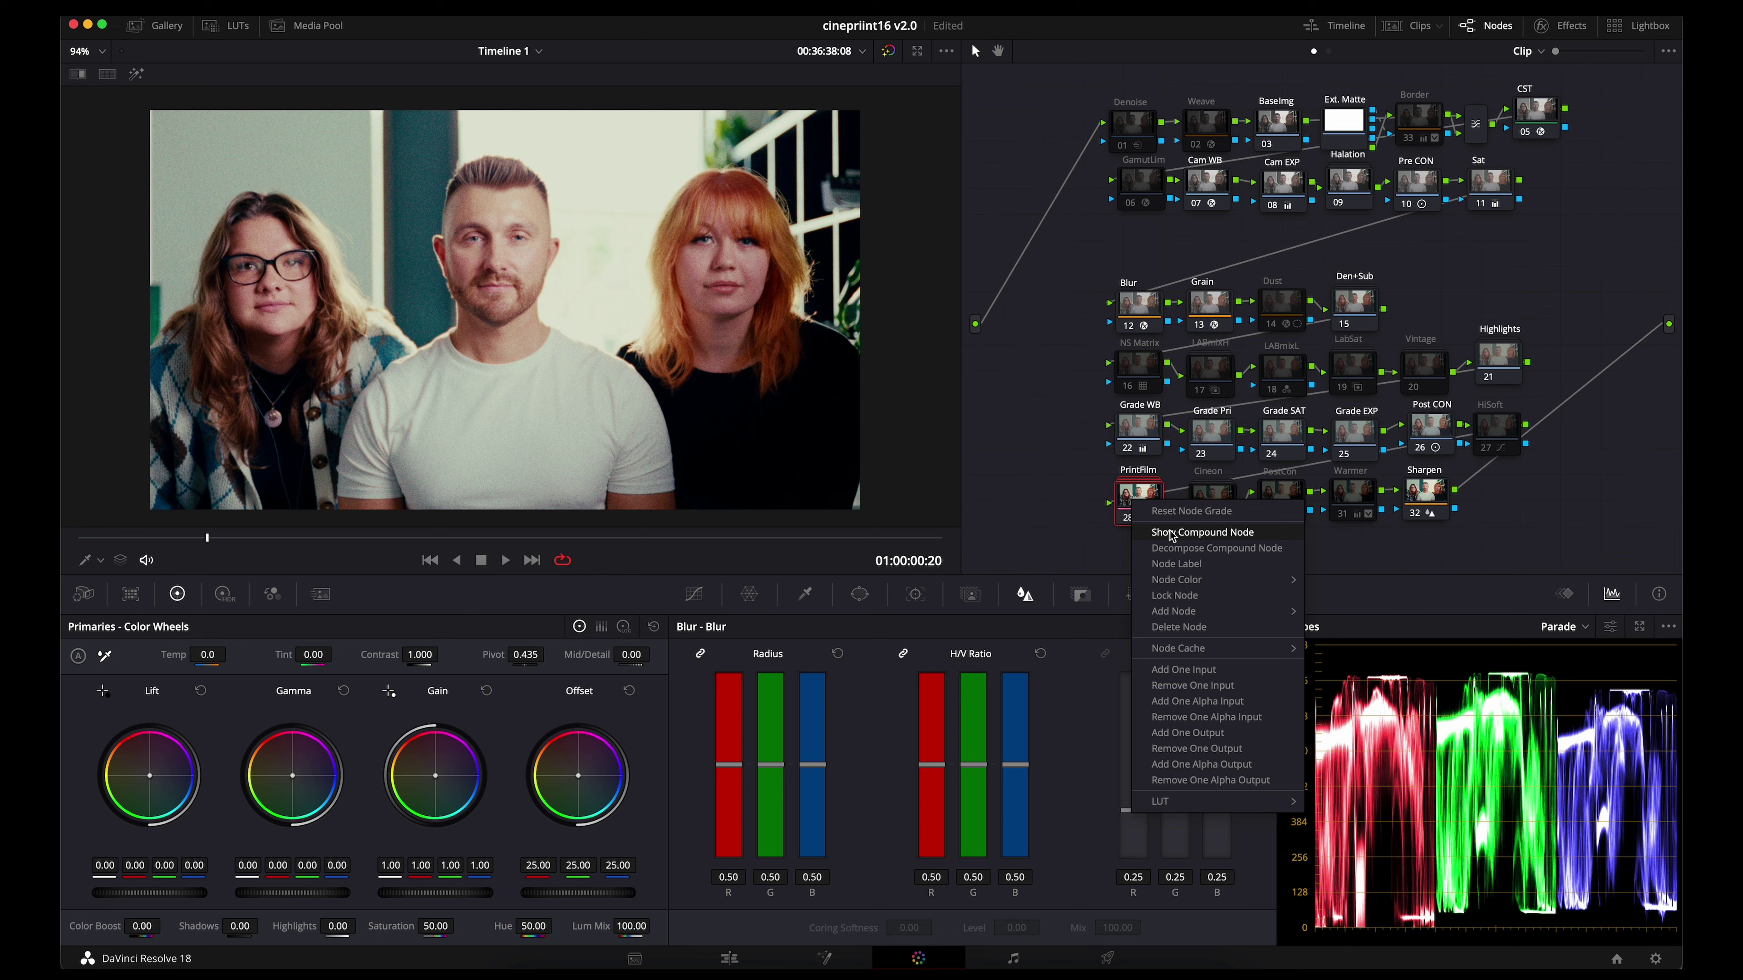
left_click(1171, 533)
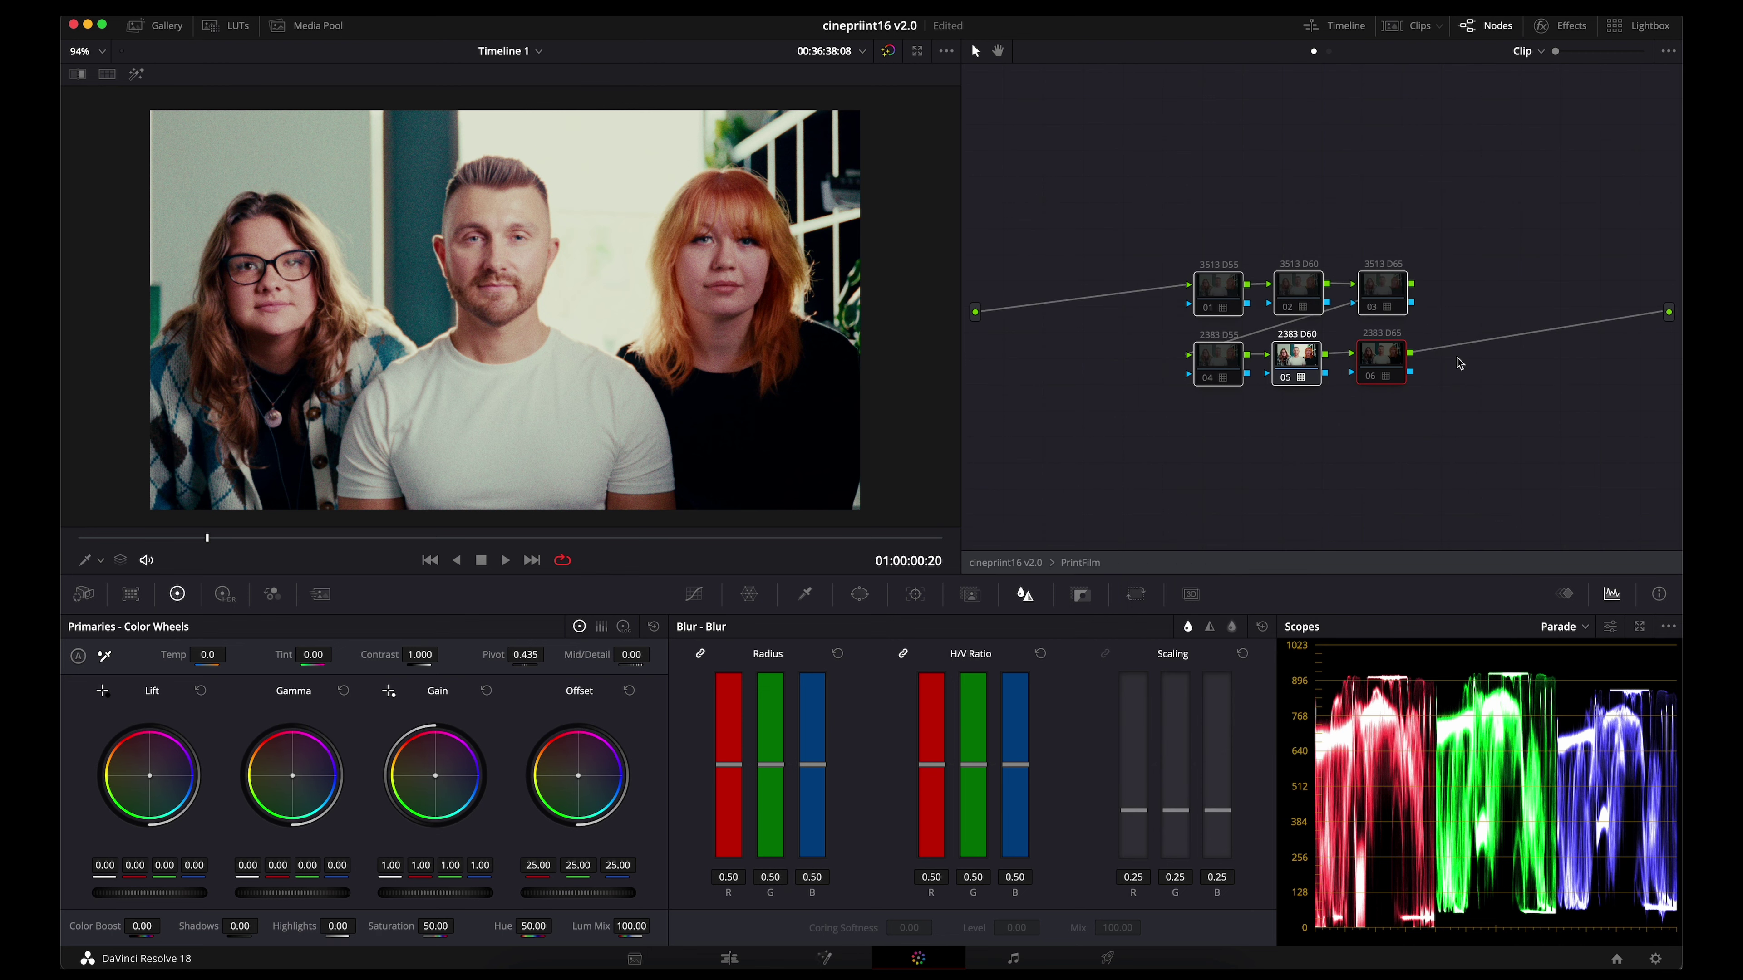
left_click_drag(1445, 393, 1102, 348)
left_click_drag(1140, 198, 1443, 320)
left_click(1364, 421)
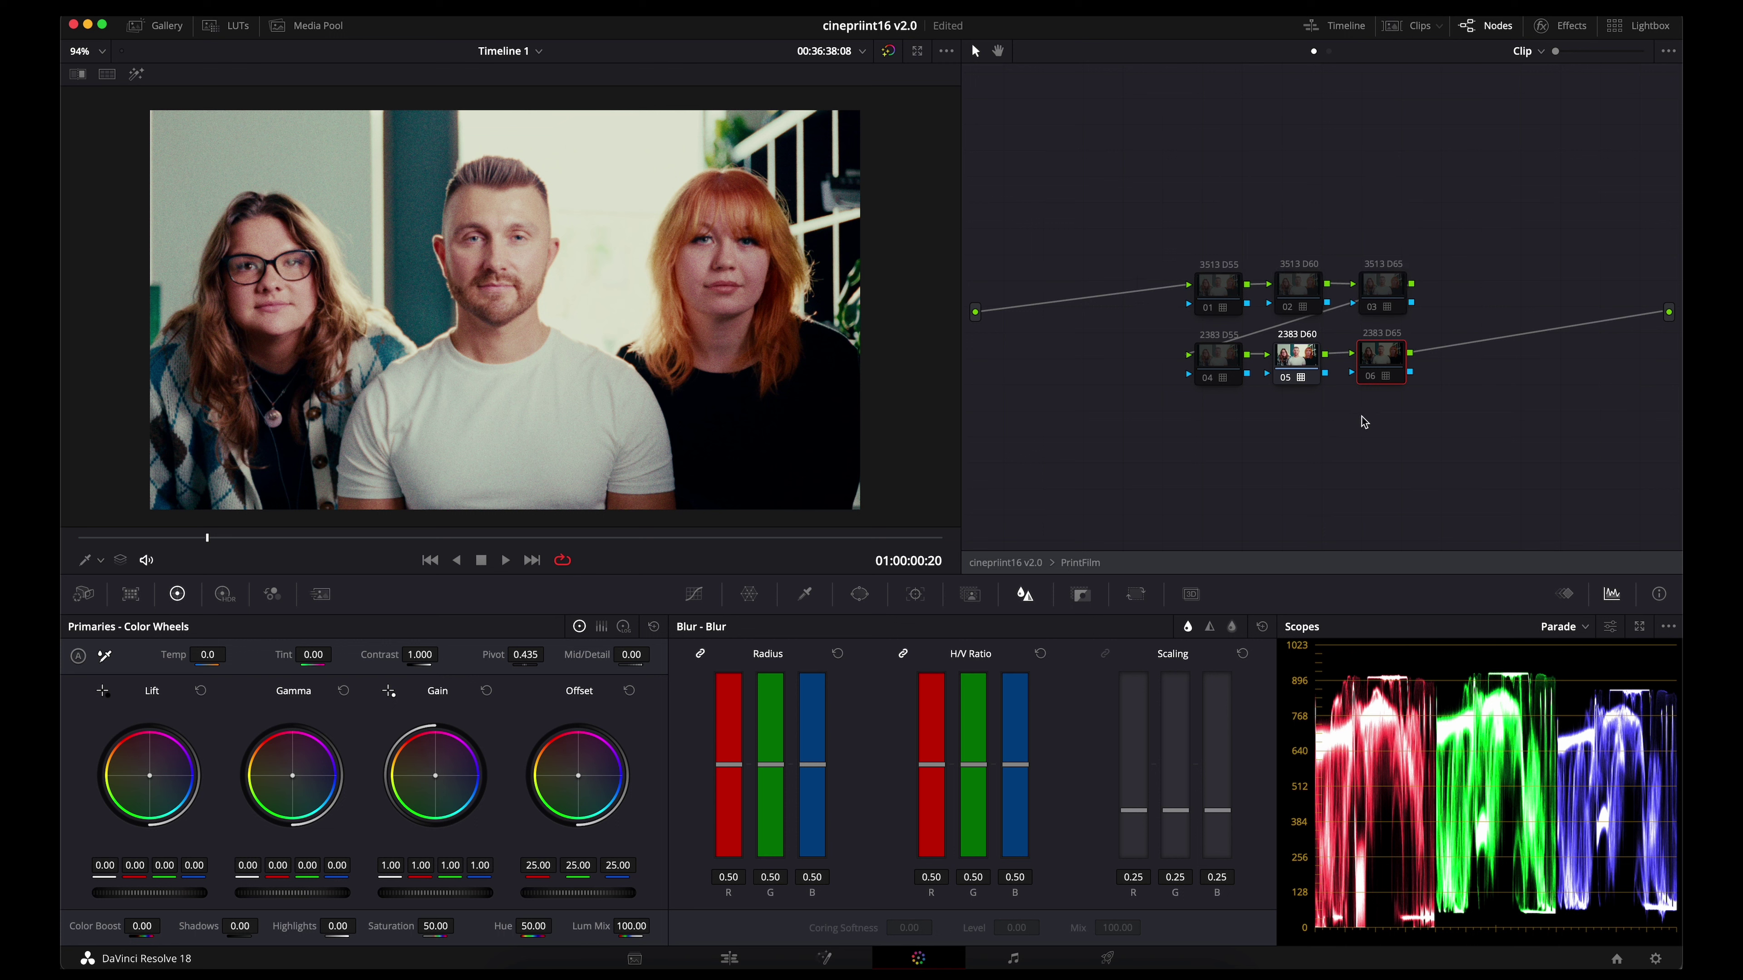
- Compare the 2383 D60, D65 and D55 print variants against each other
left_click(1284, 377)
left_click(1370, 376)
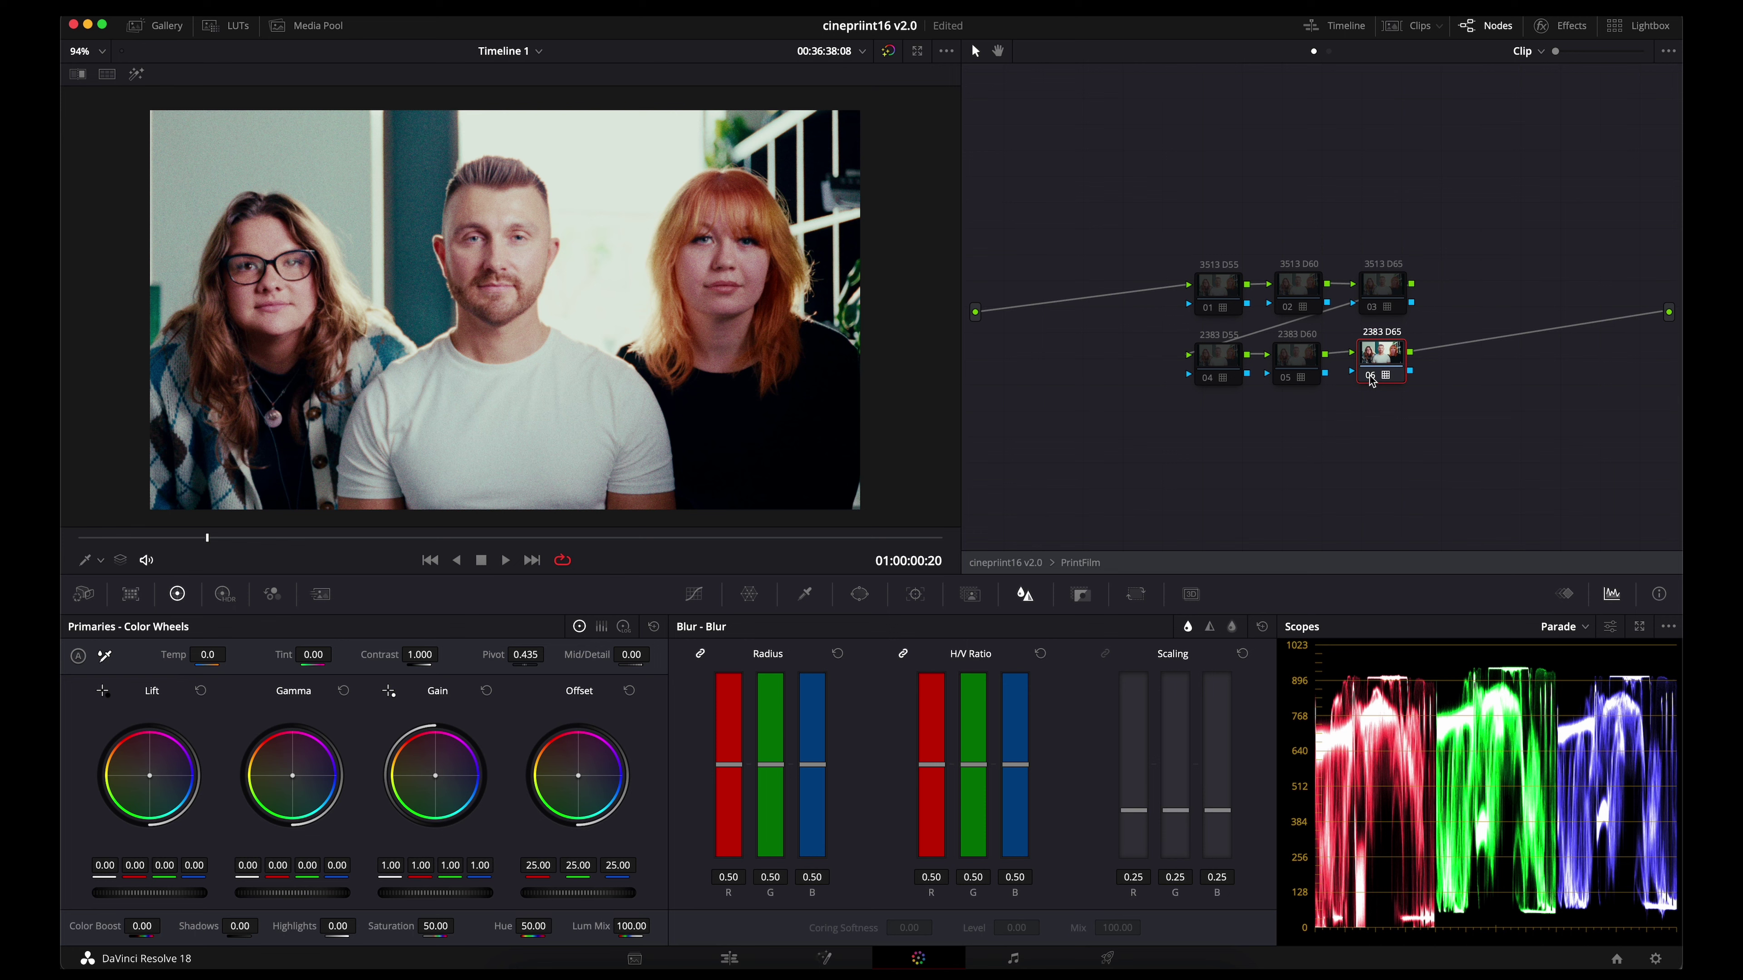
left_click(1285, 378)
left_click(1284, 377)
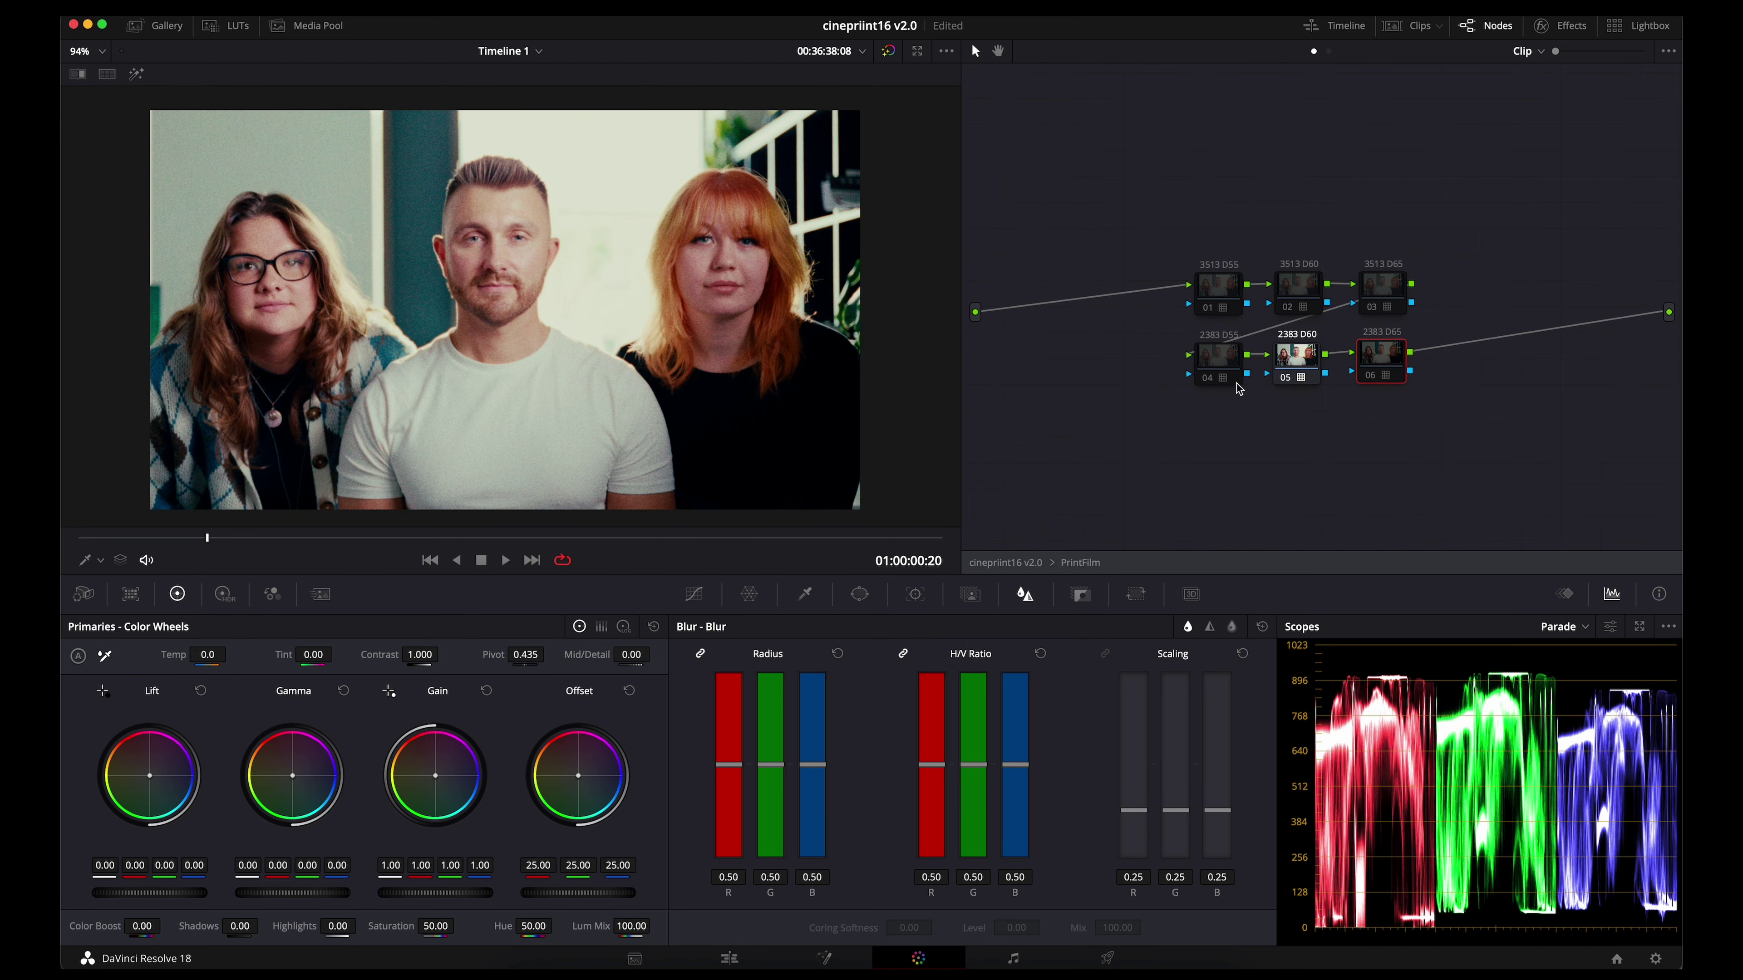
left_click(1206, 387)
left_click(1206, 389)
left_click(1207, 388)
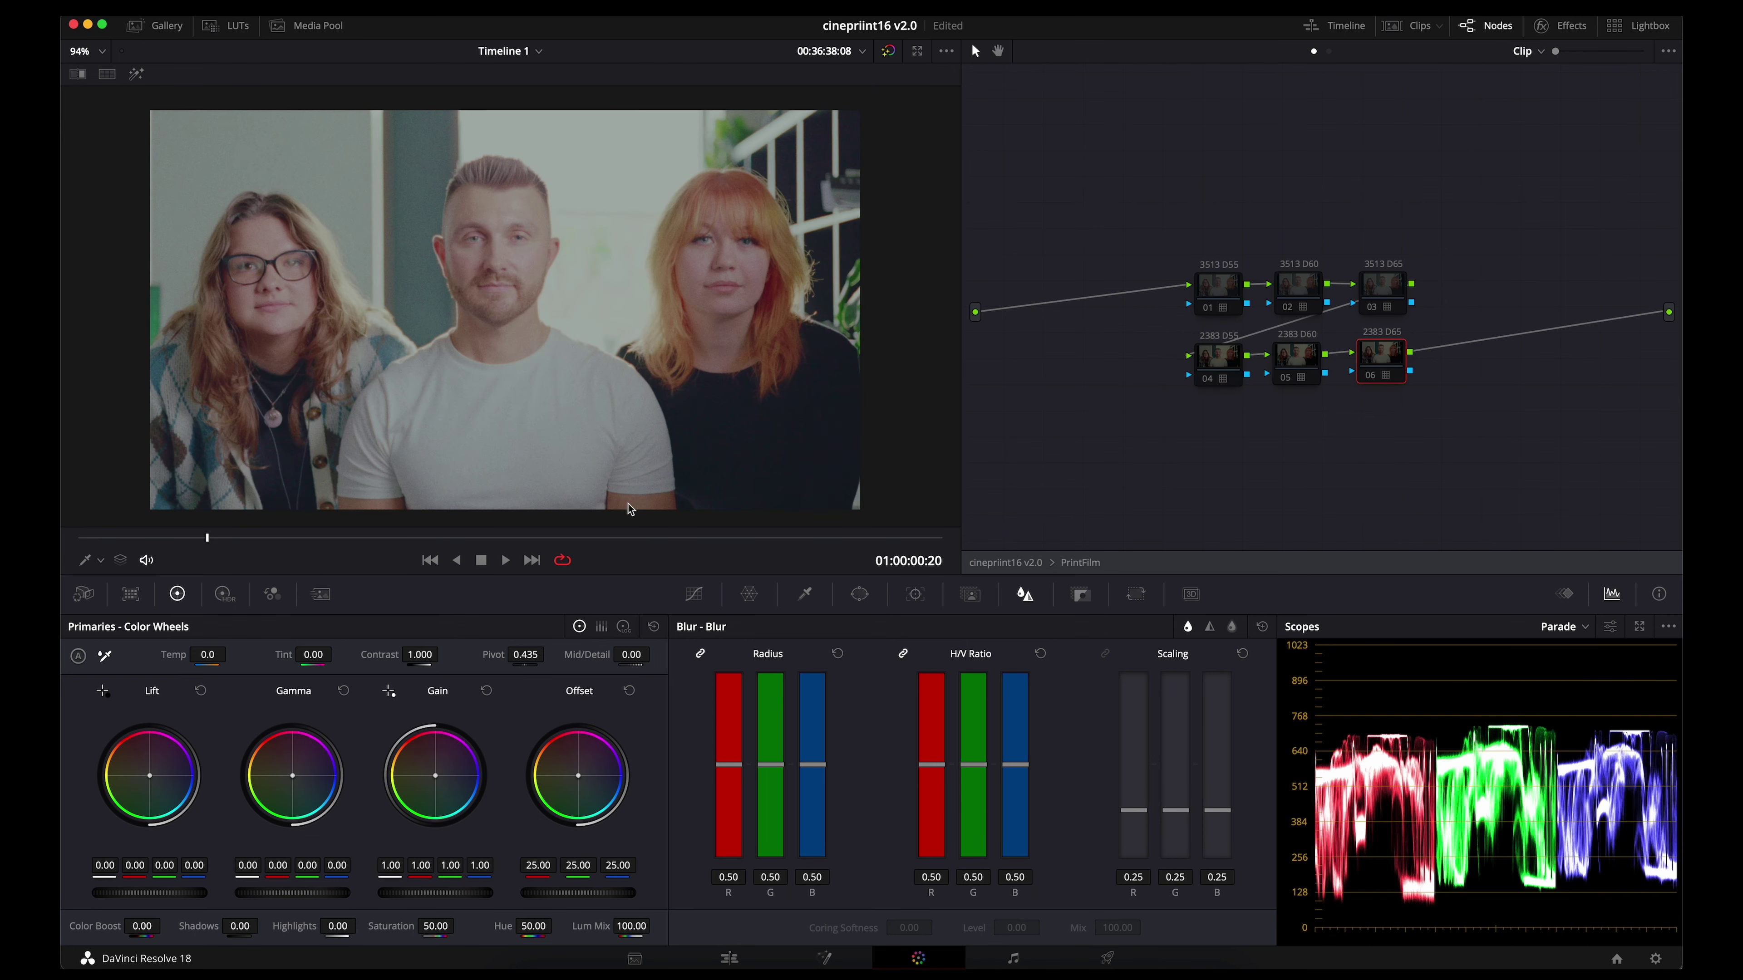
key("Home")
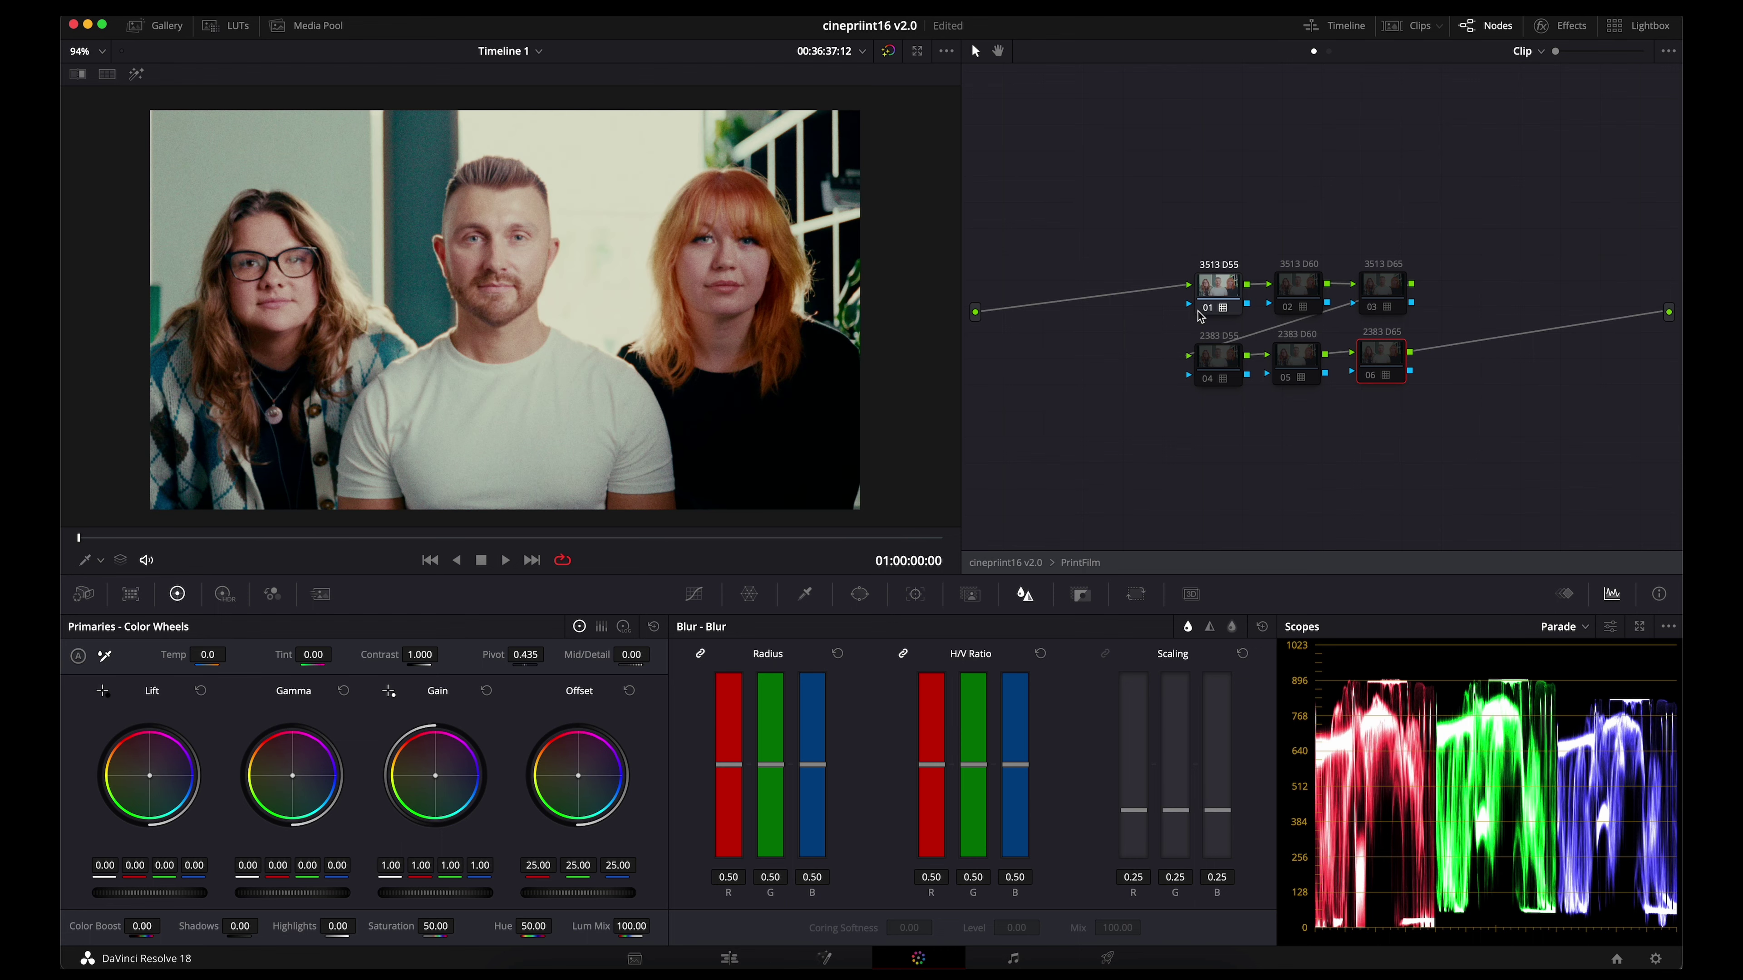
- Compare the 3513 D55, D60 and D65 variants, then re-enable 2383 D60
left_click(1226, 306)
left_click(1226, 306)
left_click(1287, 311)
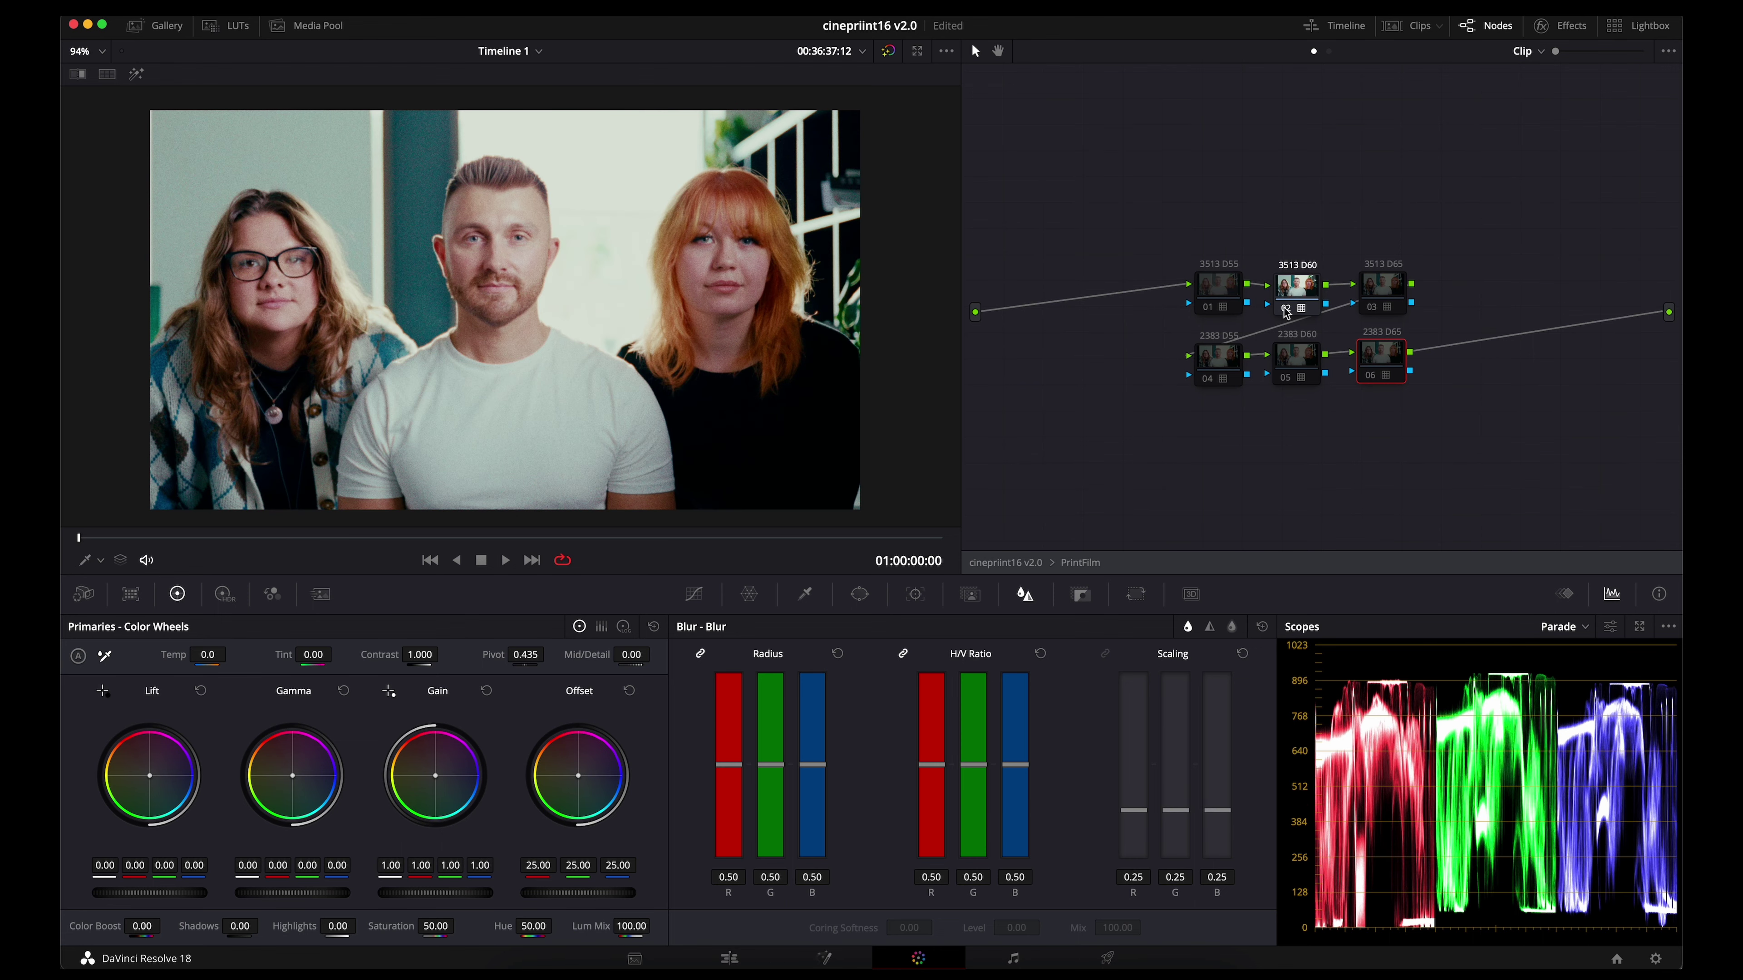
left_click(1371, 307)
left_click(1371, 308)
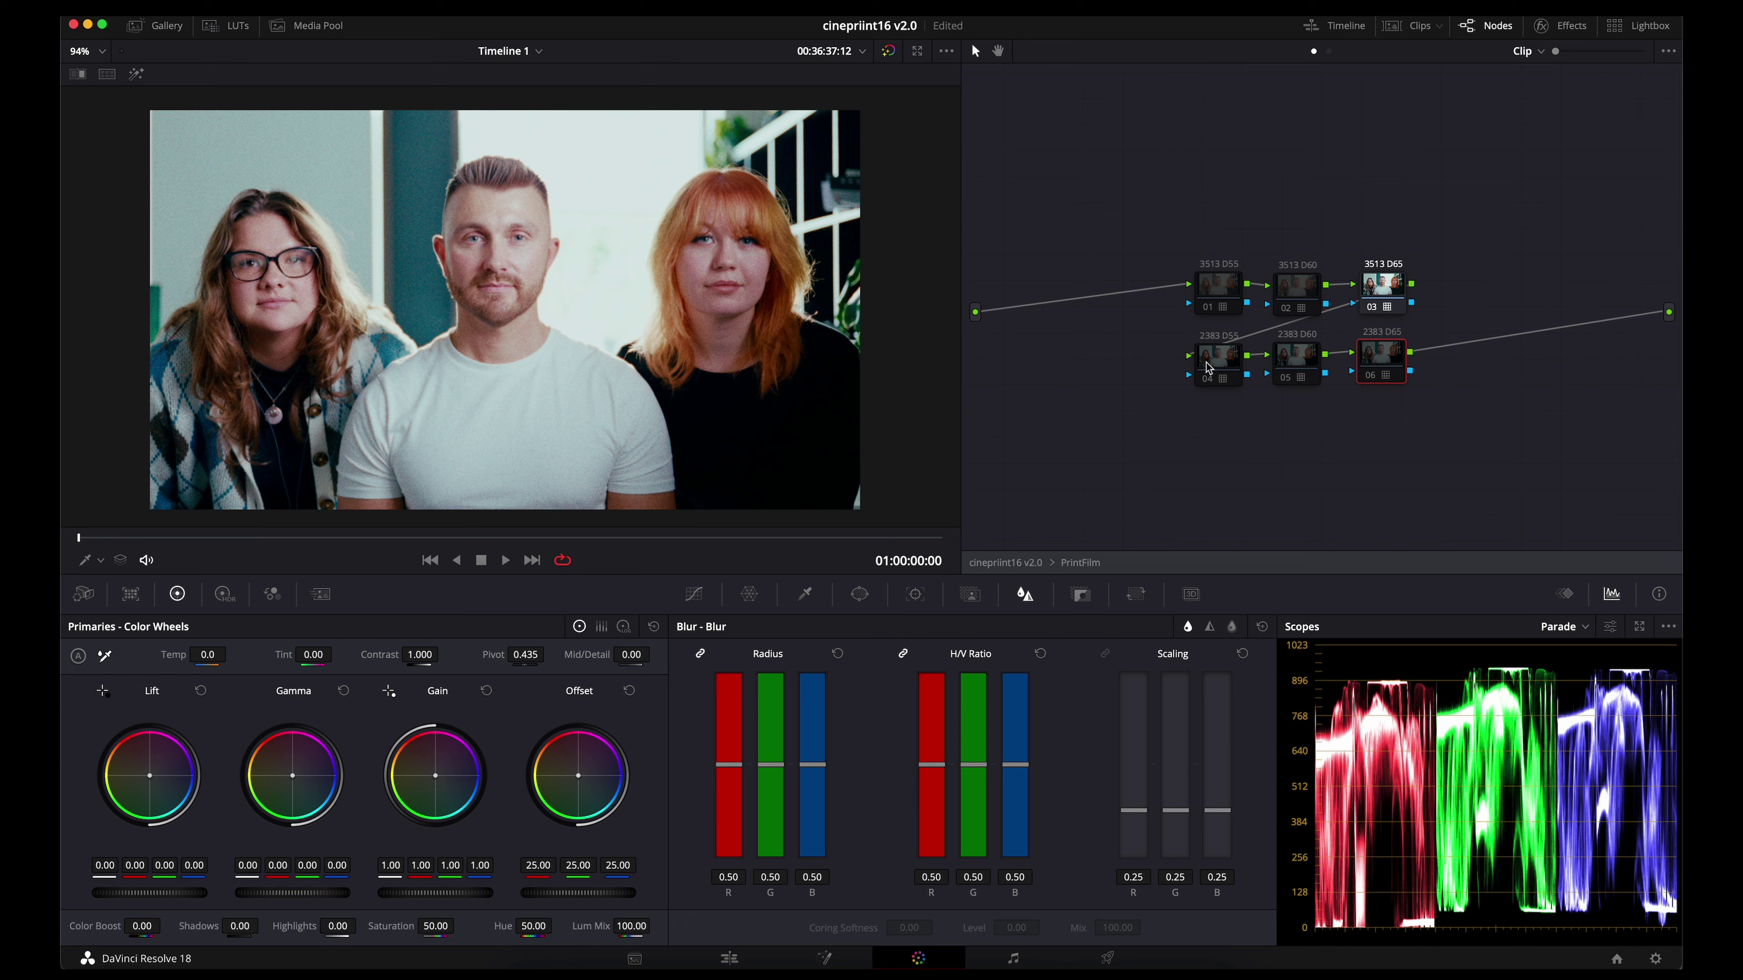
left_click(1287, 378)
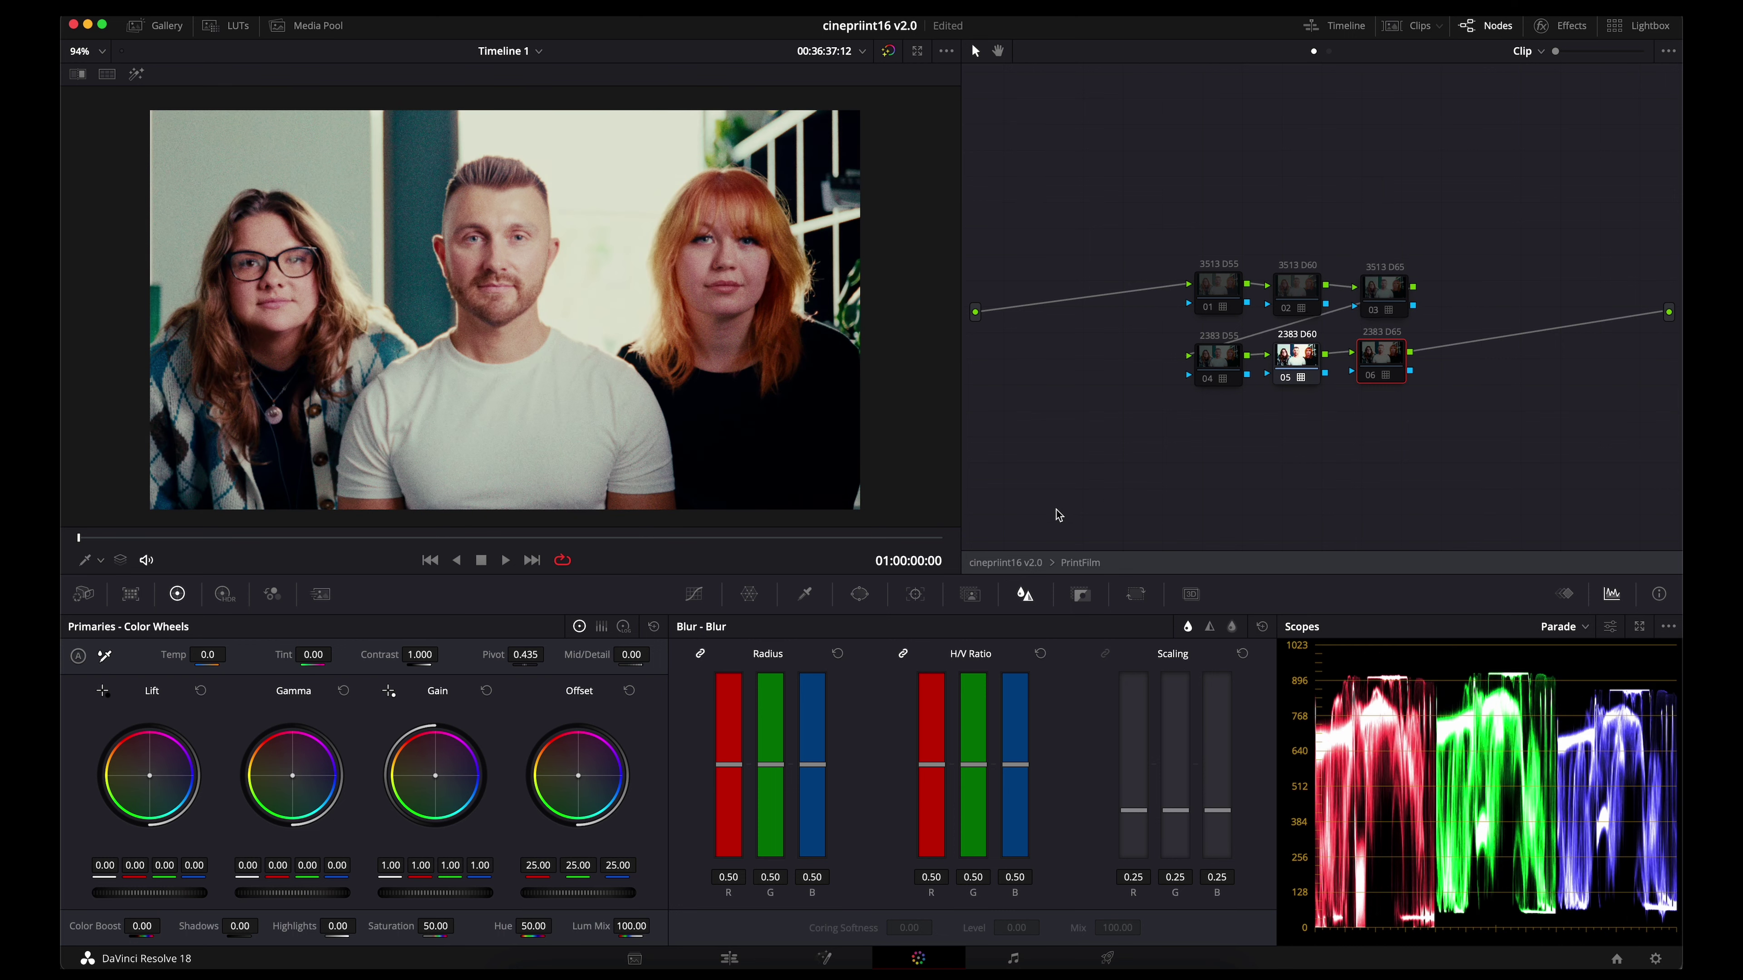
- Back in the main graph, re-enable Cineon and lower the Sharpen node's blur radius to 0.47
left_click(996, 563)
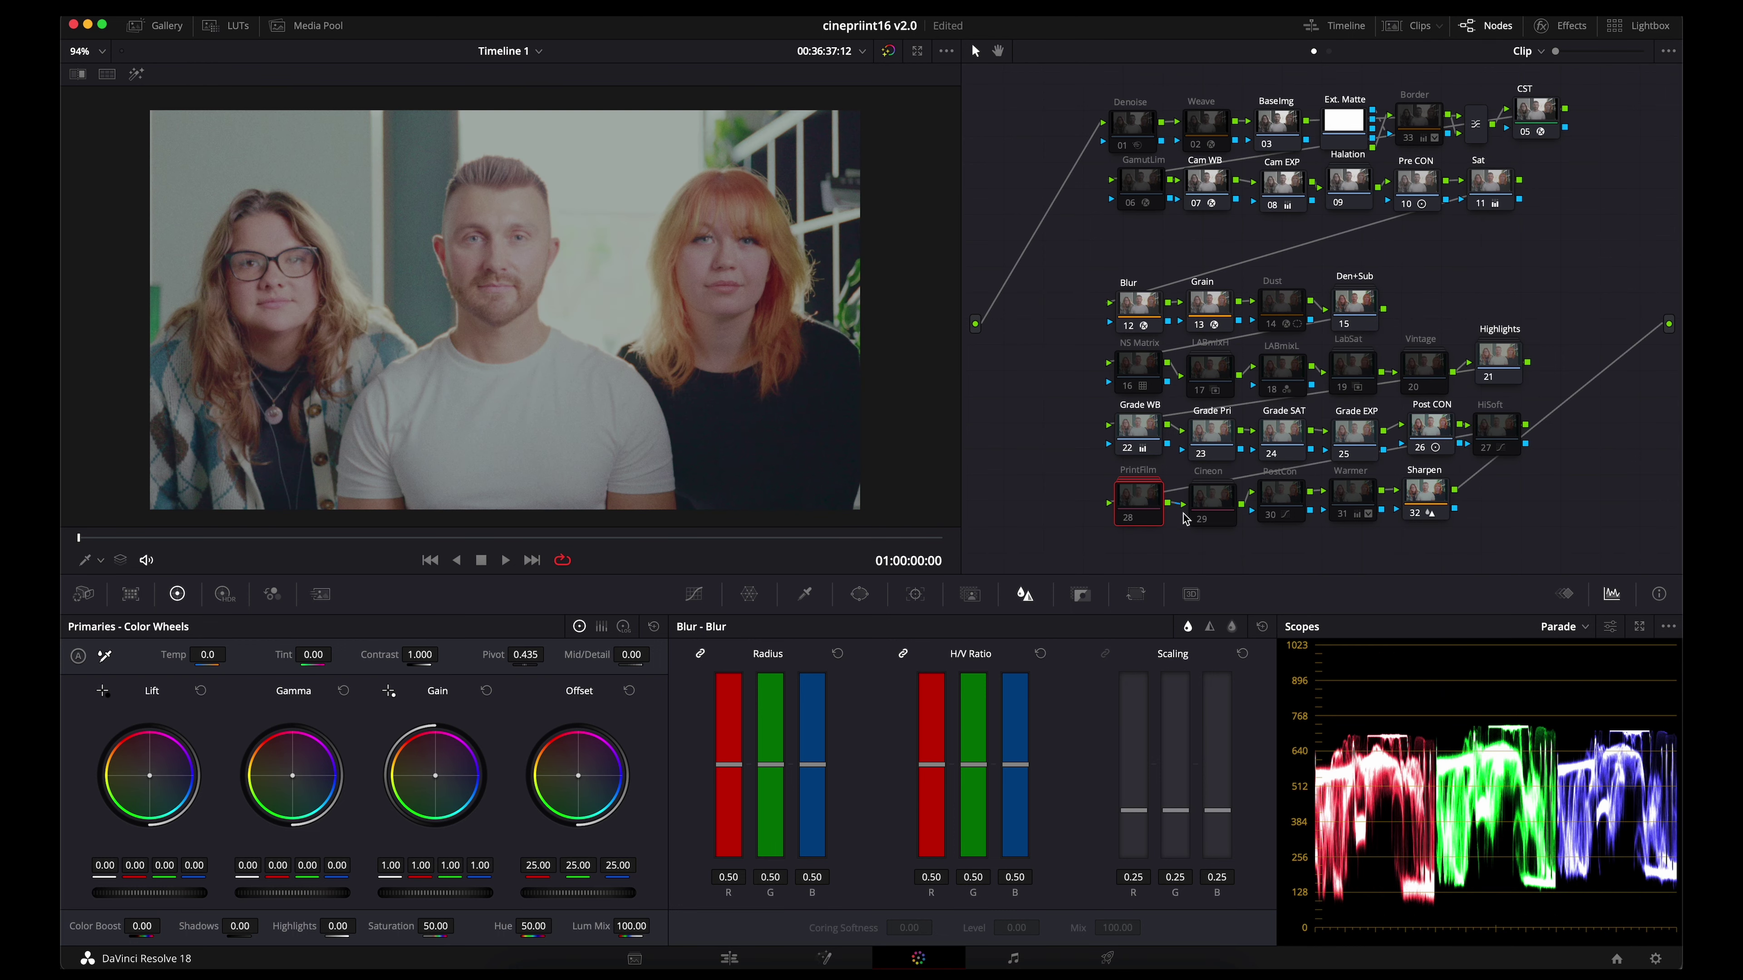
left_click(1202, 524)
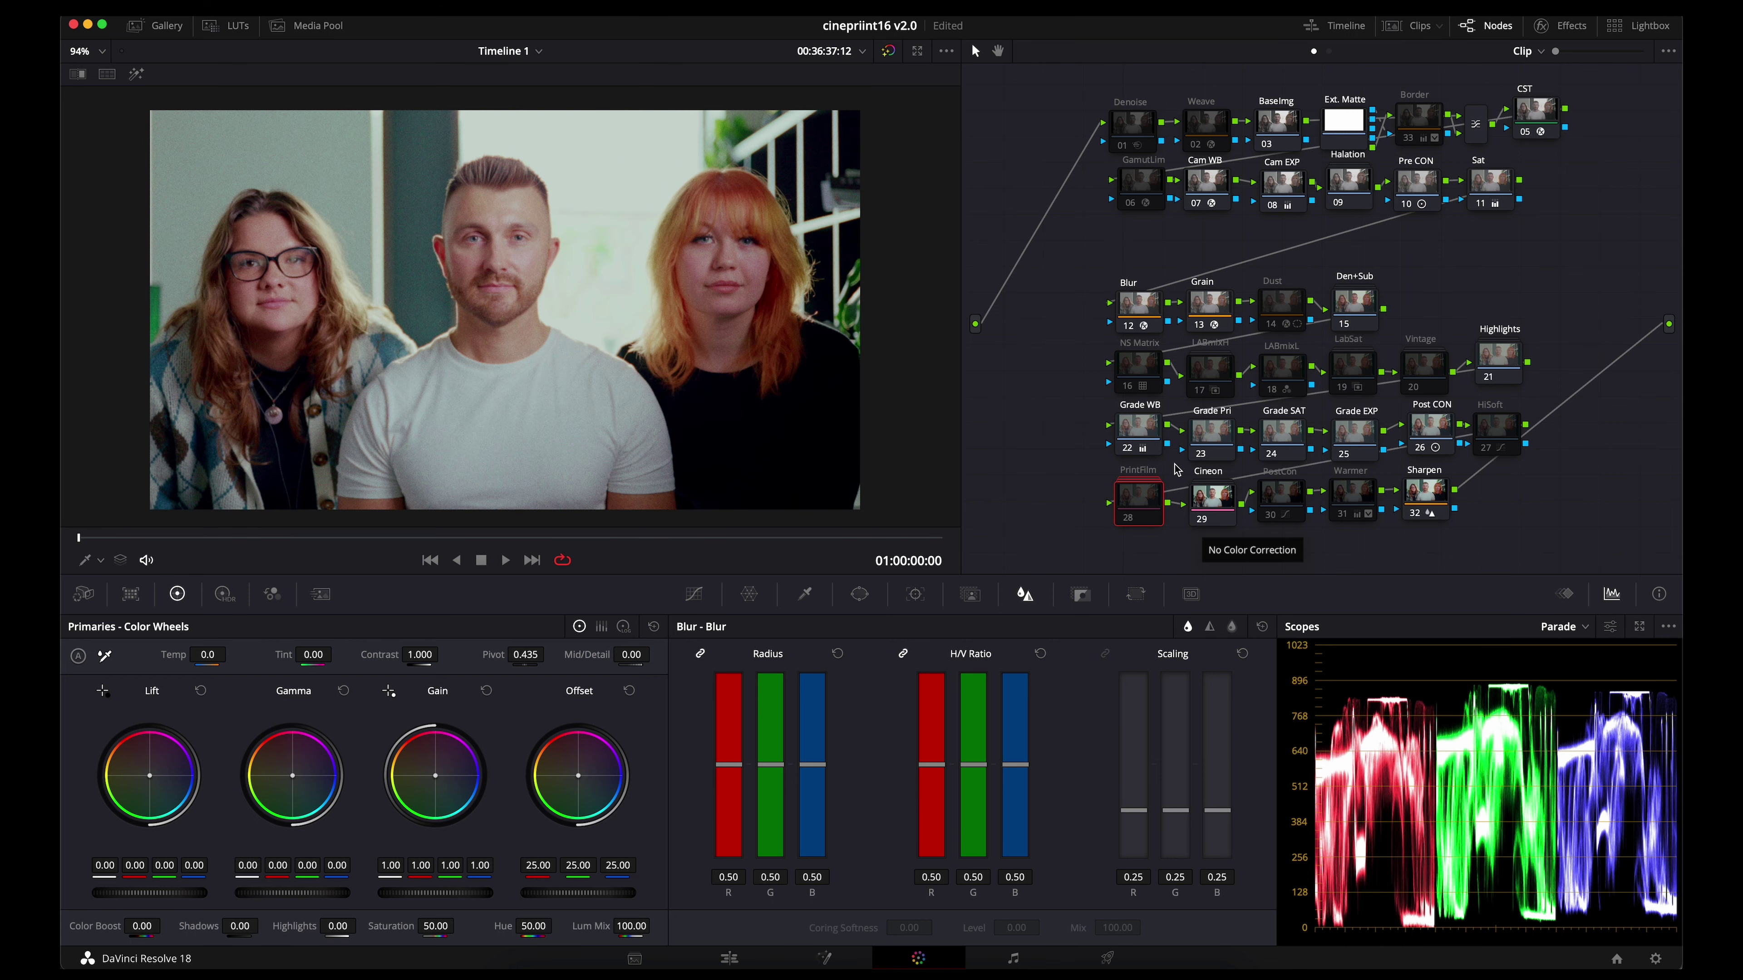
left_click(1273, 521)
left_click_drag(1275, 521, 1468, 483)
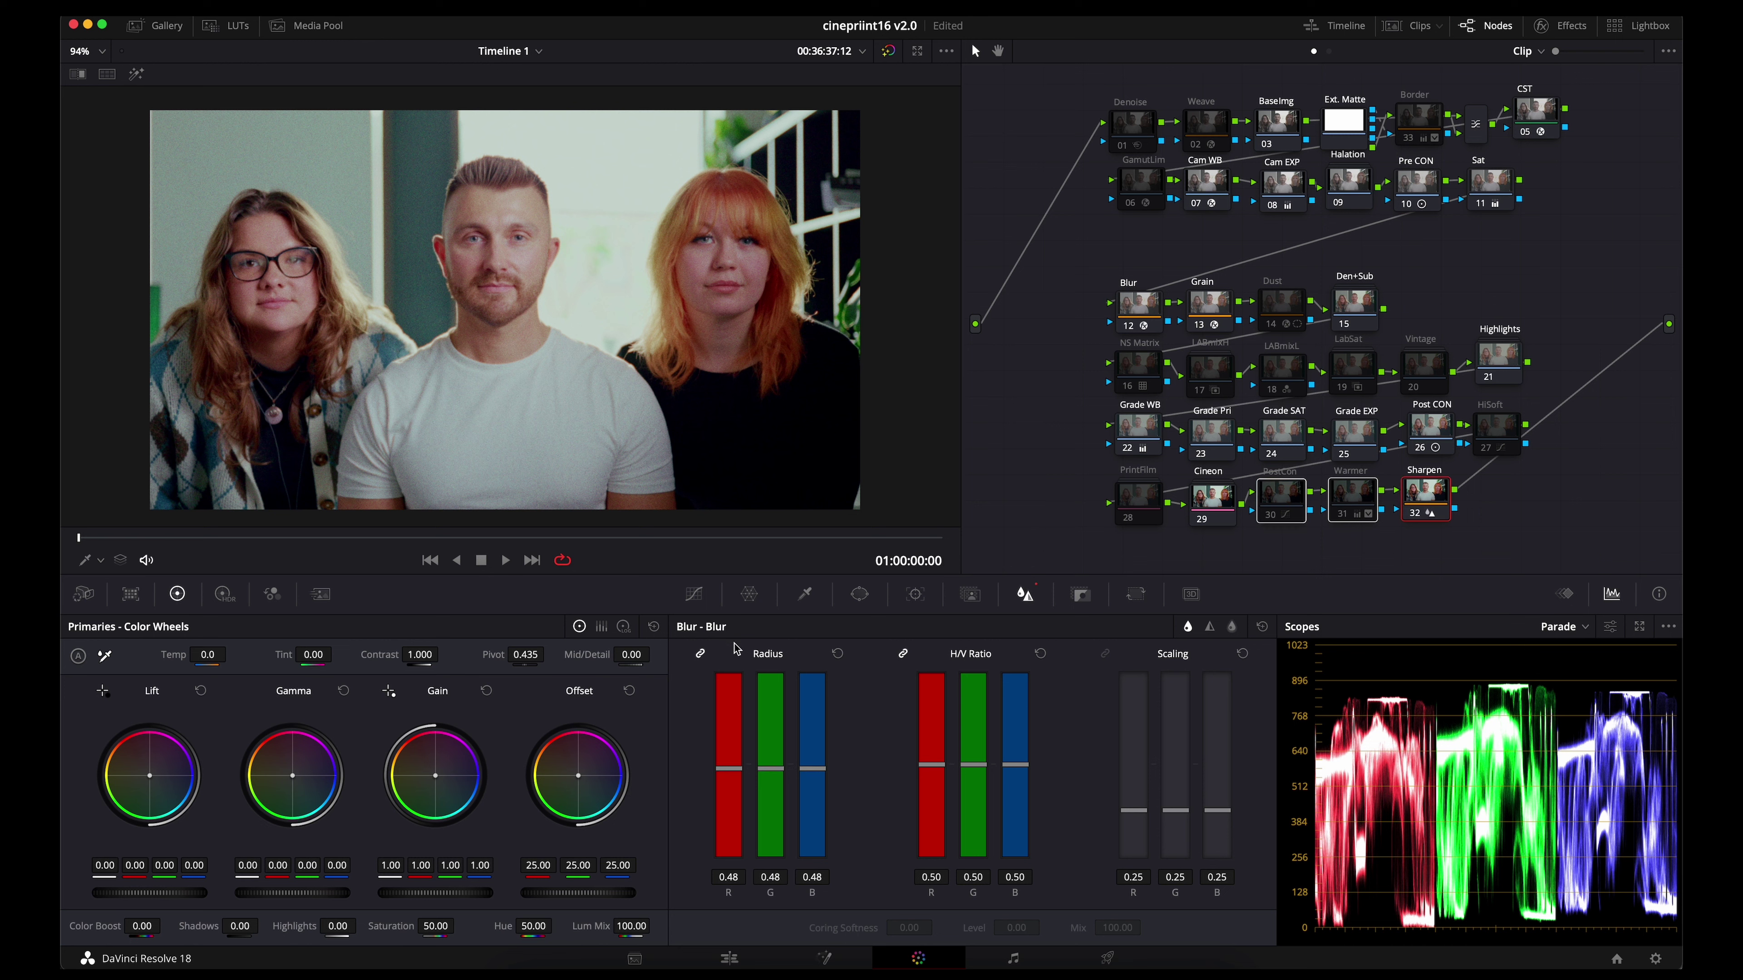
left_click_drag(815, 774, 826, 878)
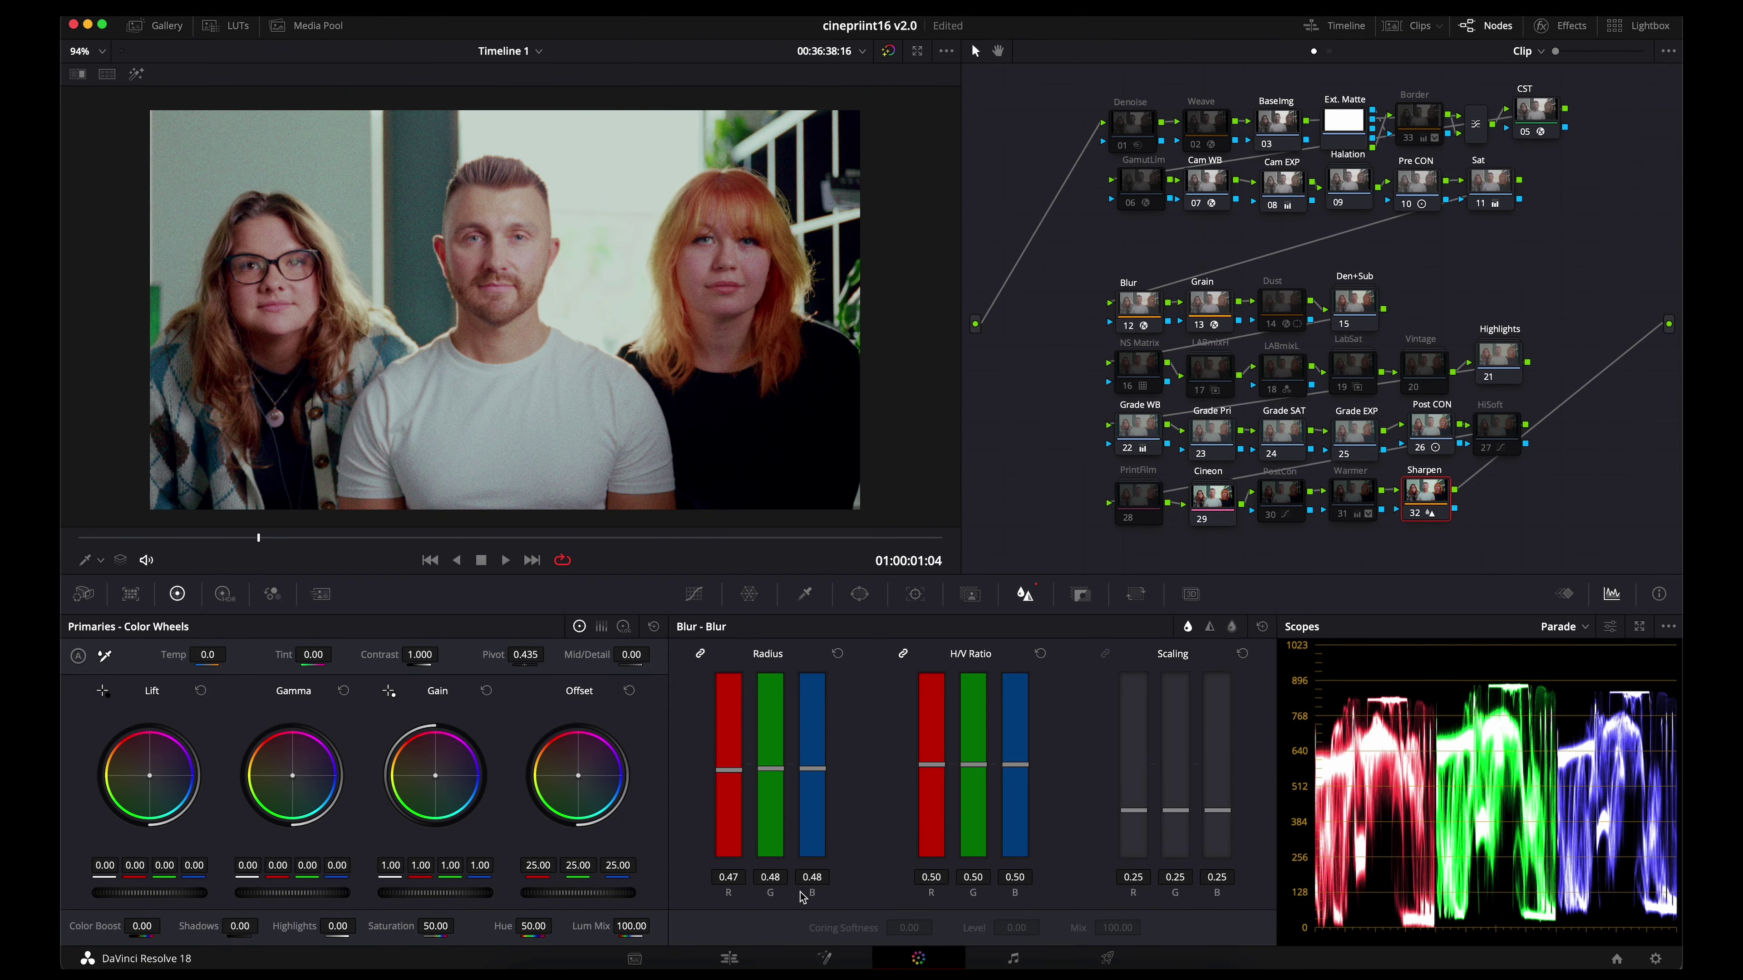
left_click_drag(809, 884, 812, 883)
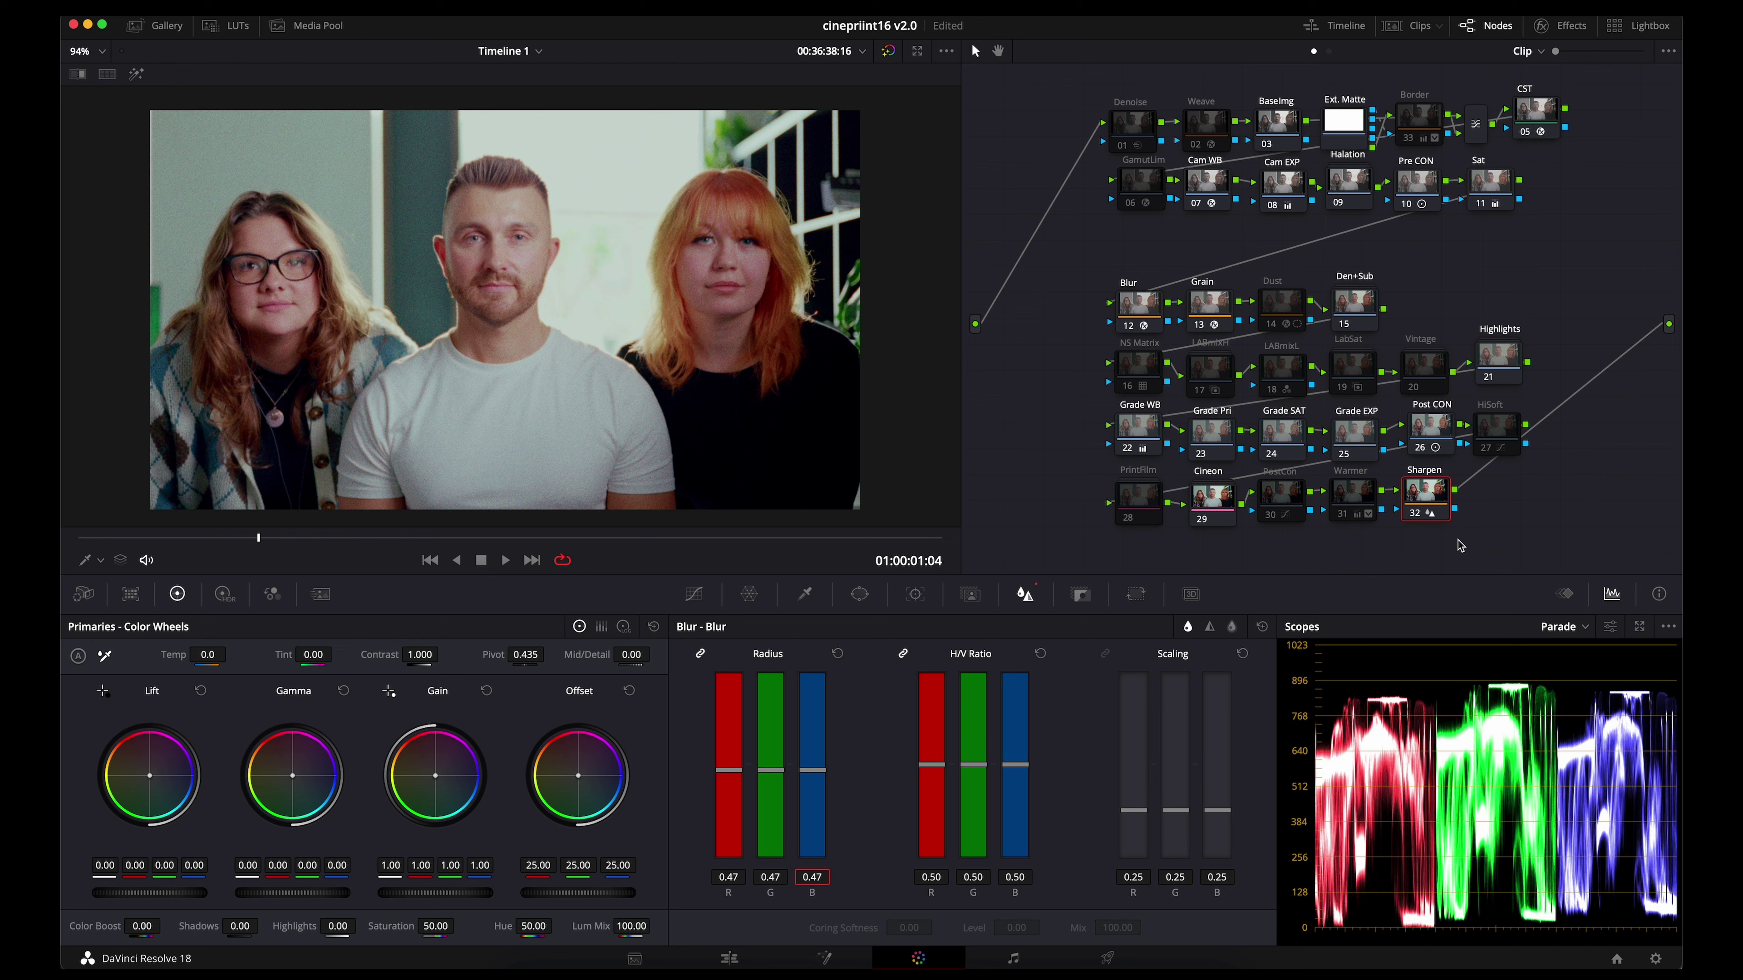
- Bypass PostCon and toggle the Warmer node on and off, leaving it switched off
left_click(1272, 513)
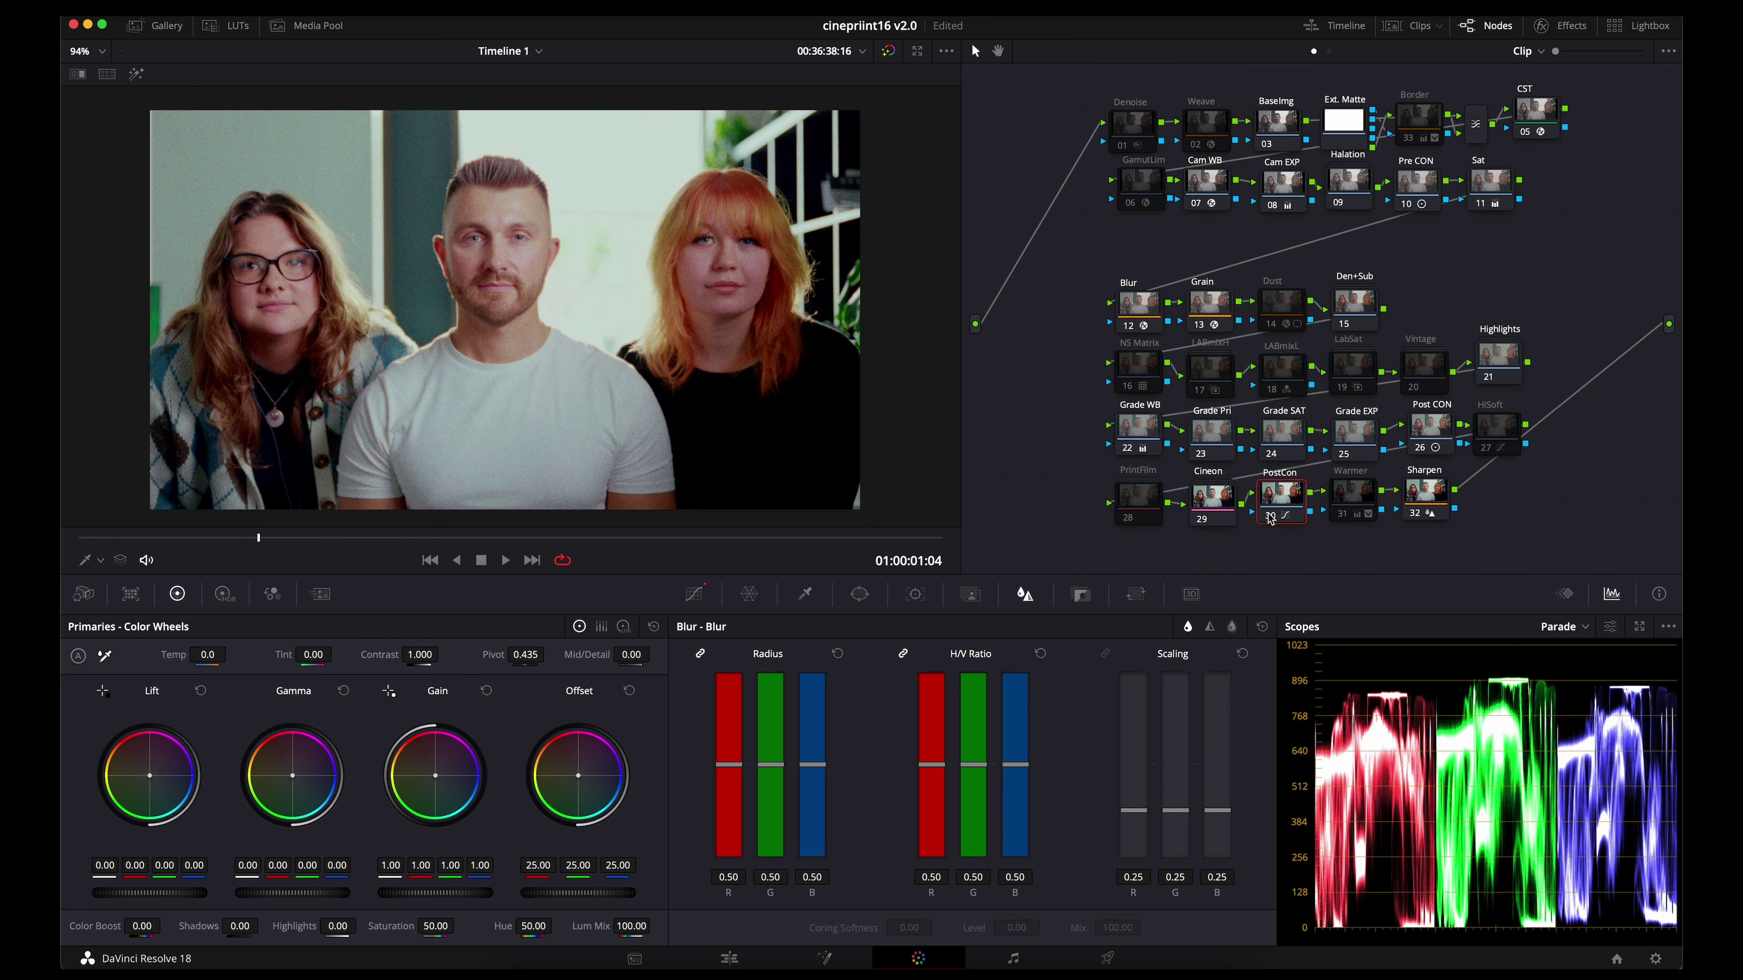
left_click(1270, 516)
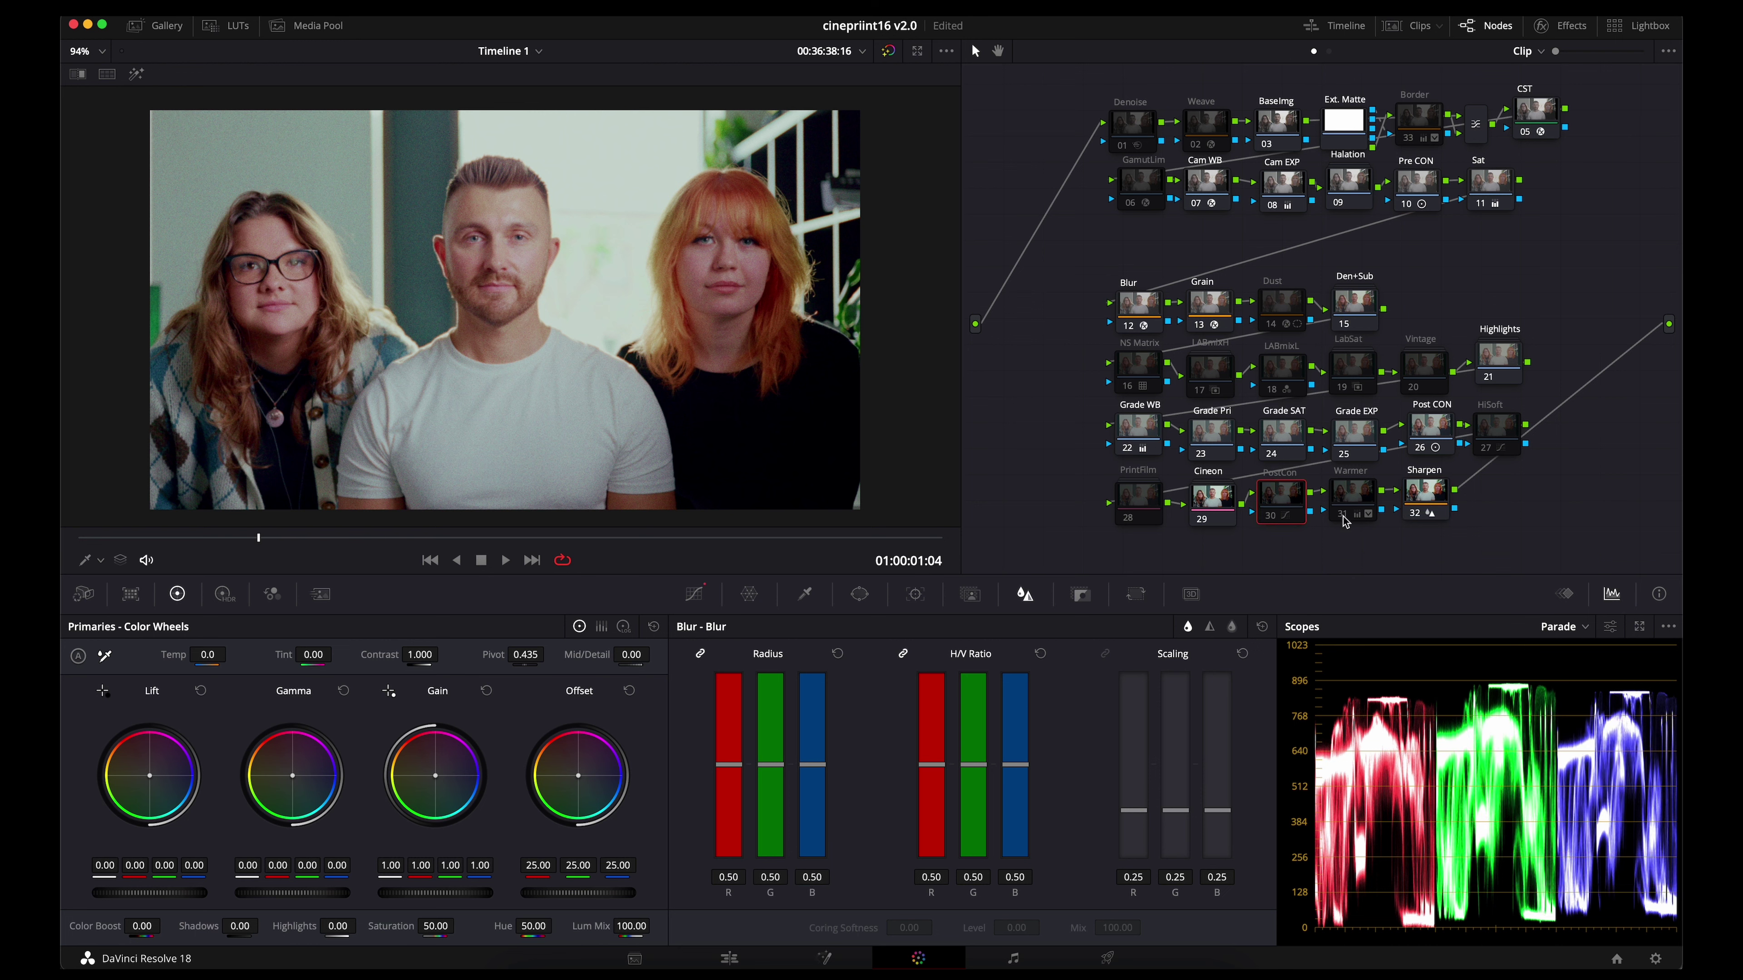
left_click(1355, 493)
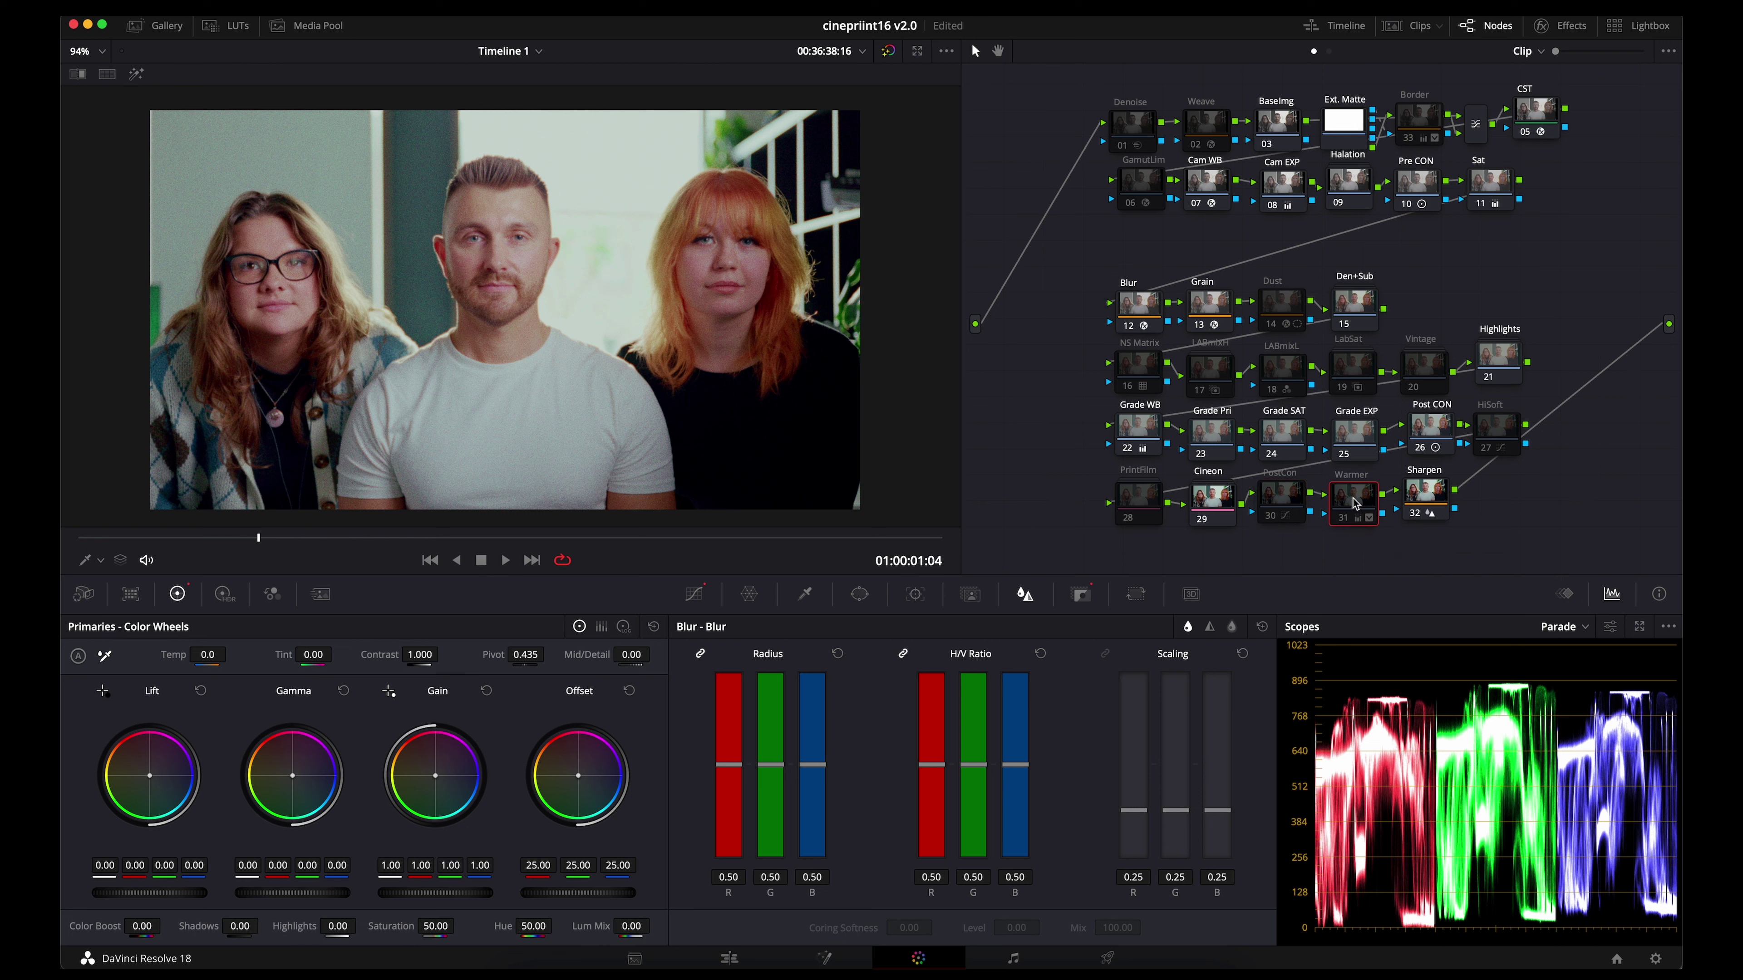
left_click(1349, 517)
left_click(1348, 519)
- Move the top node rows up and the lower node block down to open space between them
left_click_drag(1029, 97, 1593, 184)
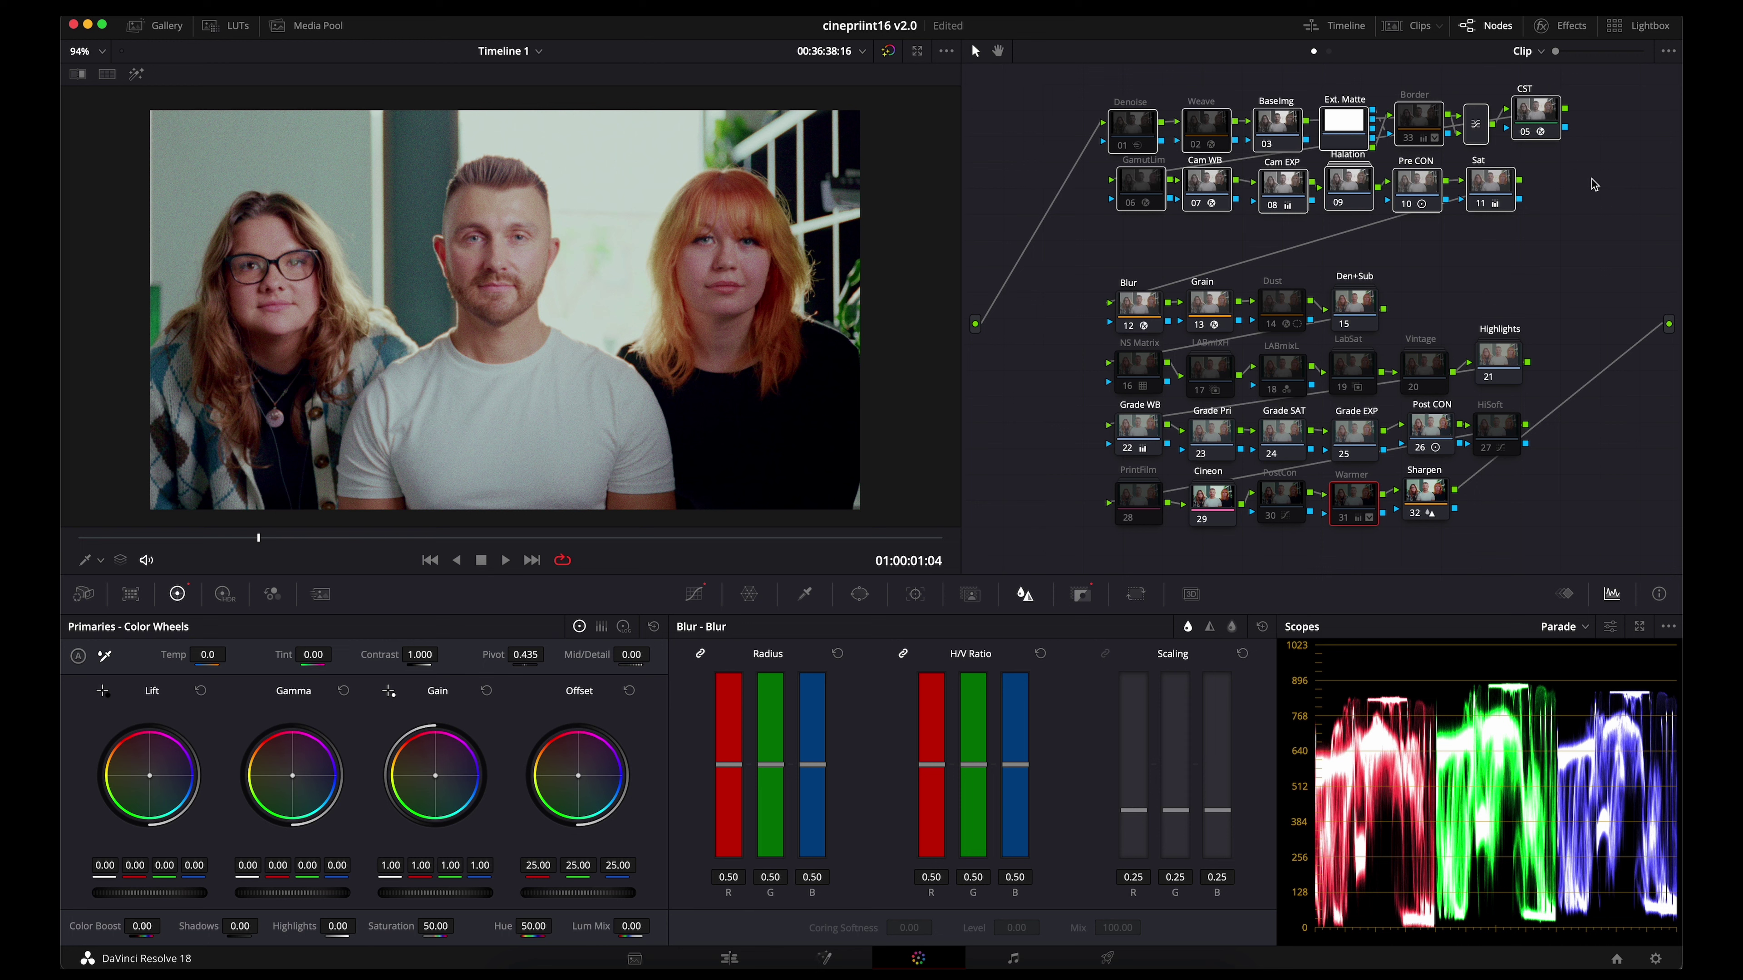
left_click_drag(1506, 197, 1484, 172)
left_click_drag(1060, 285, 1527, 530)
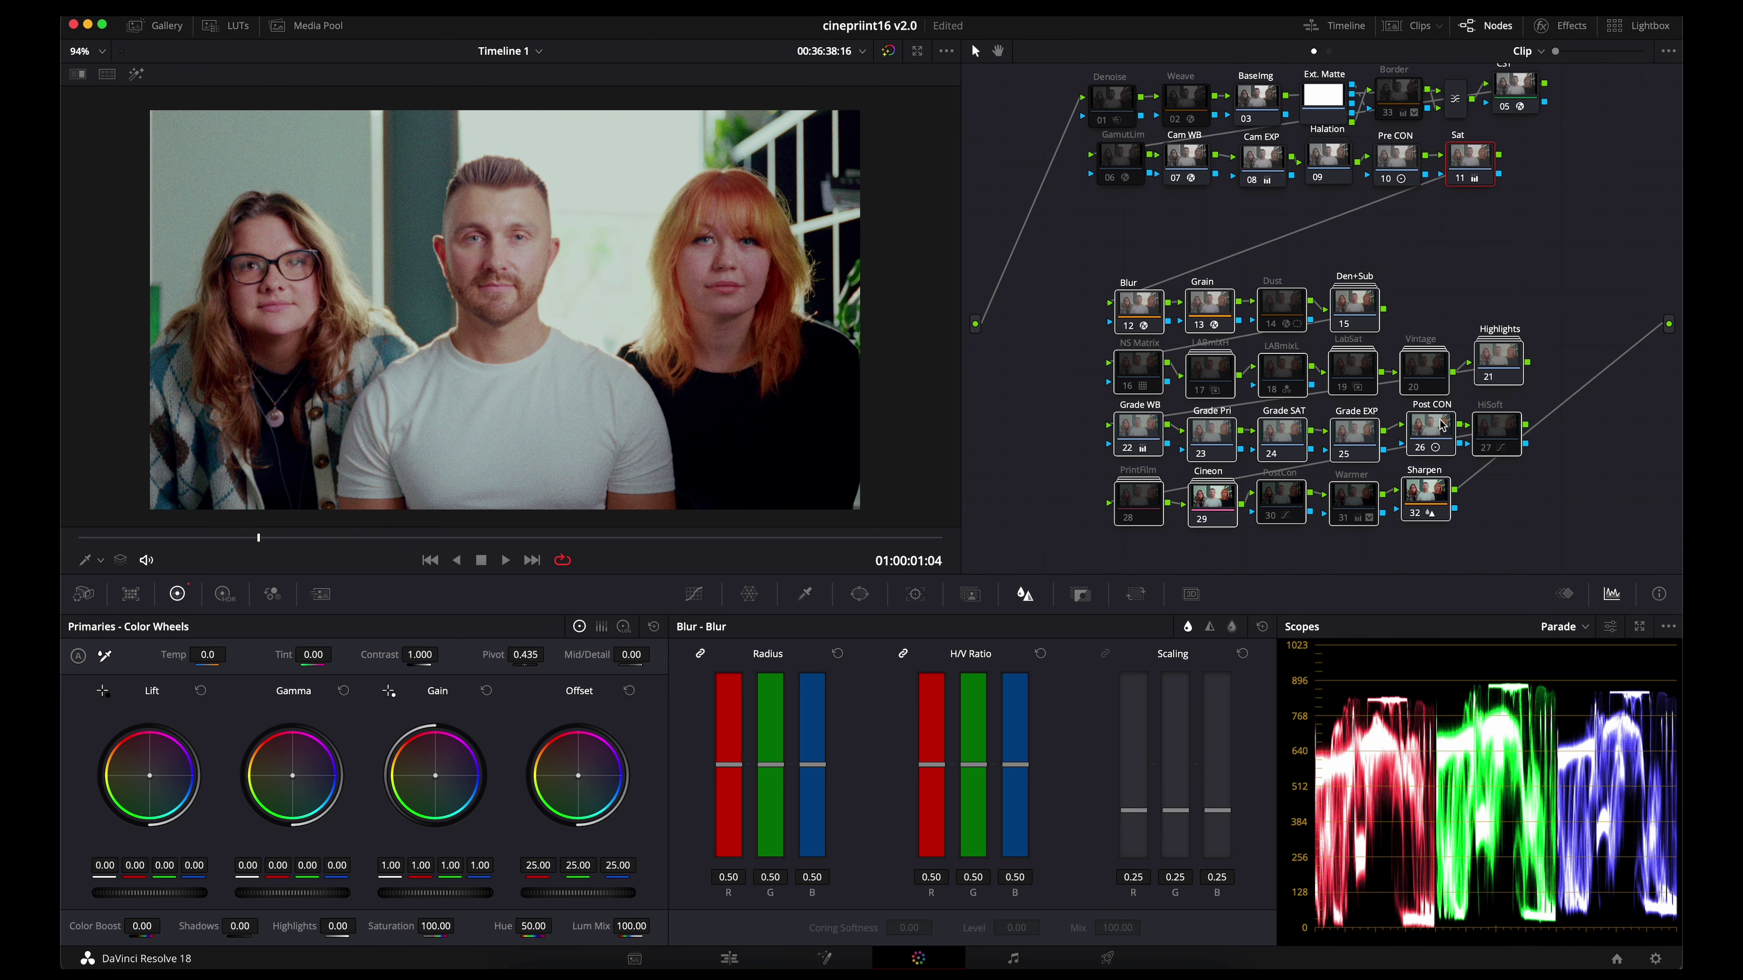
left_click_drag(1441, 426, 1431, 452)
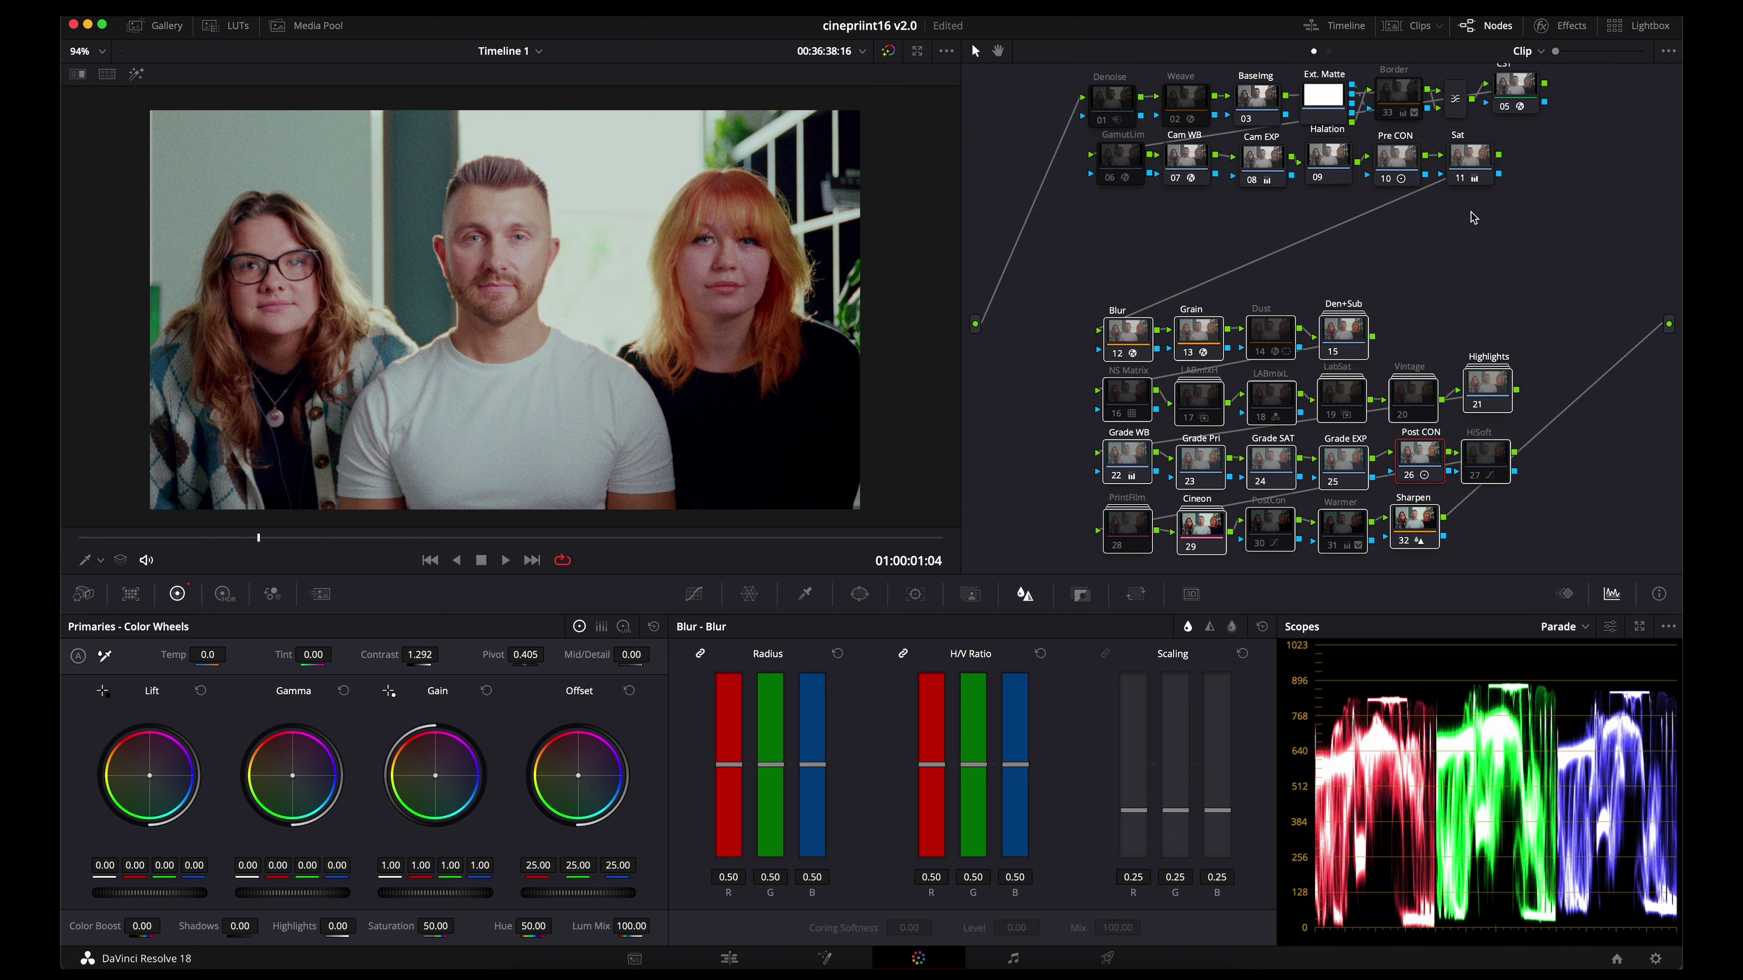
left_click_drag(1078, 242, 1576, 214)
- Add serial nodes after Sat and node 12, then parallel nodes 13 and 14 with a mixer, tidily arranged
key("alt+s")
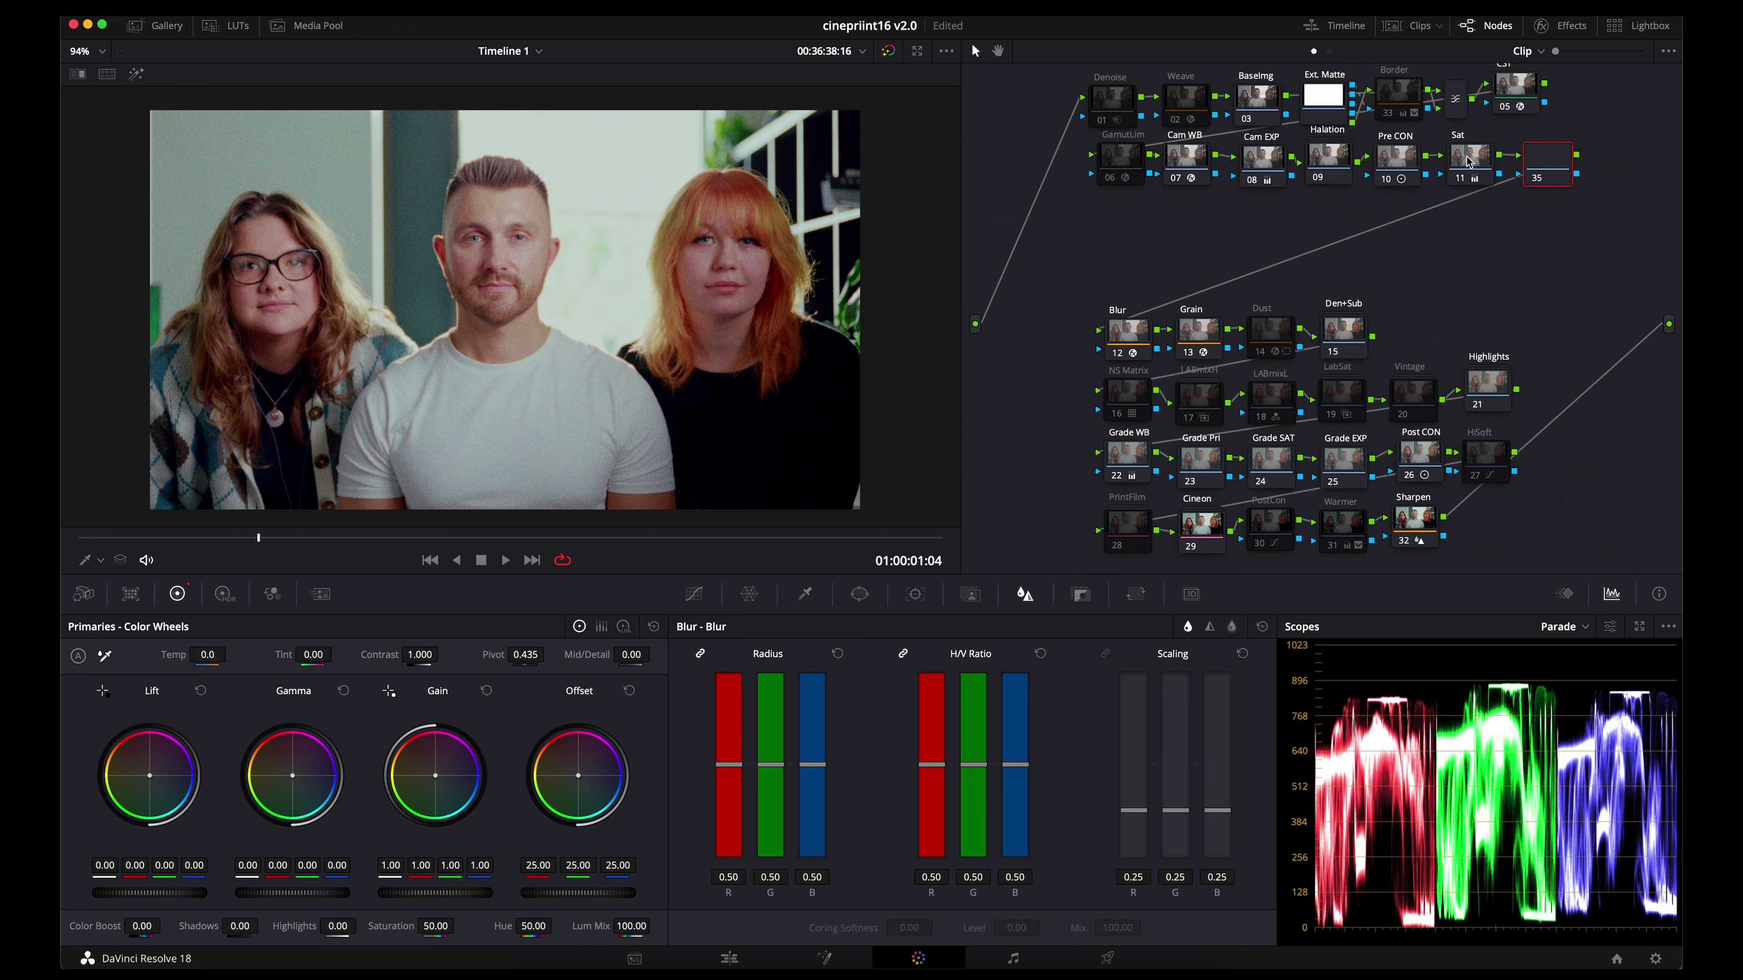
left_click_drag(1395, 209, 1111, 244)
key("alt+s")
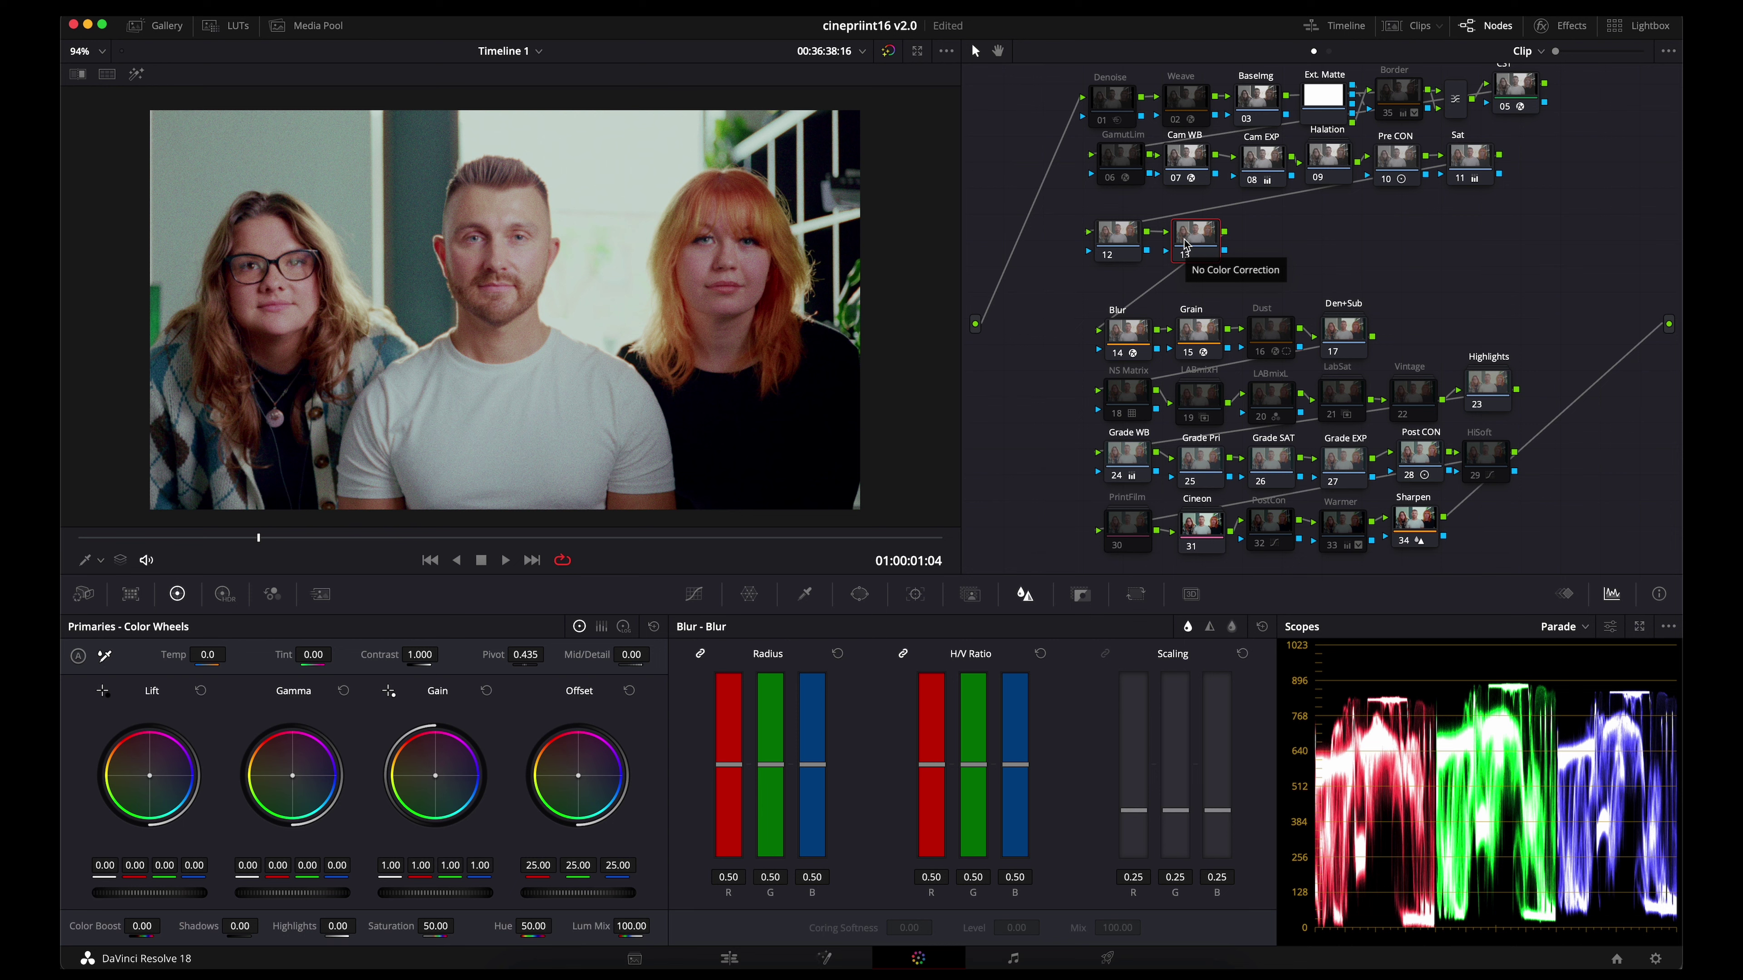
key("alt+p")
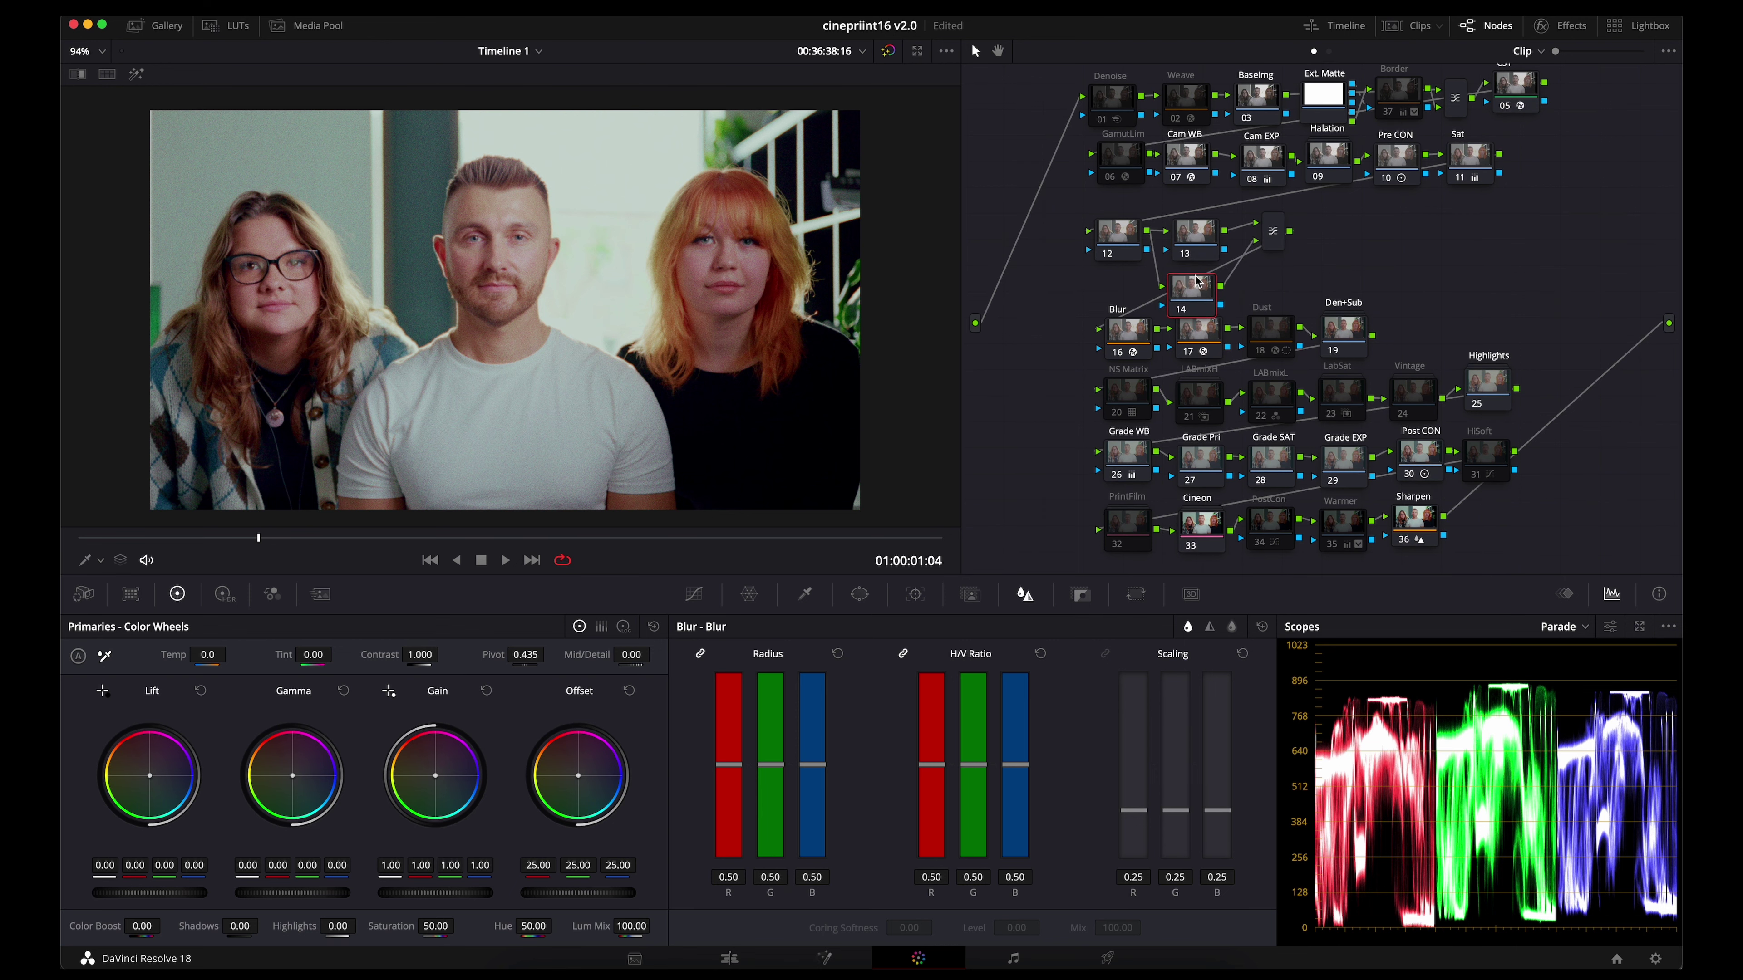
left_click_drag(1201, 250, 1215, 281)
key("ctrl+z")
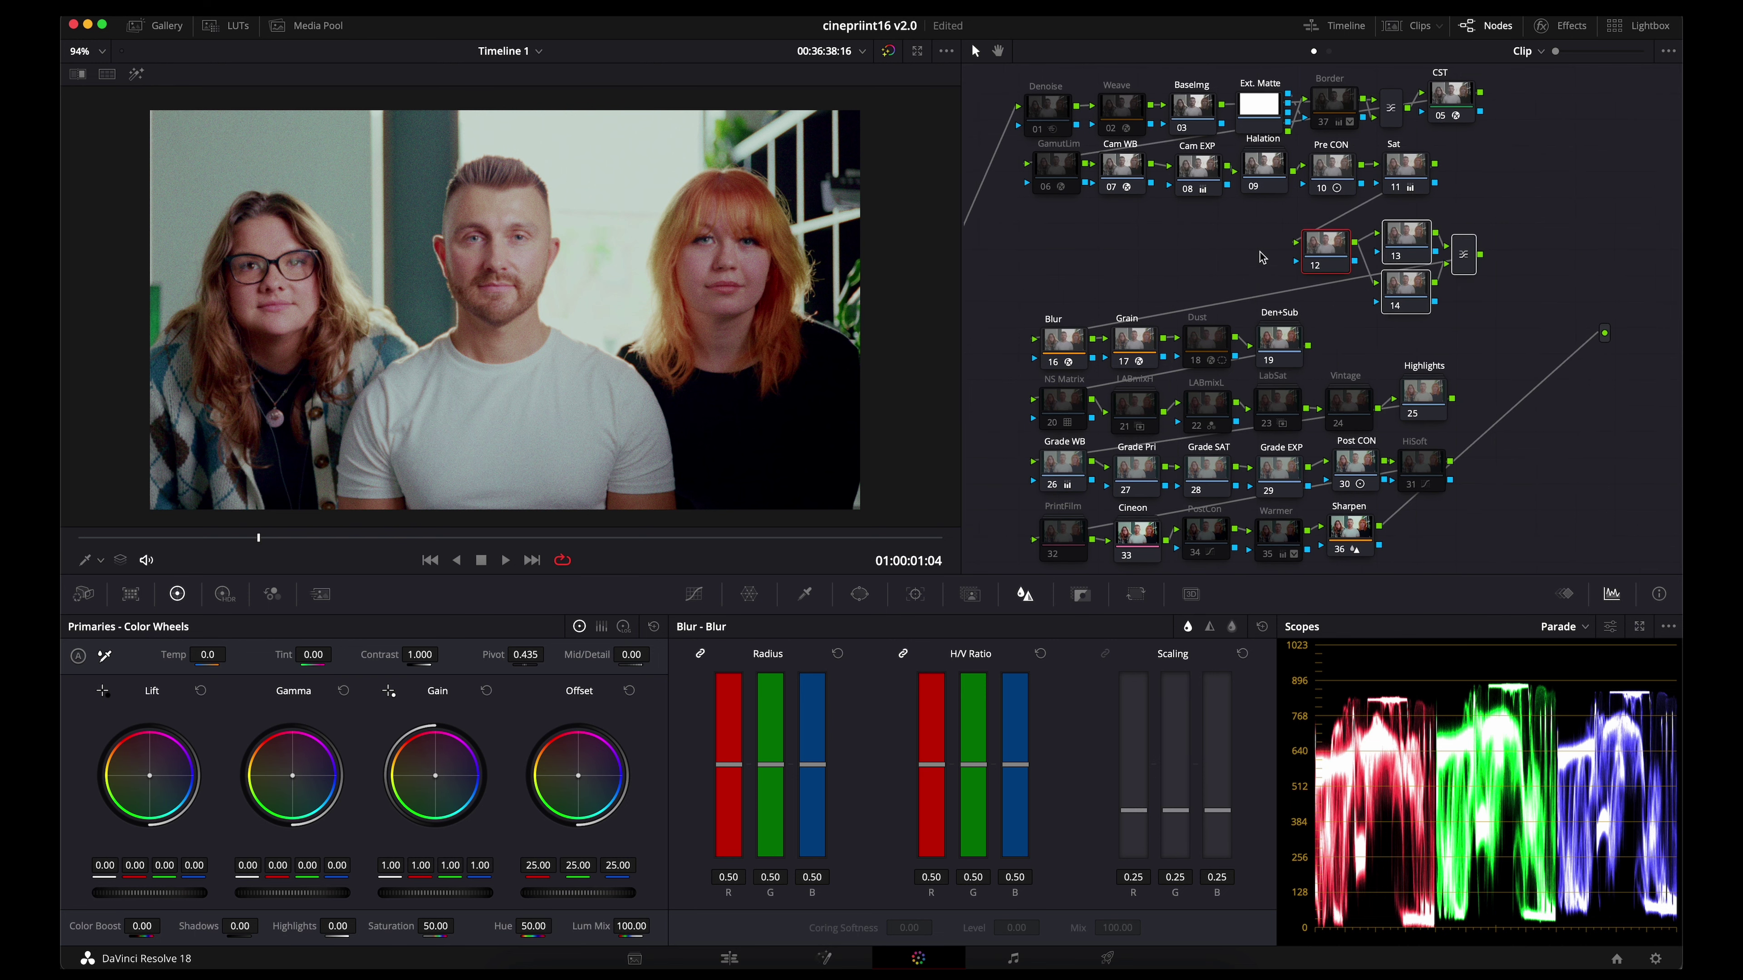
left_click(1232, 260)
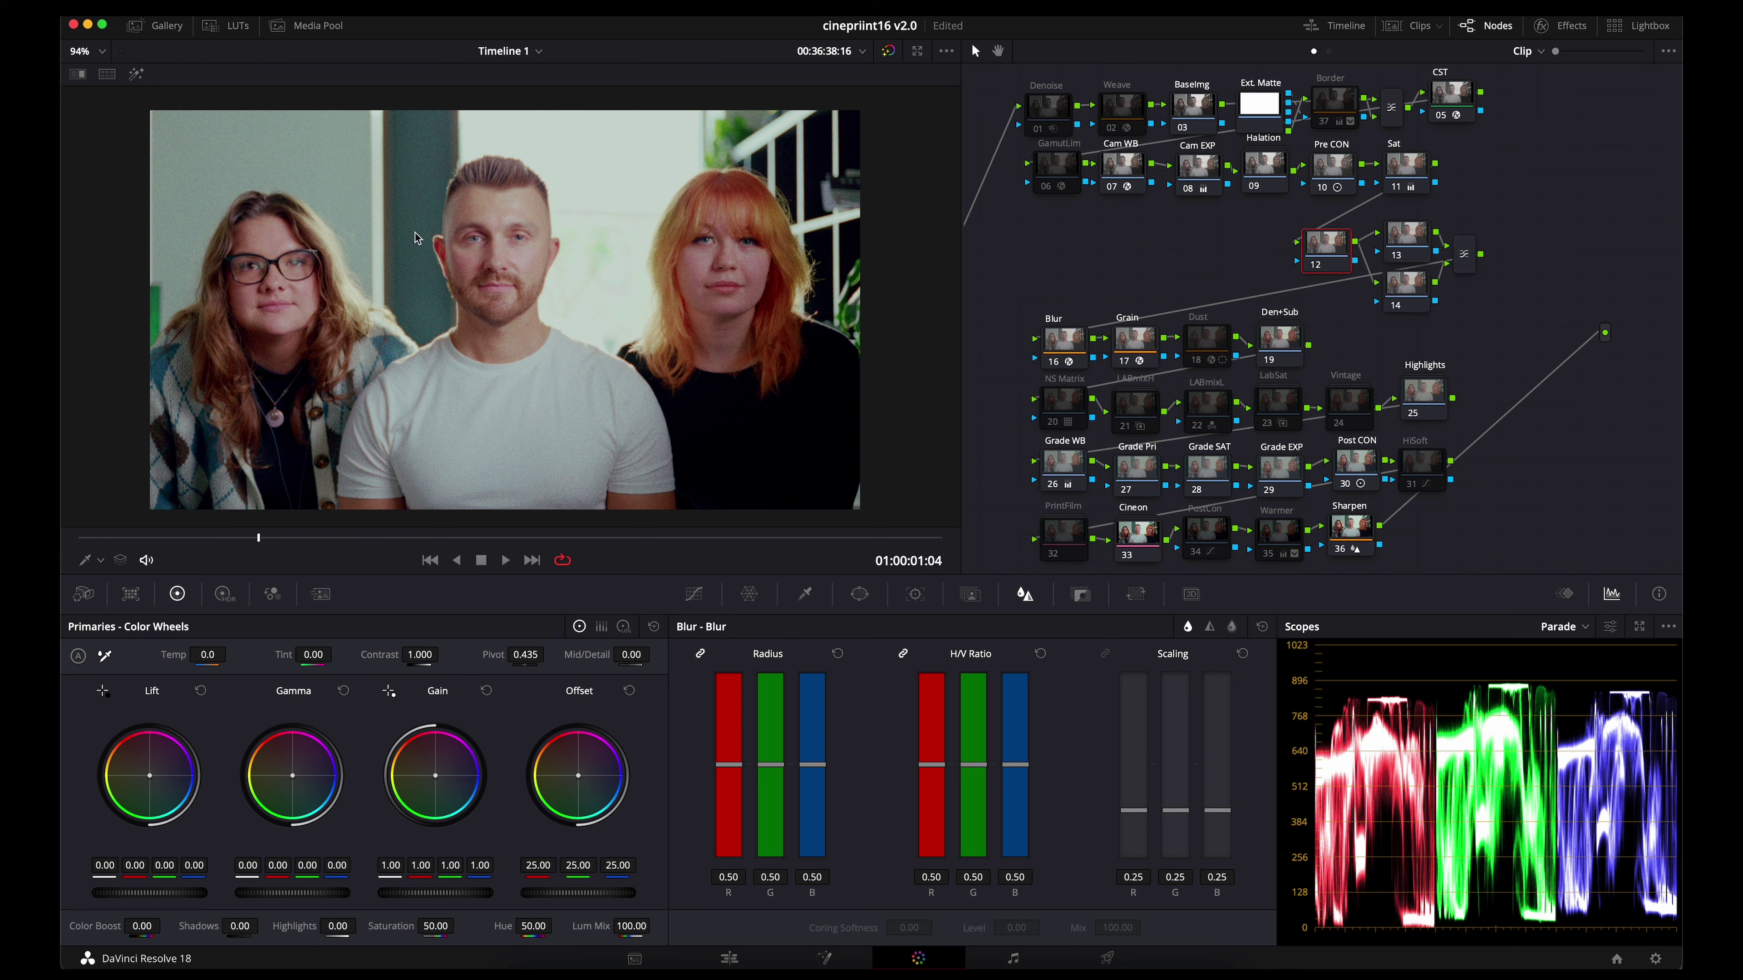
left_click_drag(1465, 256, 1484, 254)
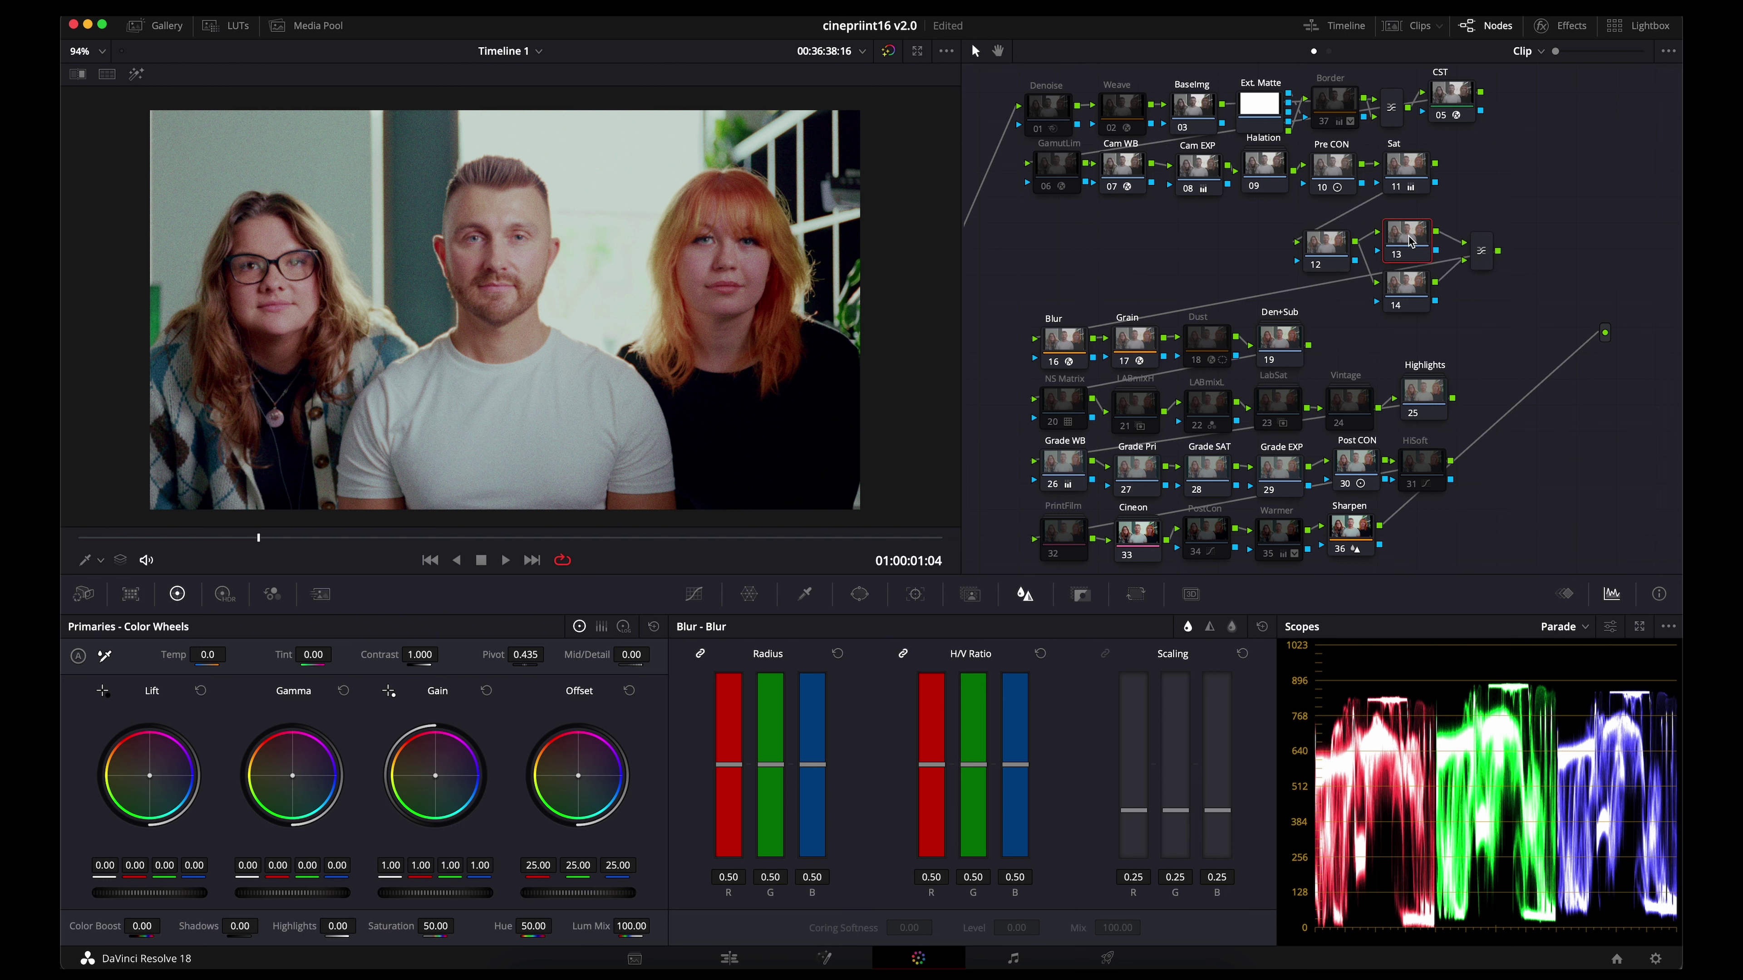
left_click_drag(1419, 288, 1404, 293)
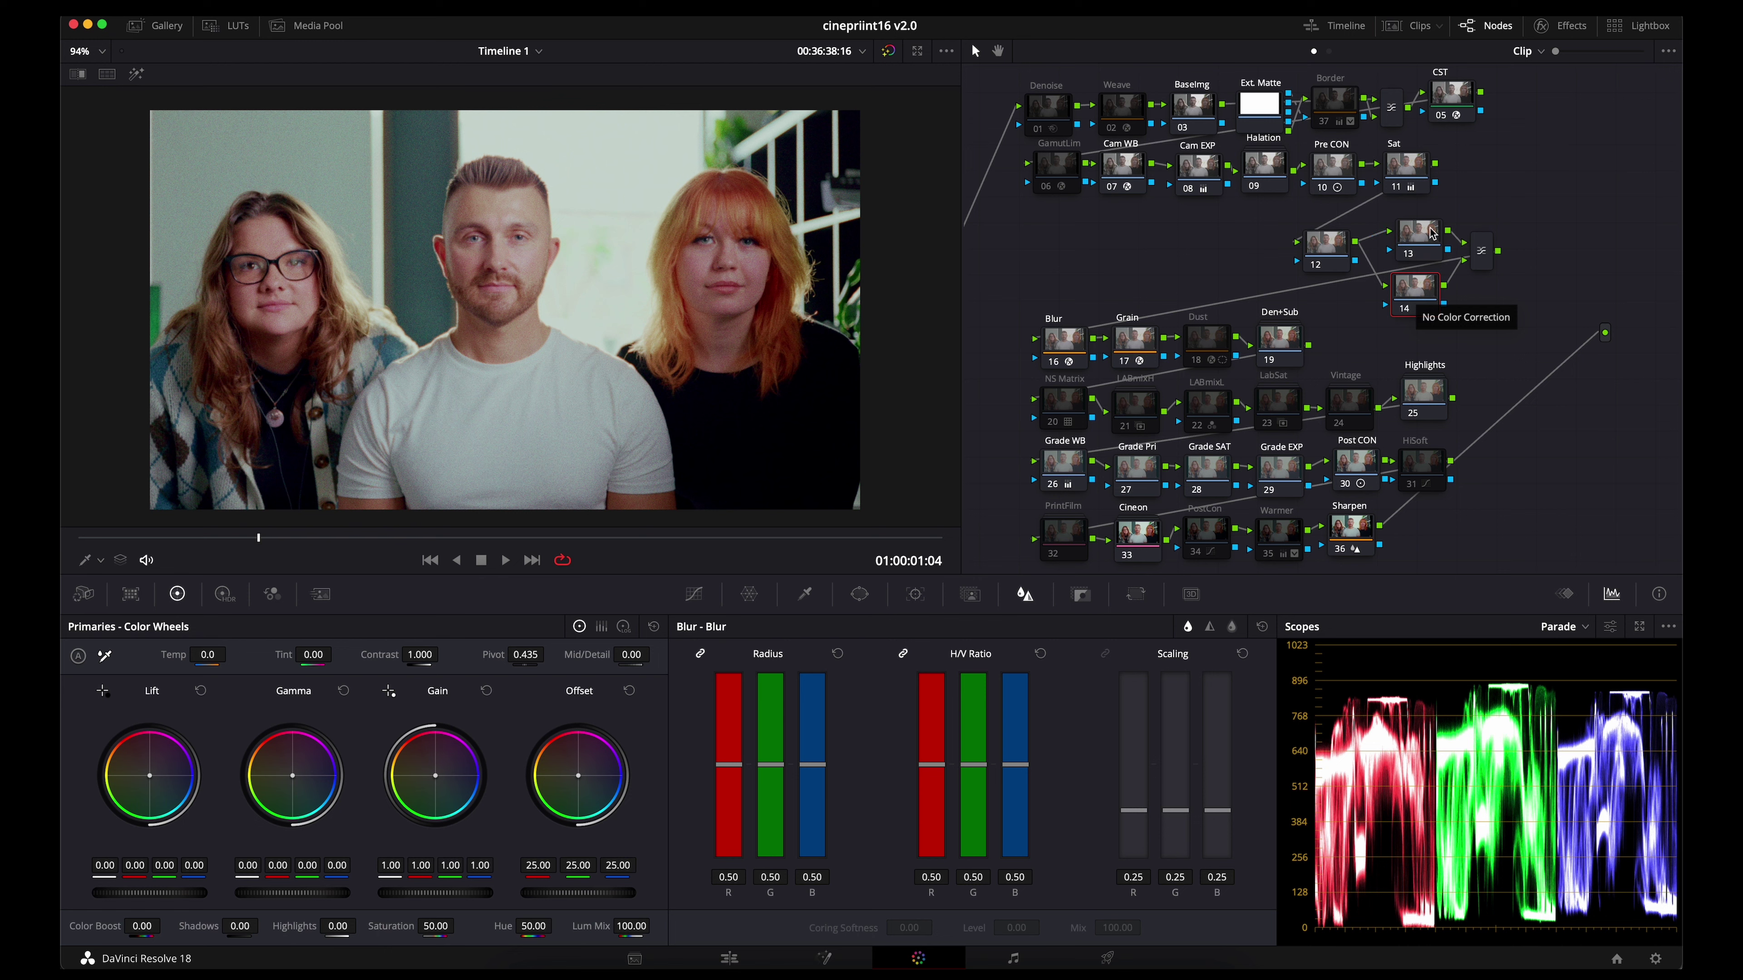
- On node 14, eyedrop the face skin in the HSL qualifier, raise Lum Low, add denoise and blur
left_click(805, 596)
left_click(535, 255)
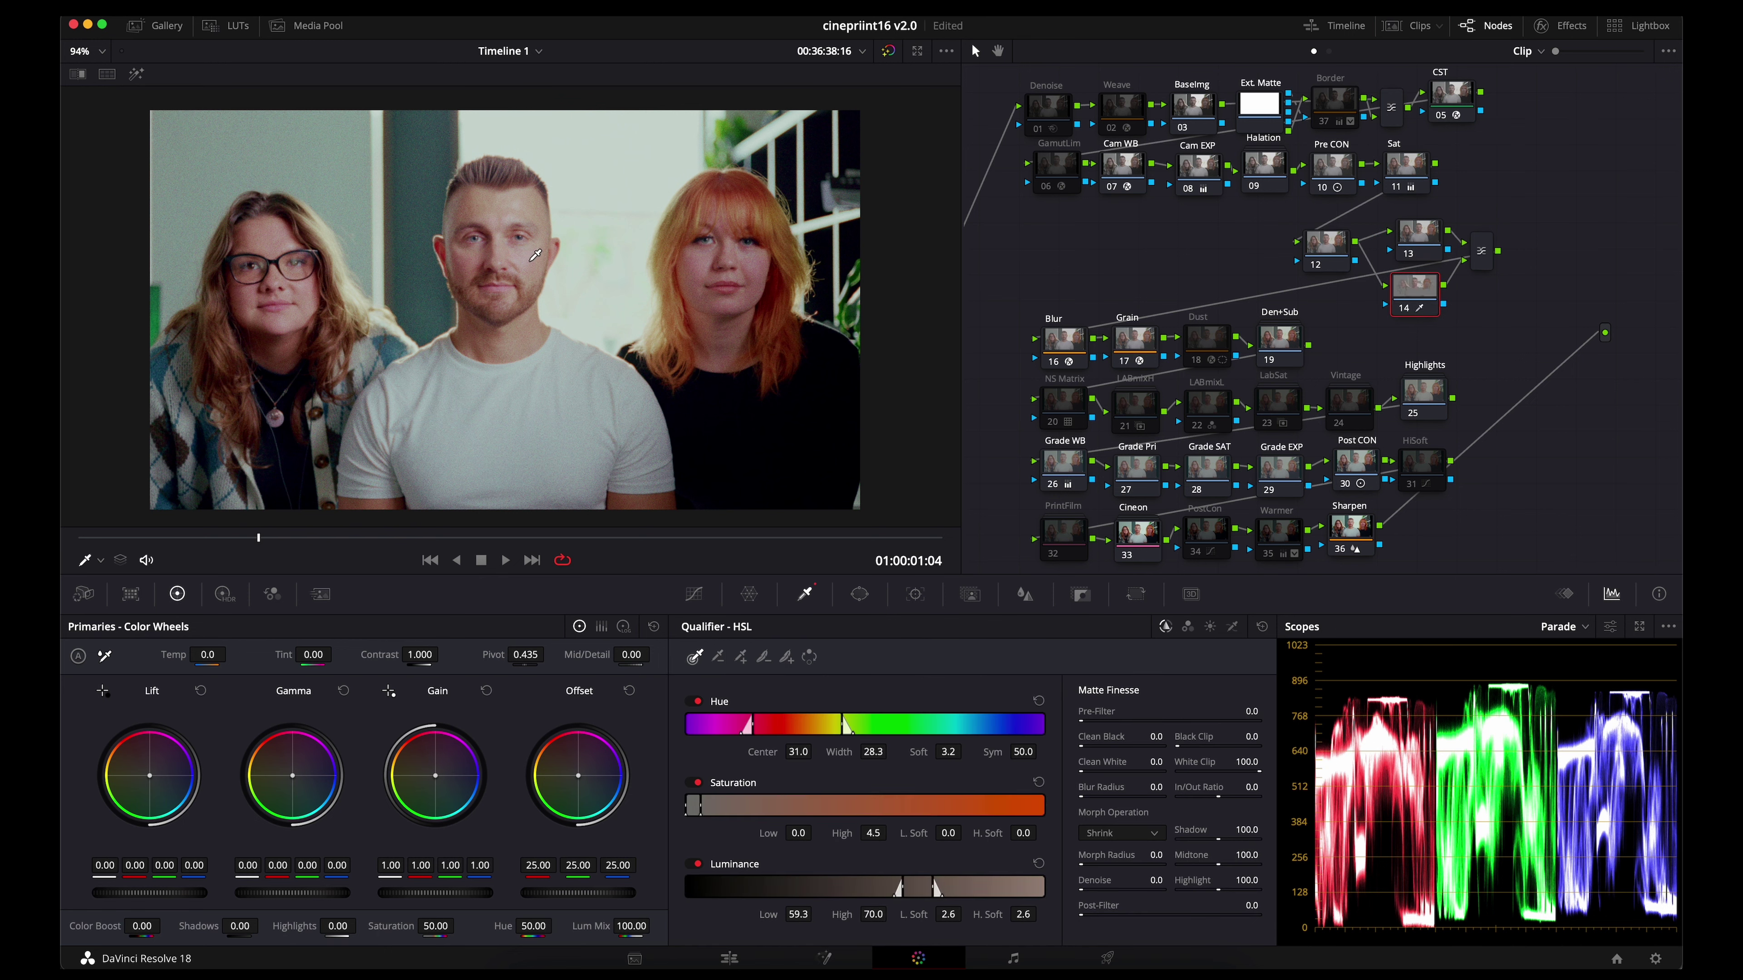
key("shift+h")
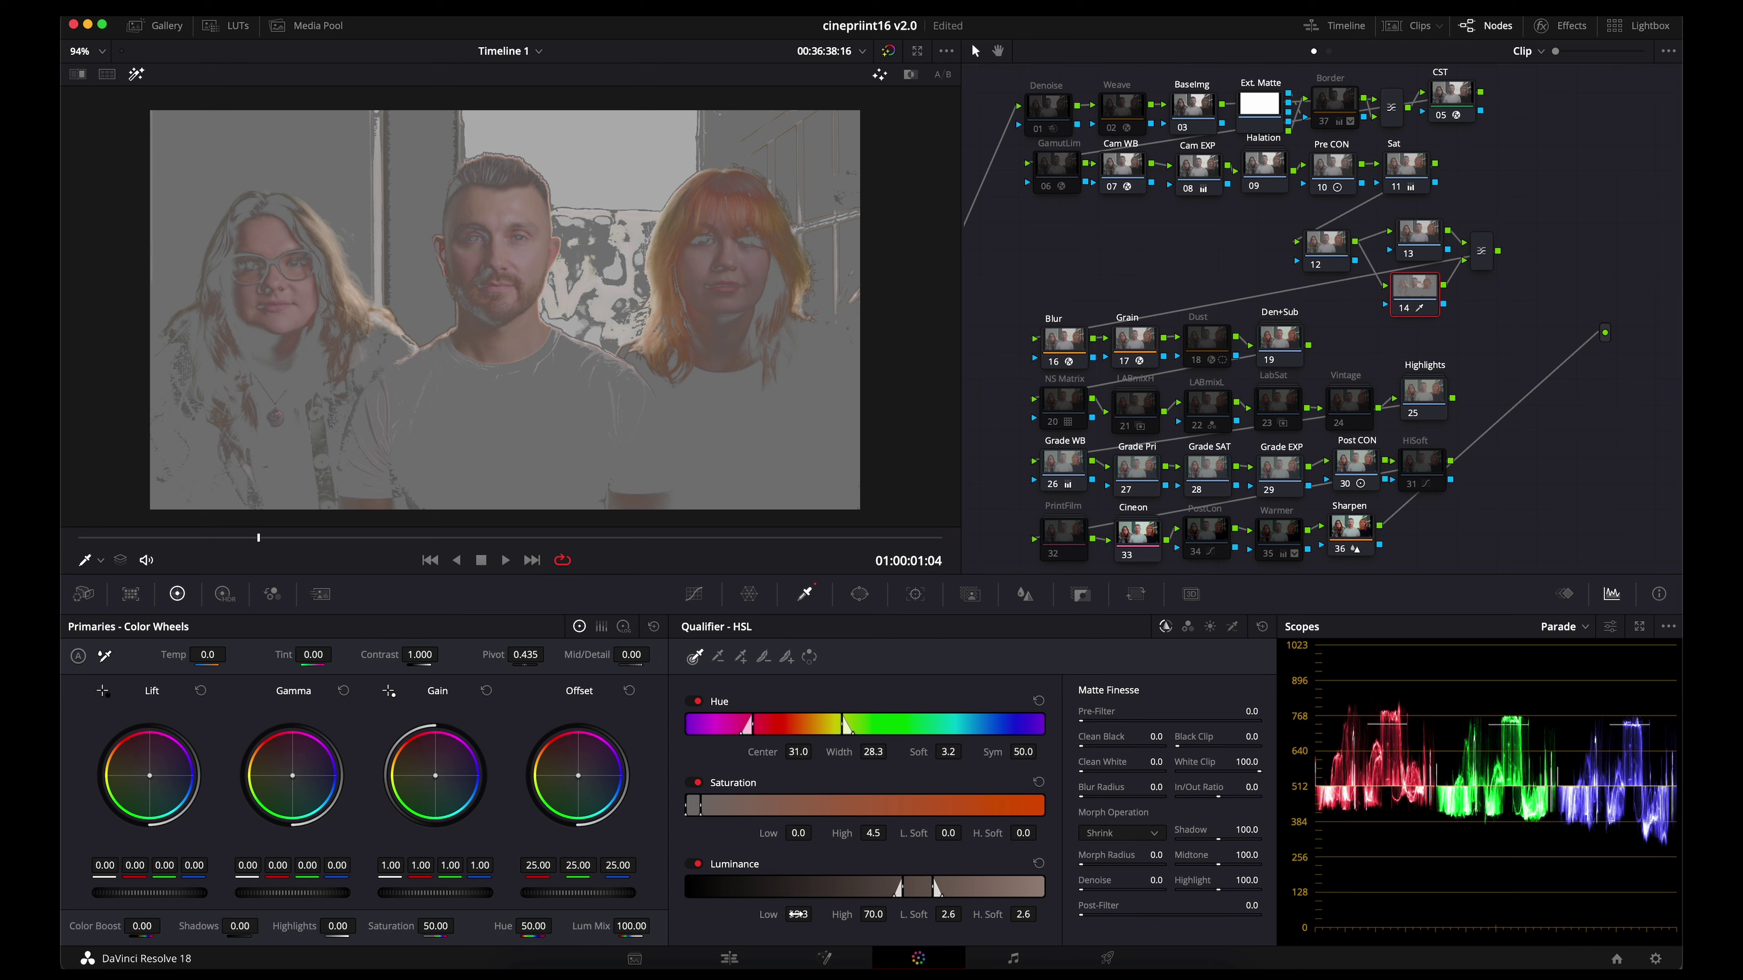
left_click_drag(798, 914, 816, 914)
left_click_drag(1082, 890, 1101, 890)
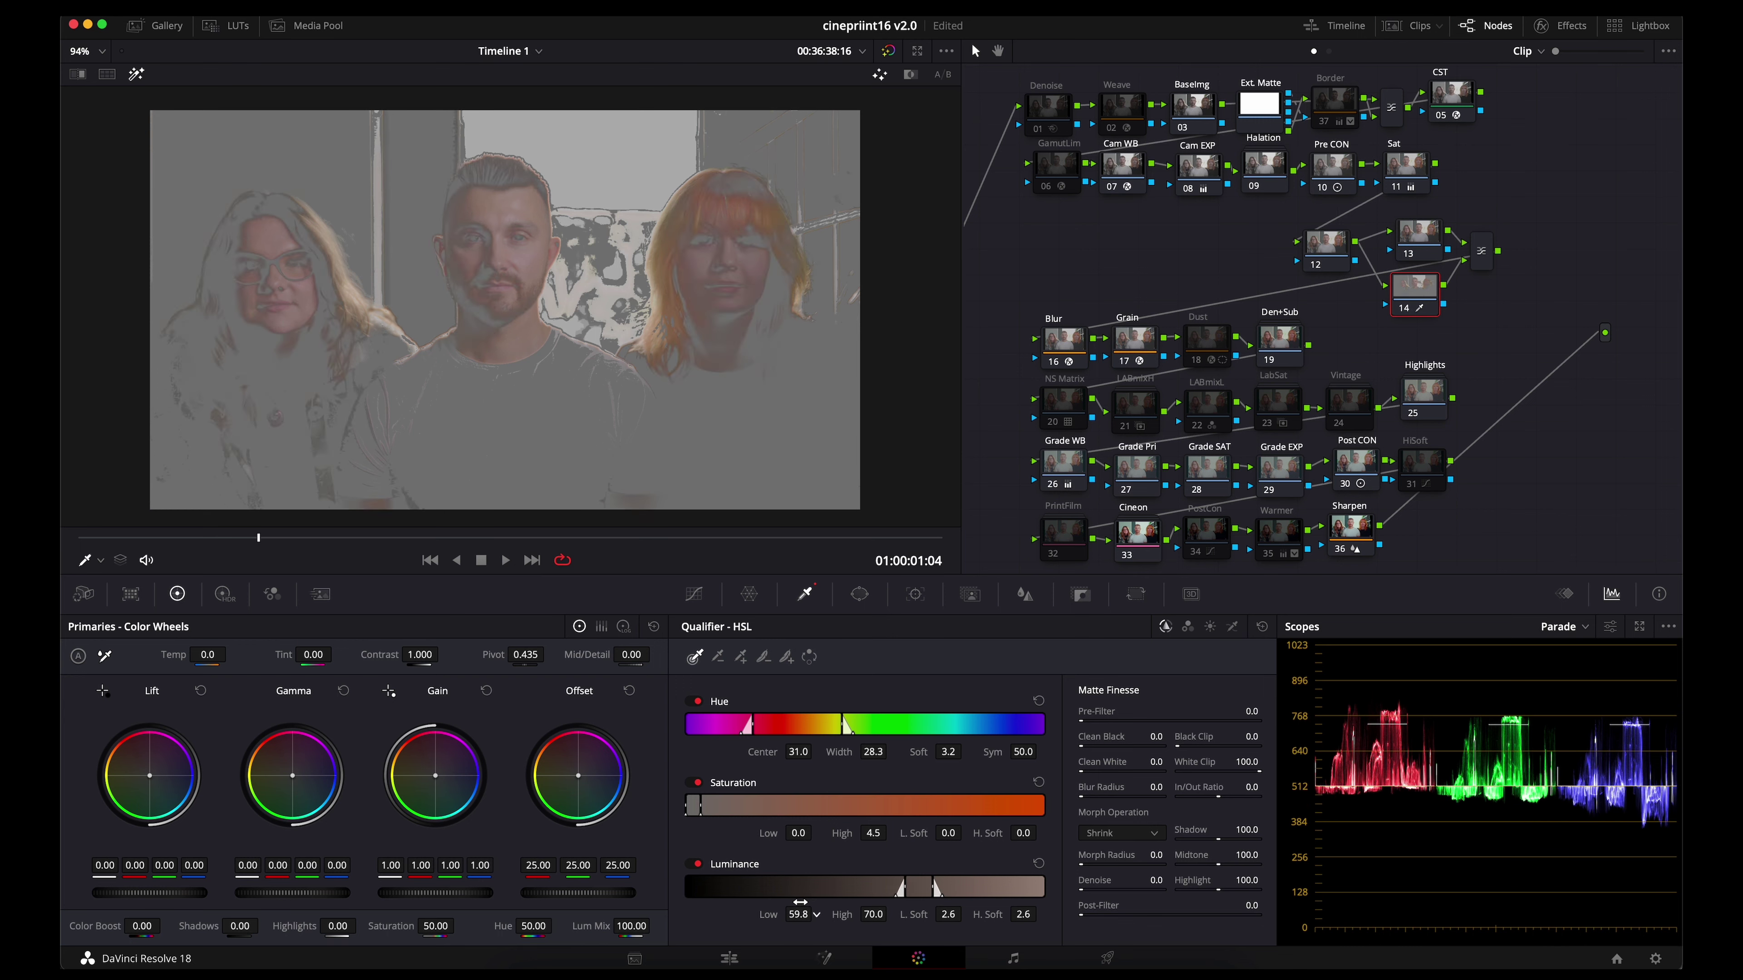
left_click_drag(1090, 797, 1281, 765)
left_click(137, 74)
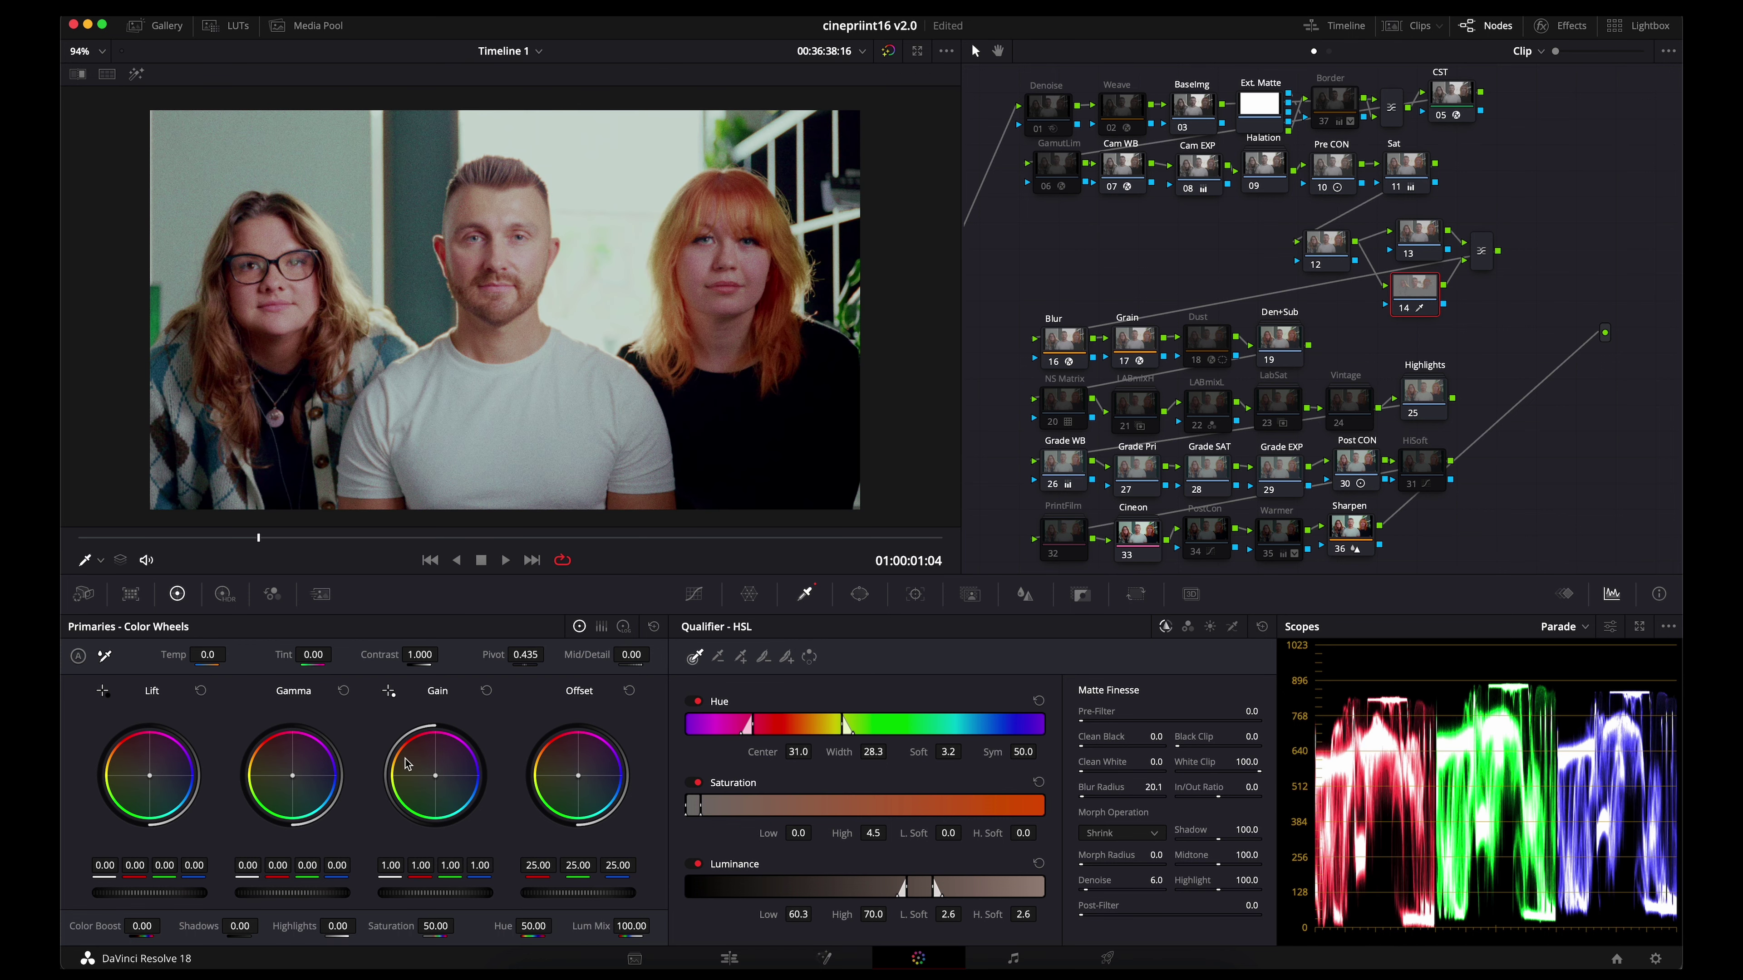
- Trial skin midtone and saturation tweaks, push background node 13 toward cyan, then reset skin saturation to 50
left_click_drag(295, 782, 292, 772)
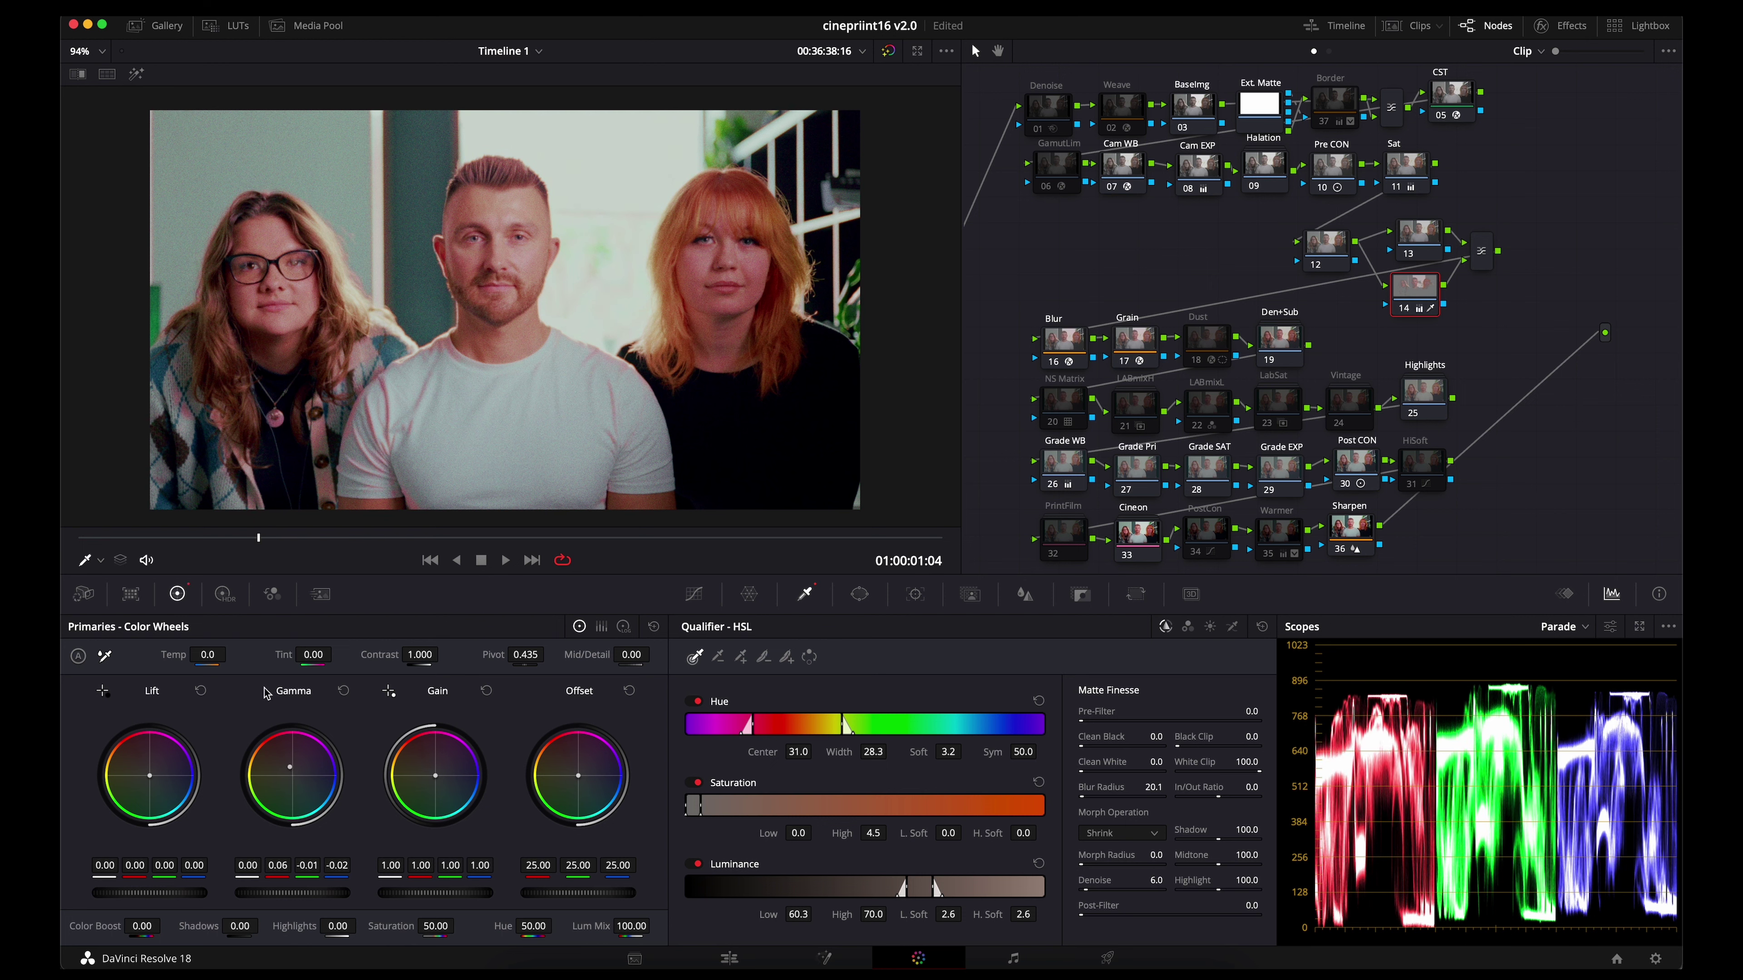
double_click(295, 778)
left_click_drag(435, 926, 524, 901)
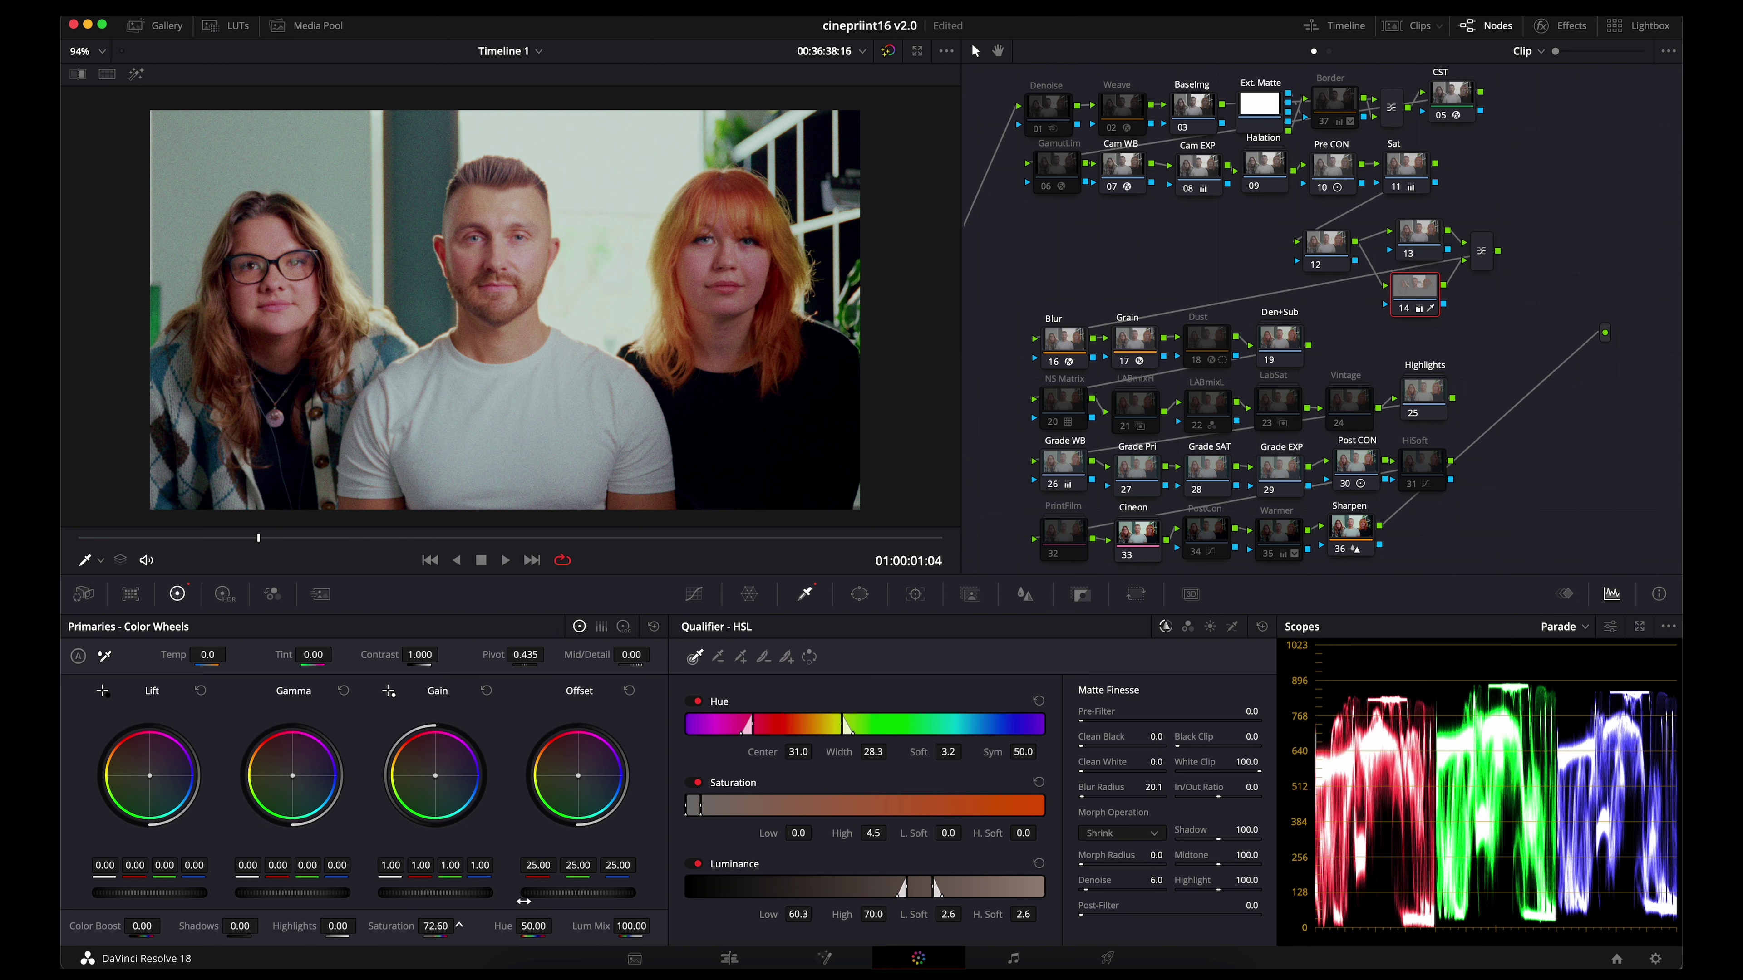
left_click(1414, 237)
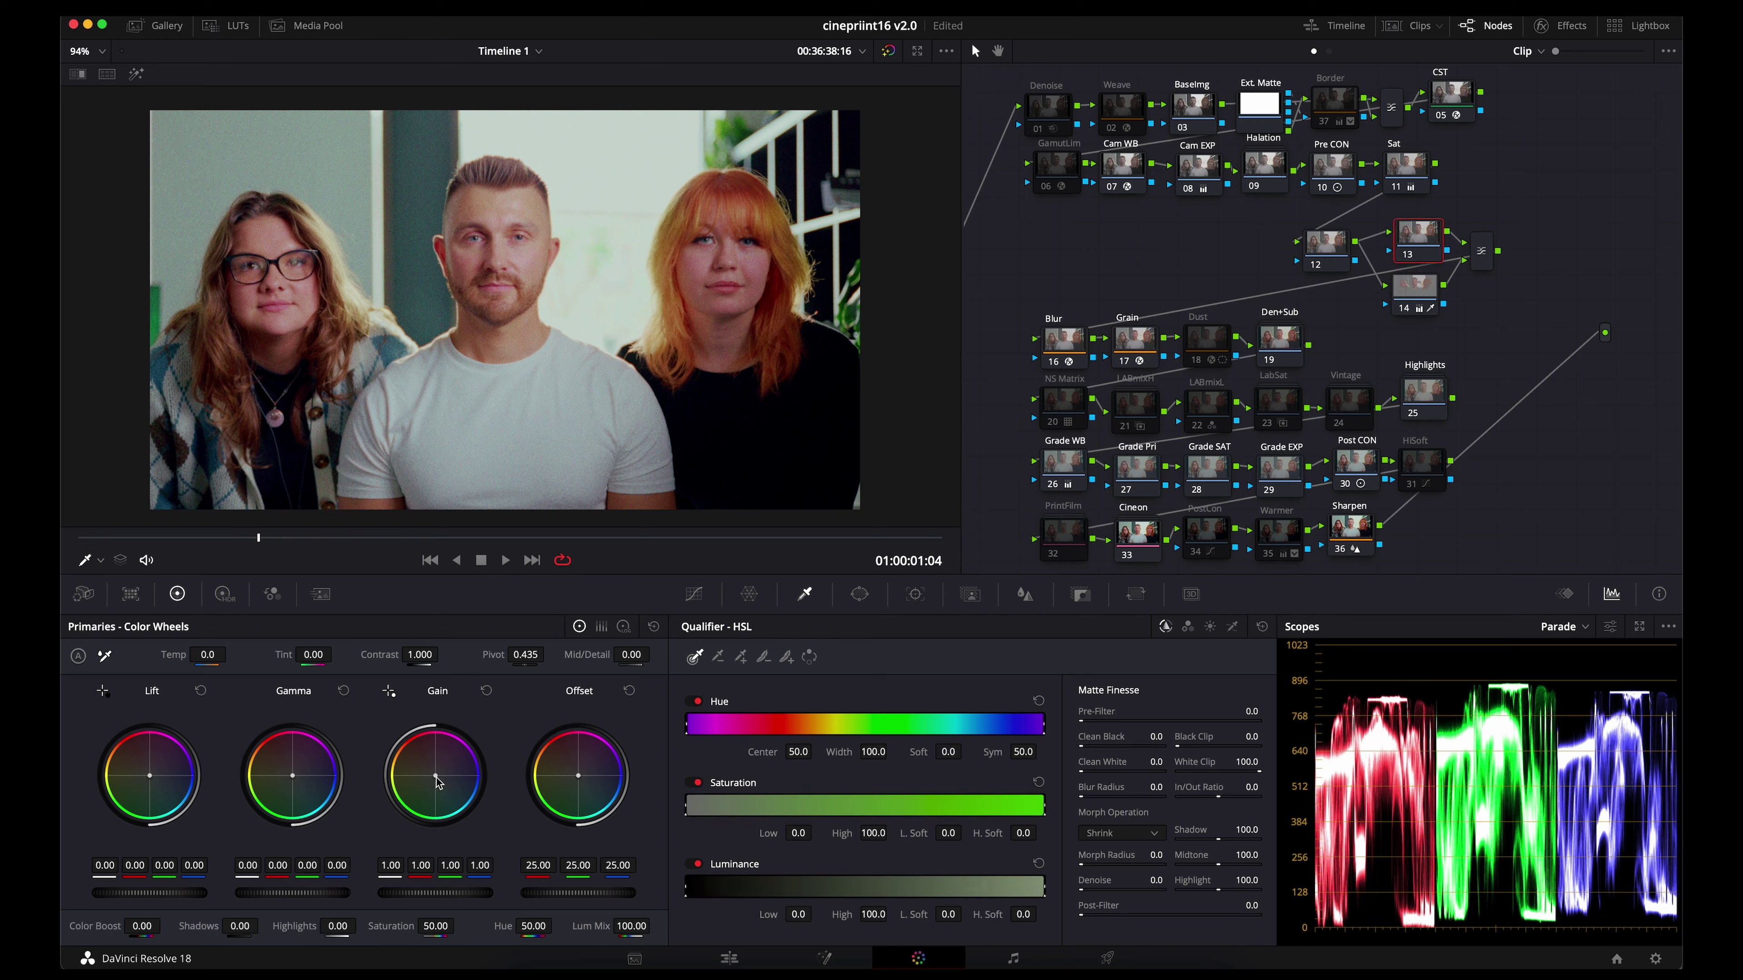
left_click_drag(436, 781, 446, 781)
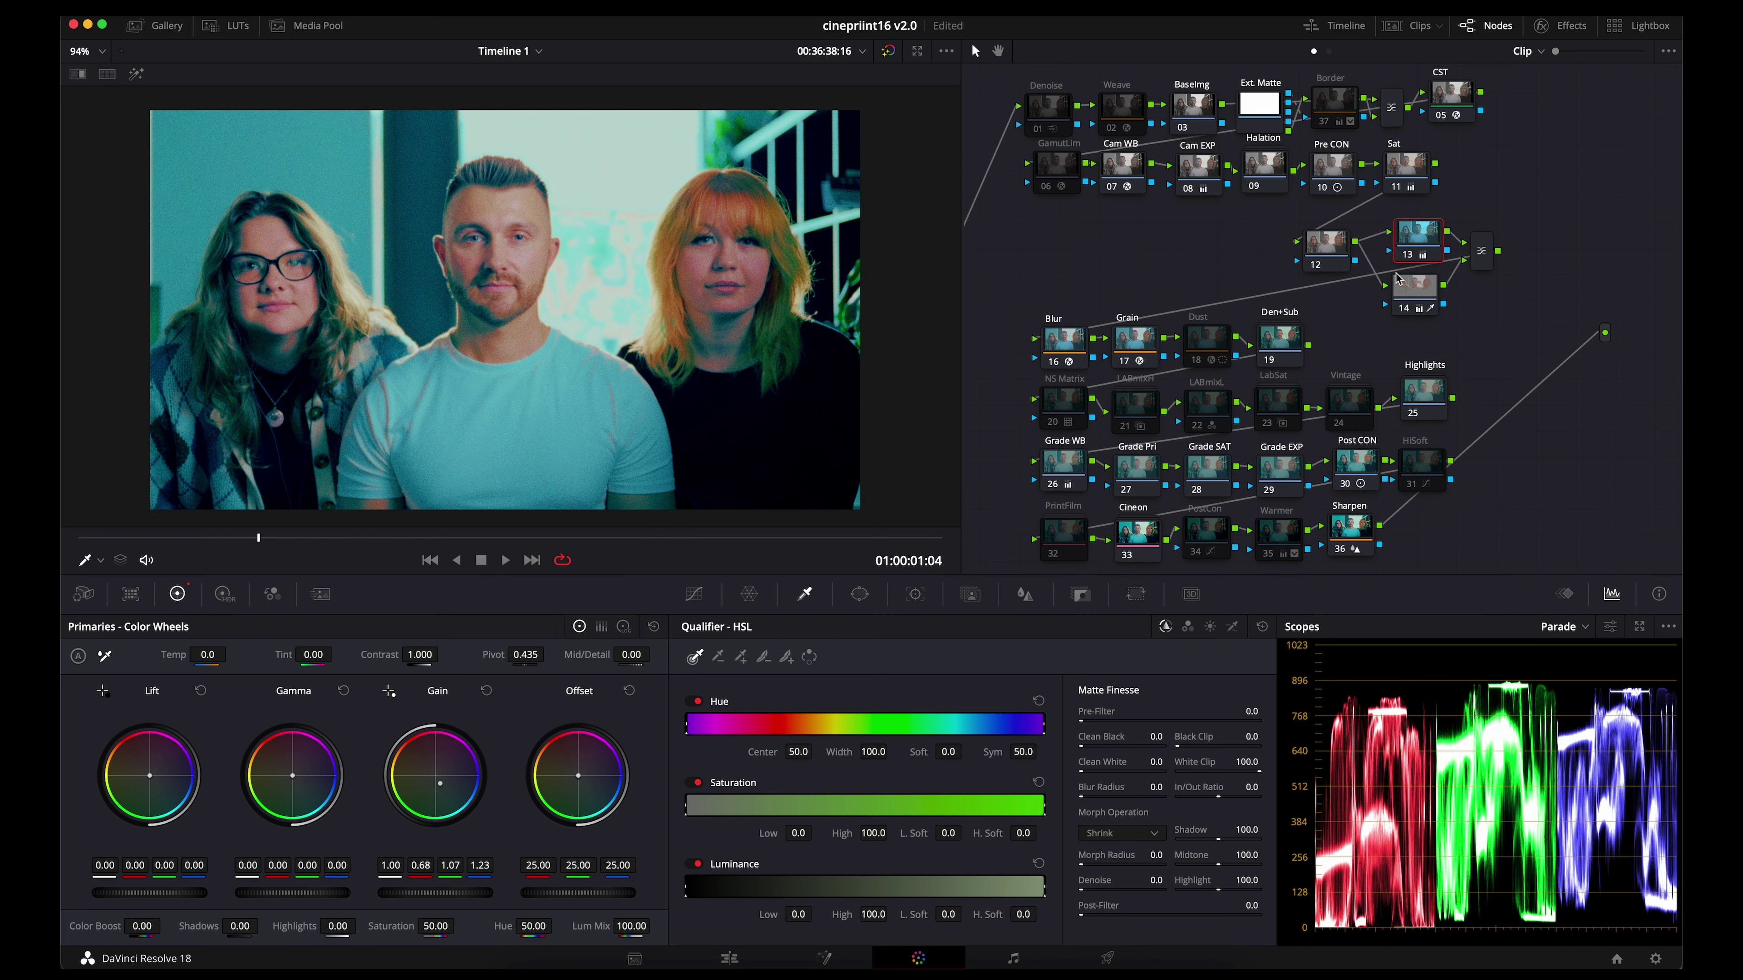
left_click_drag(1401, 282, 1405, 288)
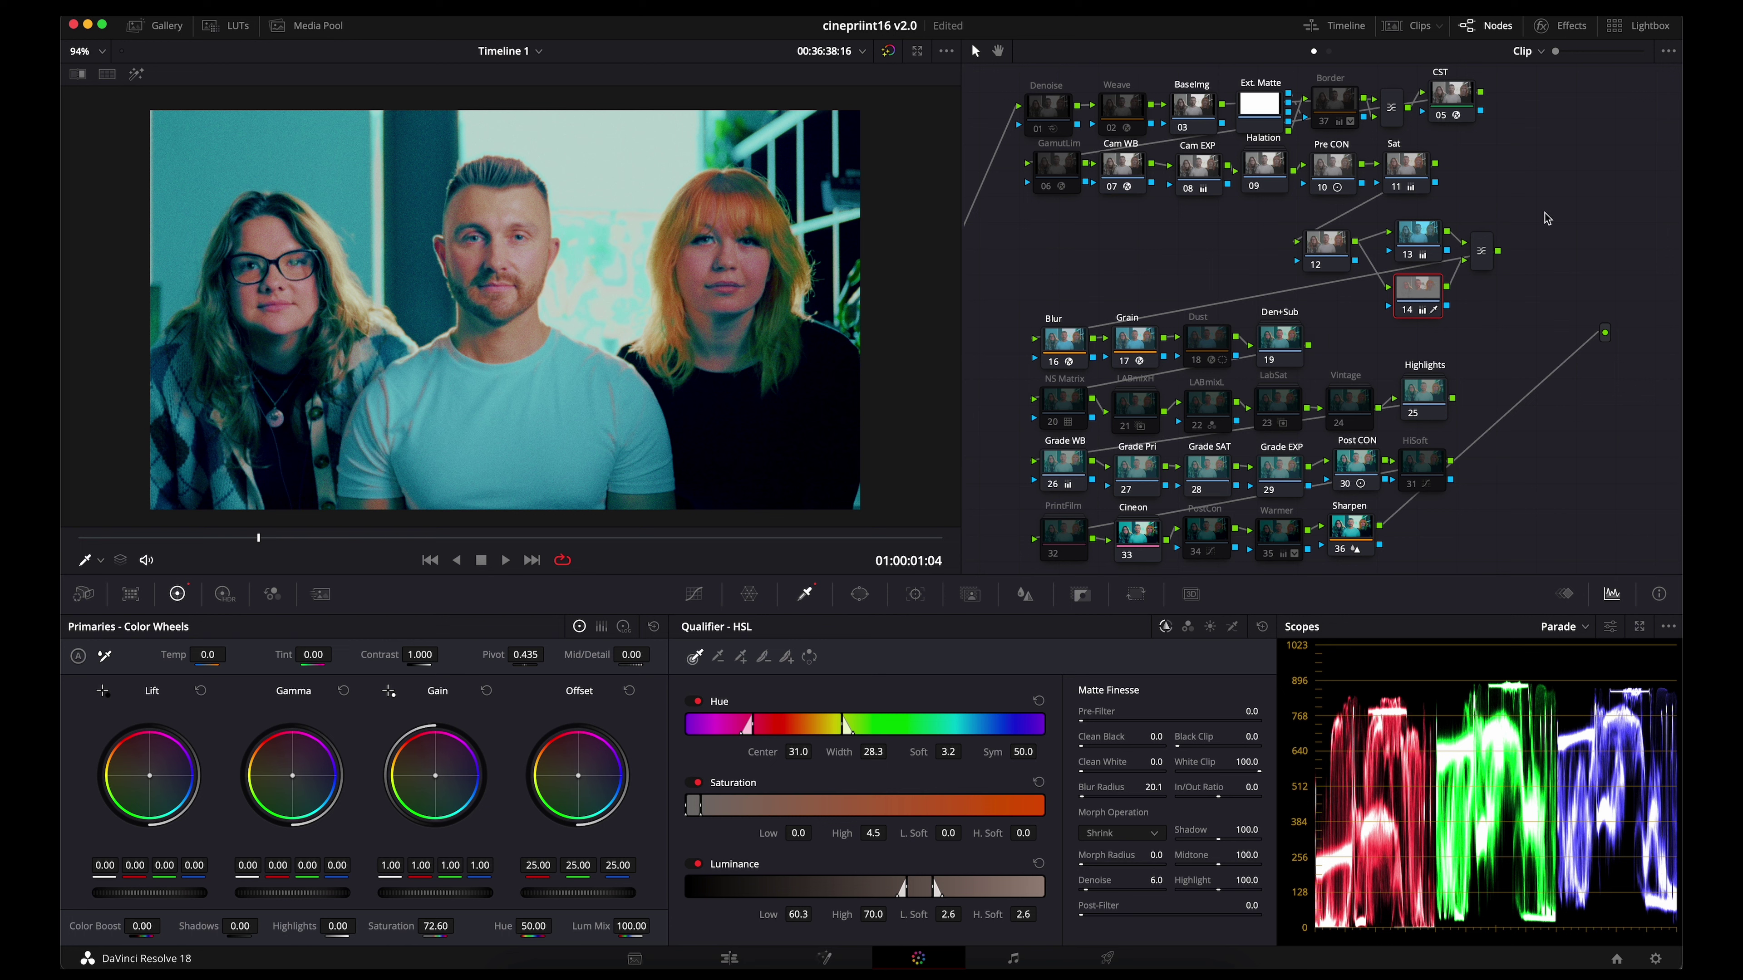
left_click_drag(1549, 213, 1420, 328)
double_click(389, 925)
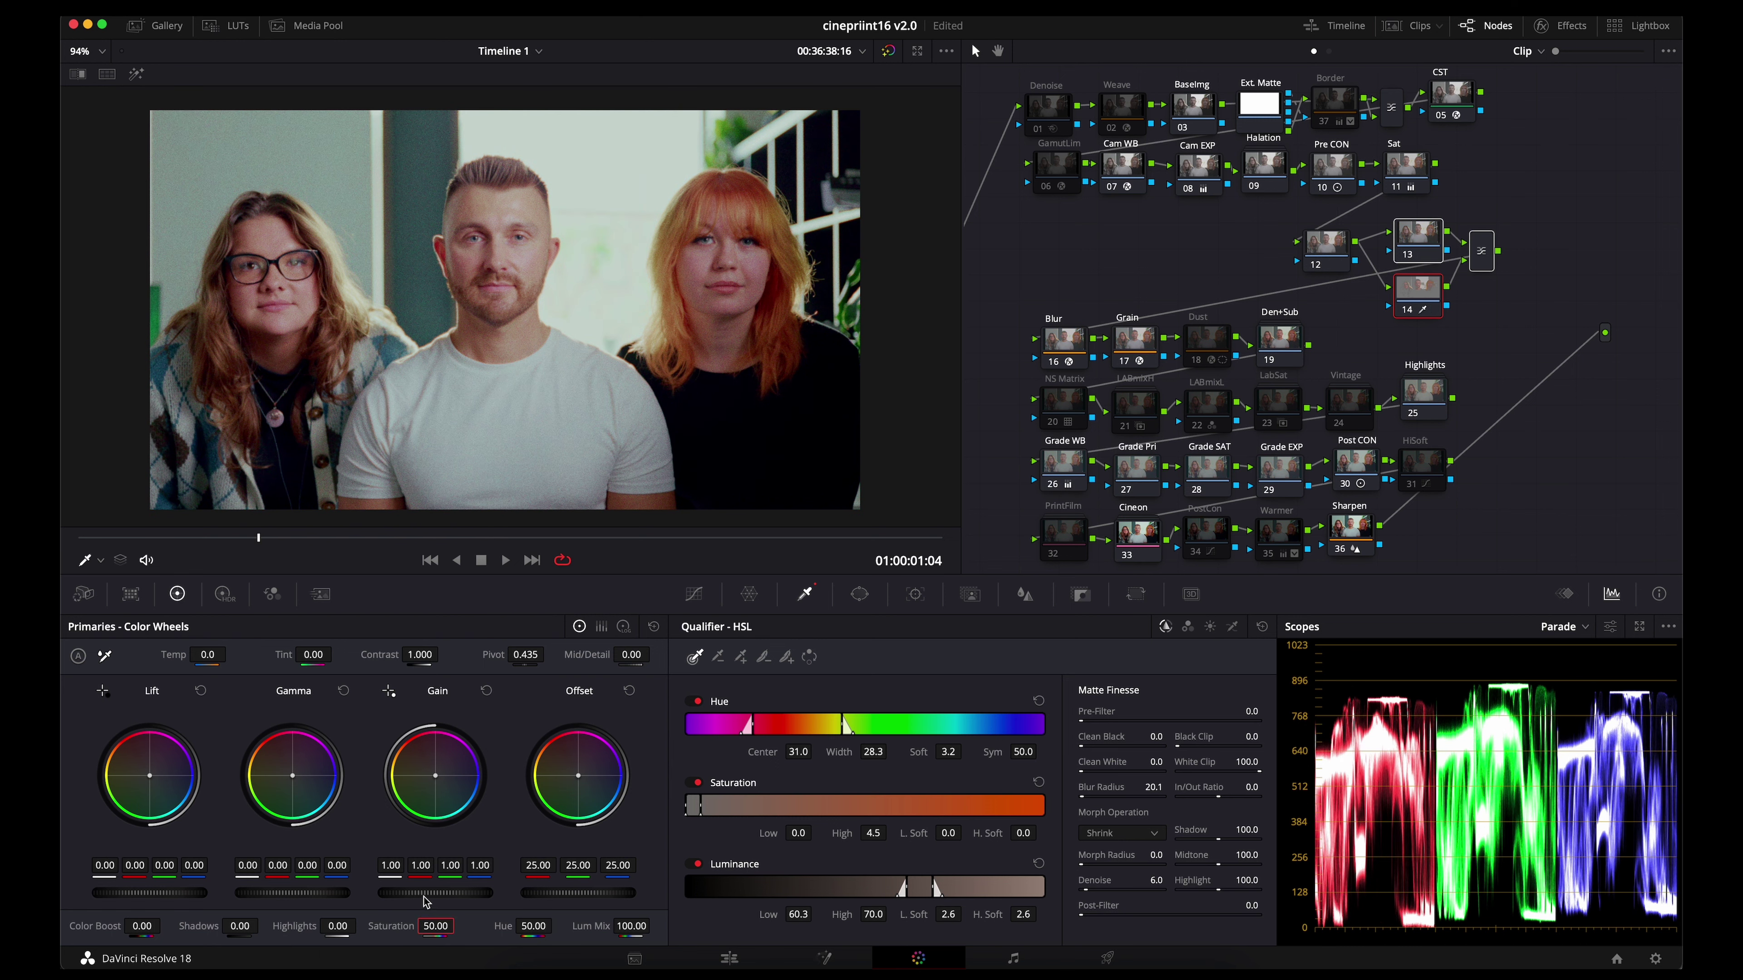
left_click_drag(333, 899, 300, 900)
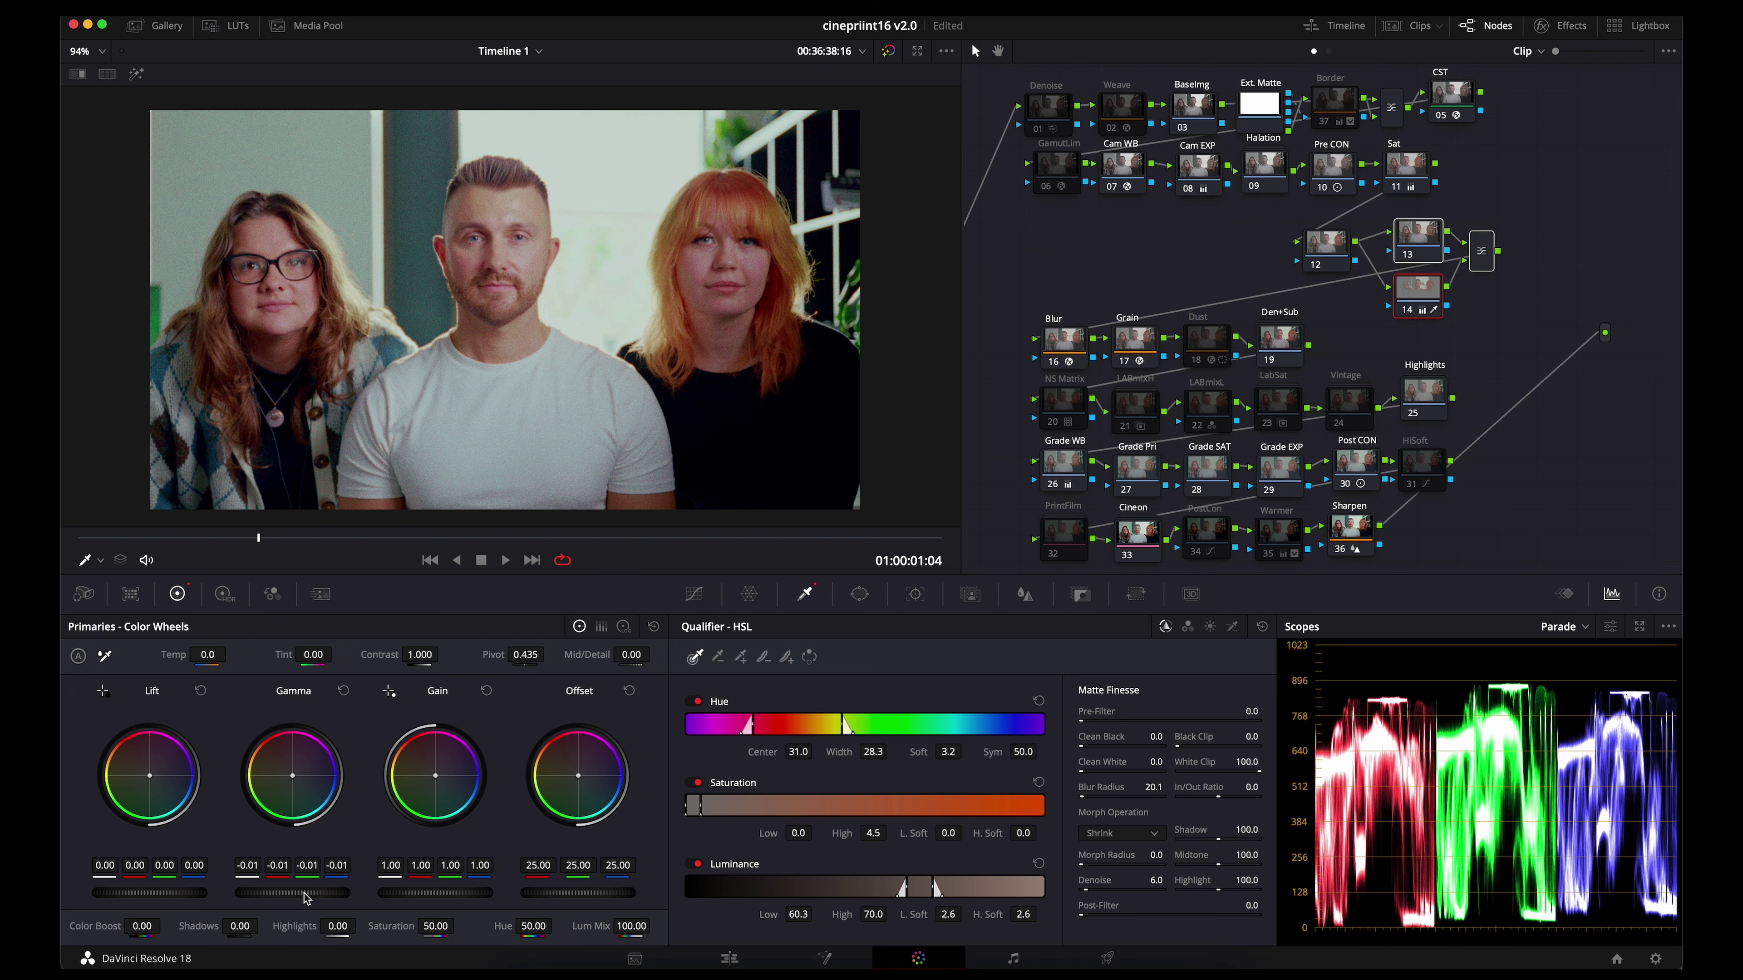
- Reposition the background and skin nodes 13 and 14 and bypass node 12 to compare
left_click(1410, 235)
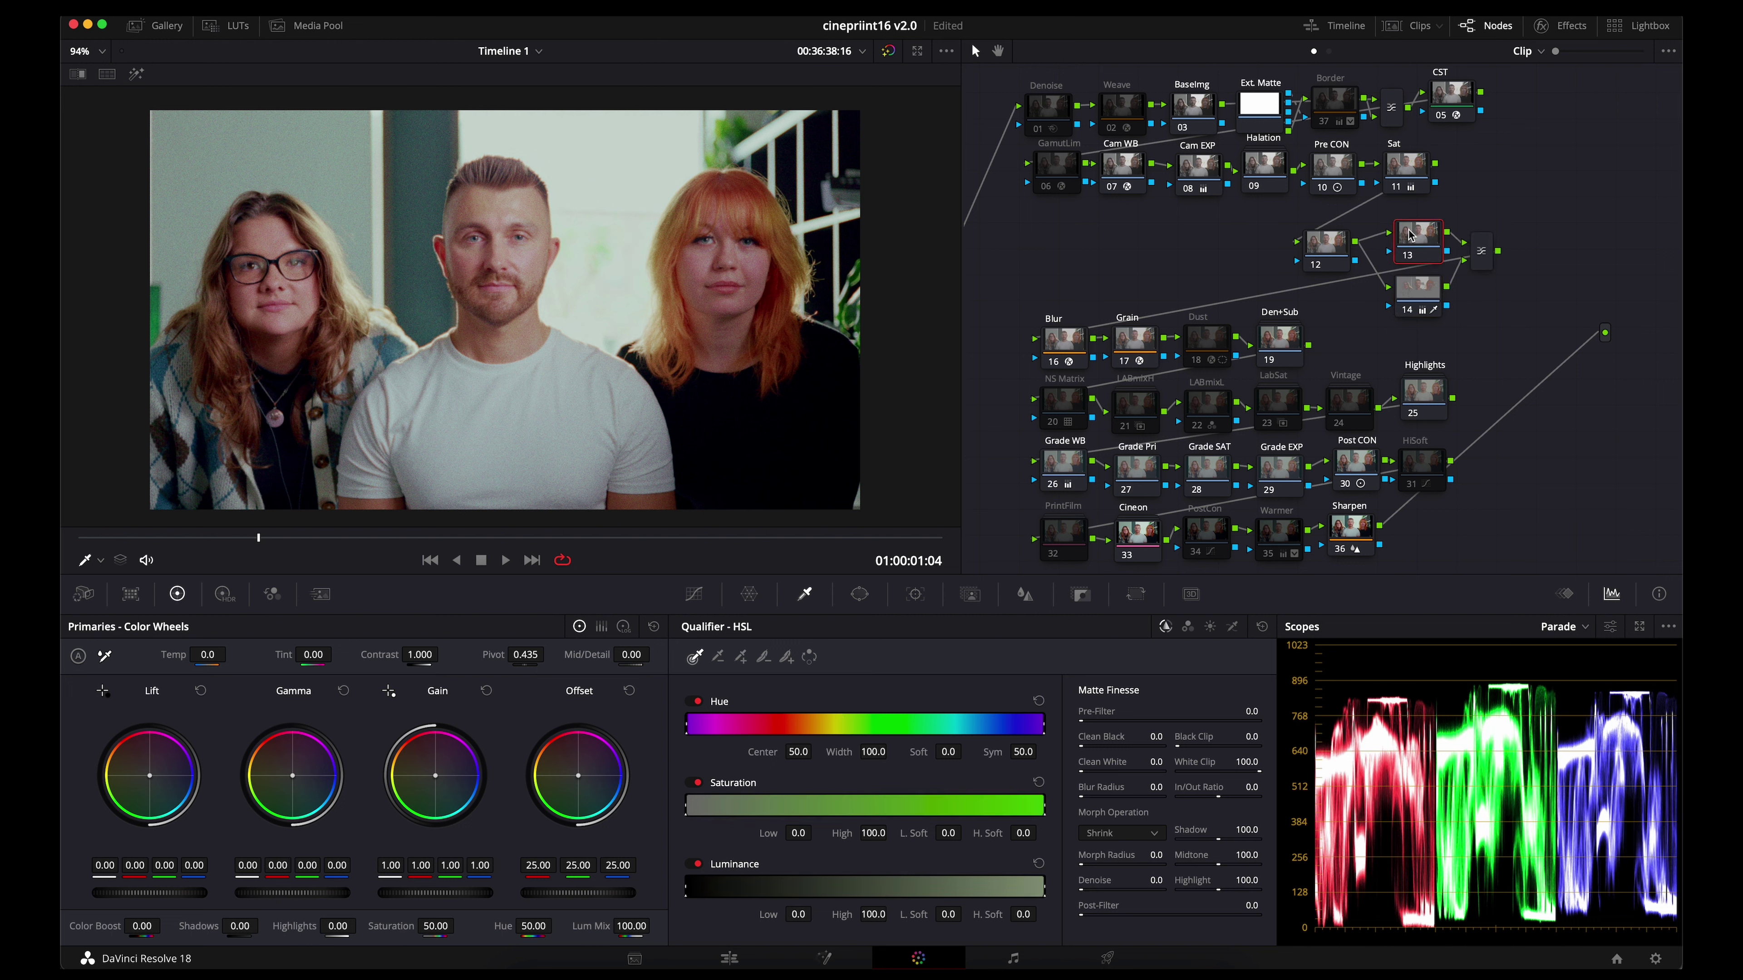
left_click_drag(1418, 237, 1416, 230)
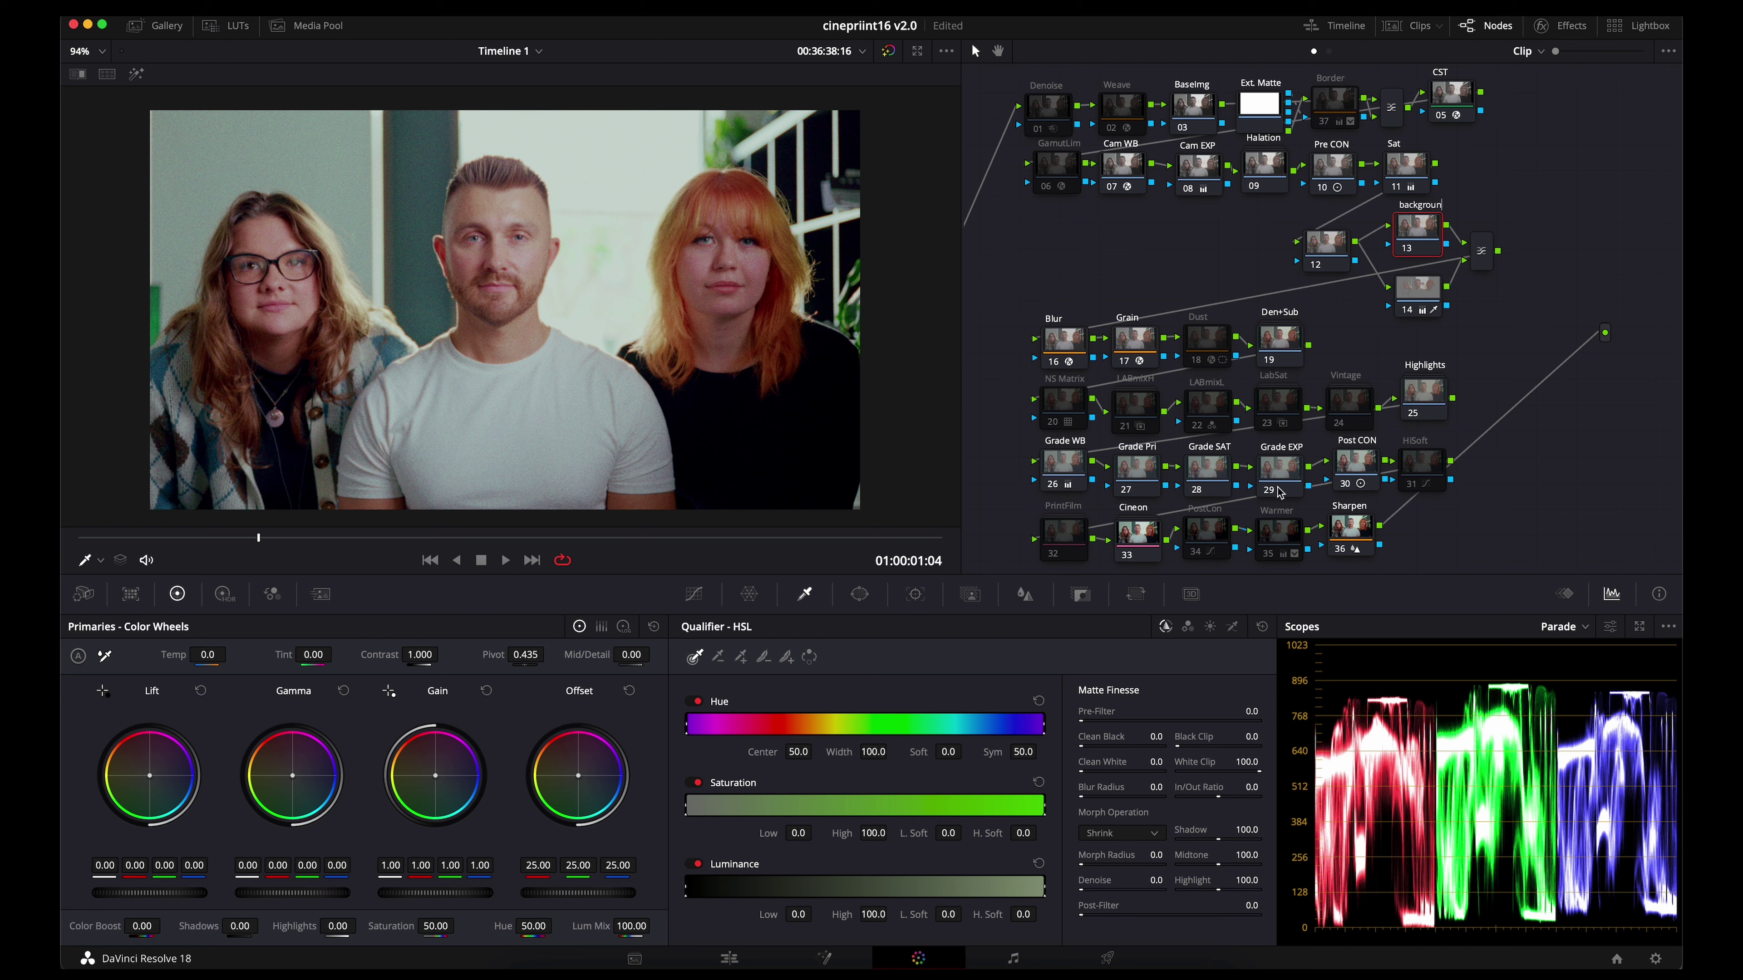
left_click(1422, 298)
left_click(1316, 264)
key("ctrl+d")
left_click_drag(1322, 261, 1329, 267)
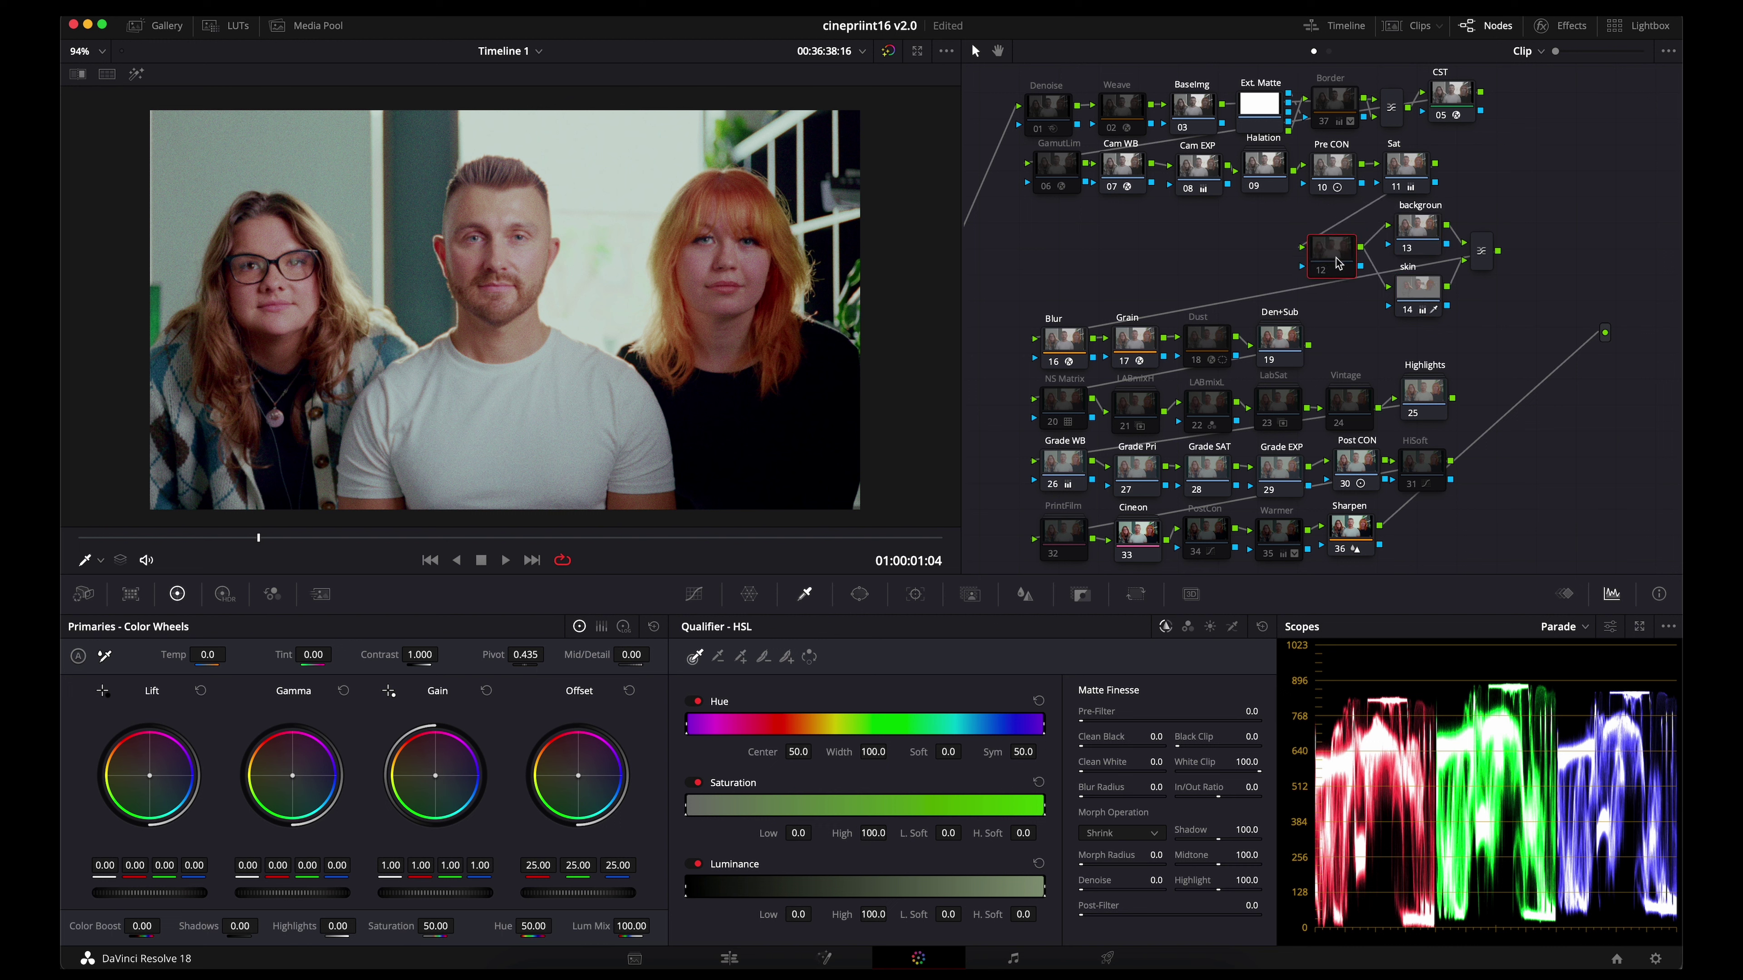
- Reduce the background node 13's saturation and play the clip to review the grade
left_click(1417, 226)
left_click_drag(442, 926, 488, 905)
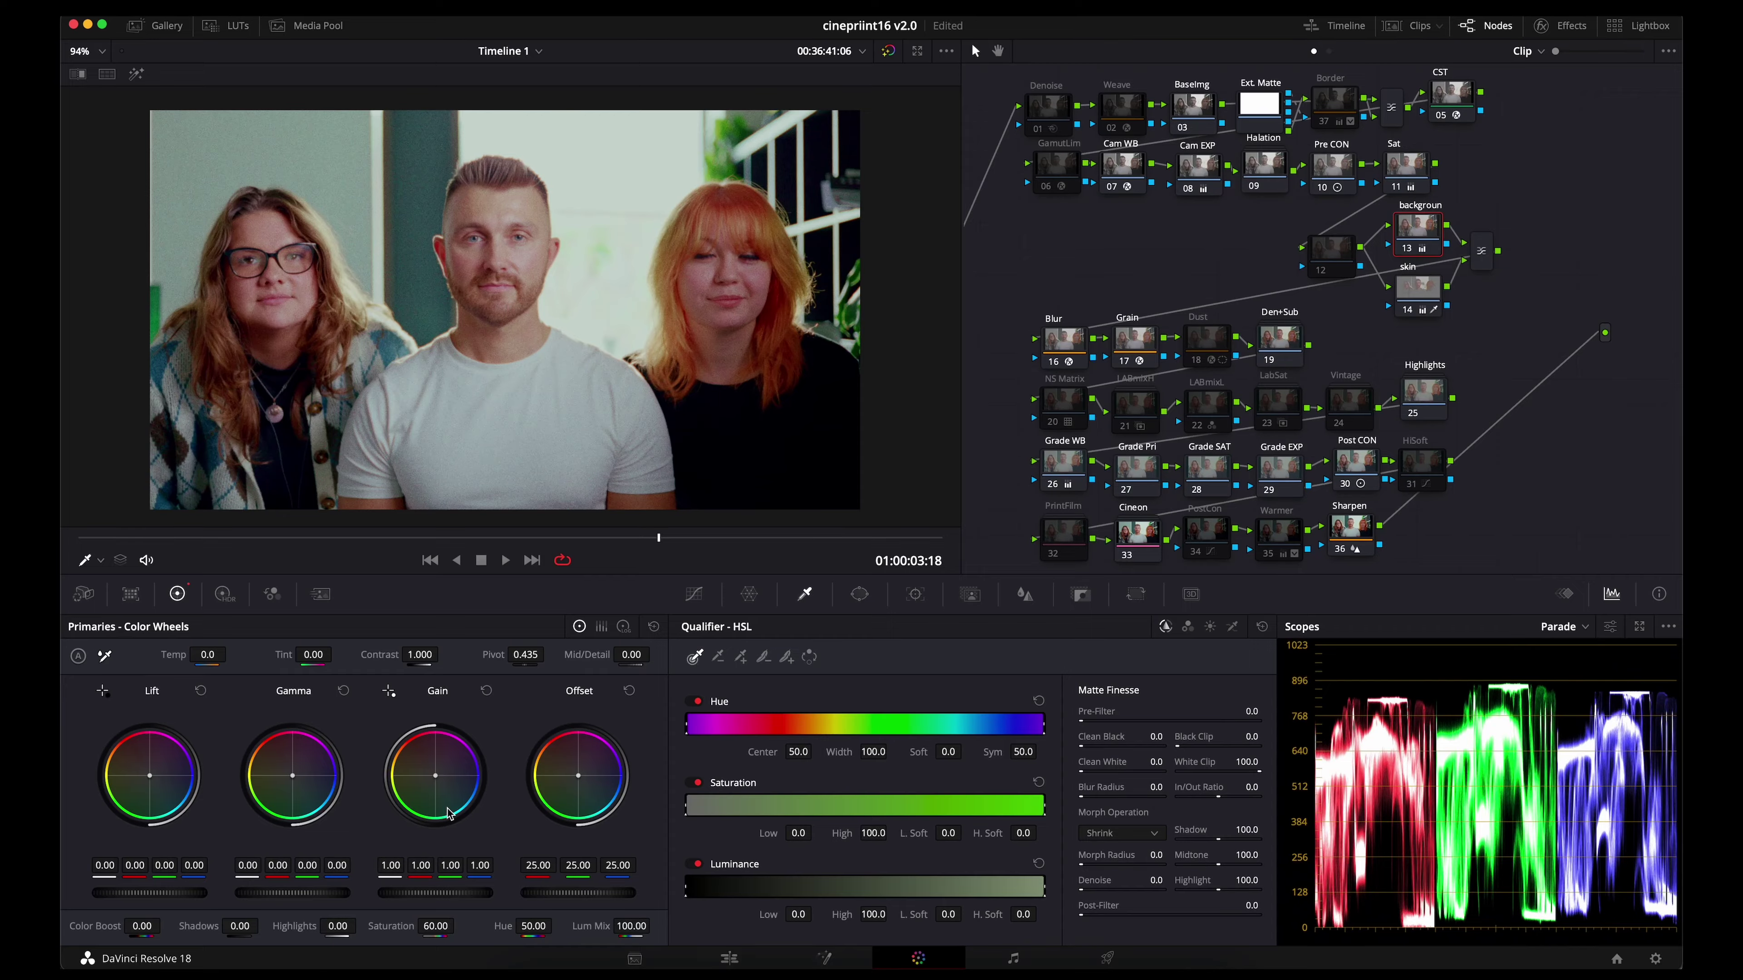
key("space")
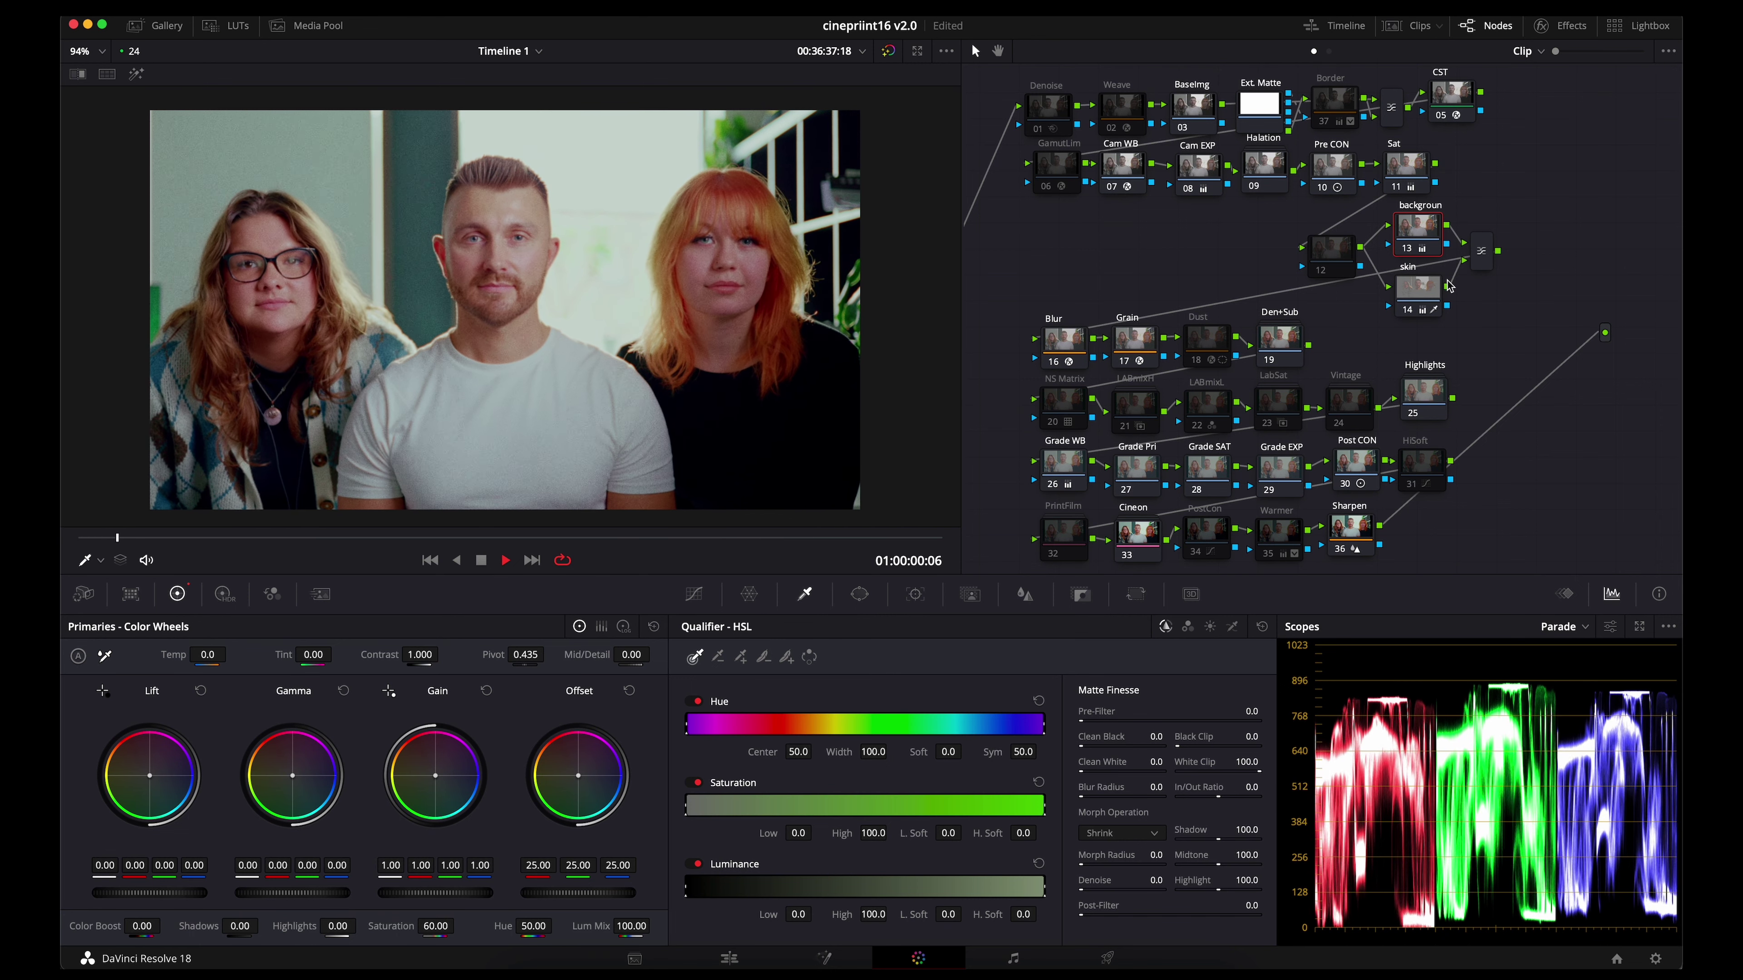